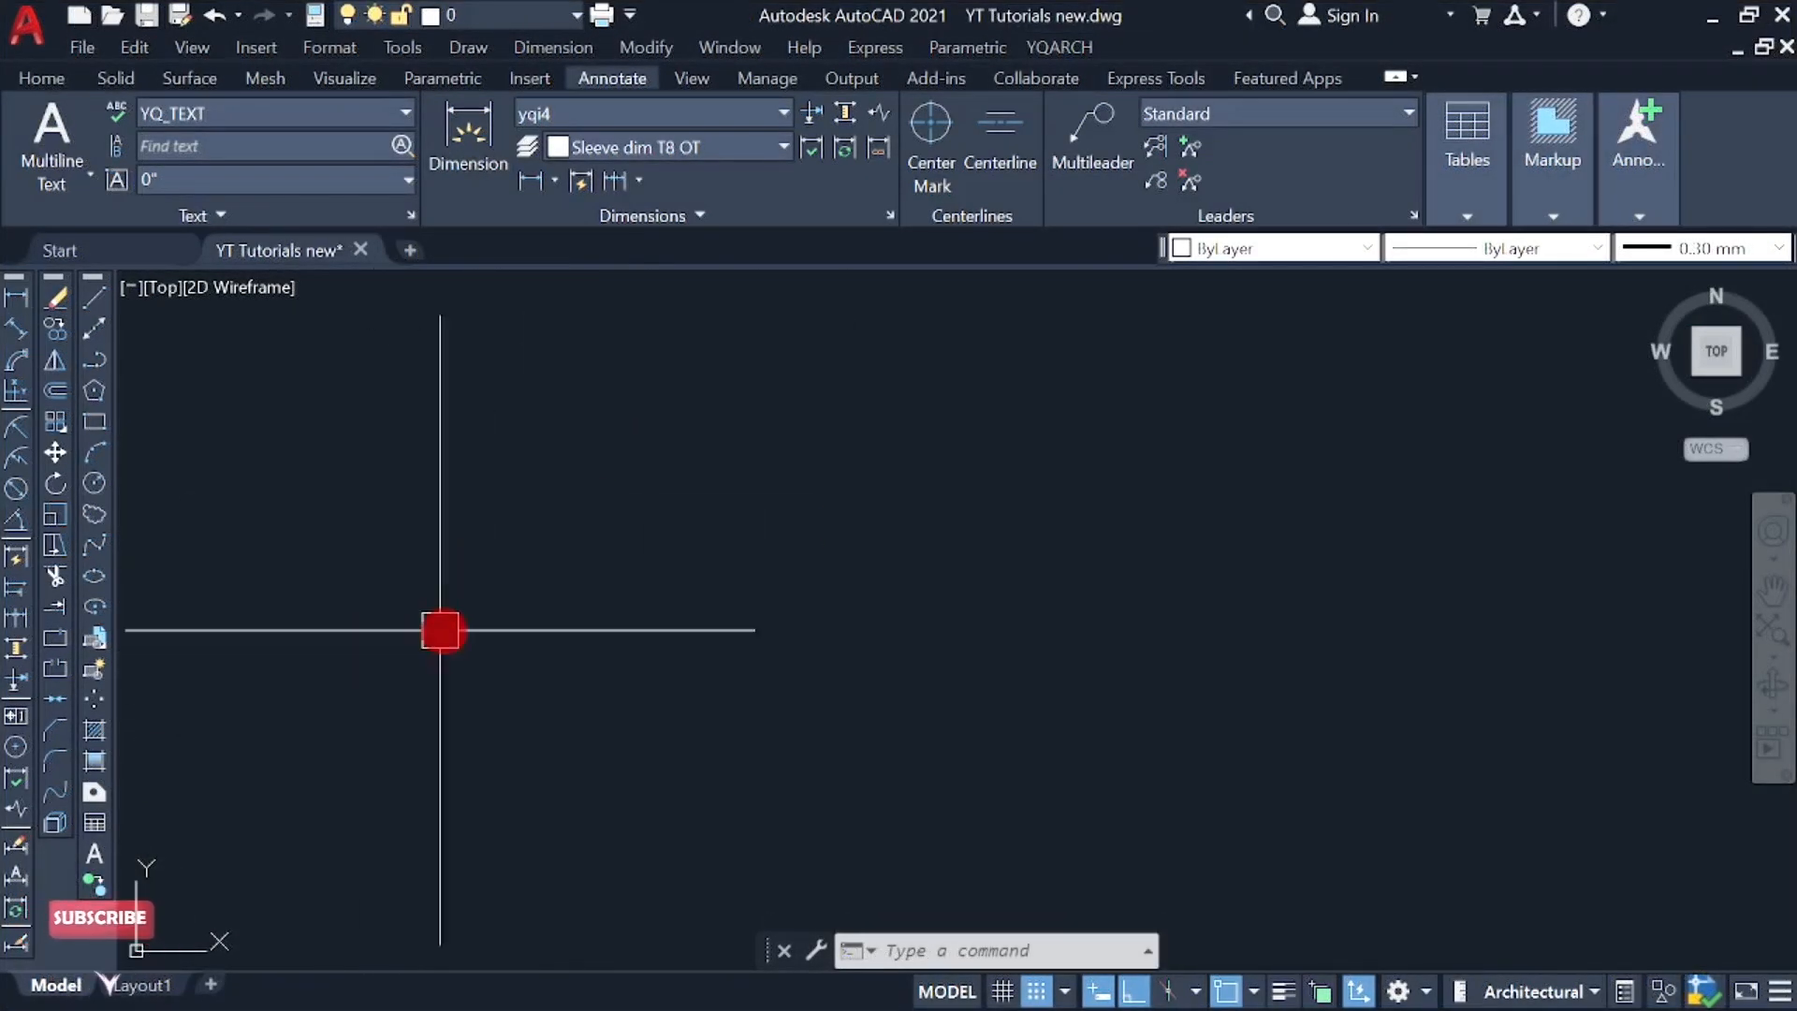
# - Start the YQArch wall command (WW) with a wall thickness of 10 and right alignment
pyautogui.write('ww')
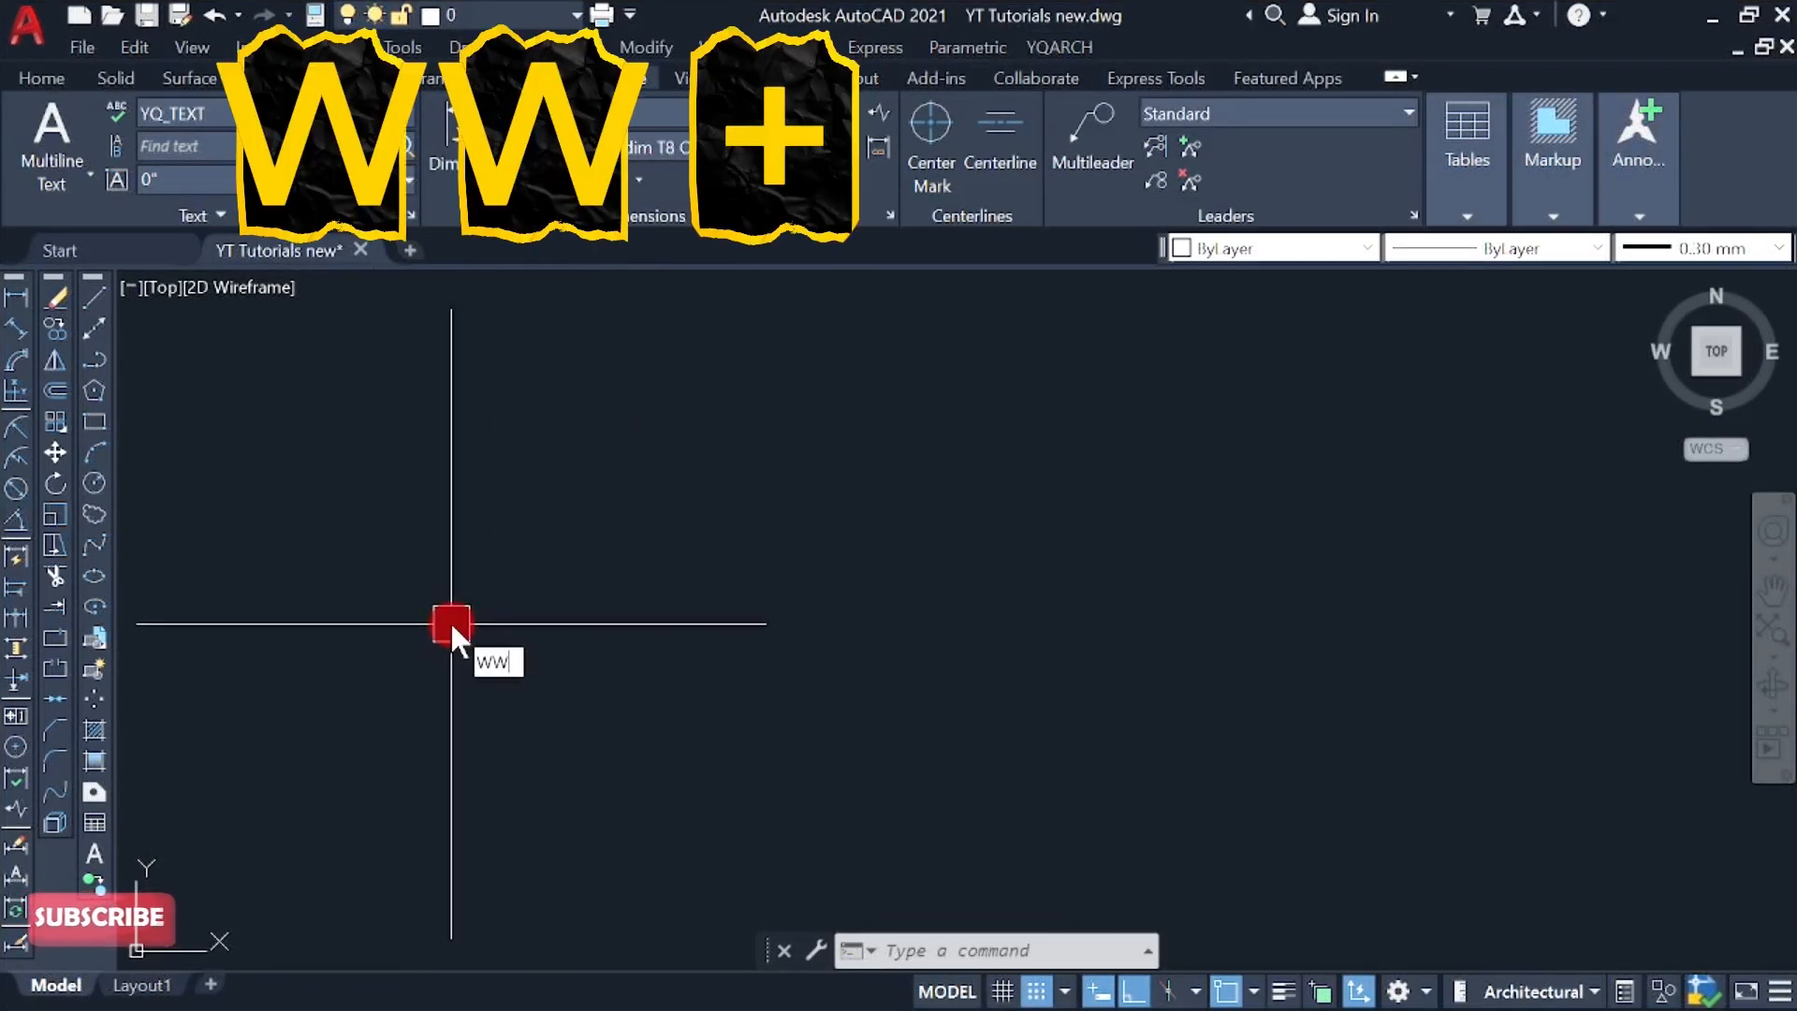
pyautogui.press('Return')
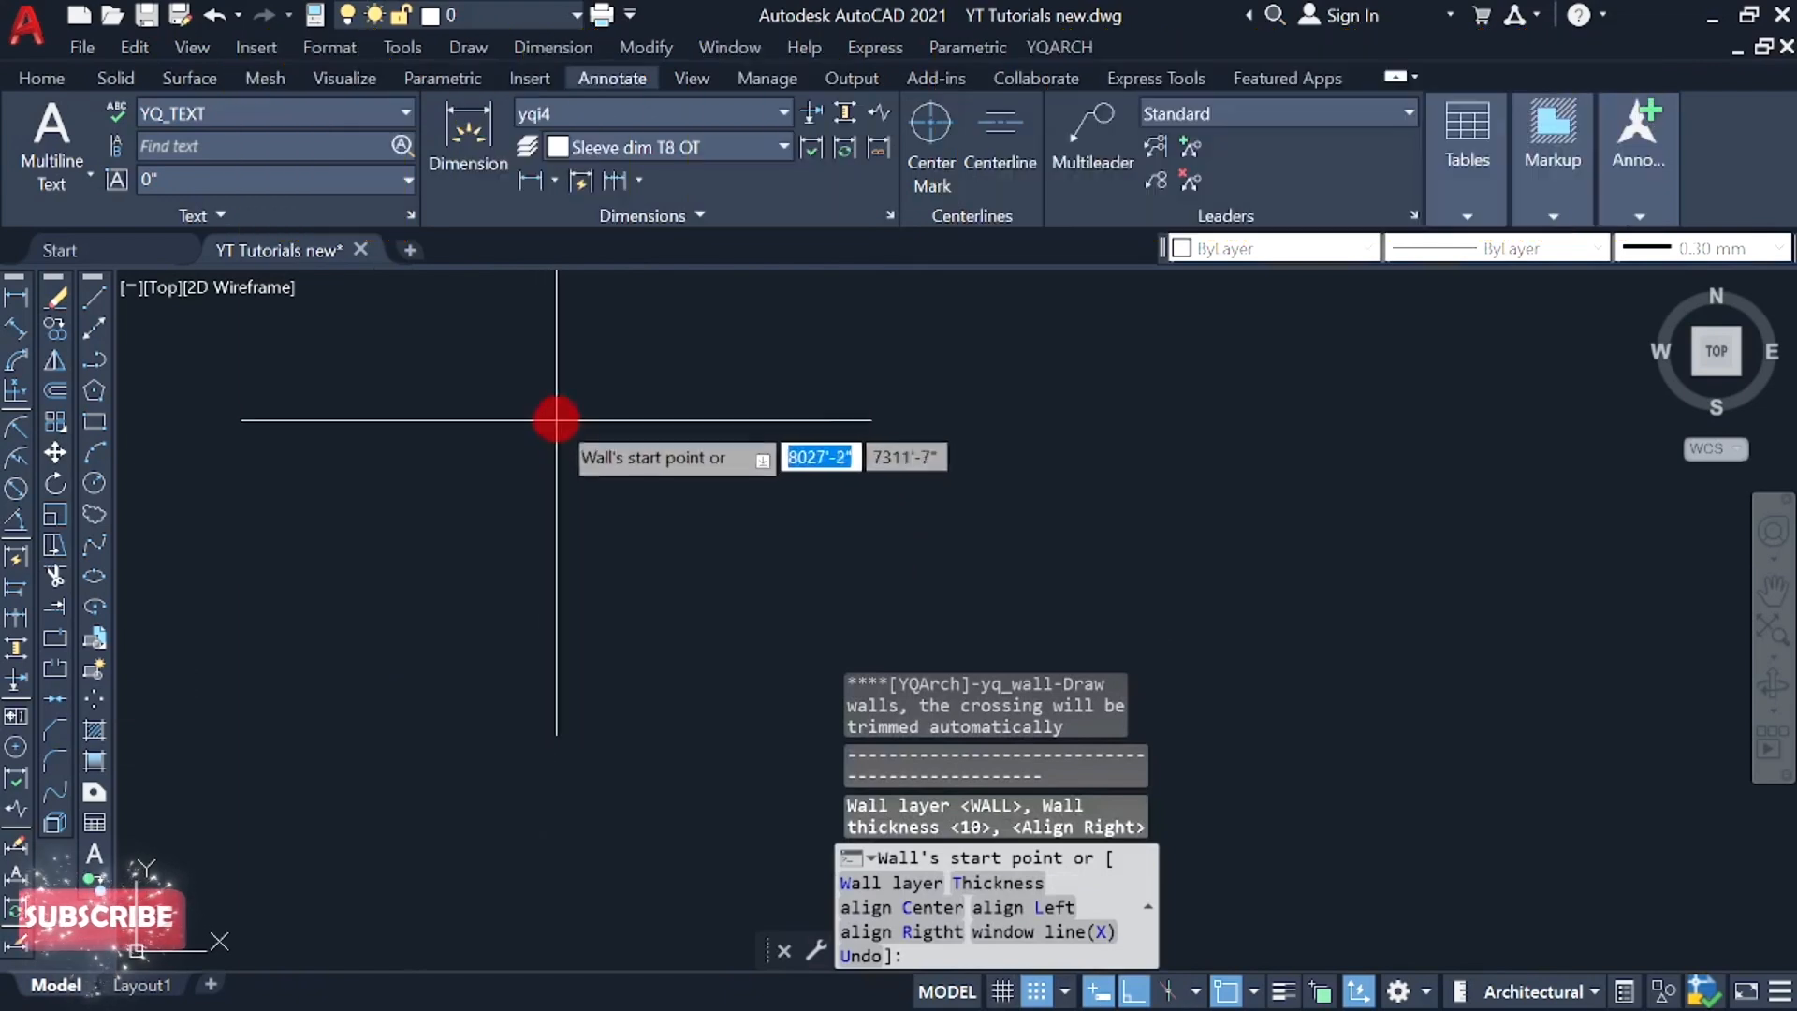
pyautogui.rightClick(557, 418)
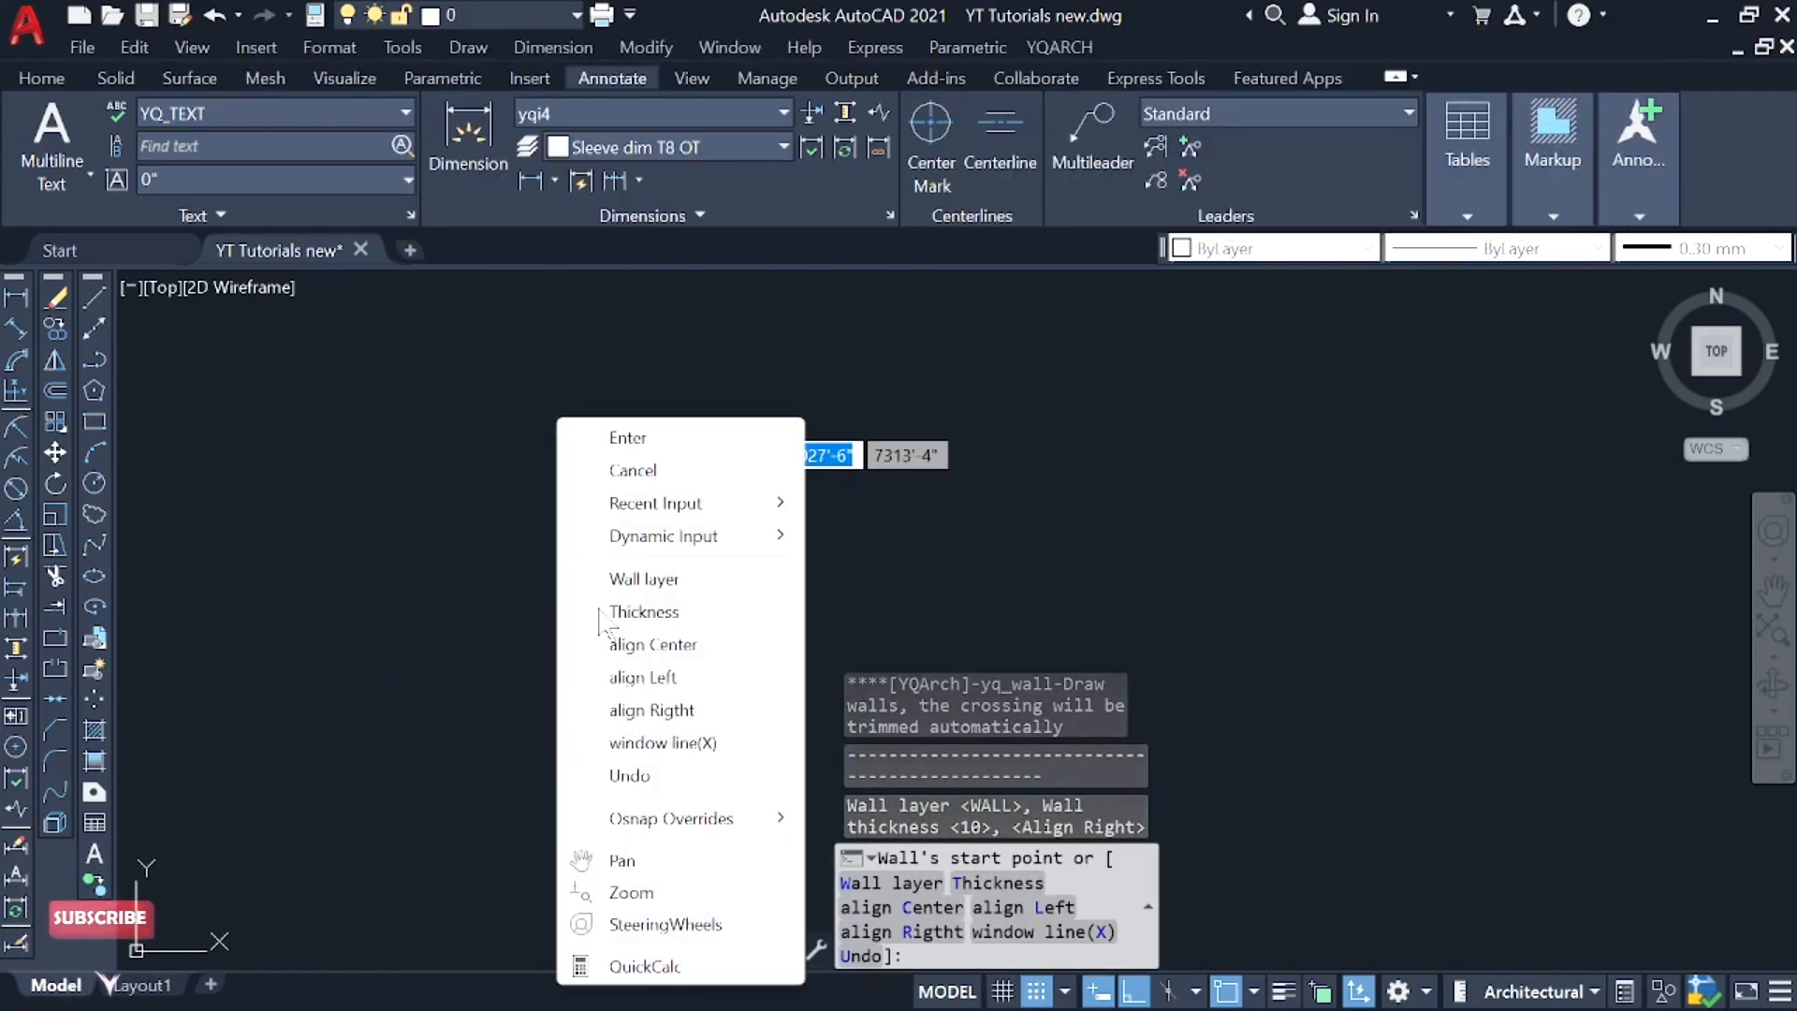
pyautogui.click(647, 612)
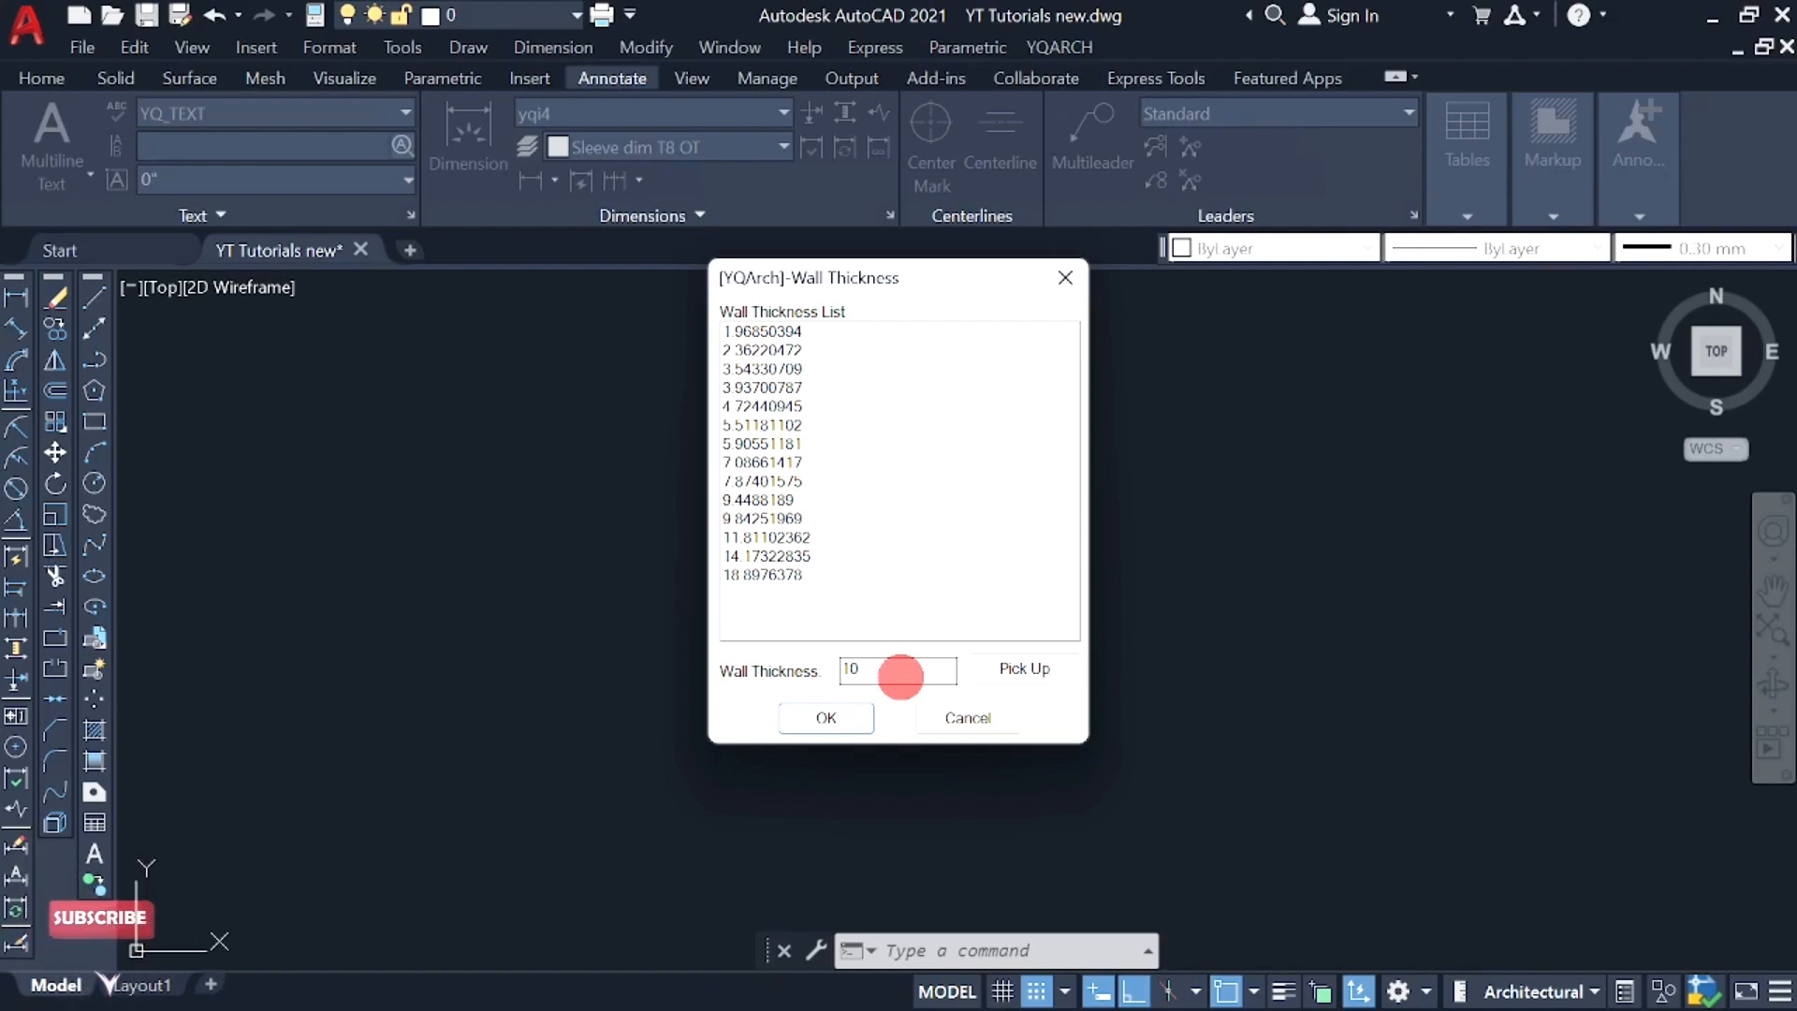
pyautogui.click(823, 719)
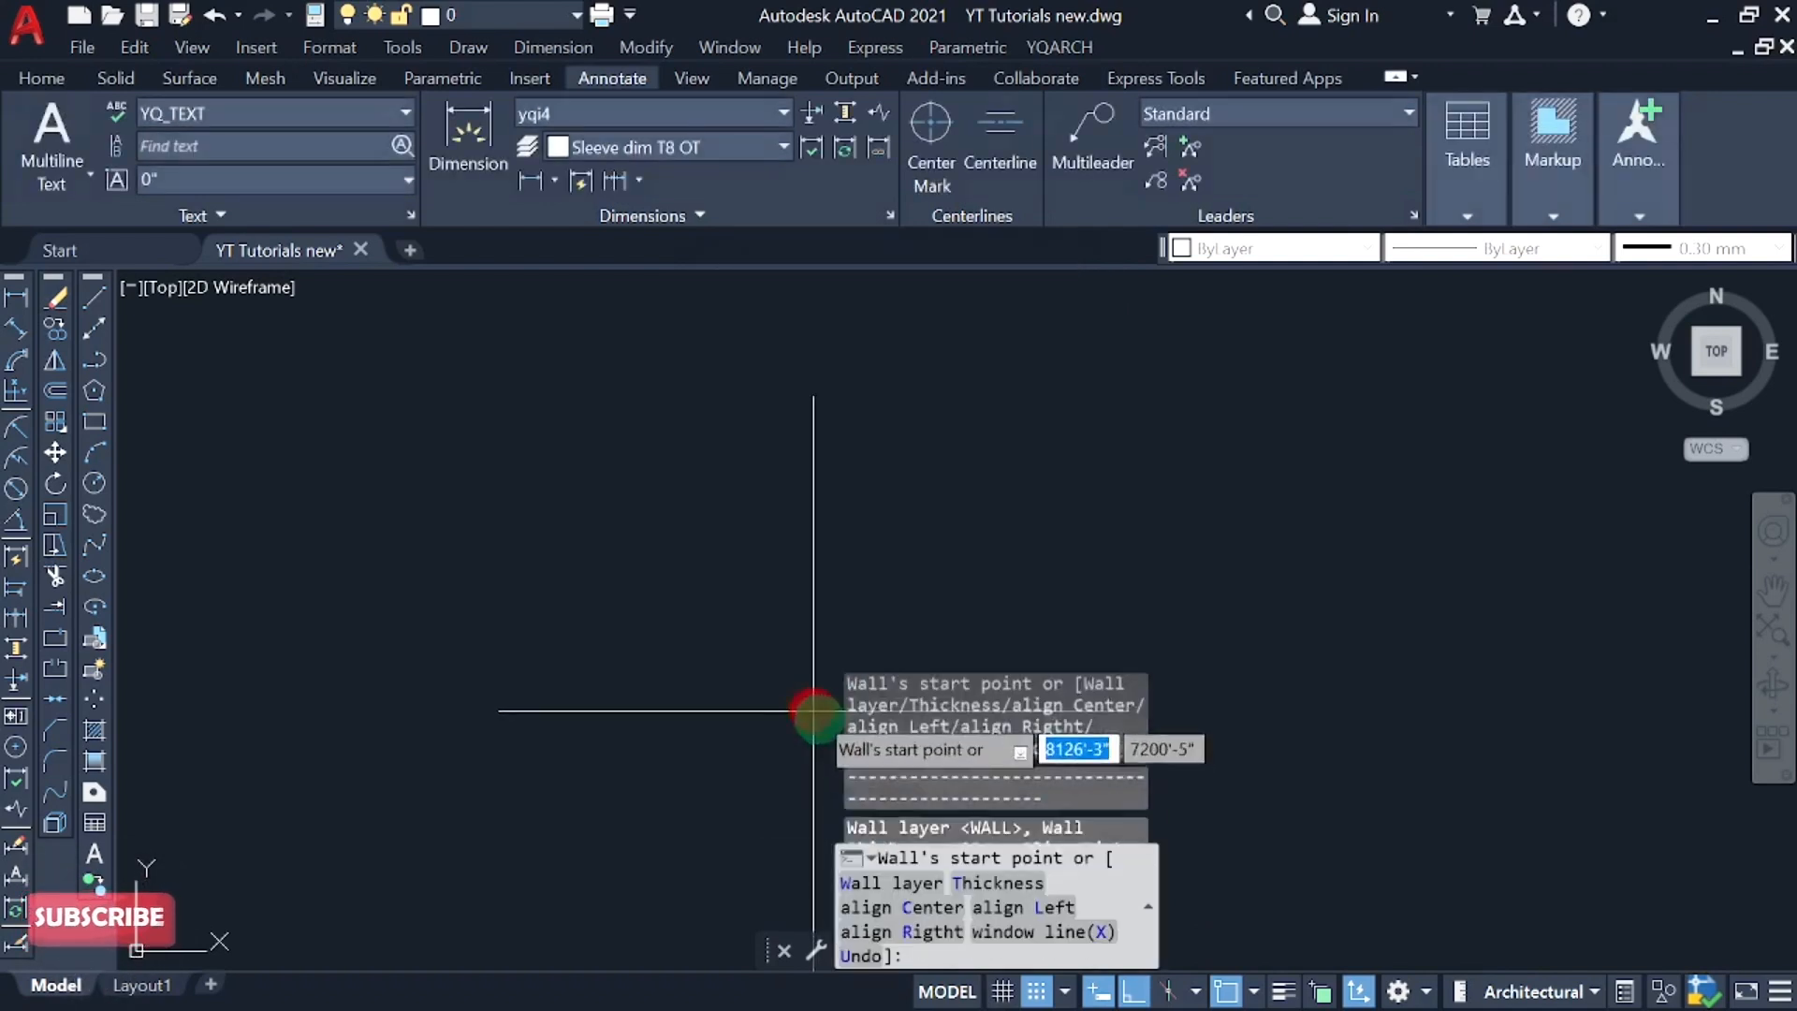
pyautogui.rightClick(563, 425)
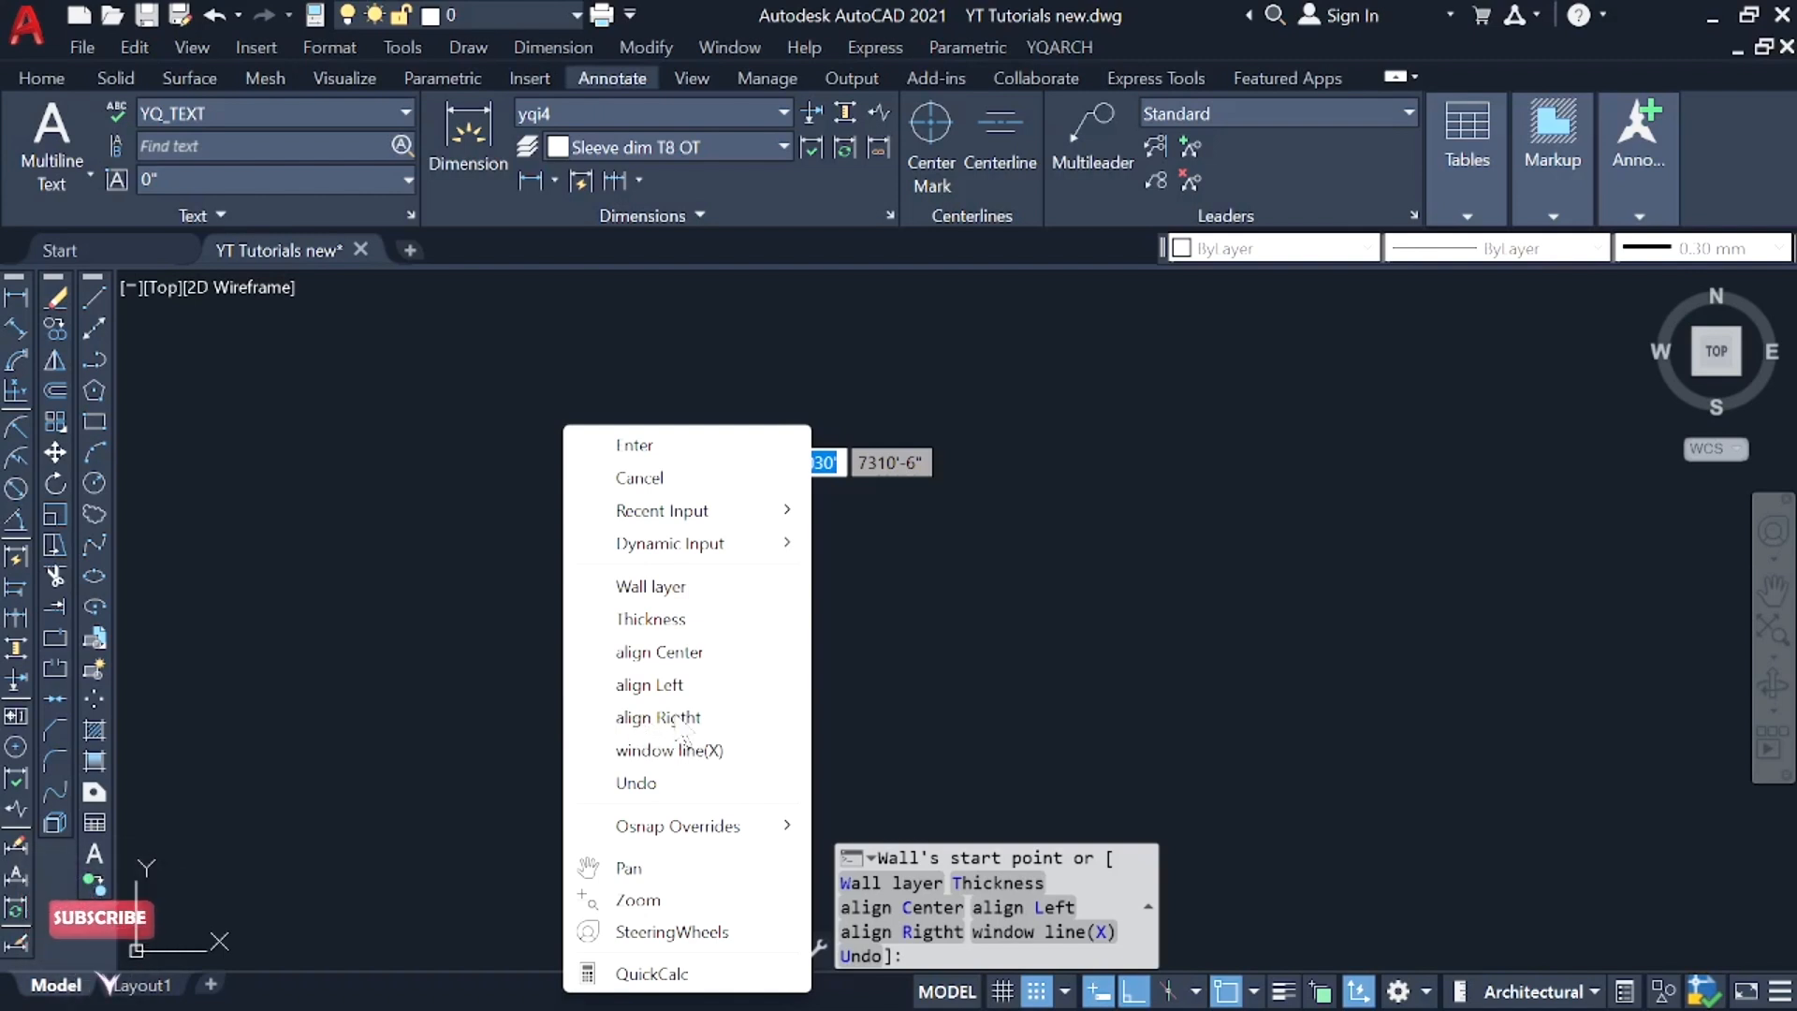
pyautogui.click(675, 719)
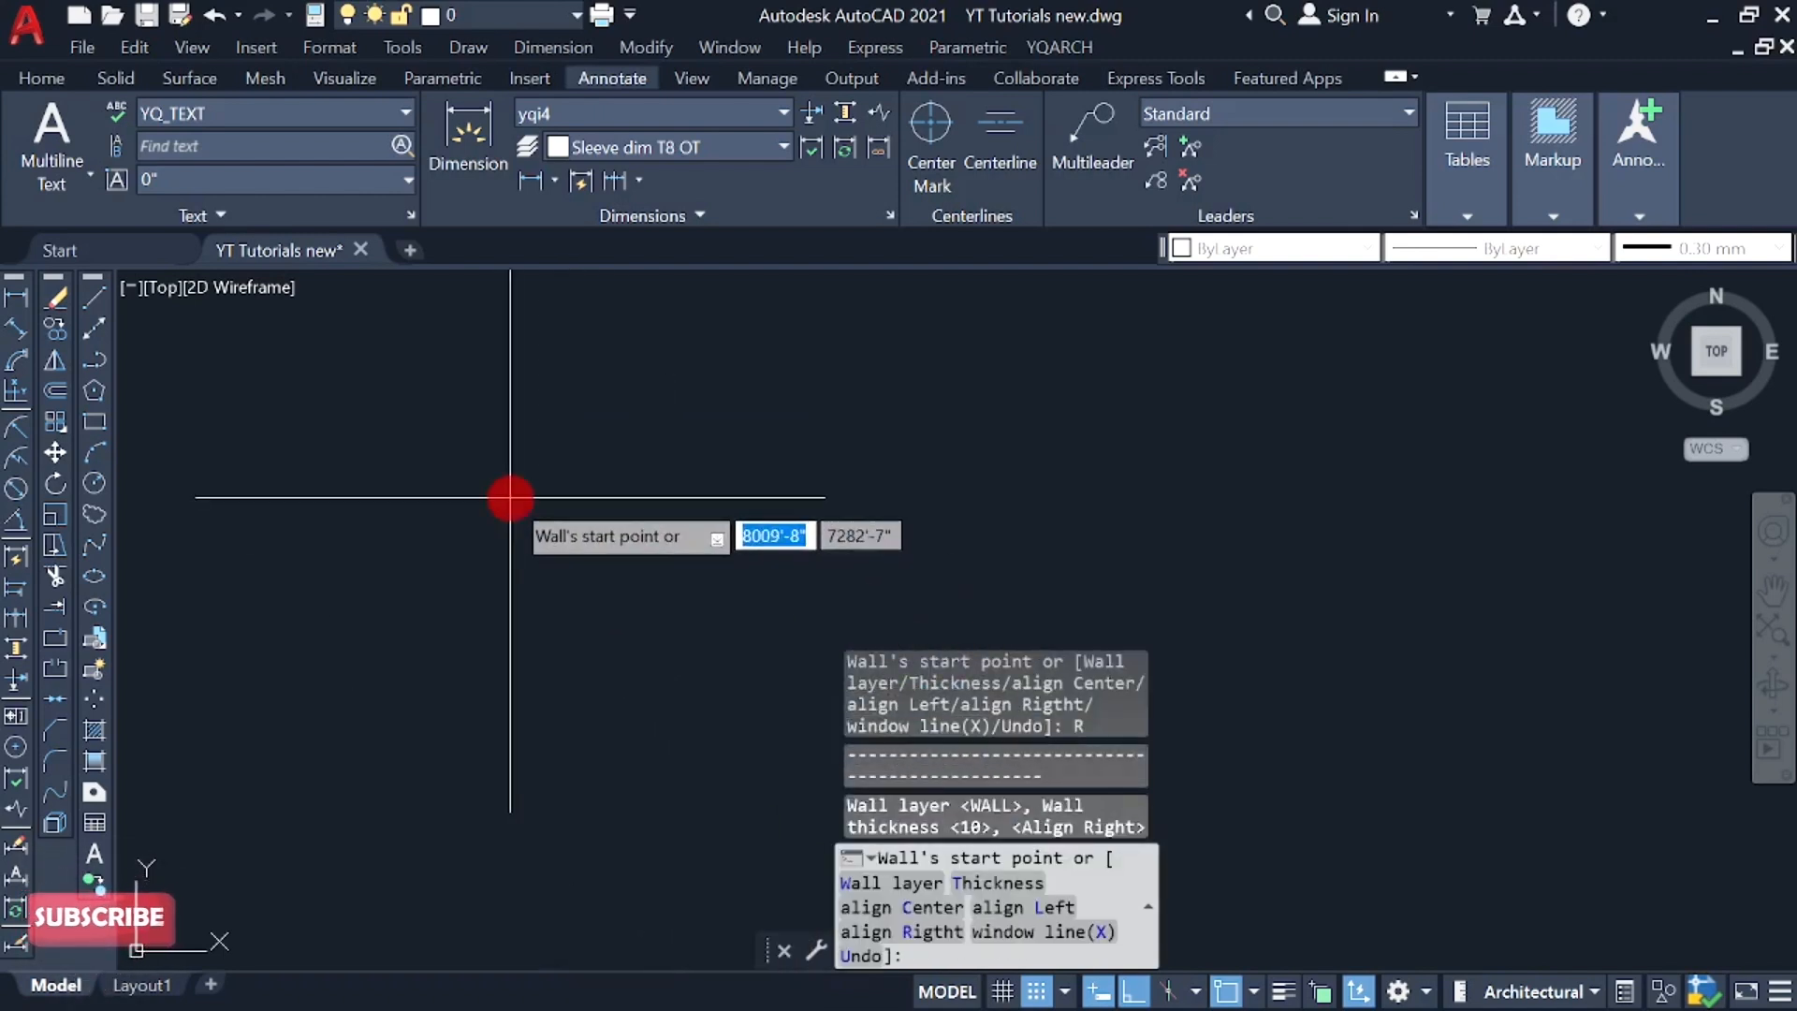
# - Draw three connected 13' walls from a freely chosen start point, running down, left and up
pyautogui.click(552, 485)
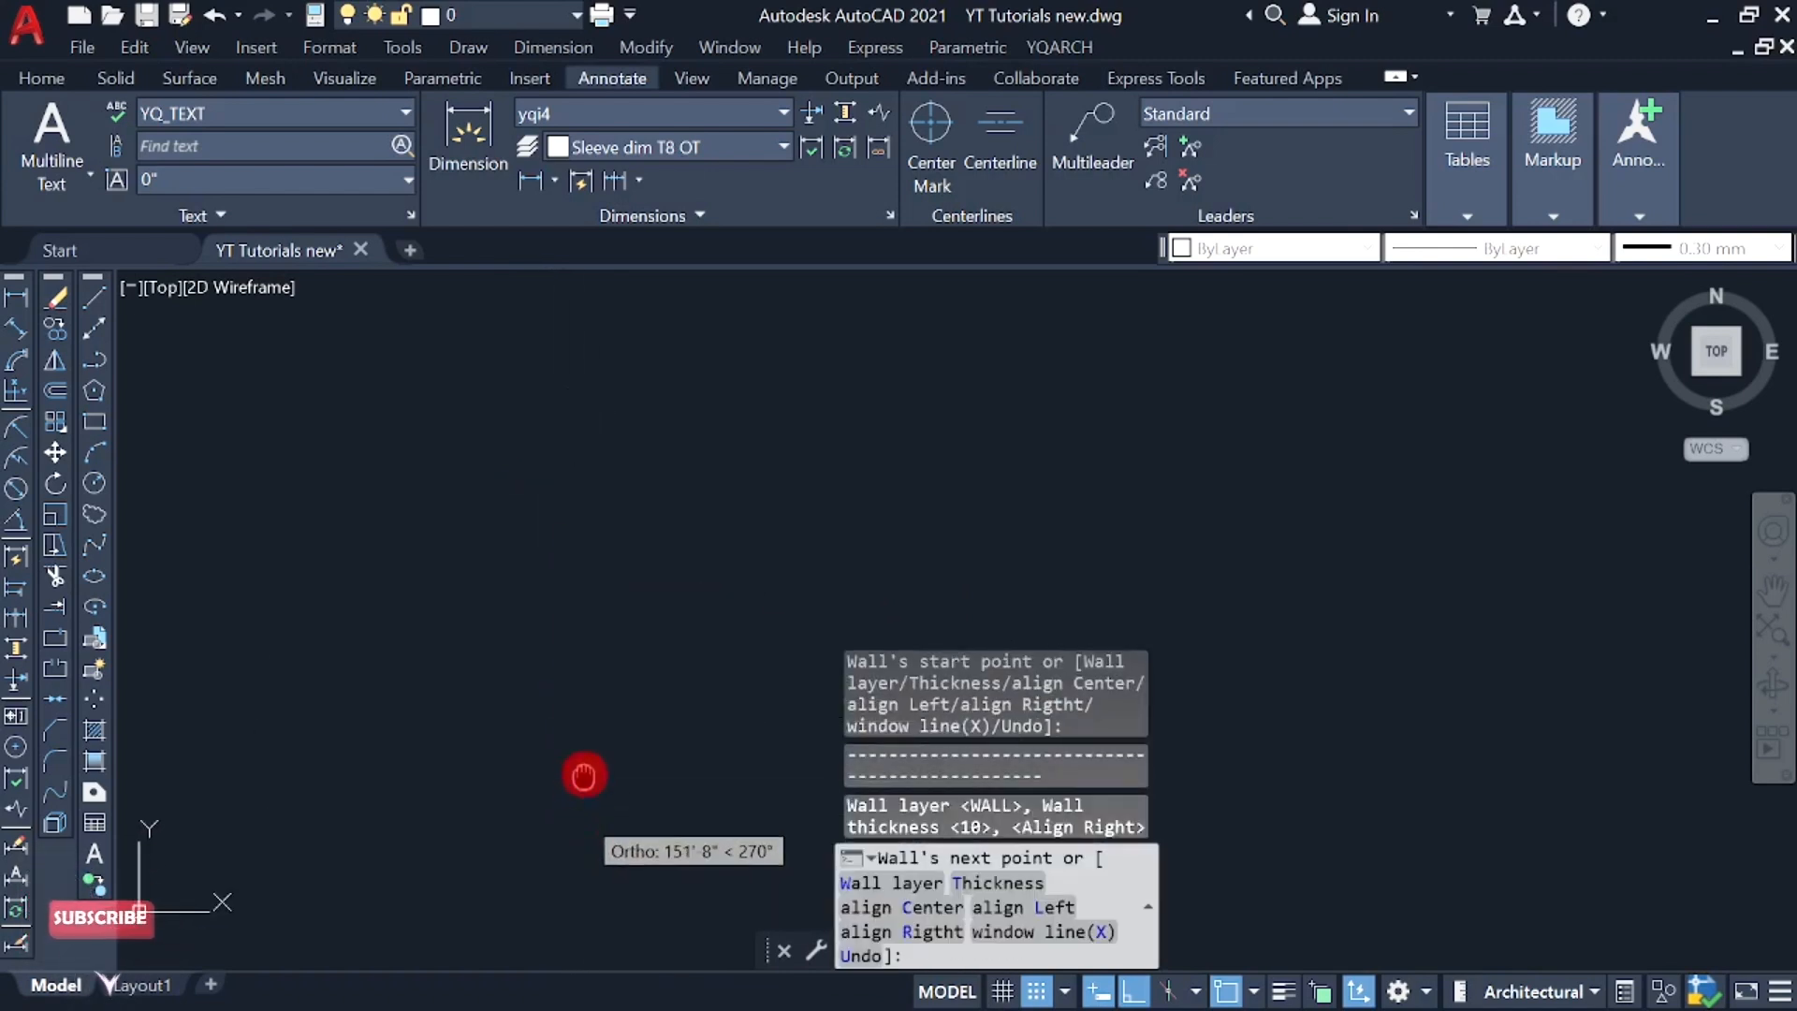
pyautogui.write('13')
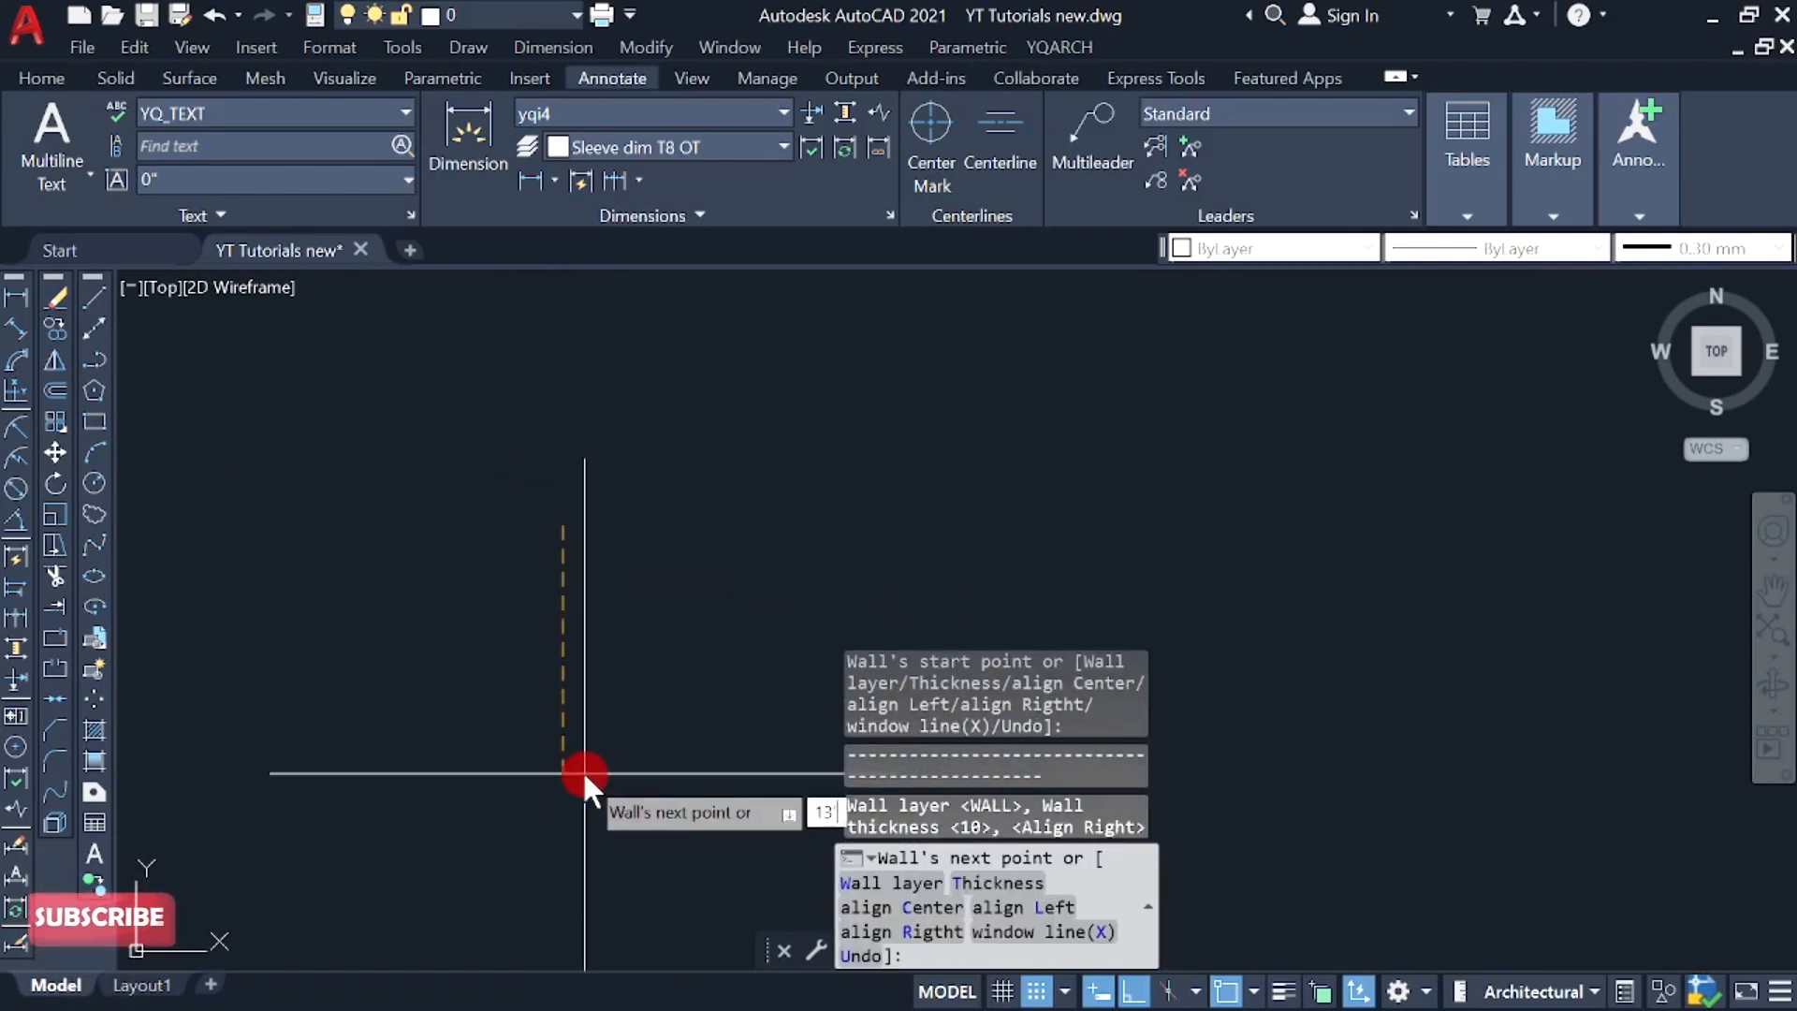
pyautogui.press('Return')
pyautogui.scroll(10, 515, 539)
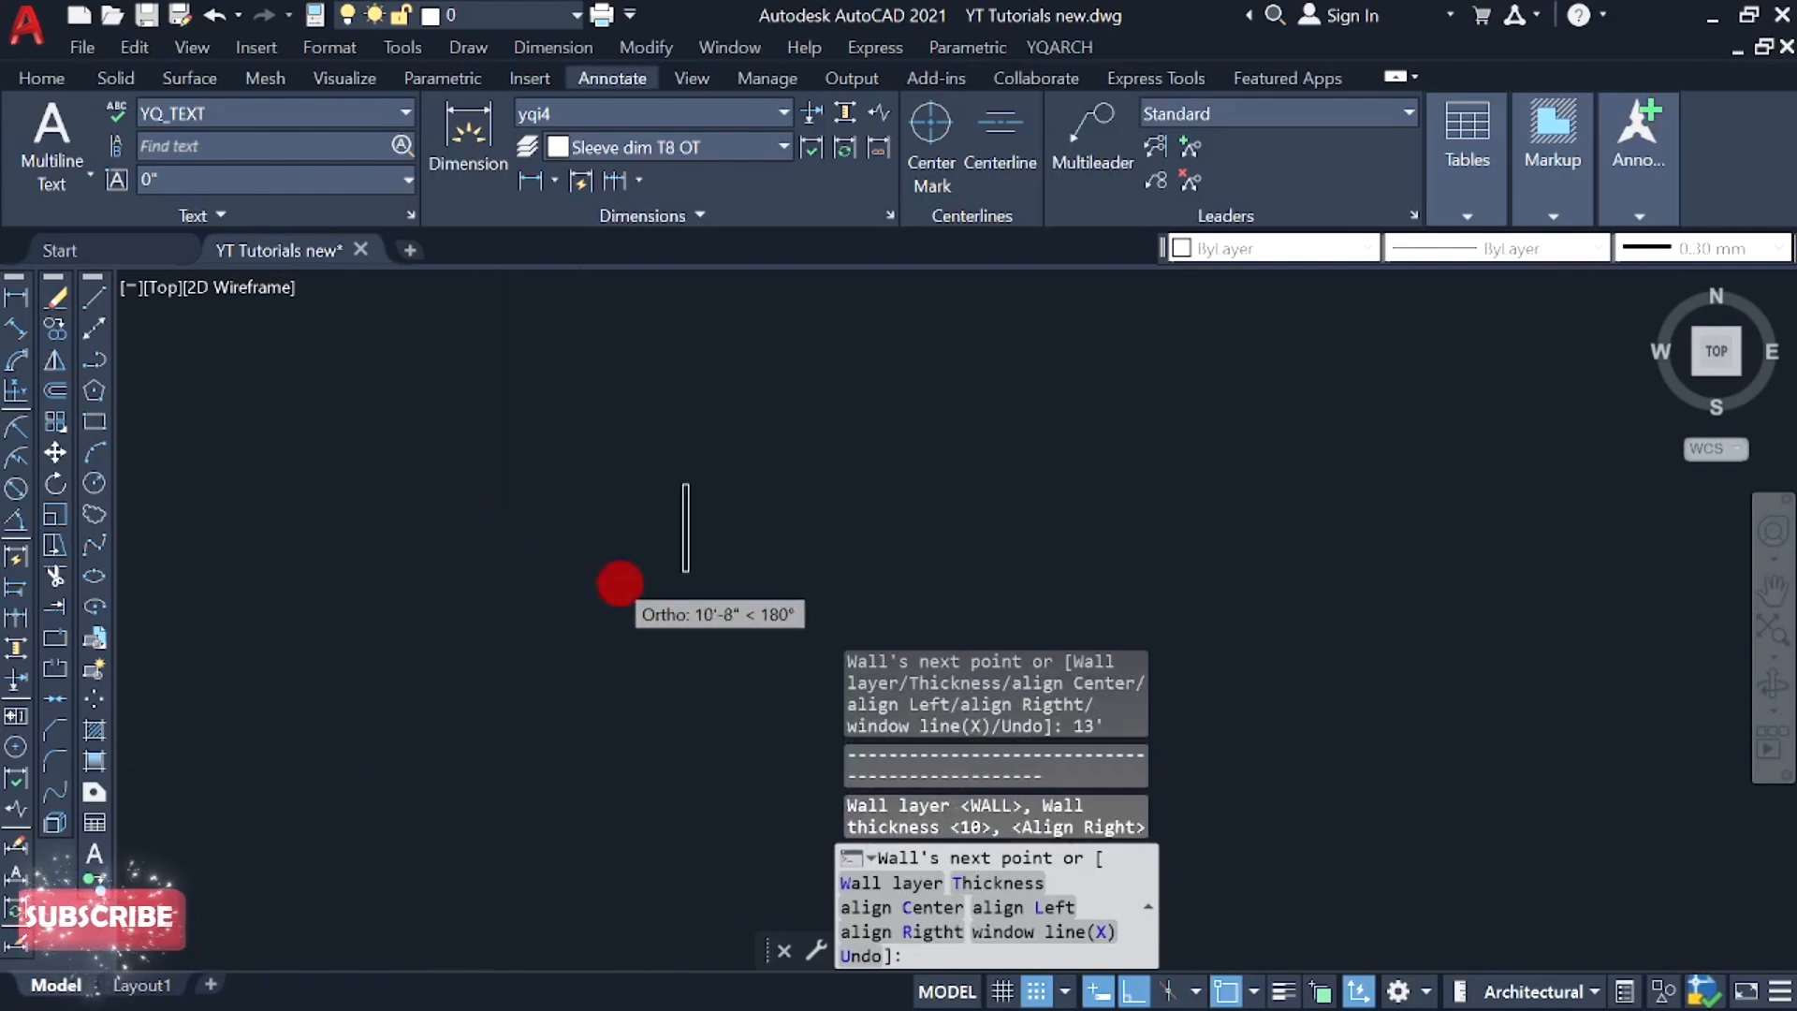
pyautogui.moveTo(678, 521); pyautogui.dragTo(540, 647, button='middle')
pyautogui.scroll(-3, 366, 645)
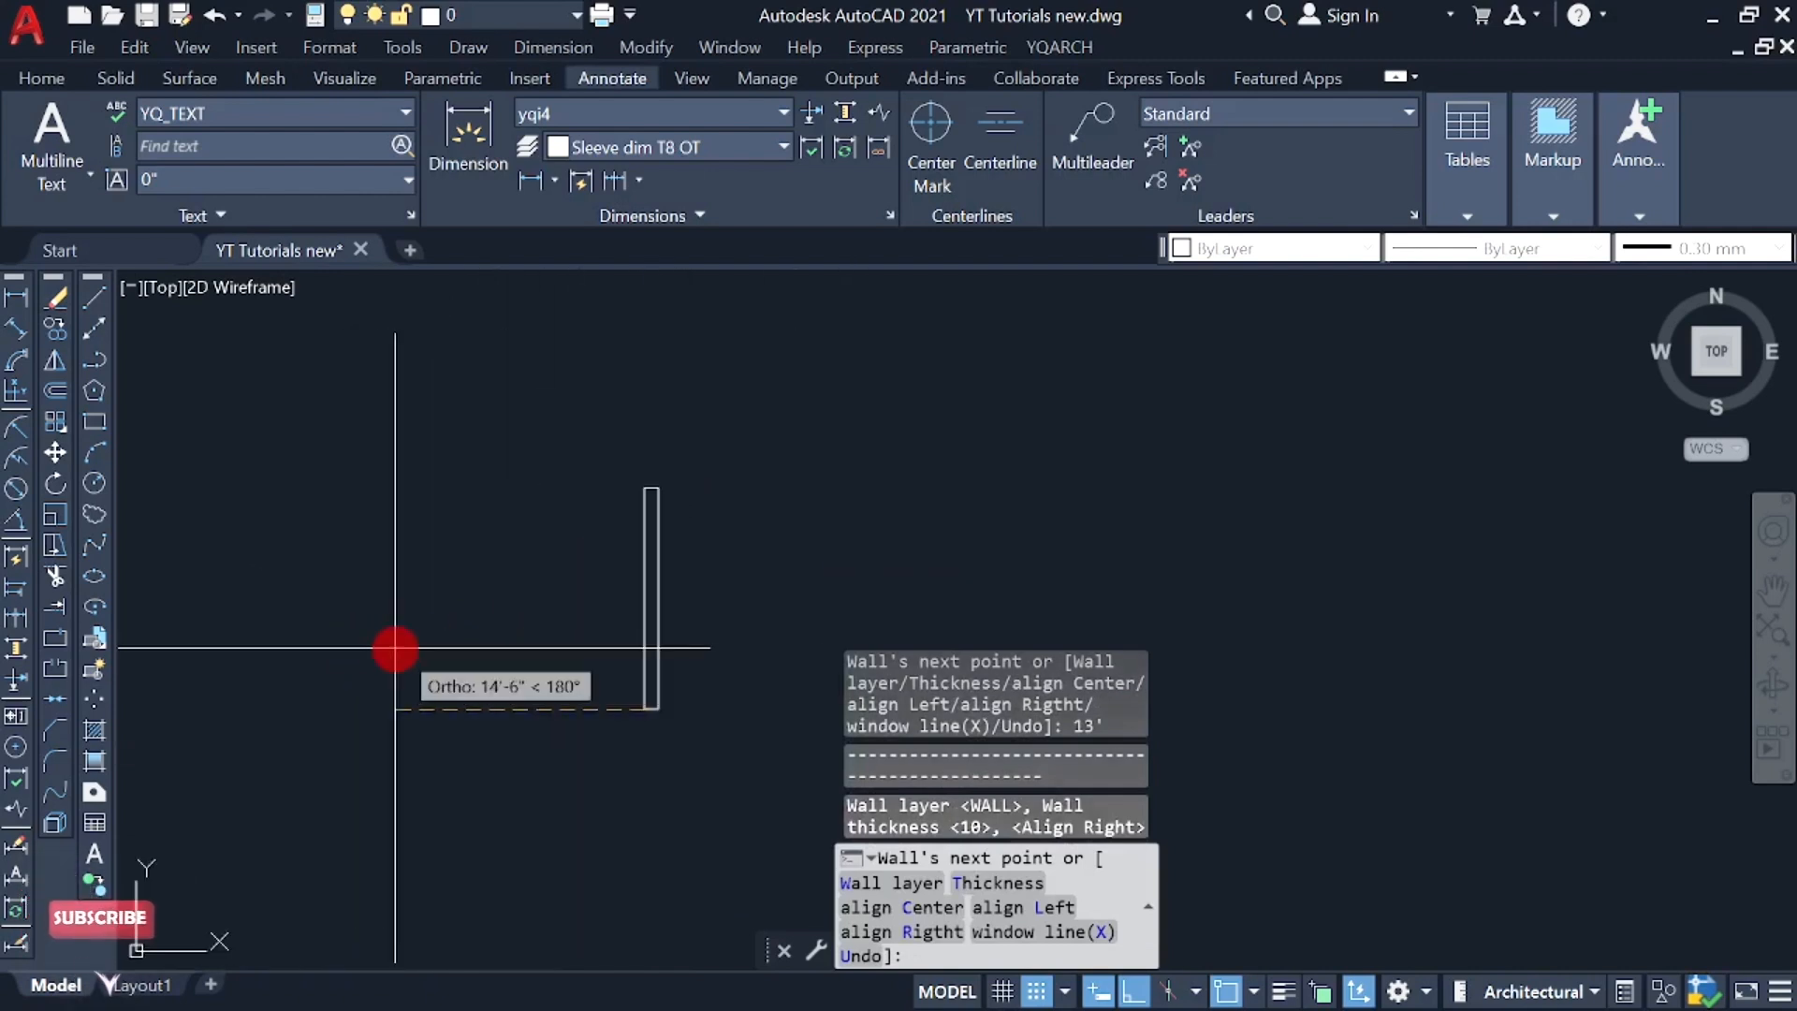
pyautogui.write('13')
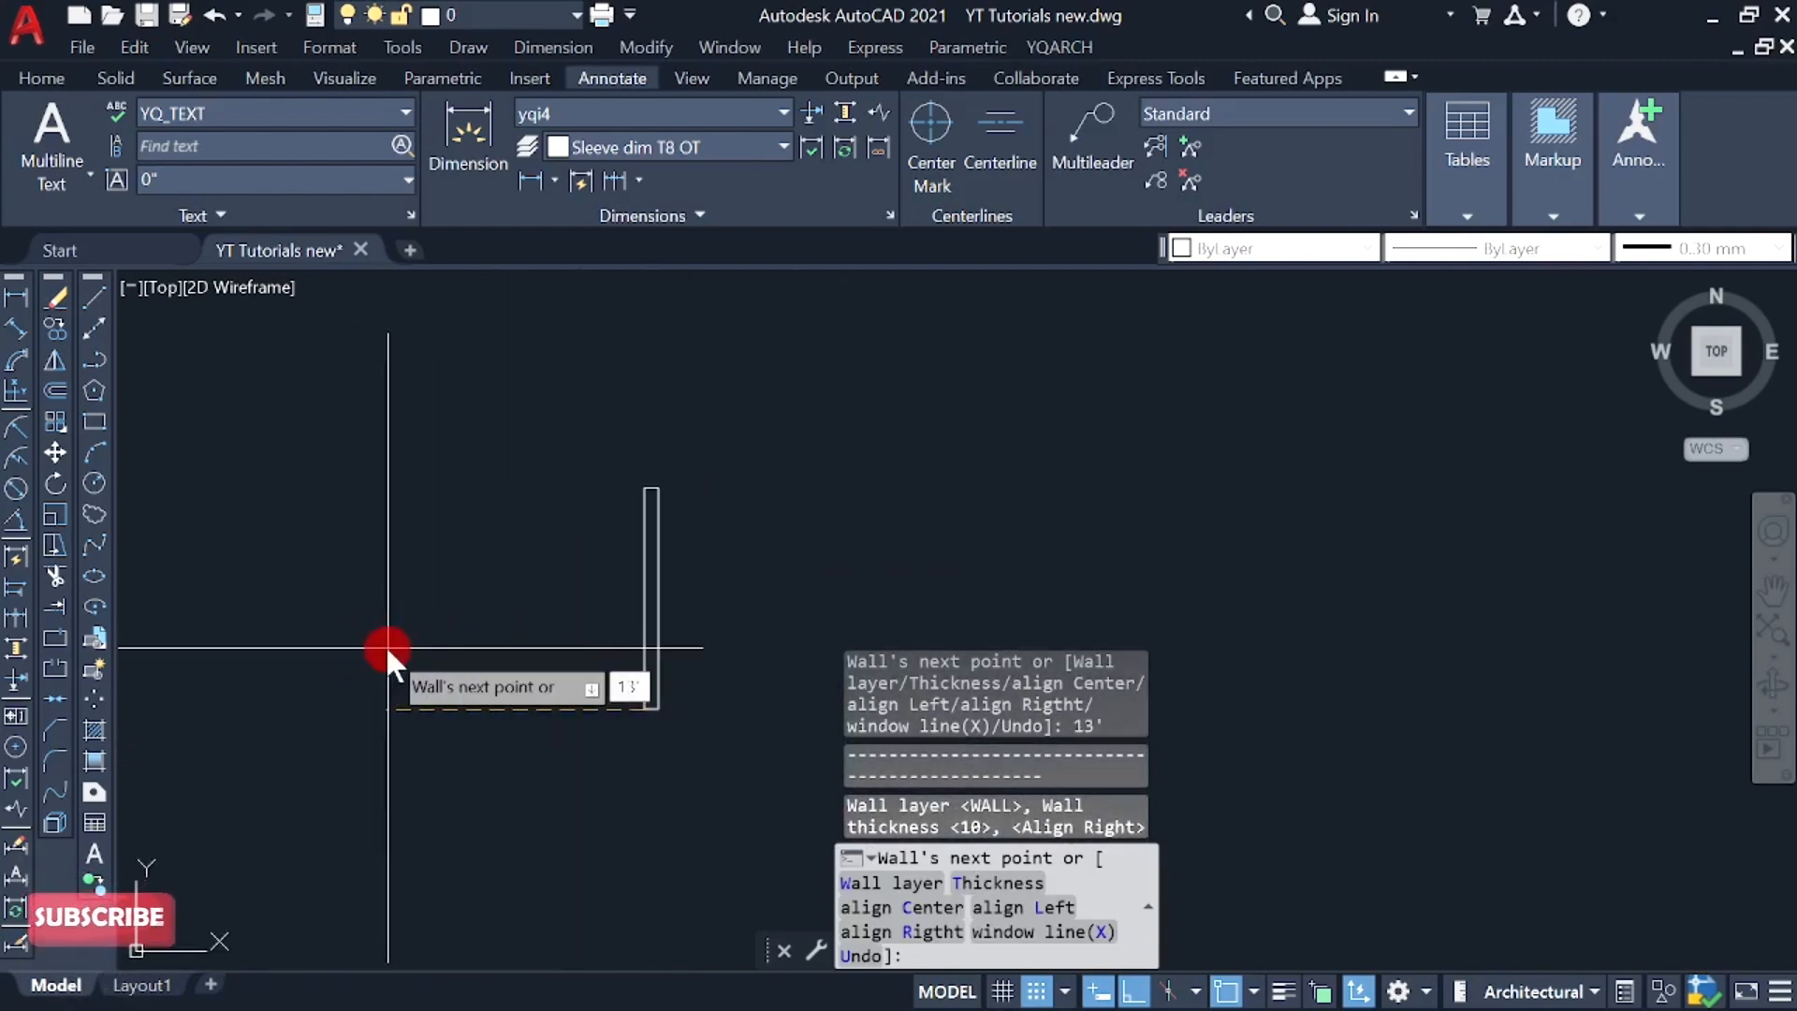
pyautogui.press('Return')
pyautogui.write('13')
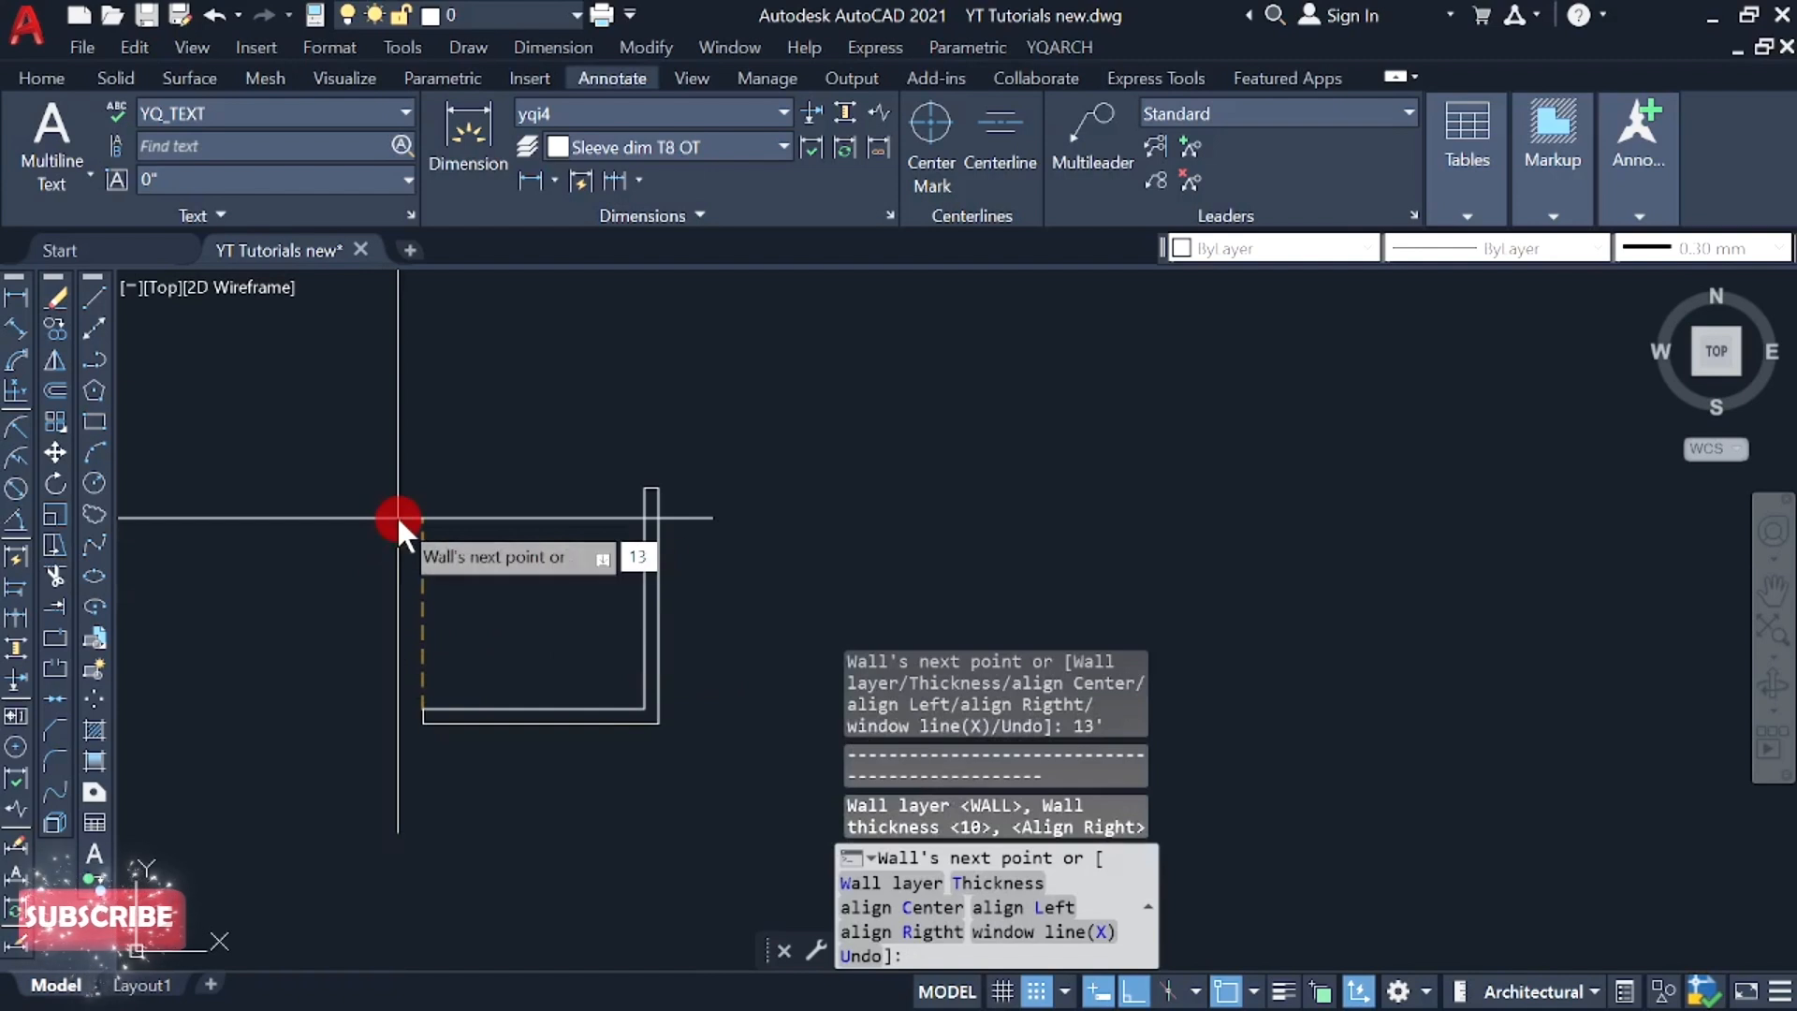
pyautogui.write("'")
pyautogui.press('Return')
# - Close the square room by running the upper wall back to the start point, and end the wall command
pyautogui.scroll(4, 640, 489)
pyautogui.moveTo(540, 455); pyautogui.dragTo(790, 398, button='middle')
pyautogui.scroll(2, 781, 399)
pyautogui.scroll(-2, 885, 450)
pyautogui.click(918, 453)
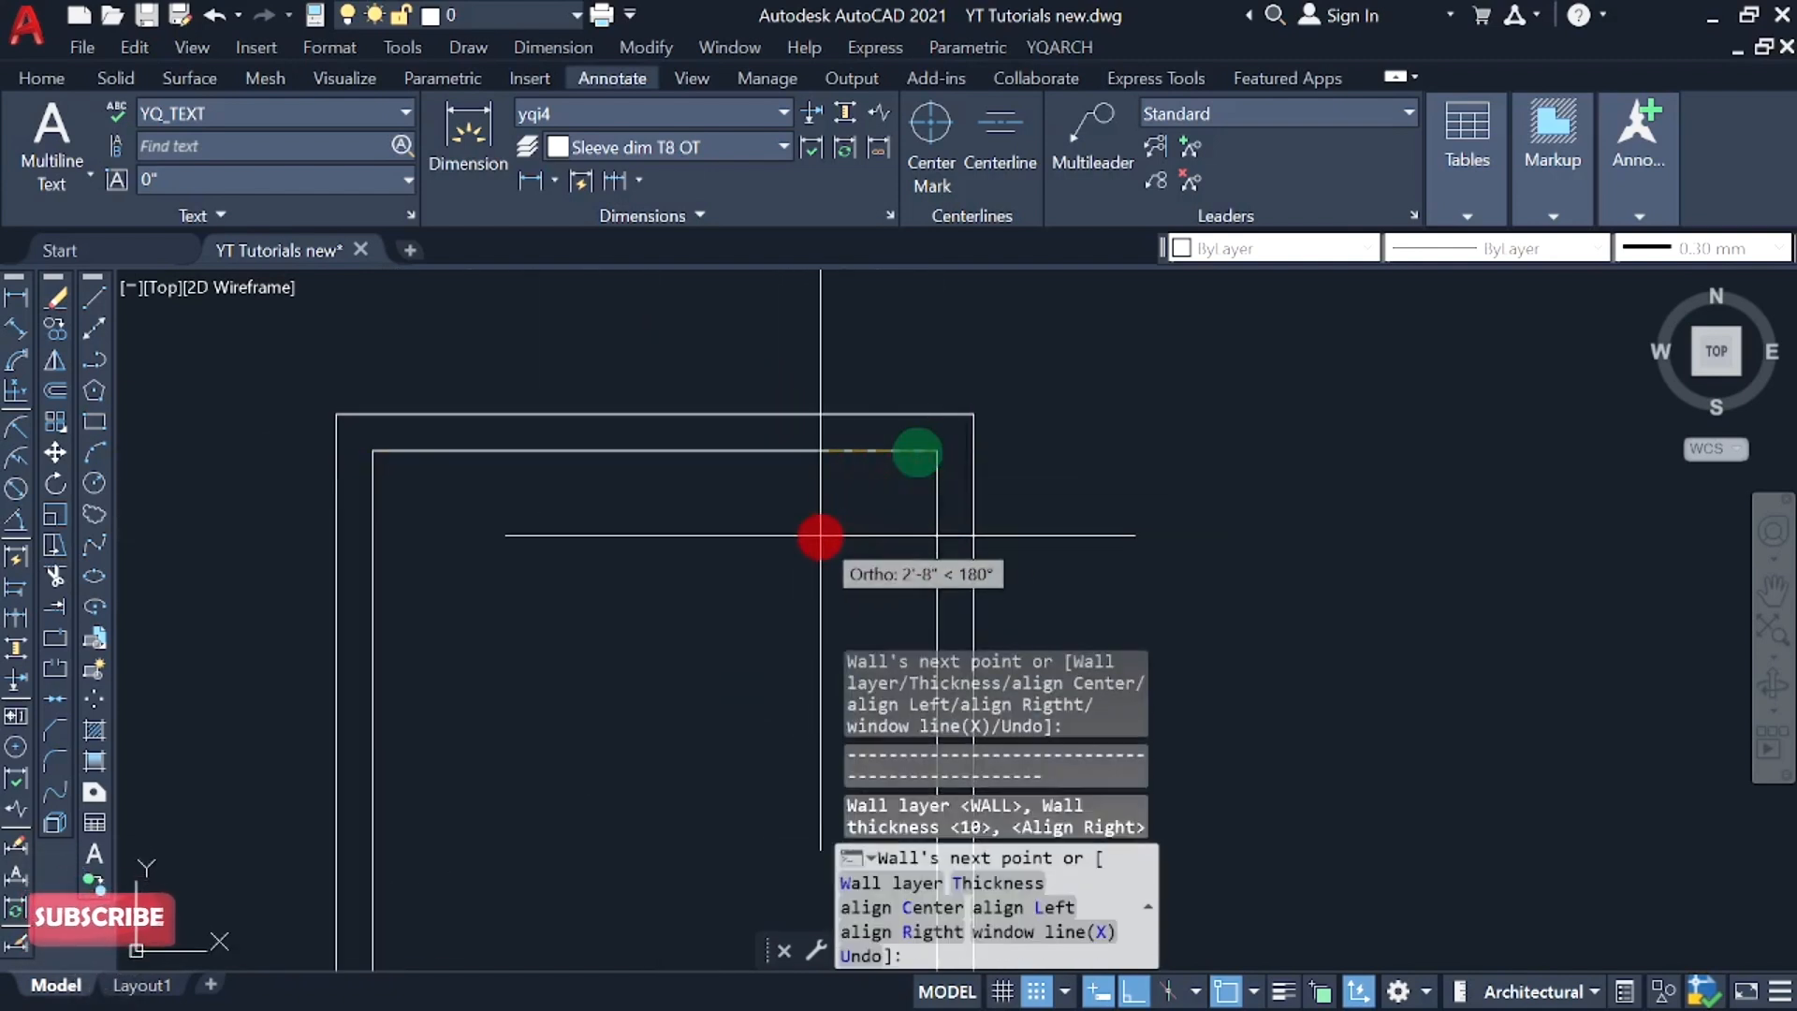
pyautogui.press('Return')
pyautogui.scroll(-3, 542, 453)
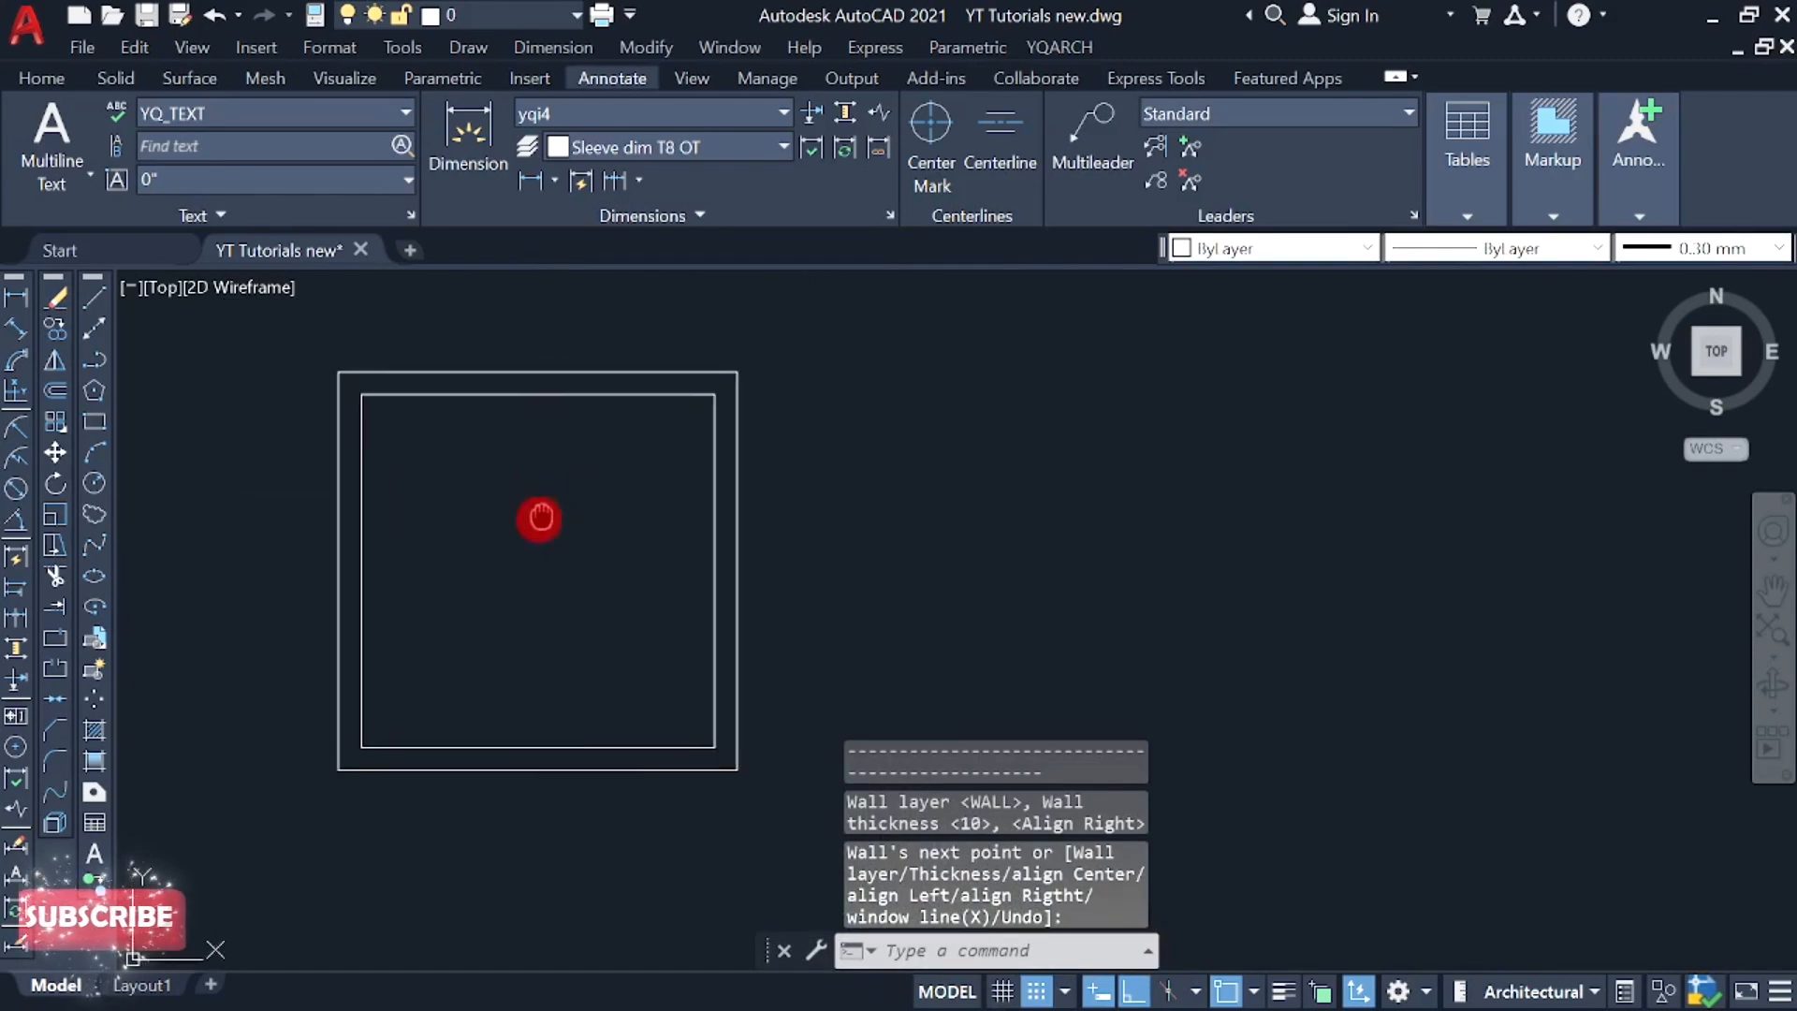
pyautogui.moveTo(535, 618); pyautogui.dragTo(501, 613, button='middle')
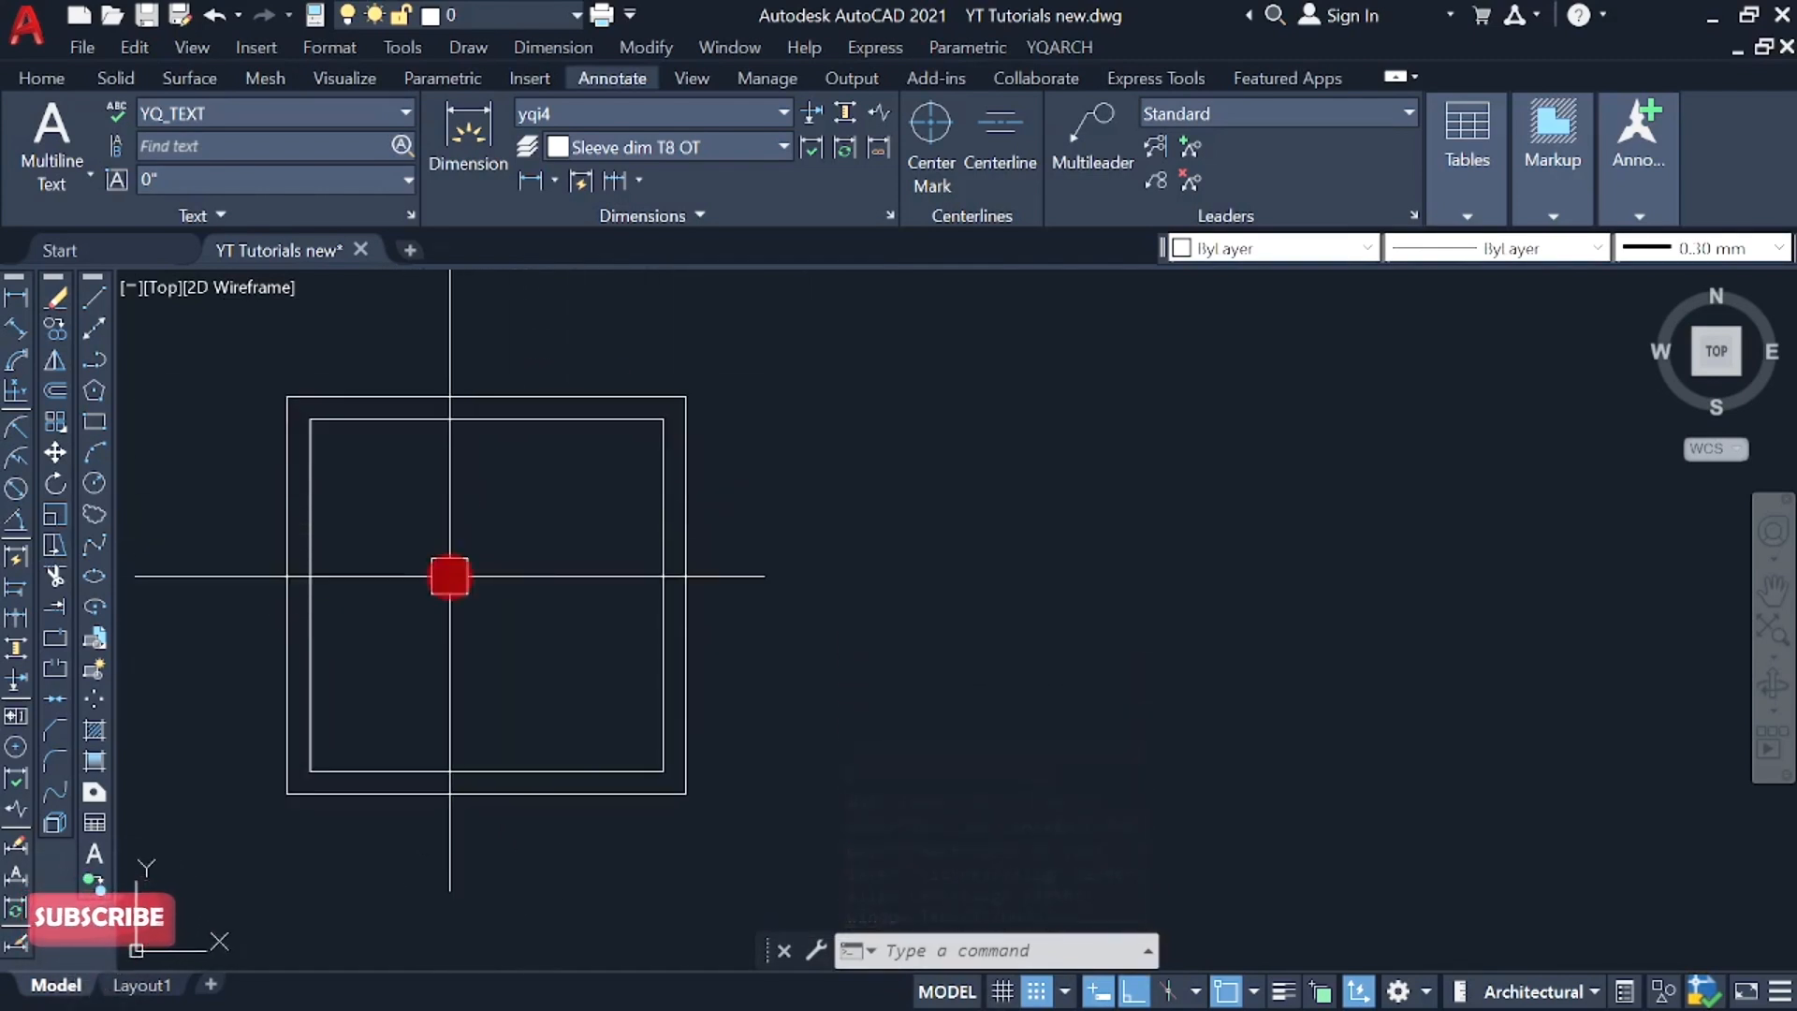
# - Dimension all four inner sides of the room with the YQArch closed space dimensioning command (DDZ)
pyautogui.write('D')
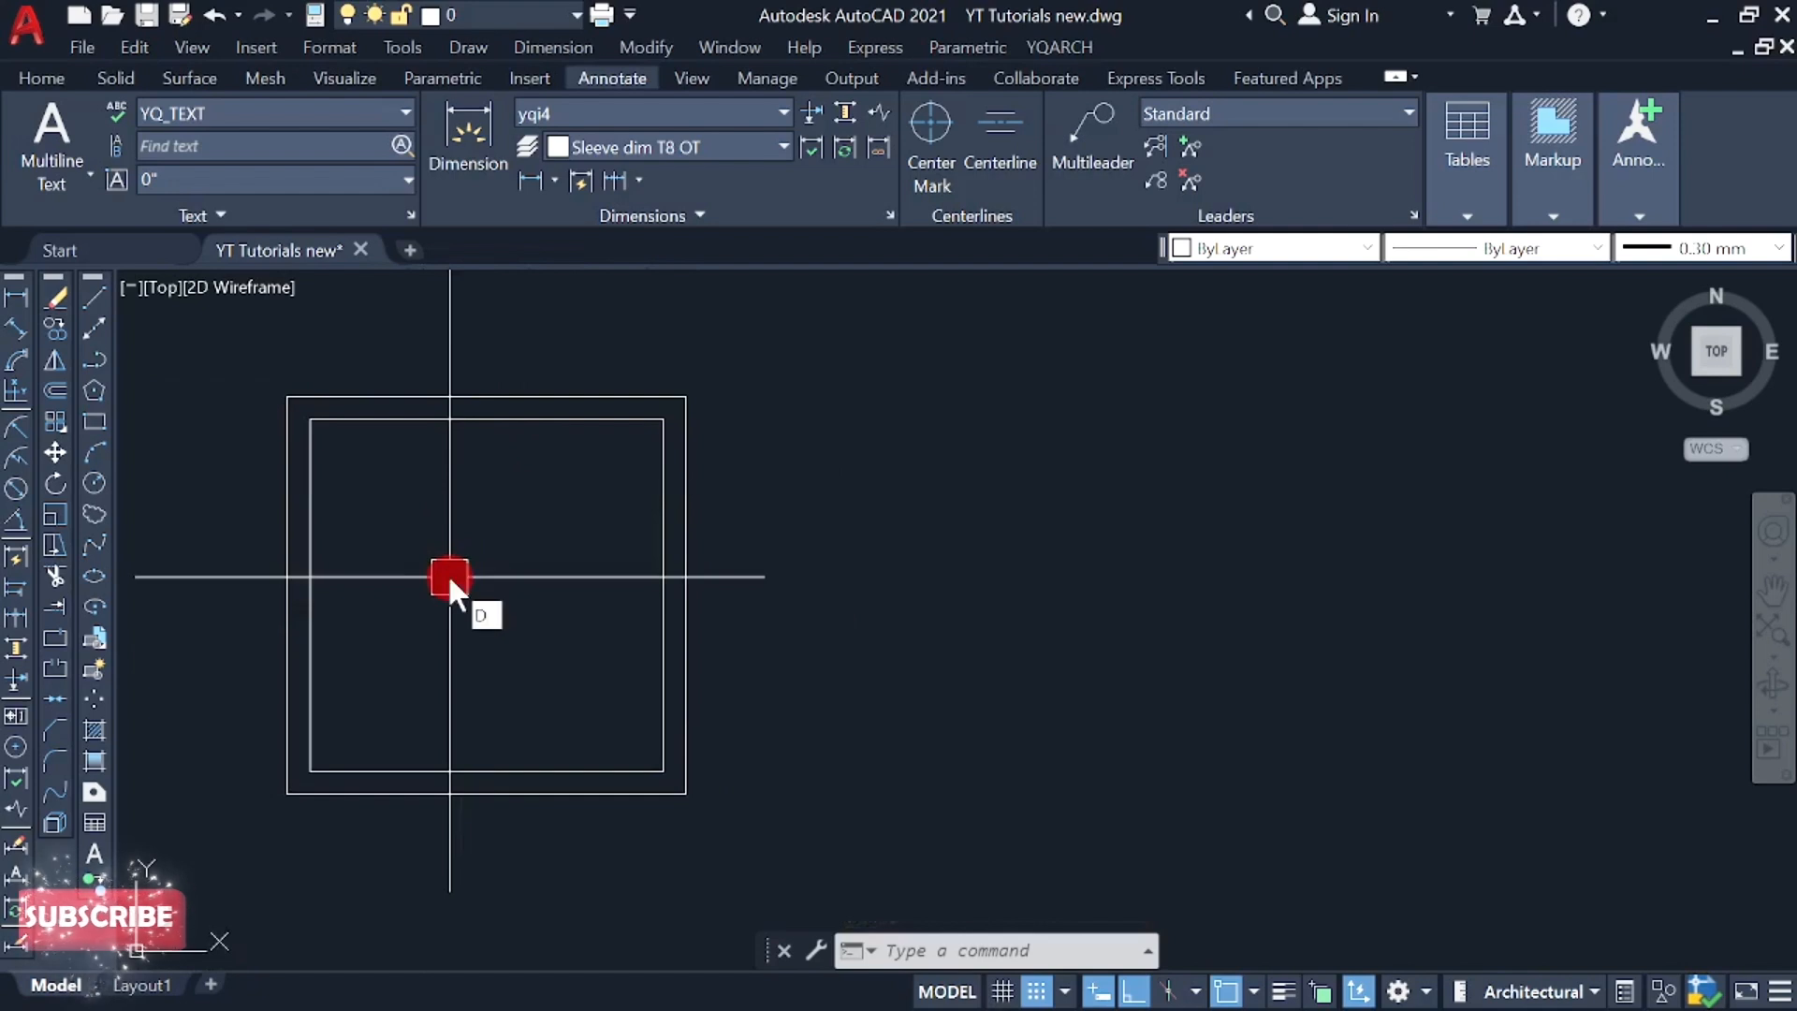
pyautogui.write('DZ')
pyautogui.press('Return')
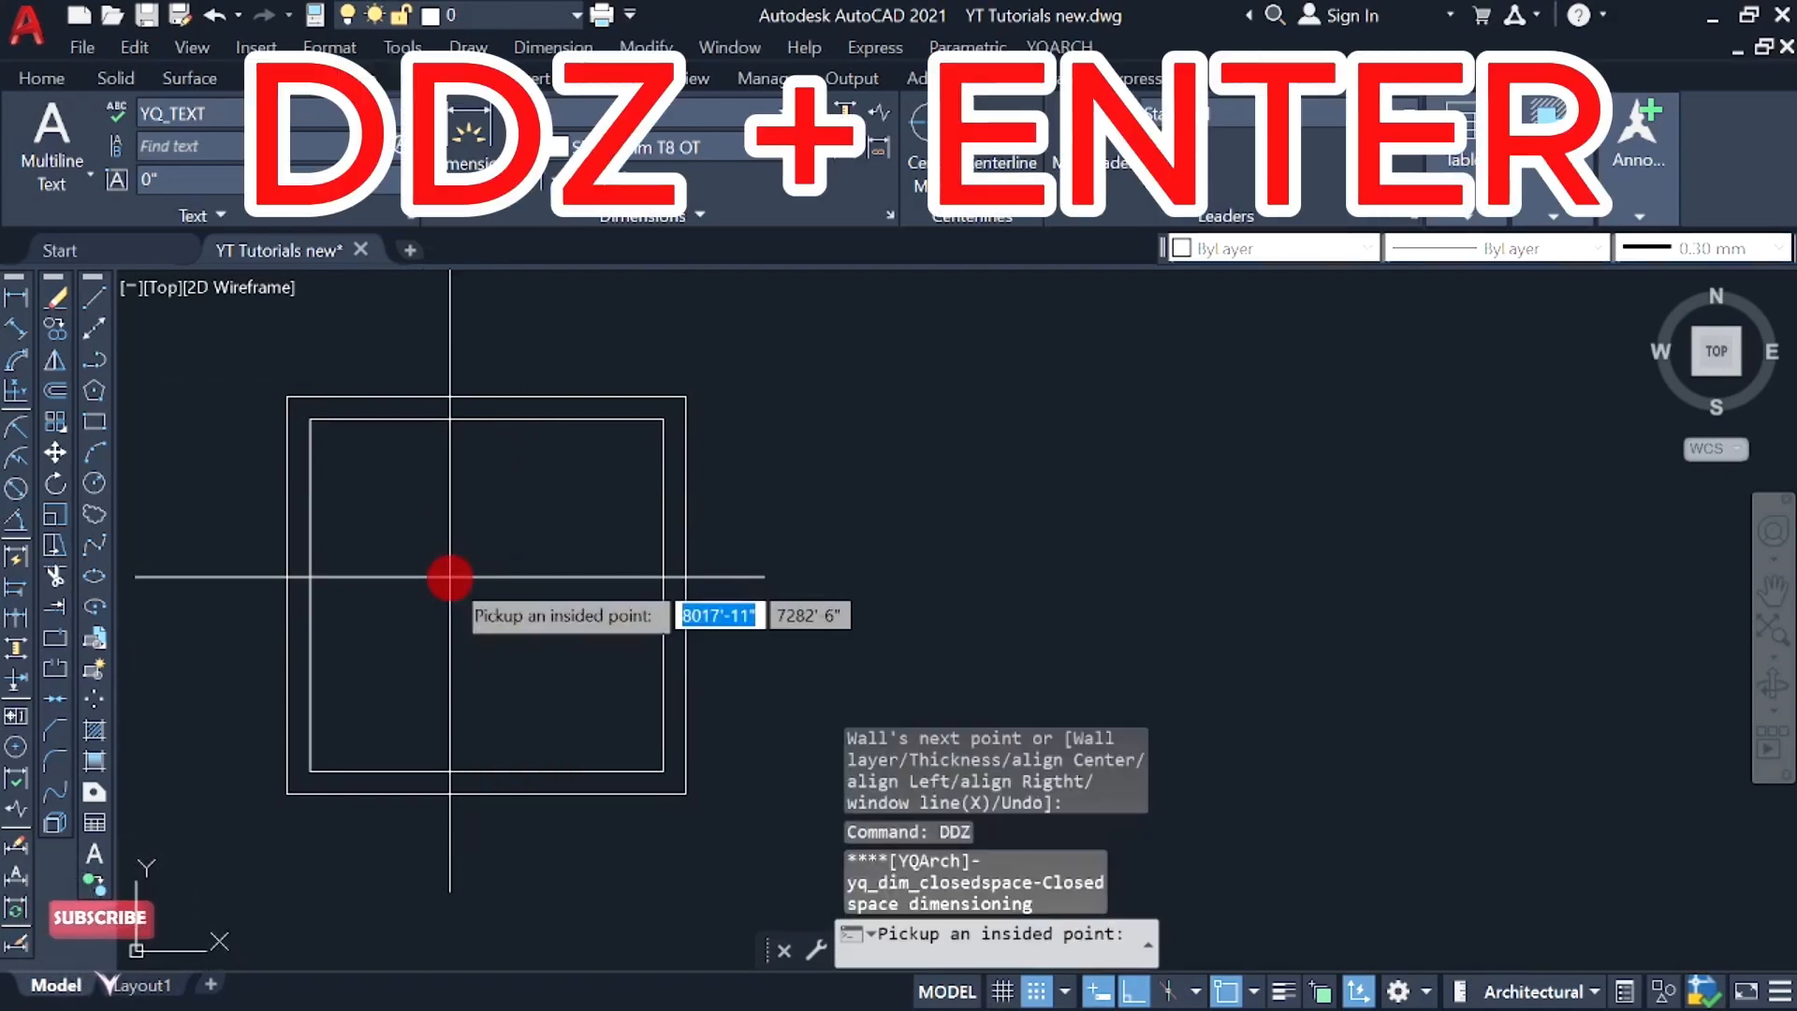
pyautogui.click(476, 576)
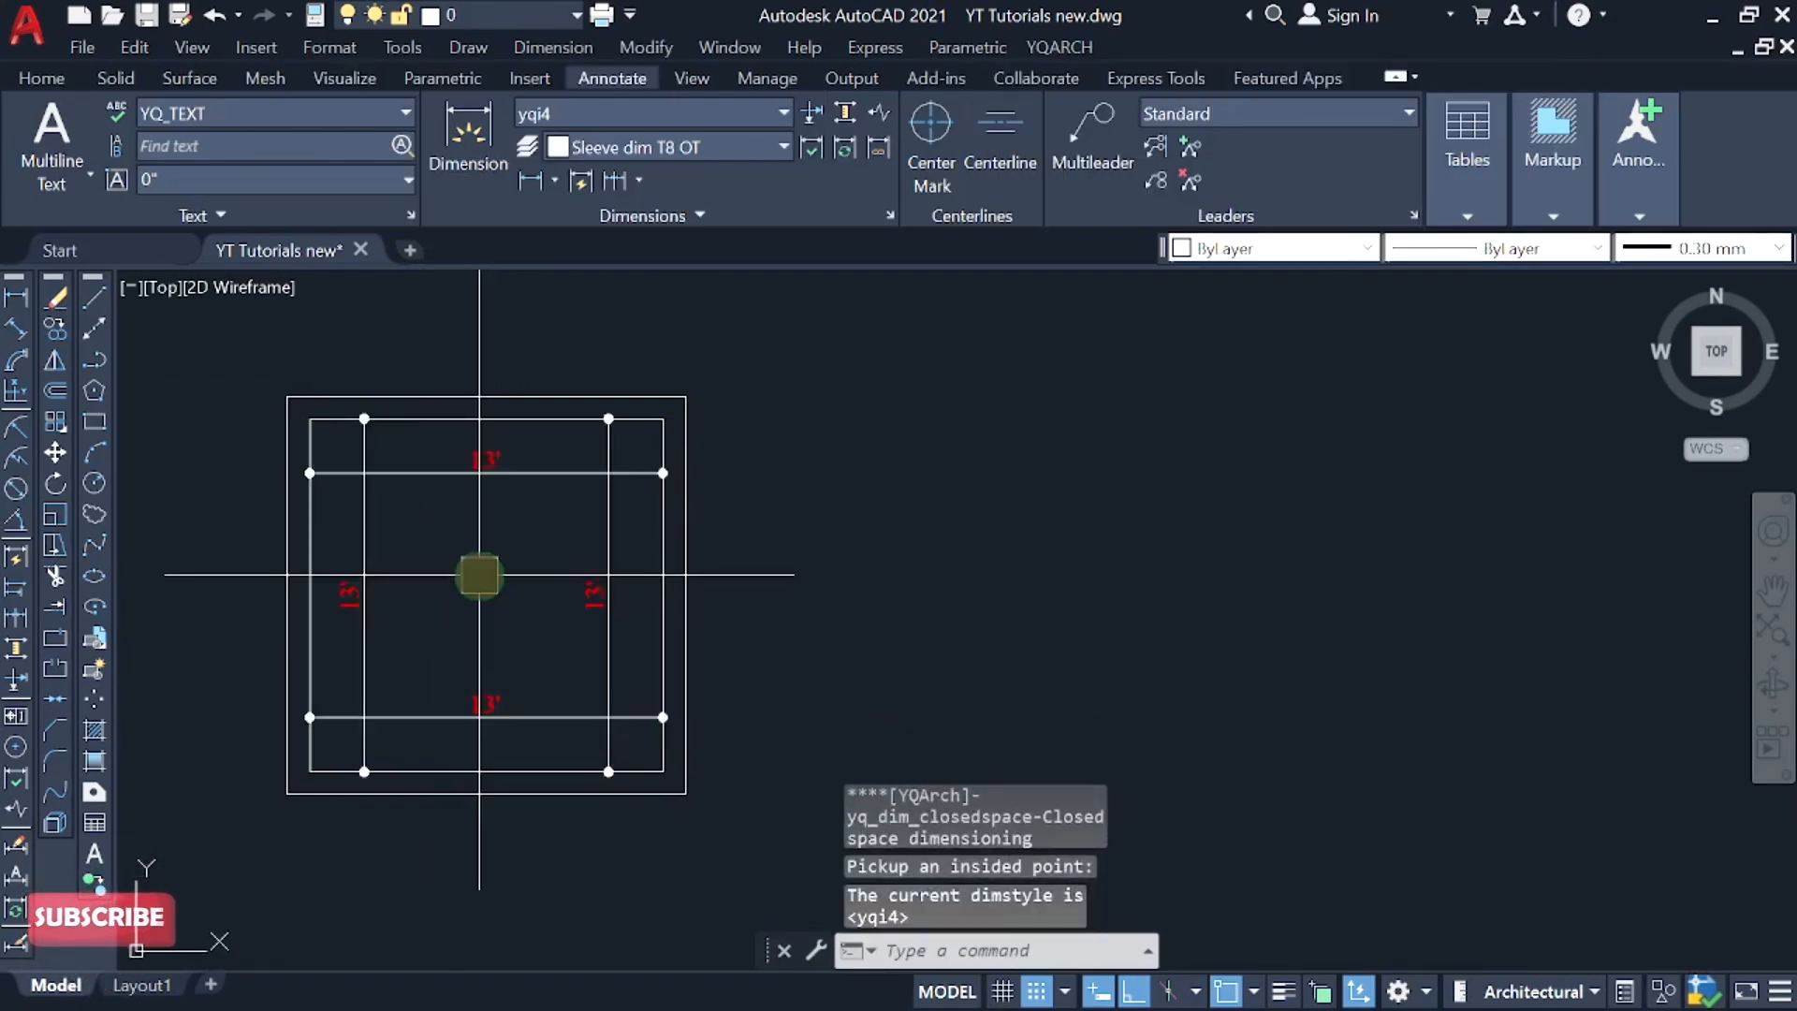
# - Examine the dimensions placed along the inner sides of the room and the room's right wall
pyautogui.scroll(4, 496, 506)
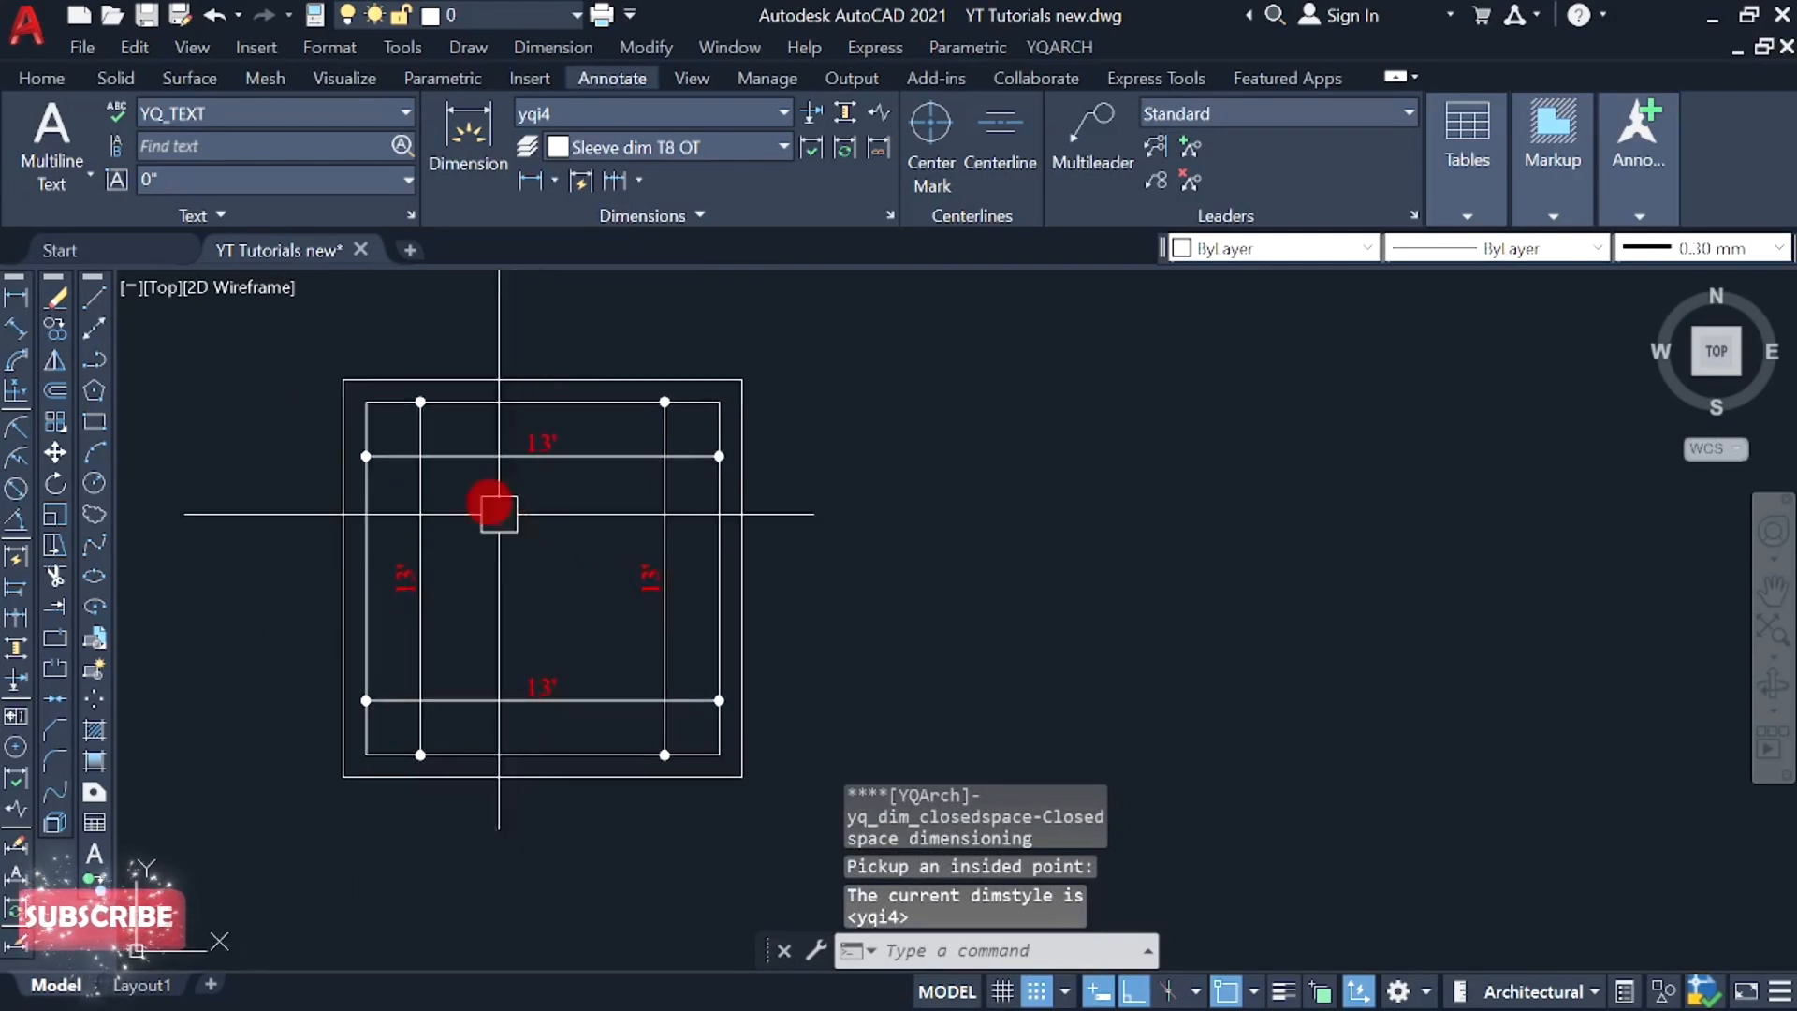
pyautogui.scroll(-4, 501, 506)
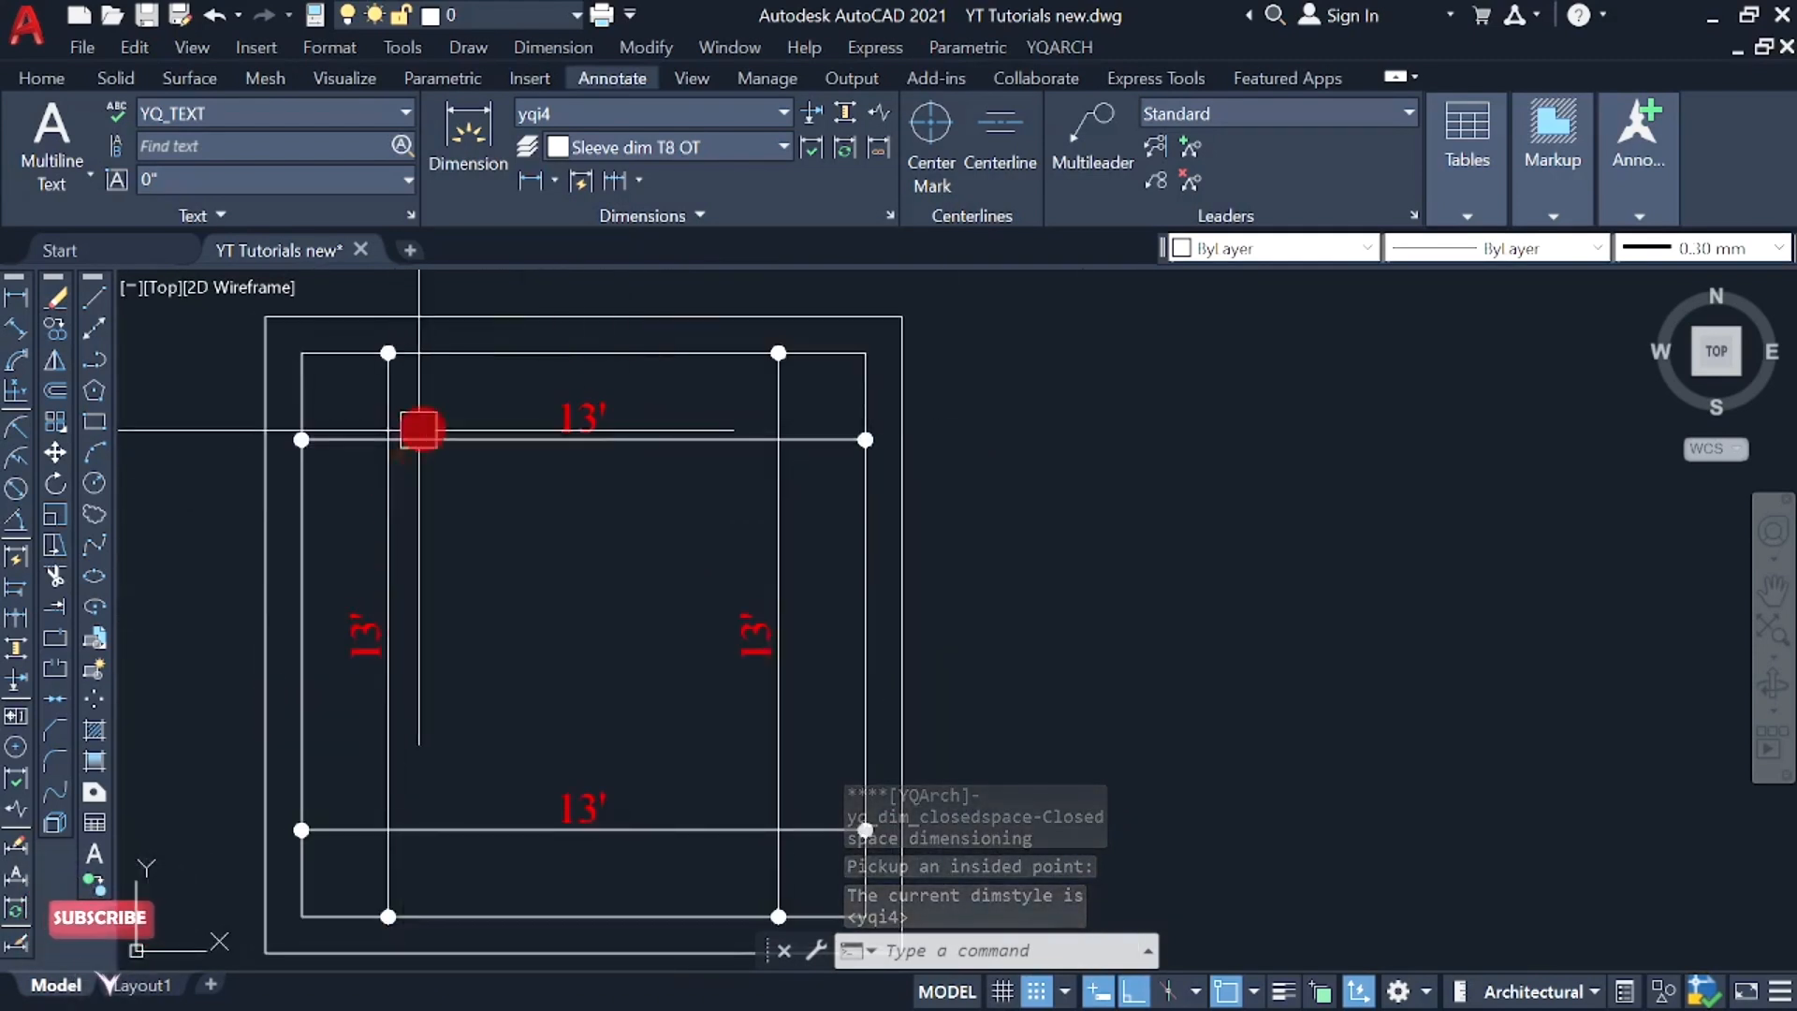
pyautogui.scroll(-2, 488, 446)
pyautogui.scroll(2, 702, 711)
pyautogui.scroll(-2, 421, 735)
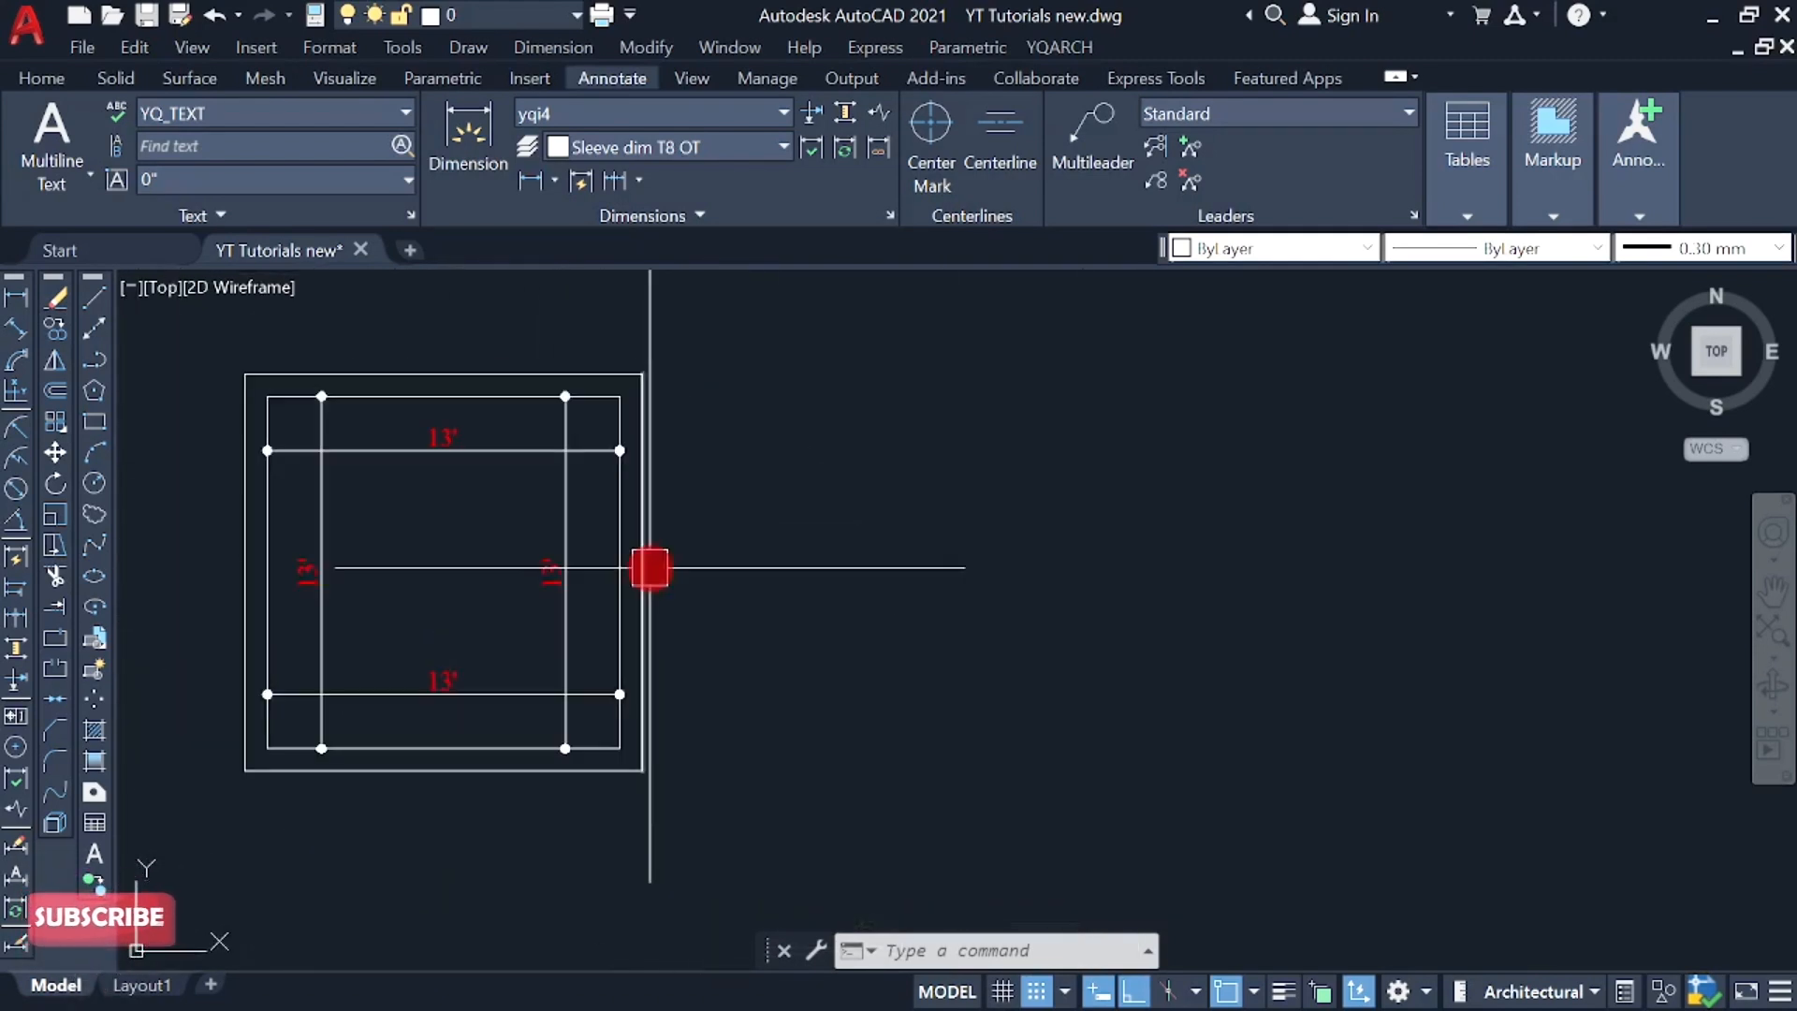
pyautogui.moveTo(653, 505); pyautogui.dragTo(644, 528, button='middle')
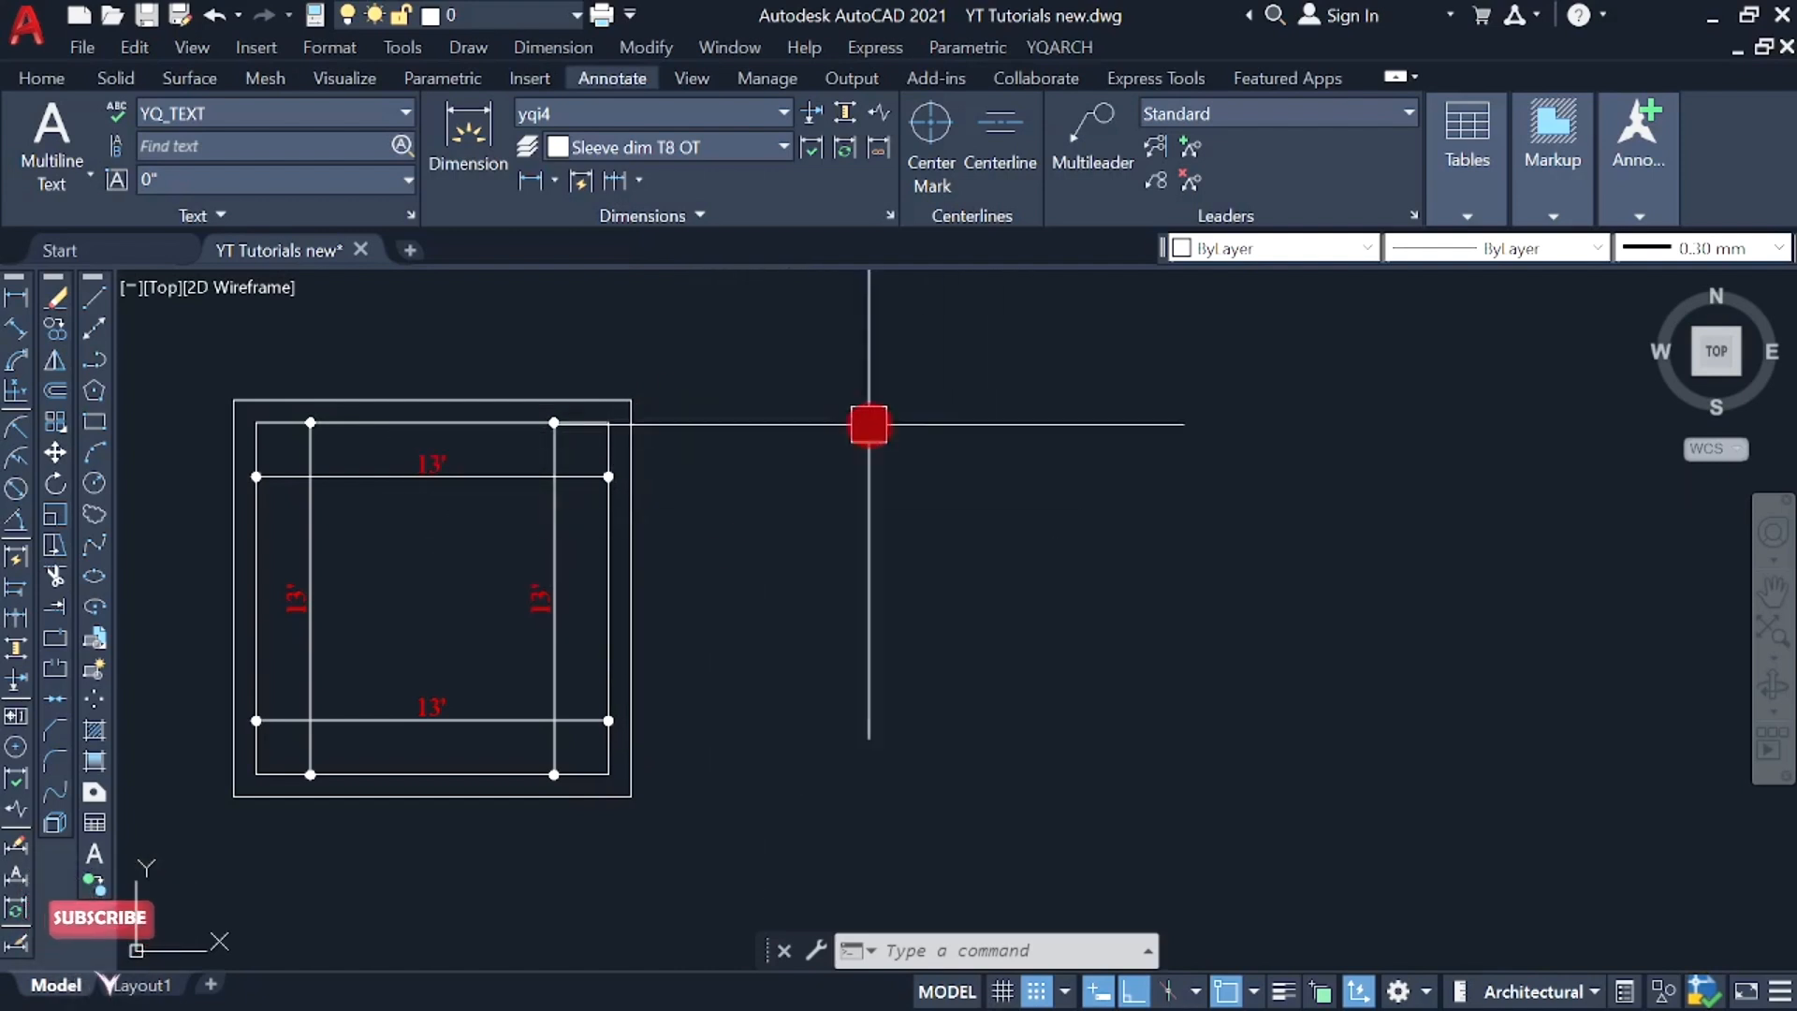
pyautogui.scroll(3, 618, 543)
pyautogui.scroll(-3, 720, 571)
pyautogui.moveTo(750, 562); pyautogui.dragTo(750, 582, button='middle')
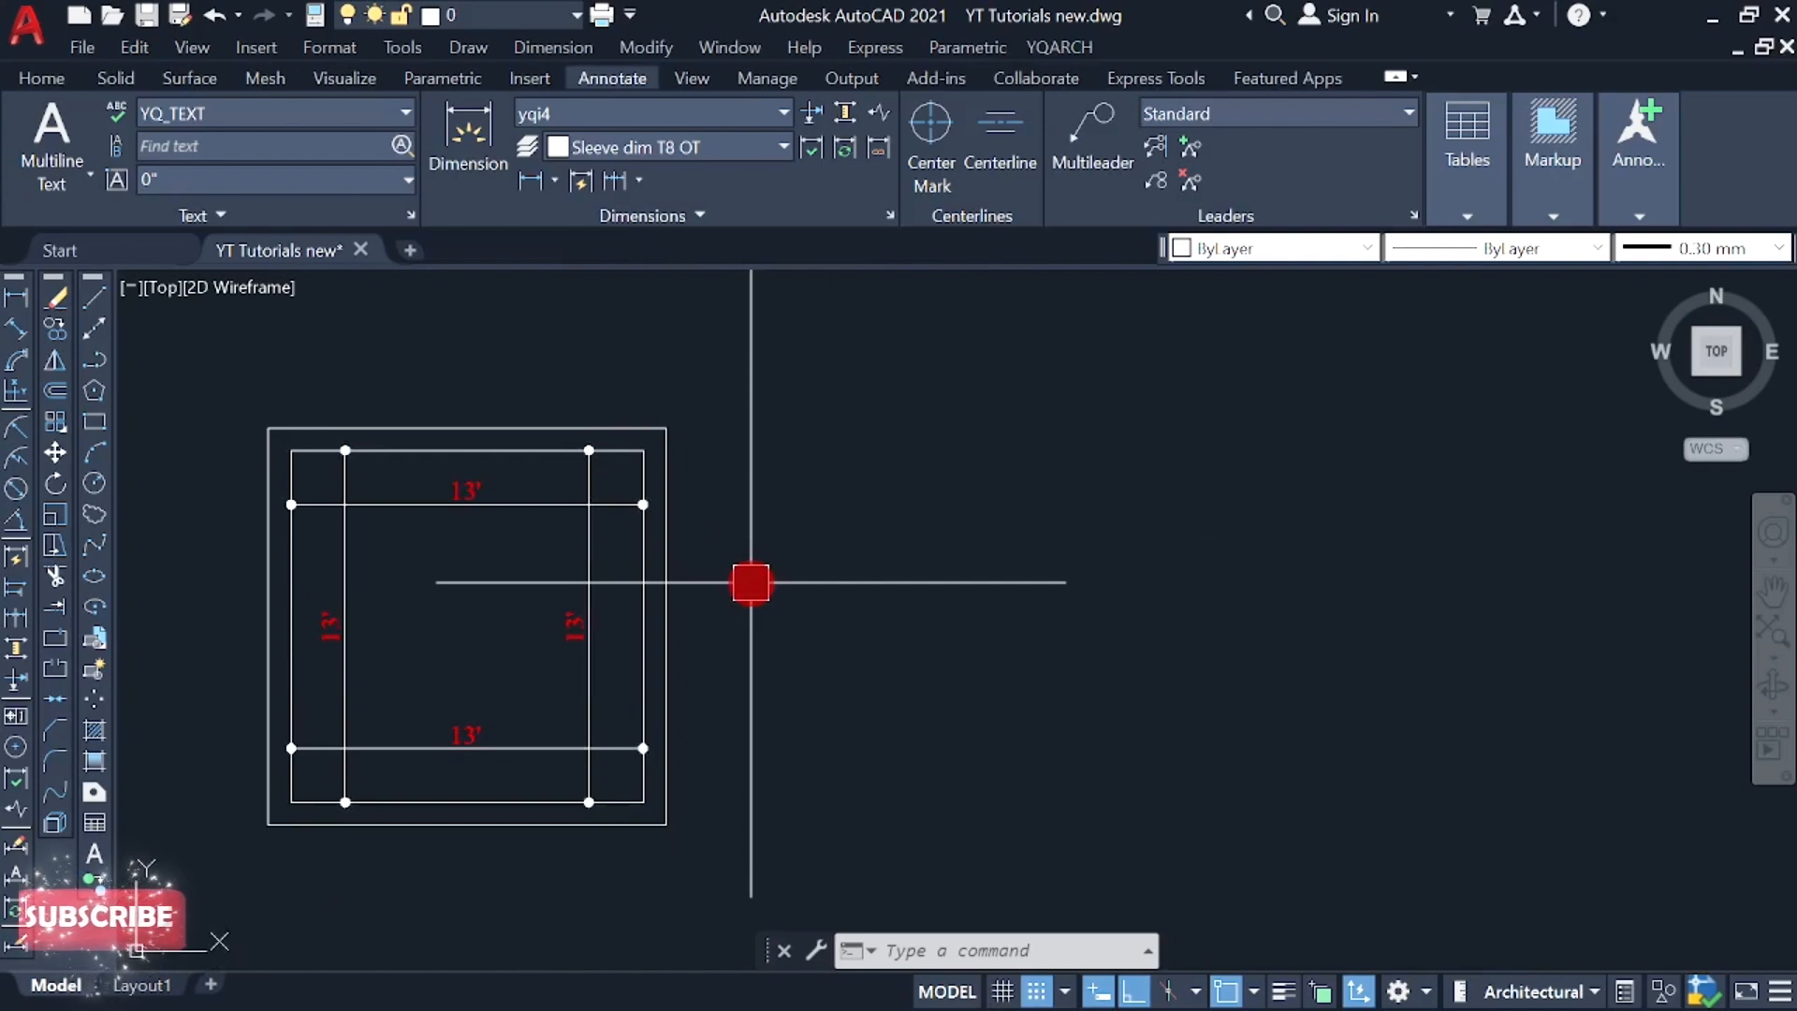
pyautogui.scroll(2, 656, 574)
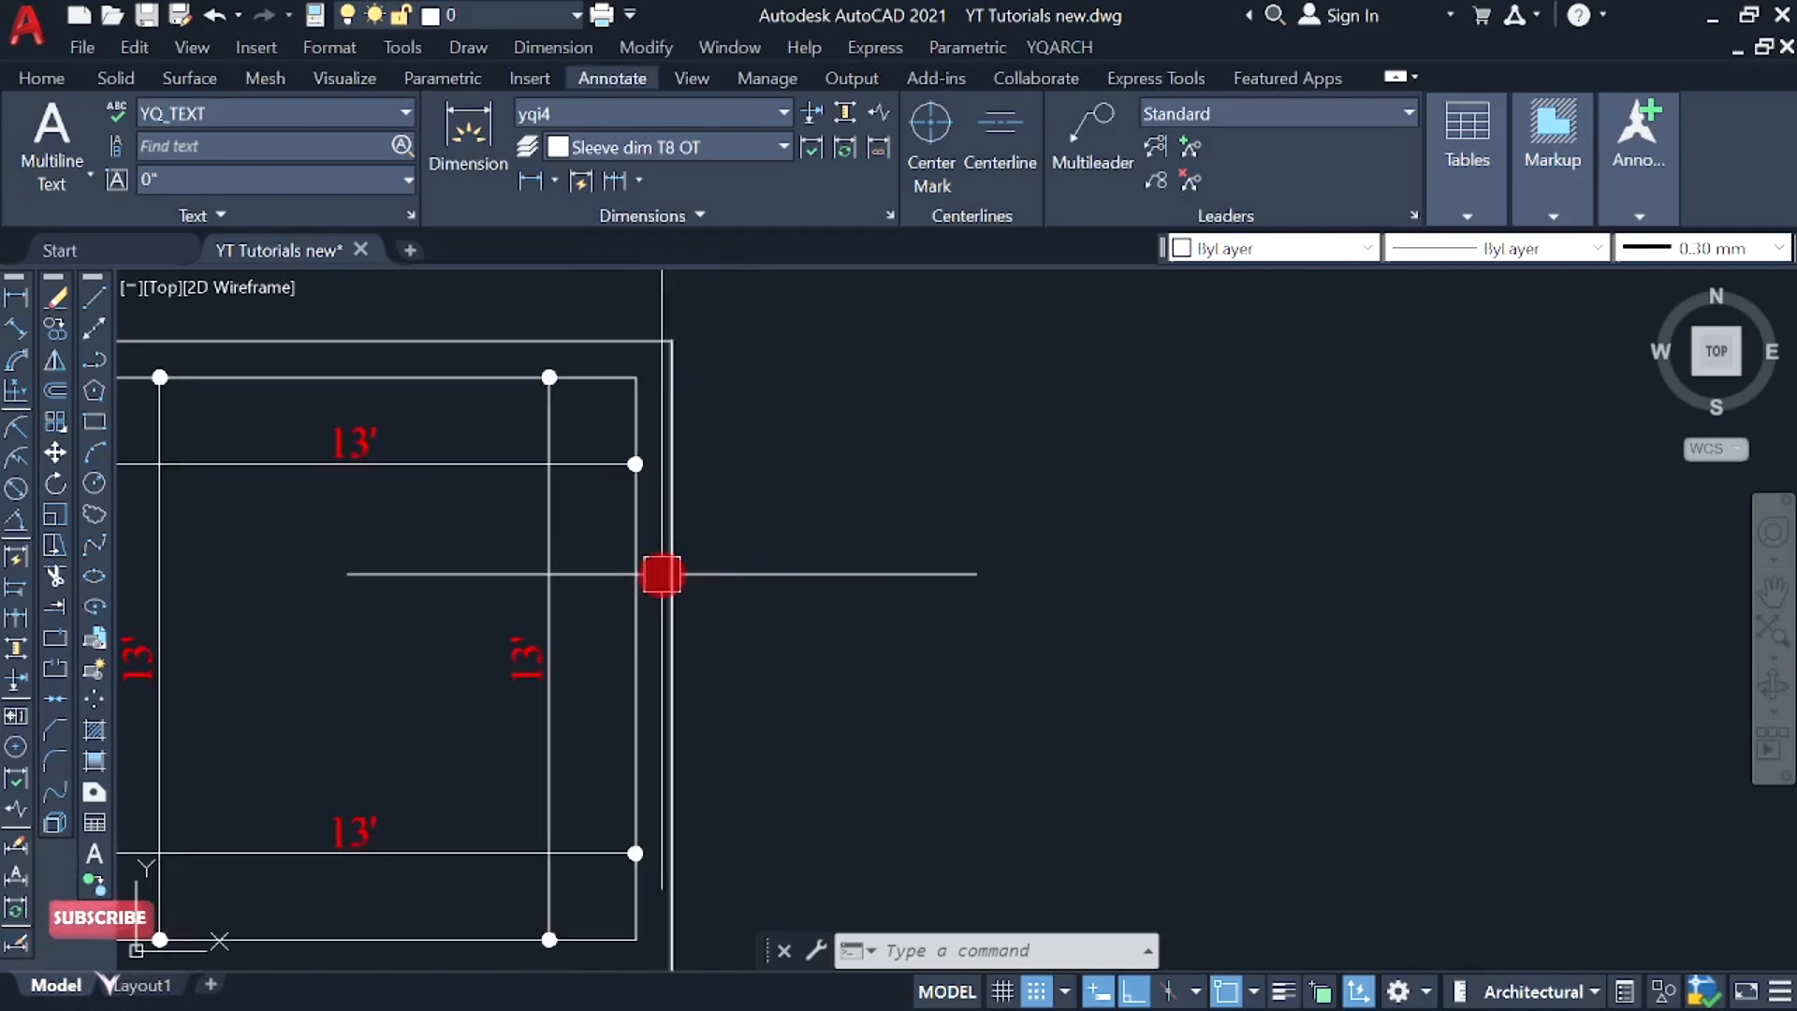
pyautogui.scroll(-2, 796, 566)
pyautogui.moveTo(772, 568); pyautogui.dragTo(773, 598, button='middle')
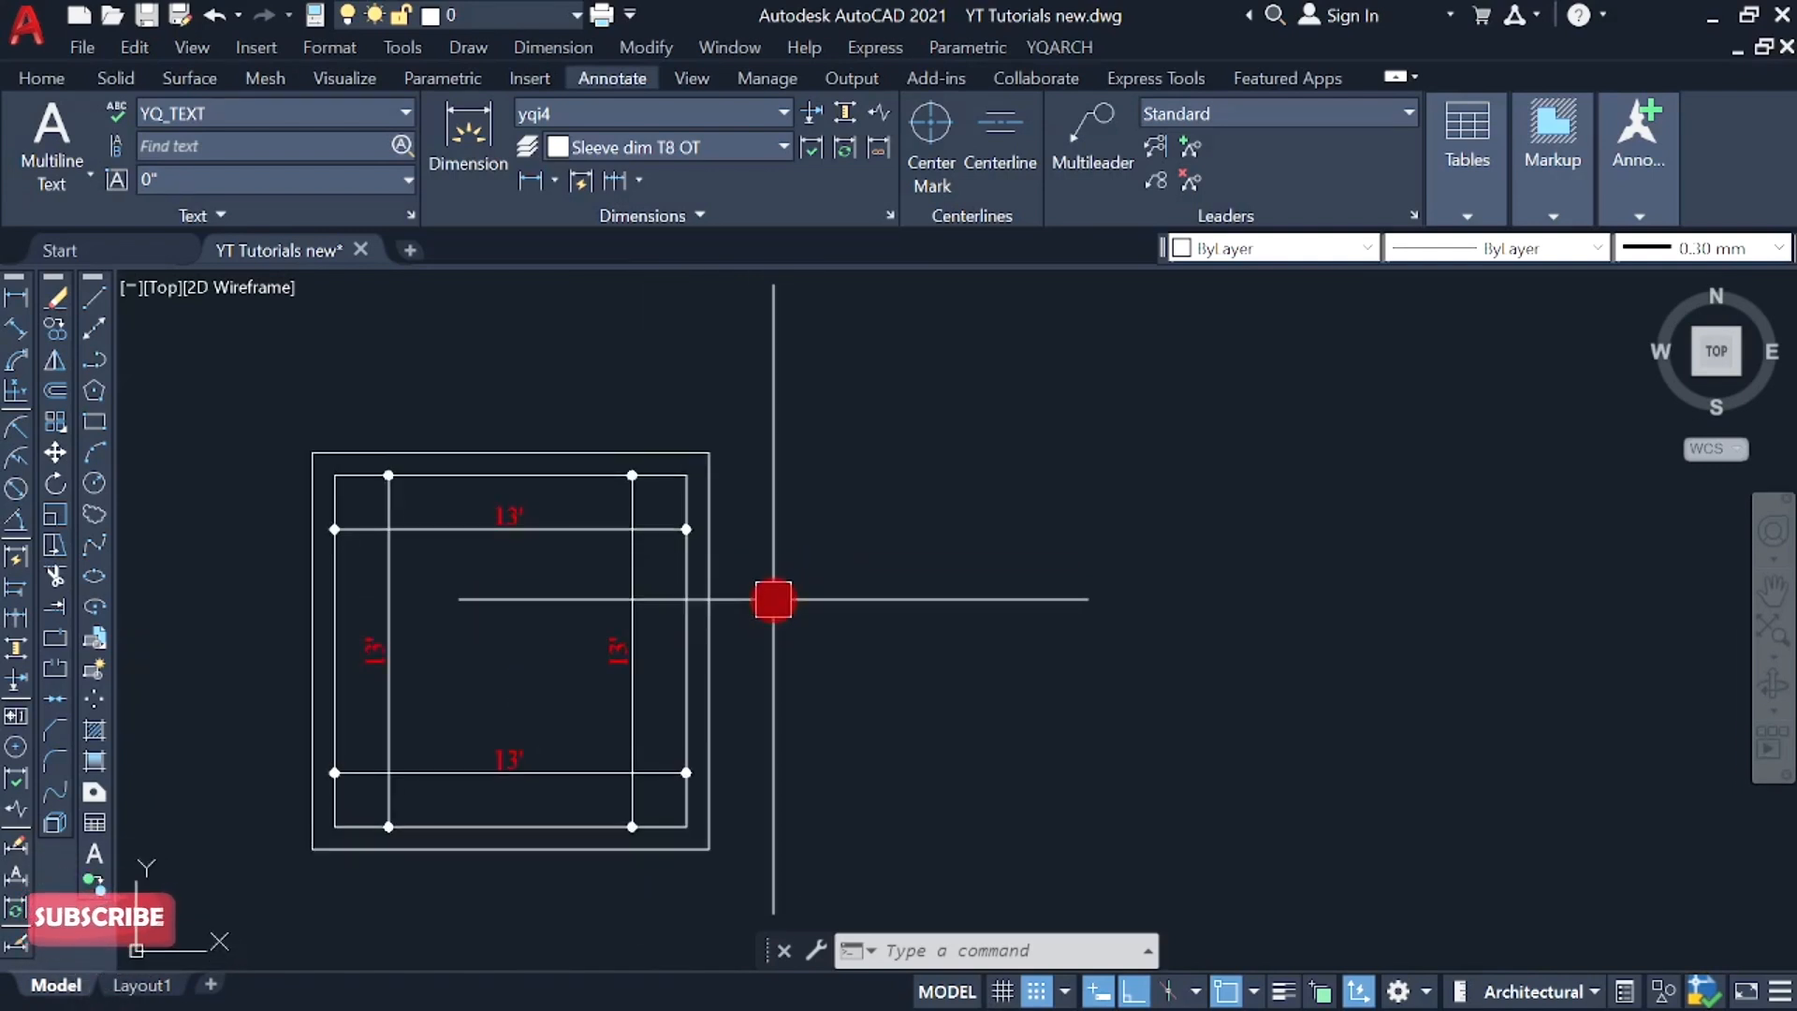
# - Offset the room's right wall 5' outward to the right with the YQArch wall offset command (WWO)
pyautogui.write('WWO')
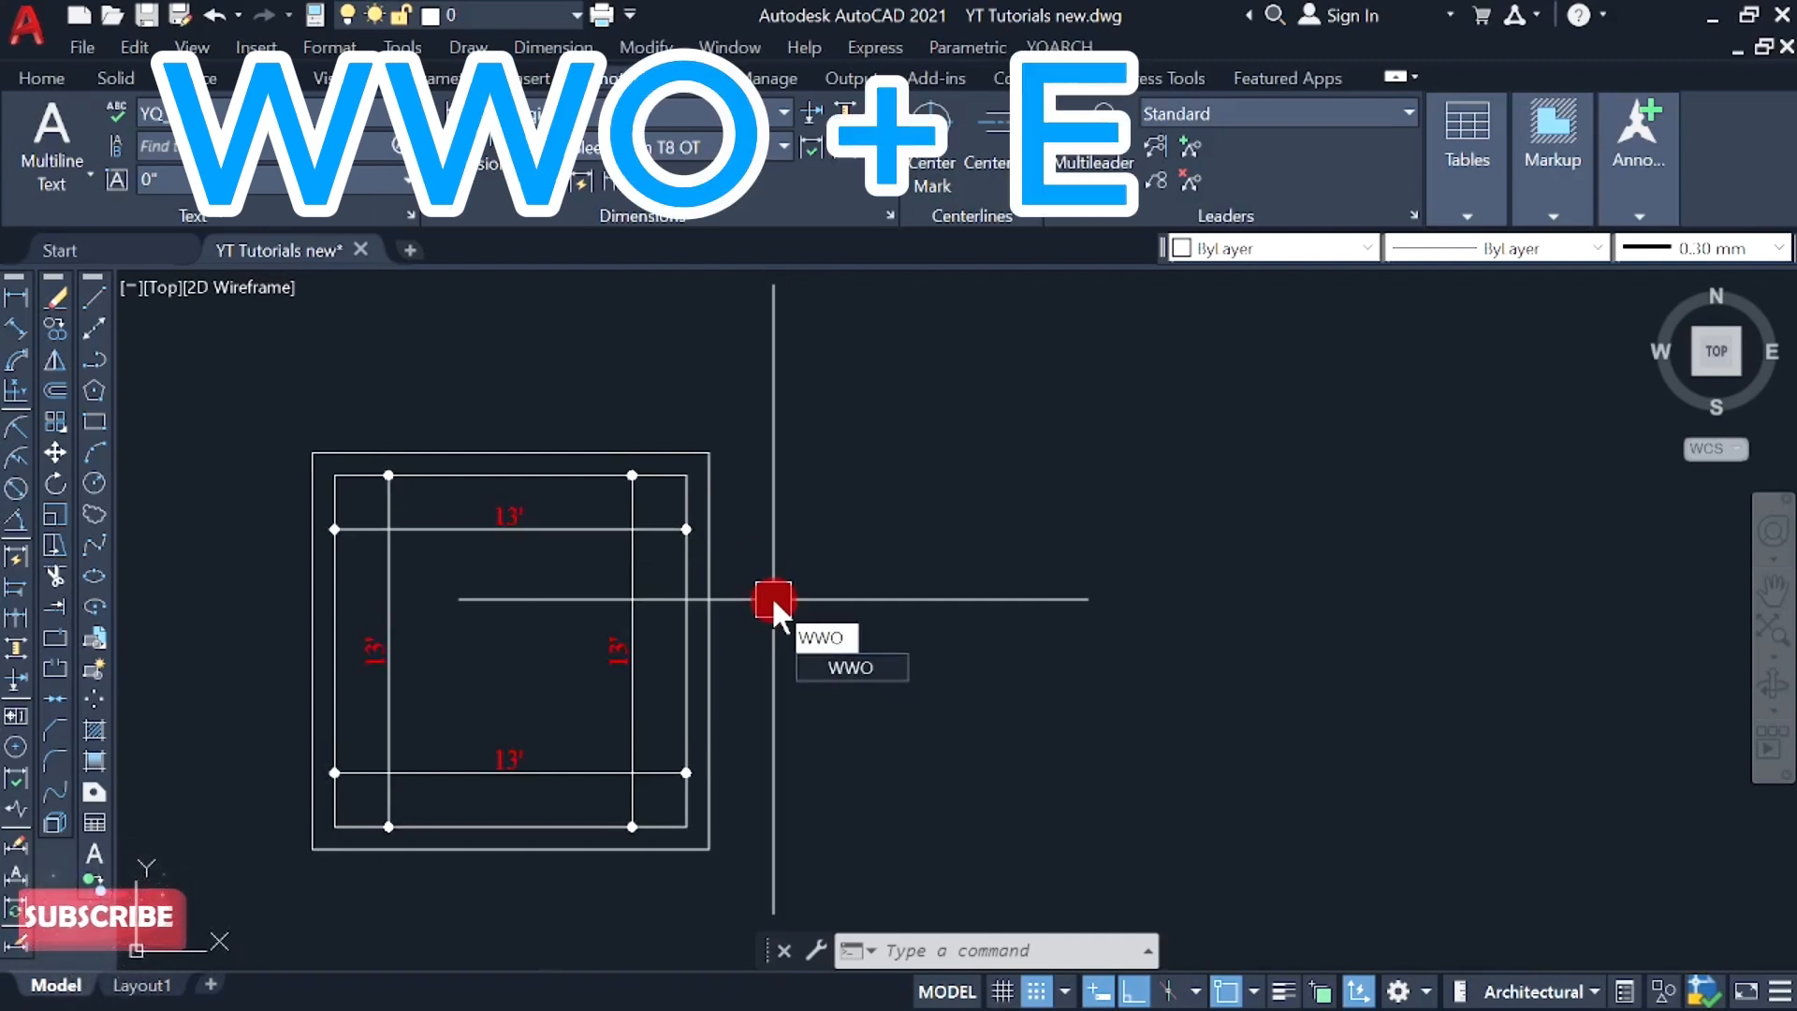
pyautogui.press('Return')
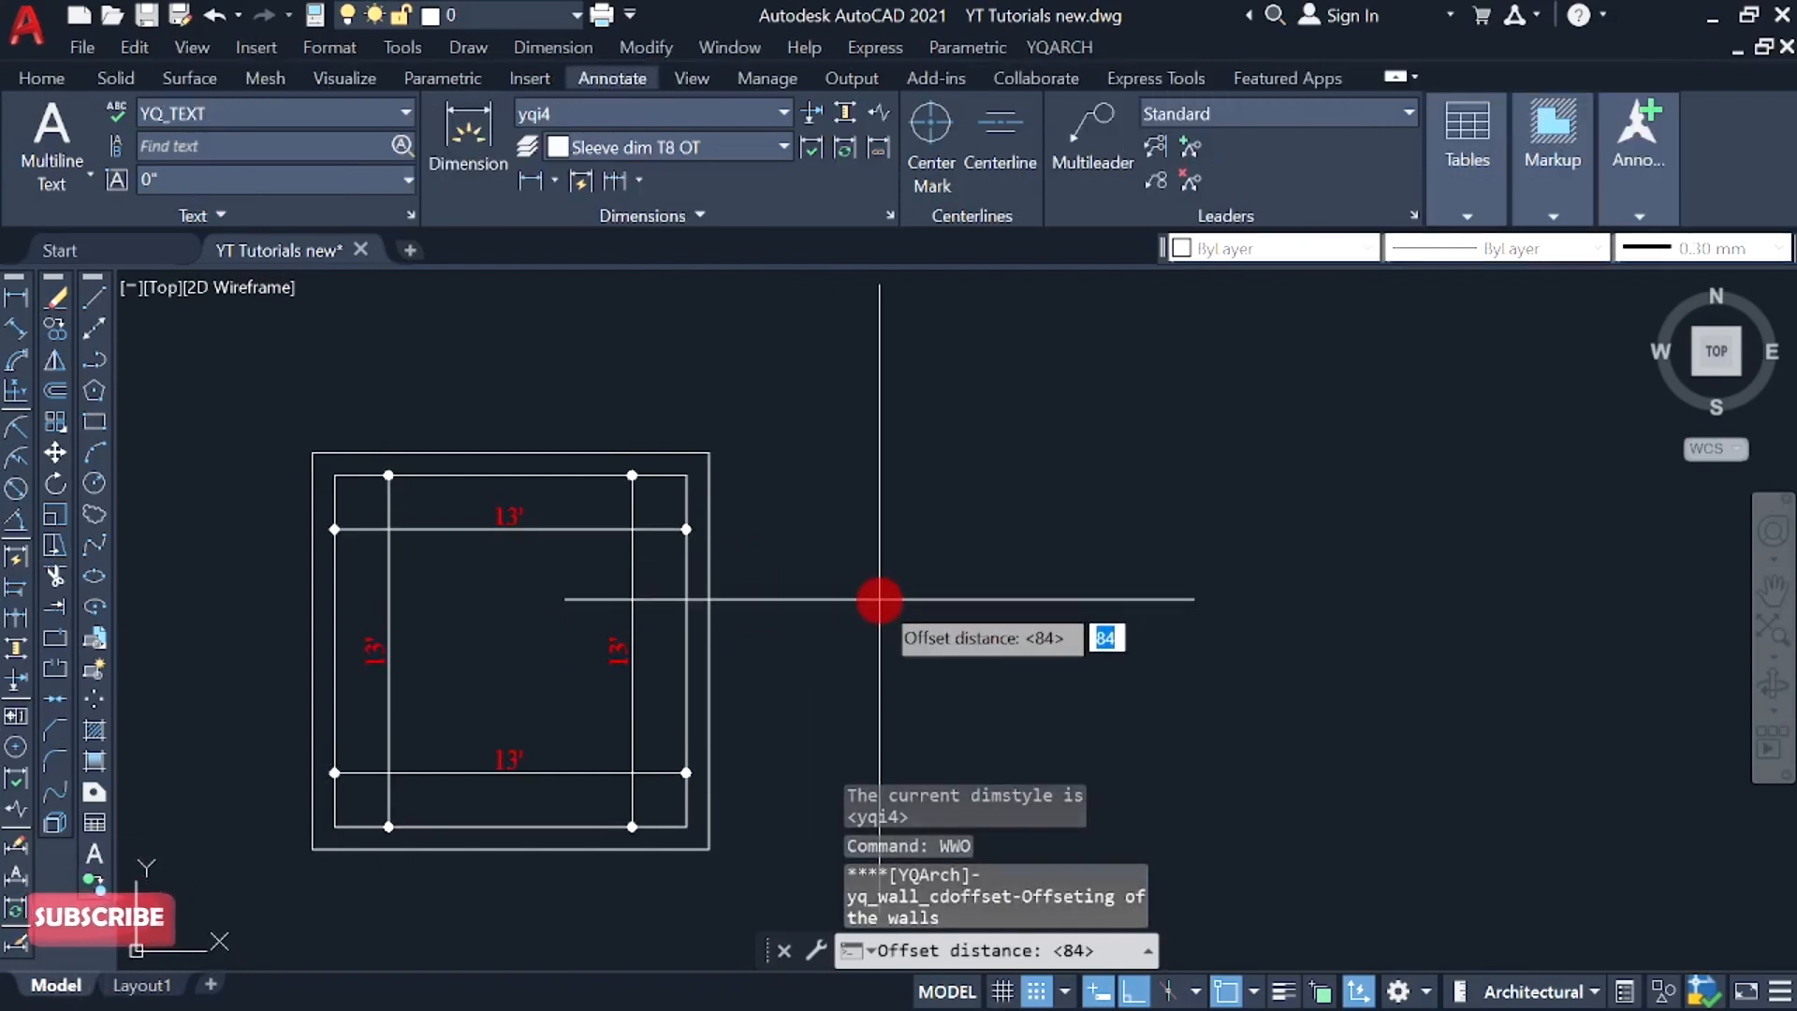
pyautogui.write('5')
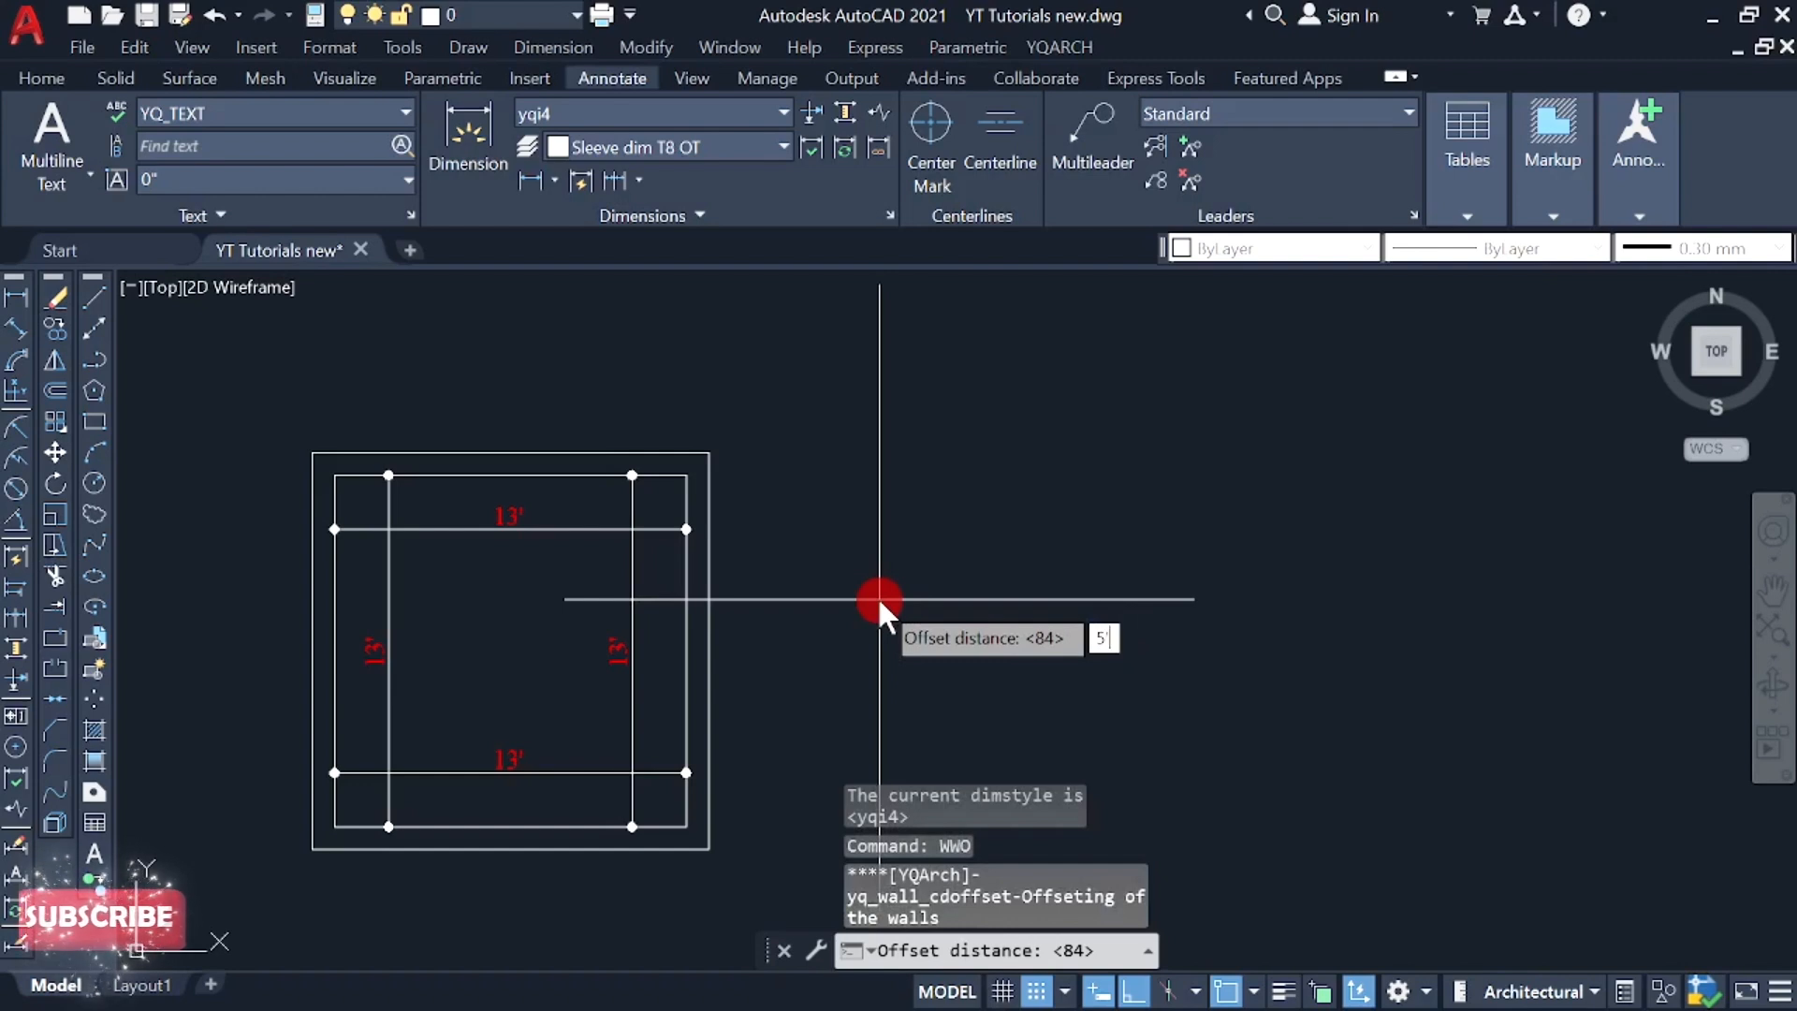
pyautogui.press('Return')
pyautogui.moveTo(746, 664); pyautogui.dragTo(738, 622, button='middle')
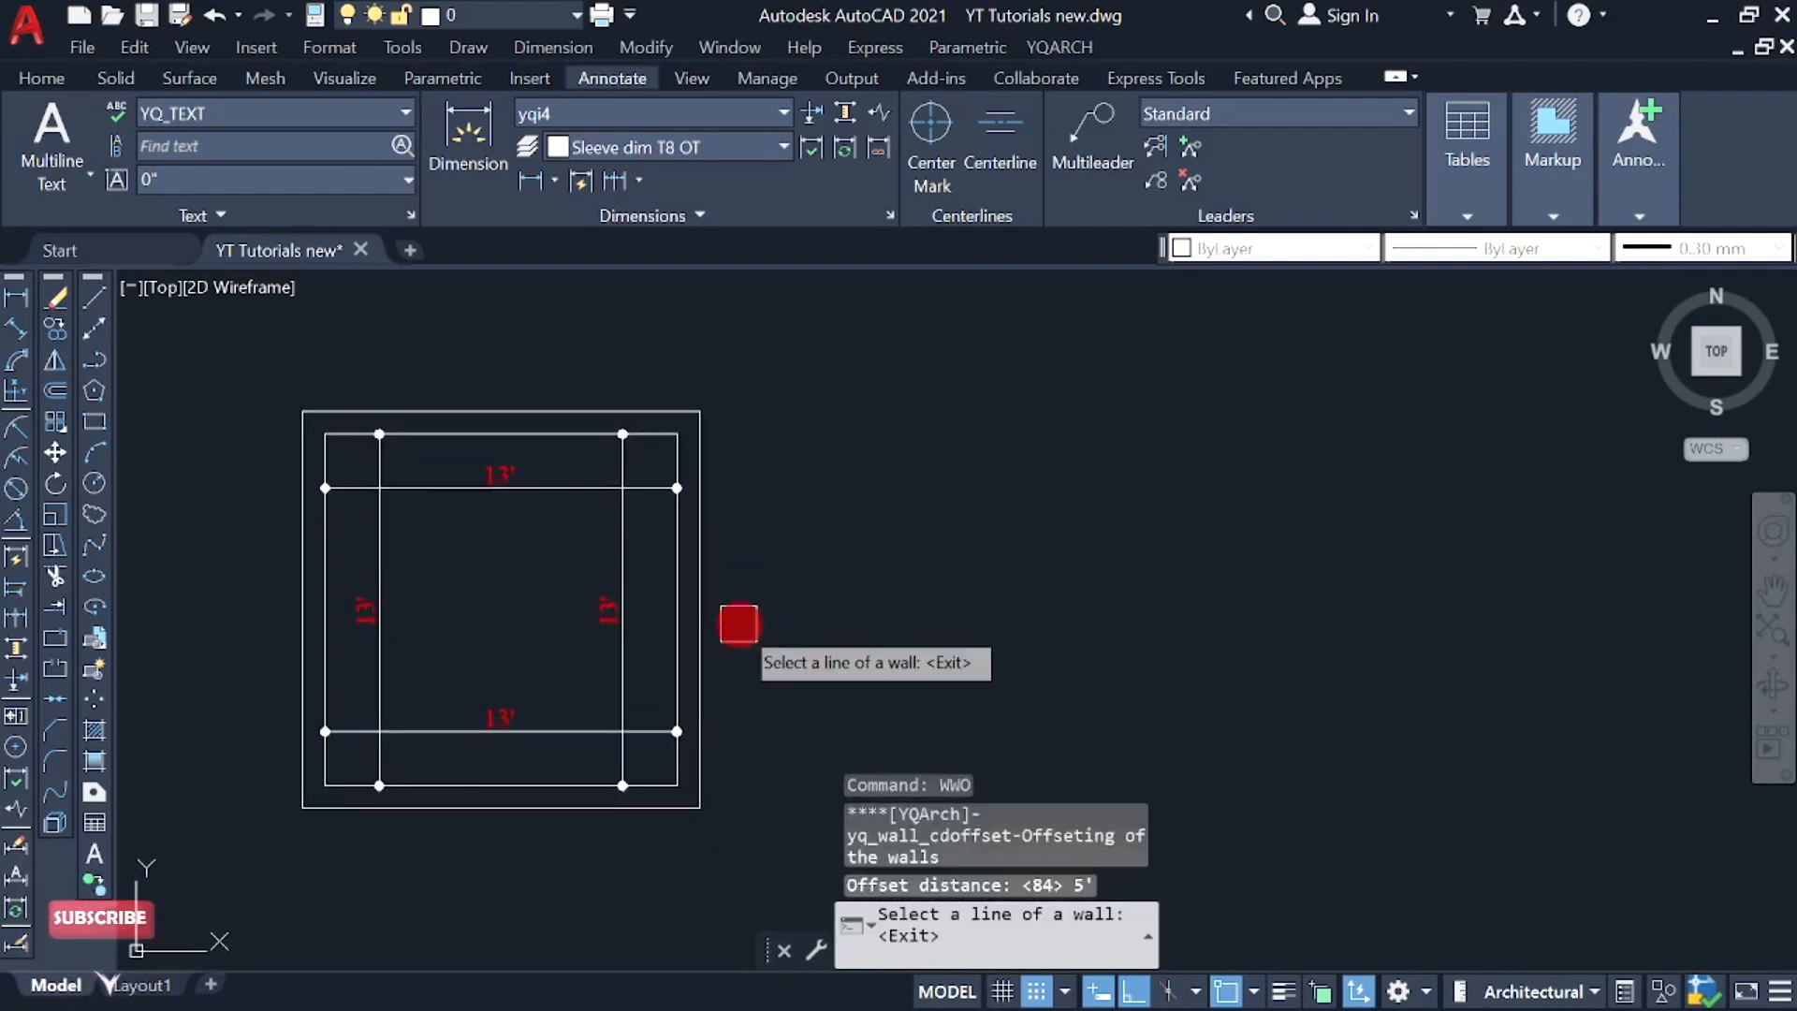
pyautogui.click(709, 585)
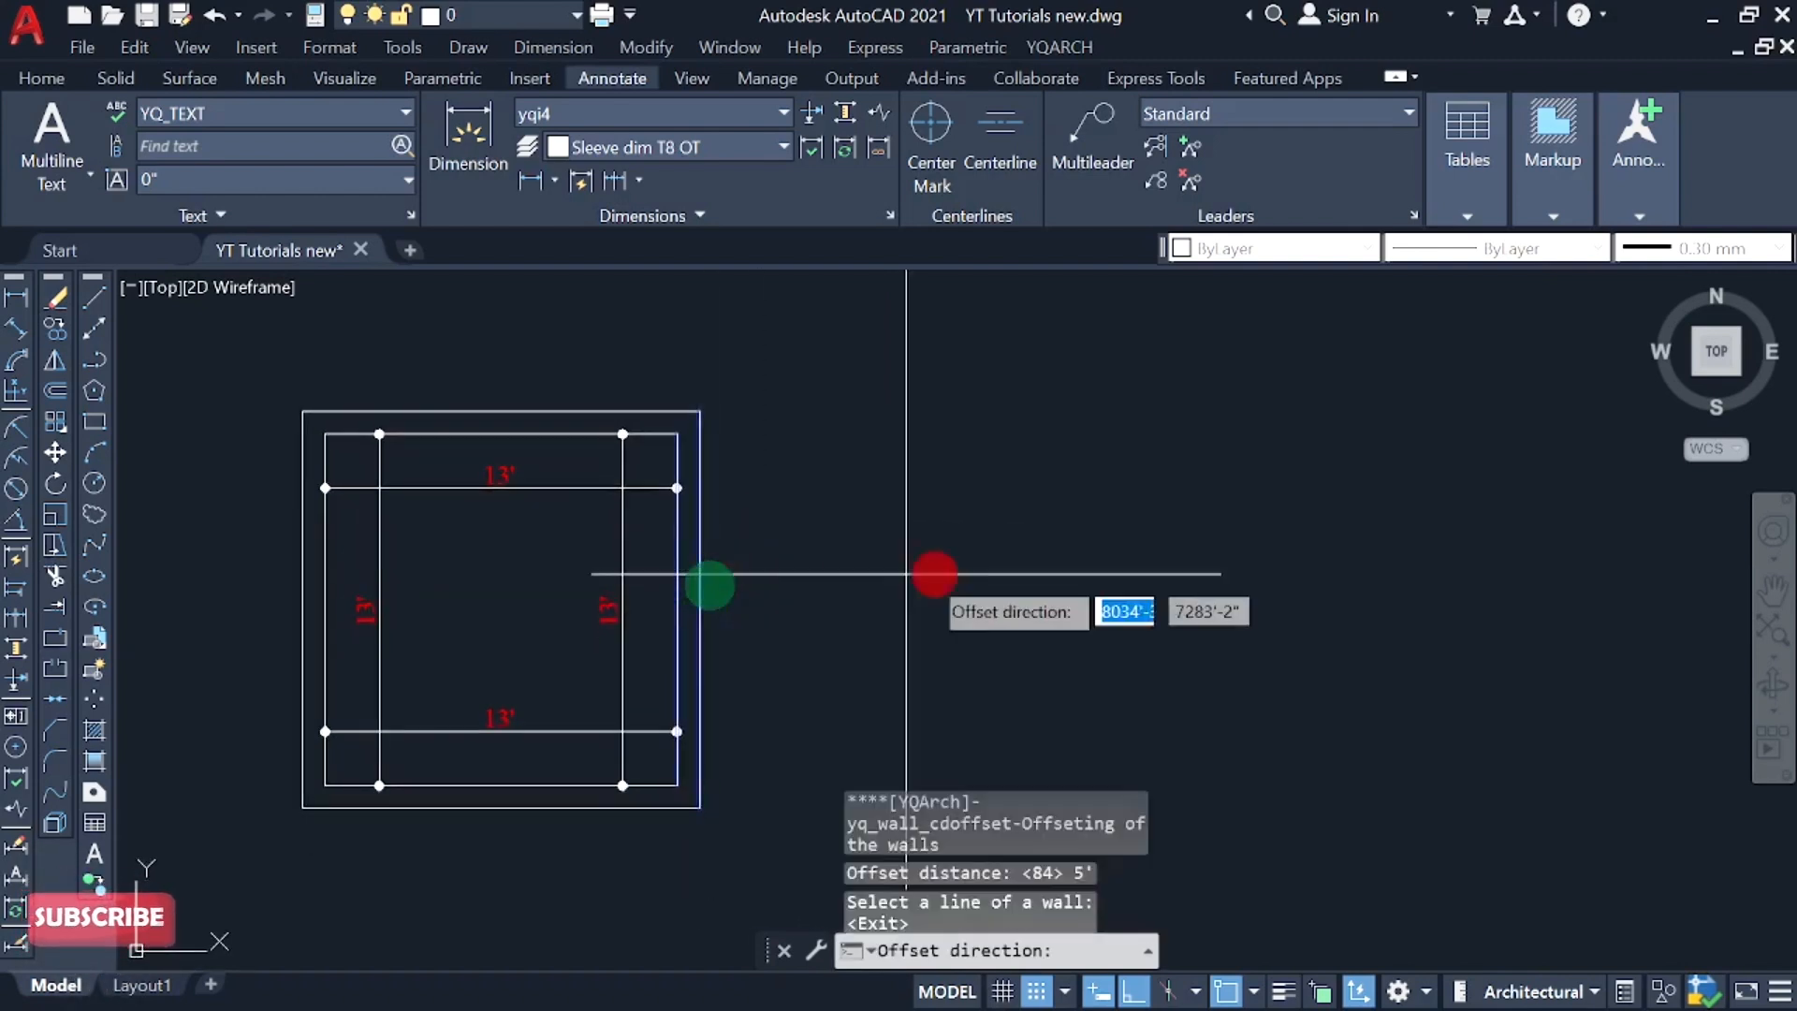
pyautogui.click(958, 571)
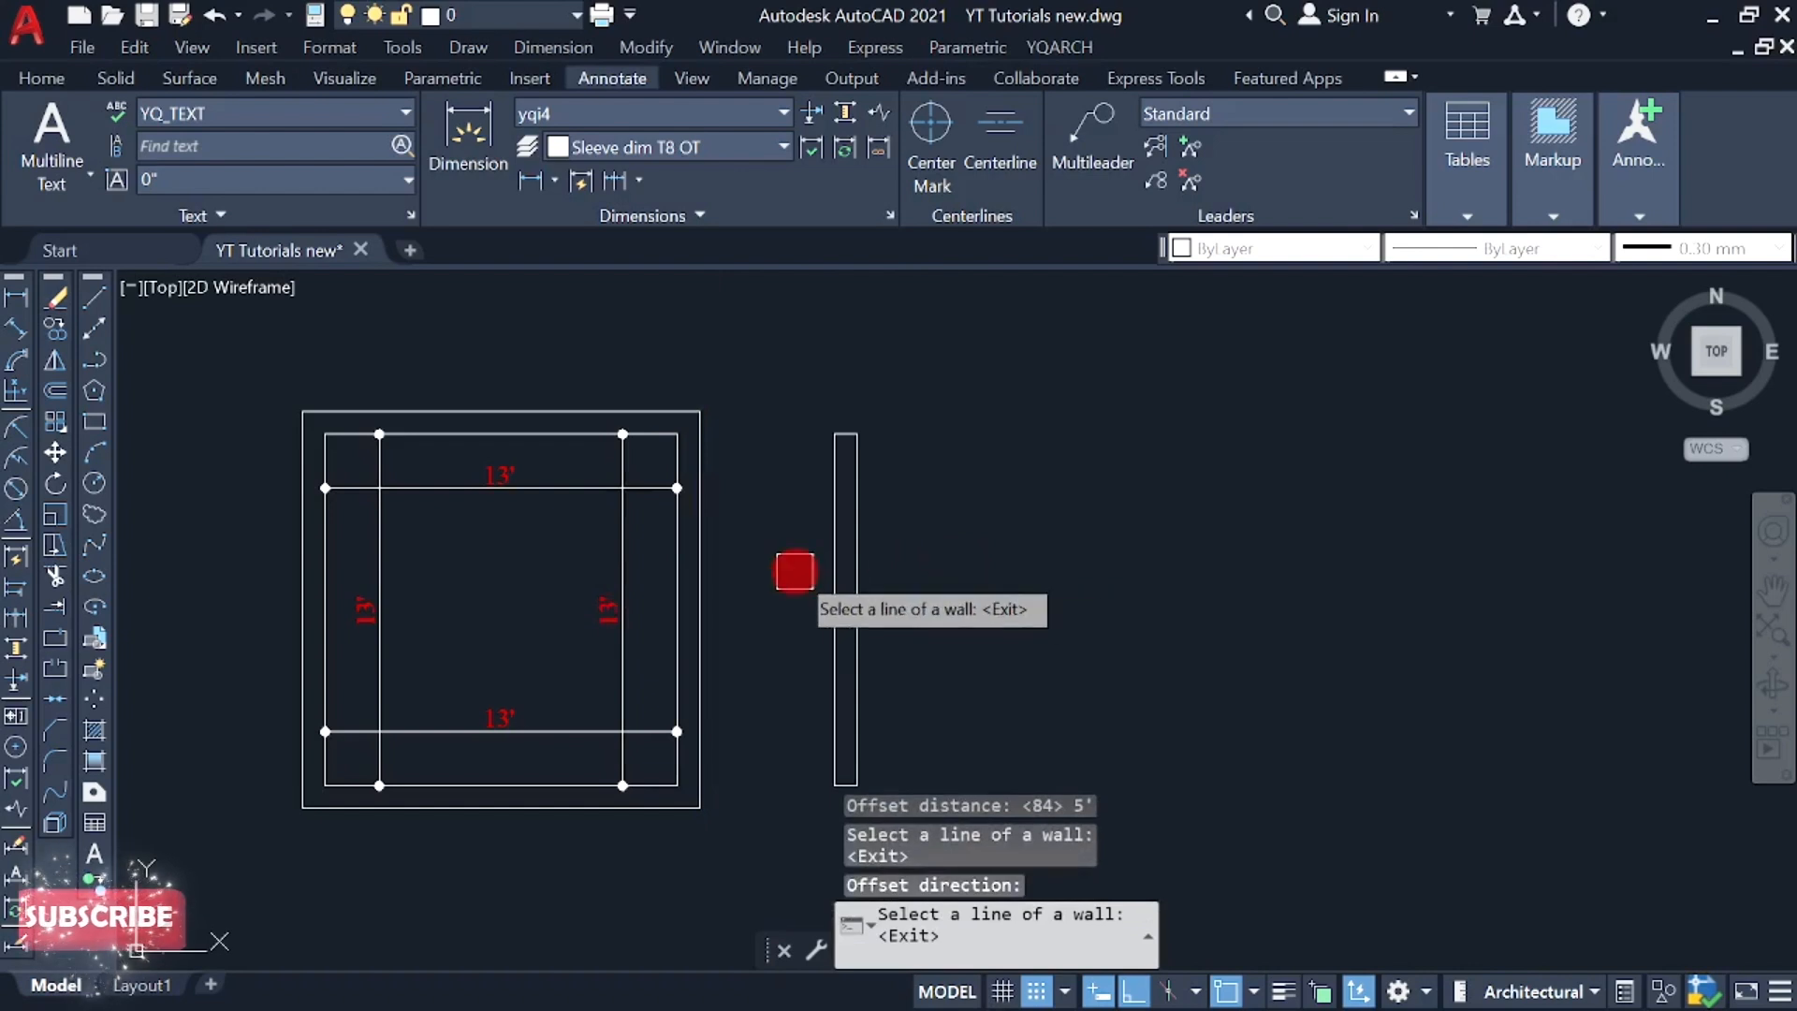
pyautogui.scroll(3, 782, 574)
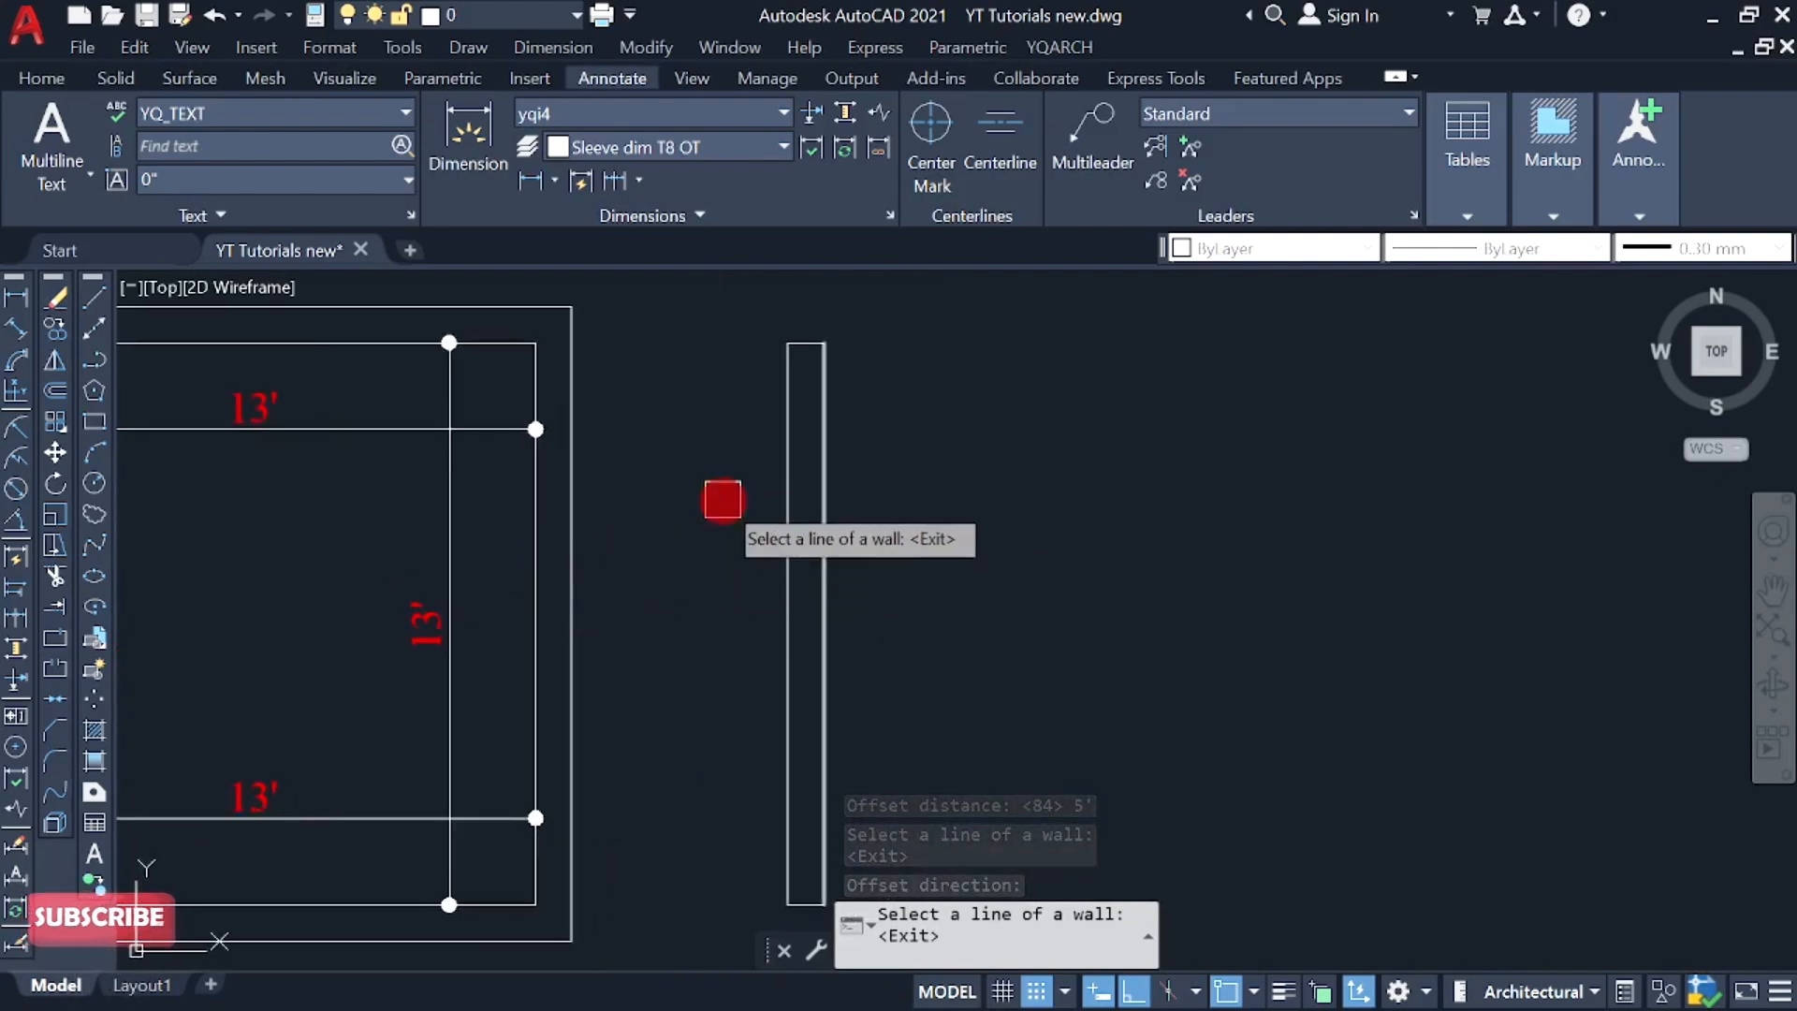
pyautogui.scroll(-3, 722, 501)
pyautogui.moveTo(854, 521); pyautogui.dragTo(771, 552, button='middle')
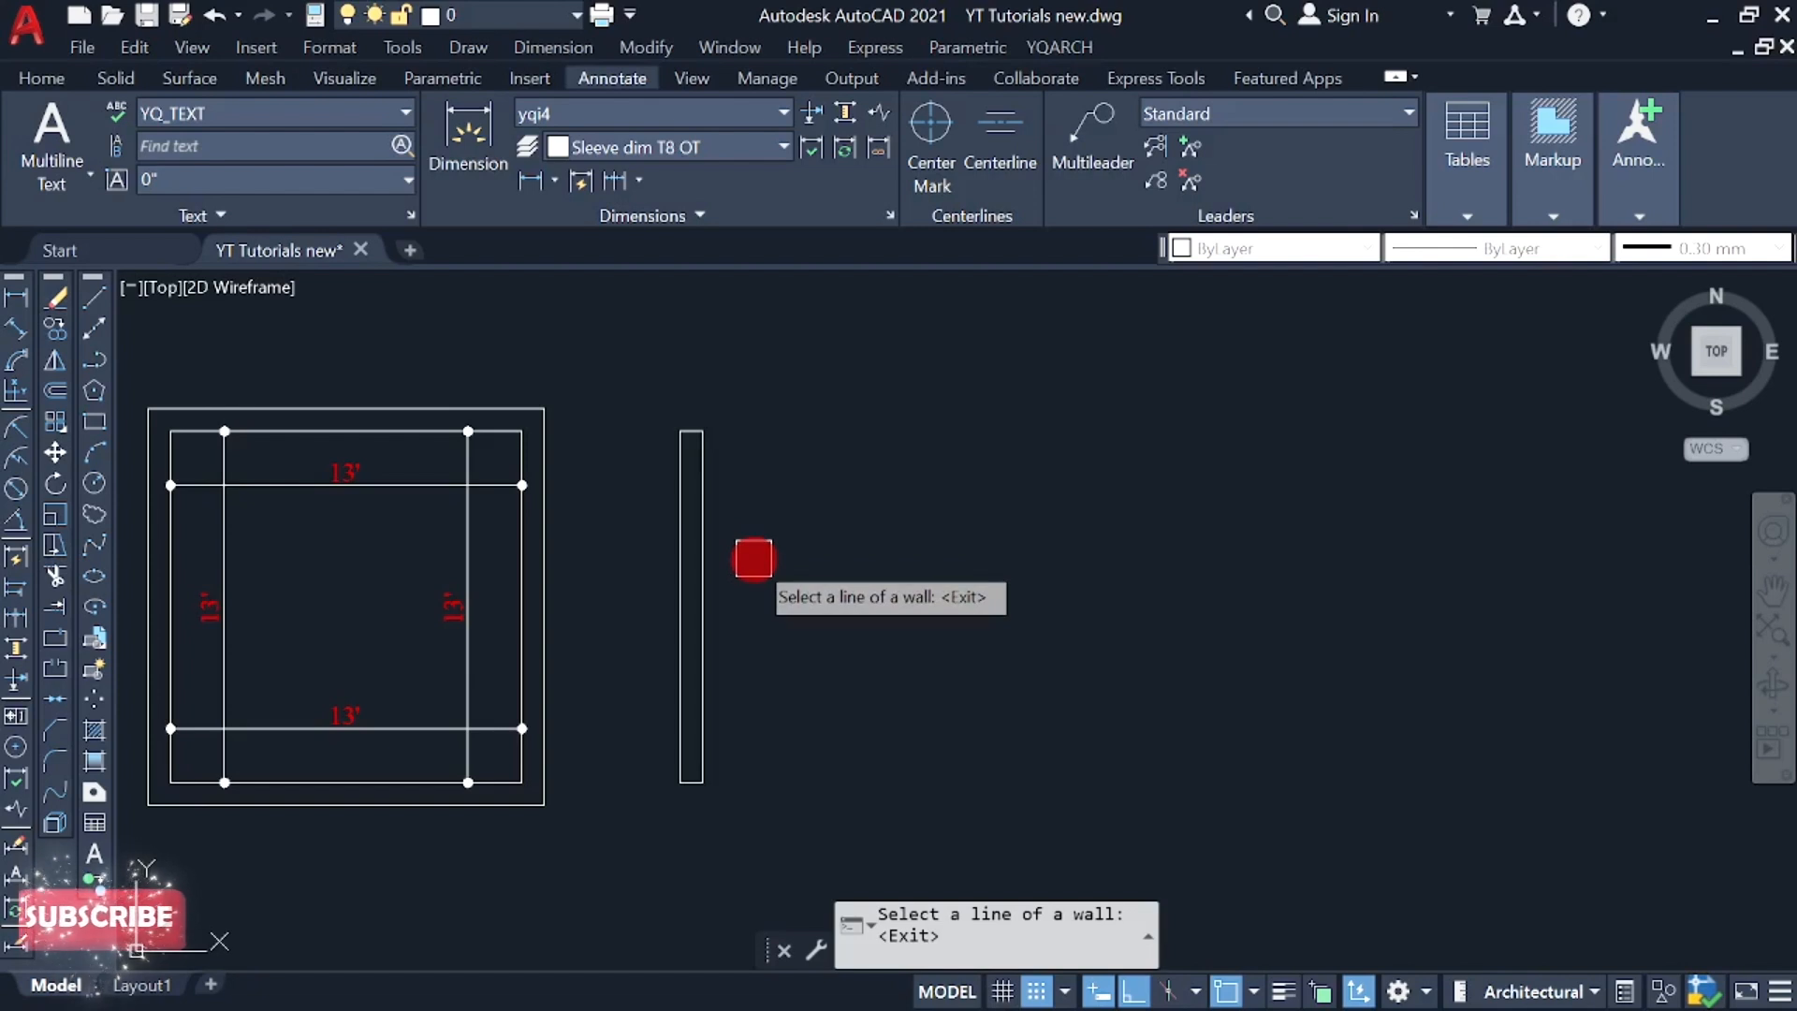
pyautogui.scroll(2, 755, 561)
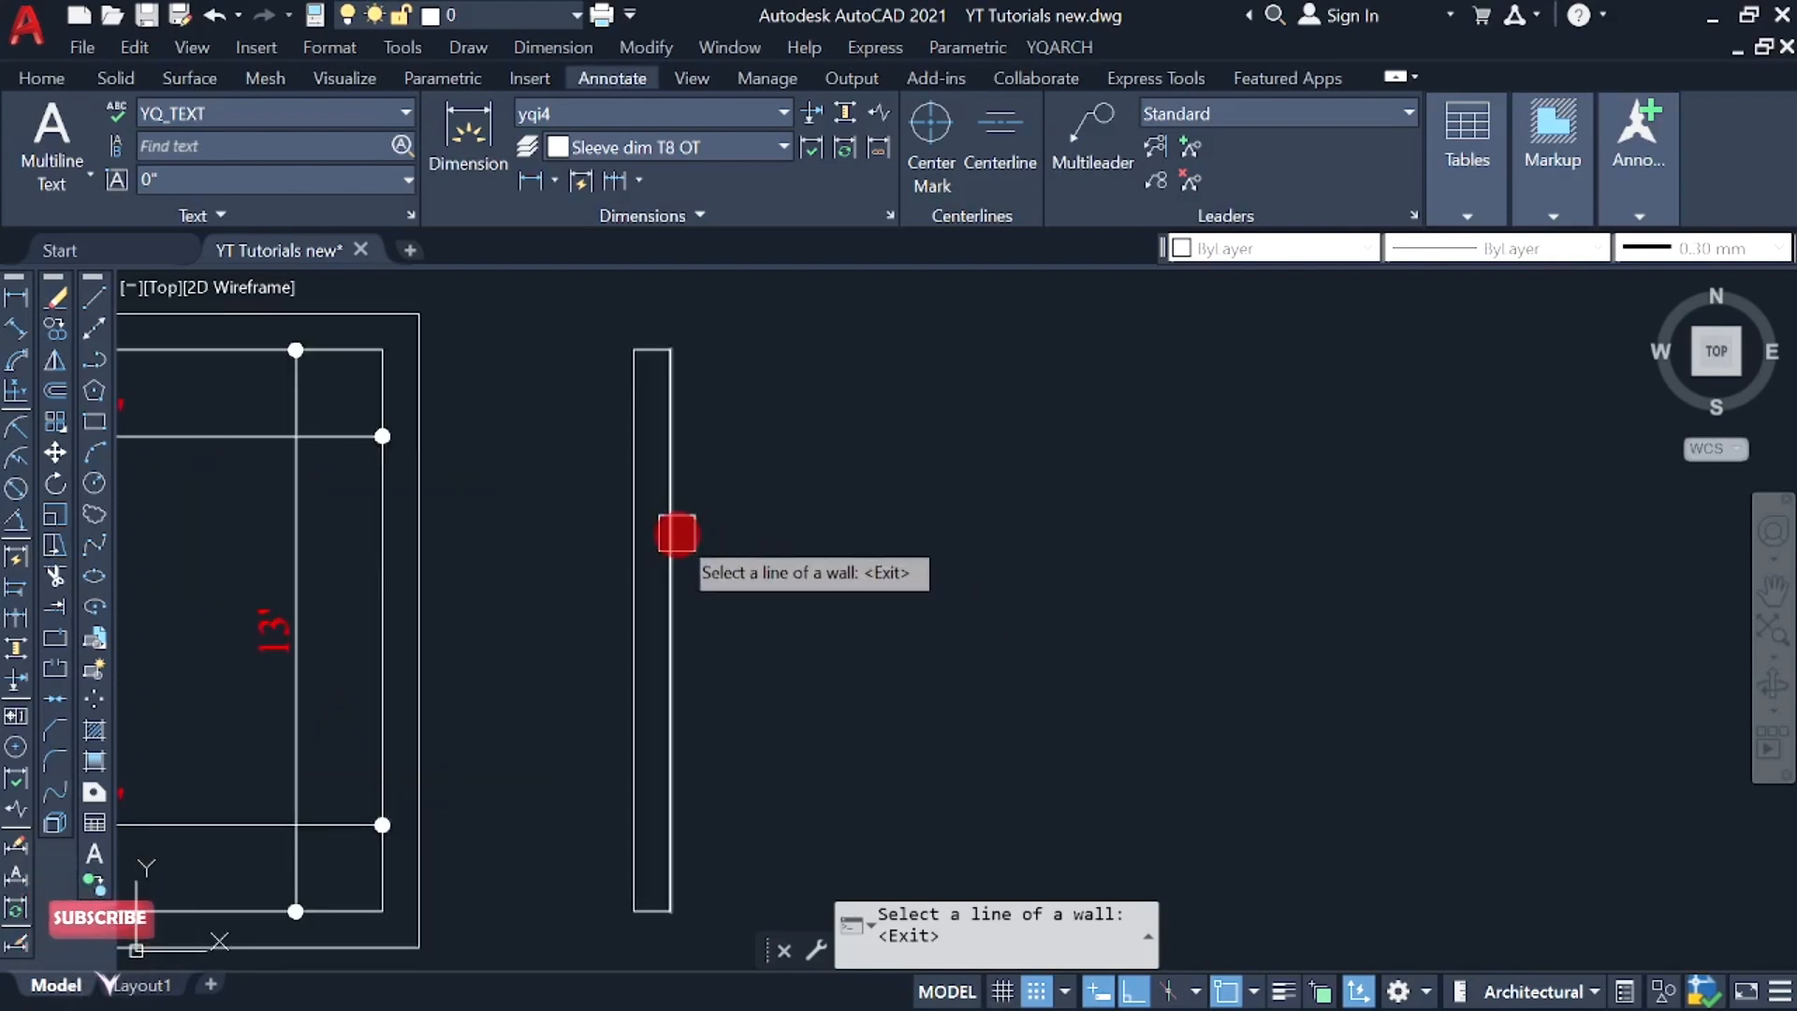
# - Offset the newly created wall another 5' to the right and end the wall offset command
pyautogui.click(671, 525)
pyautogui.click(952, 539)
pyautogui.scroll(-2, 992, 561)
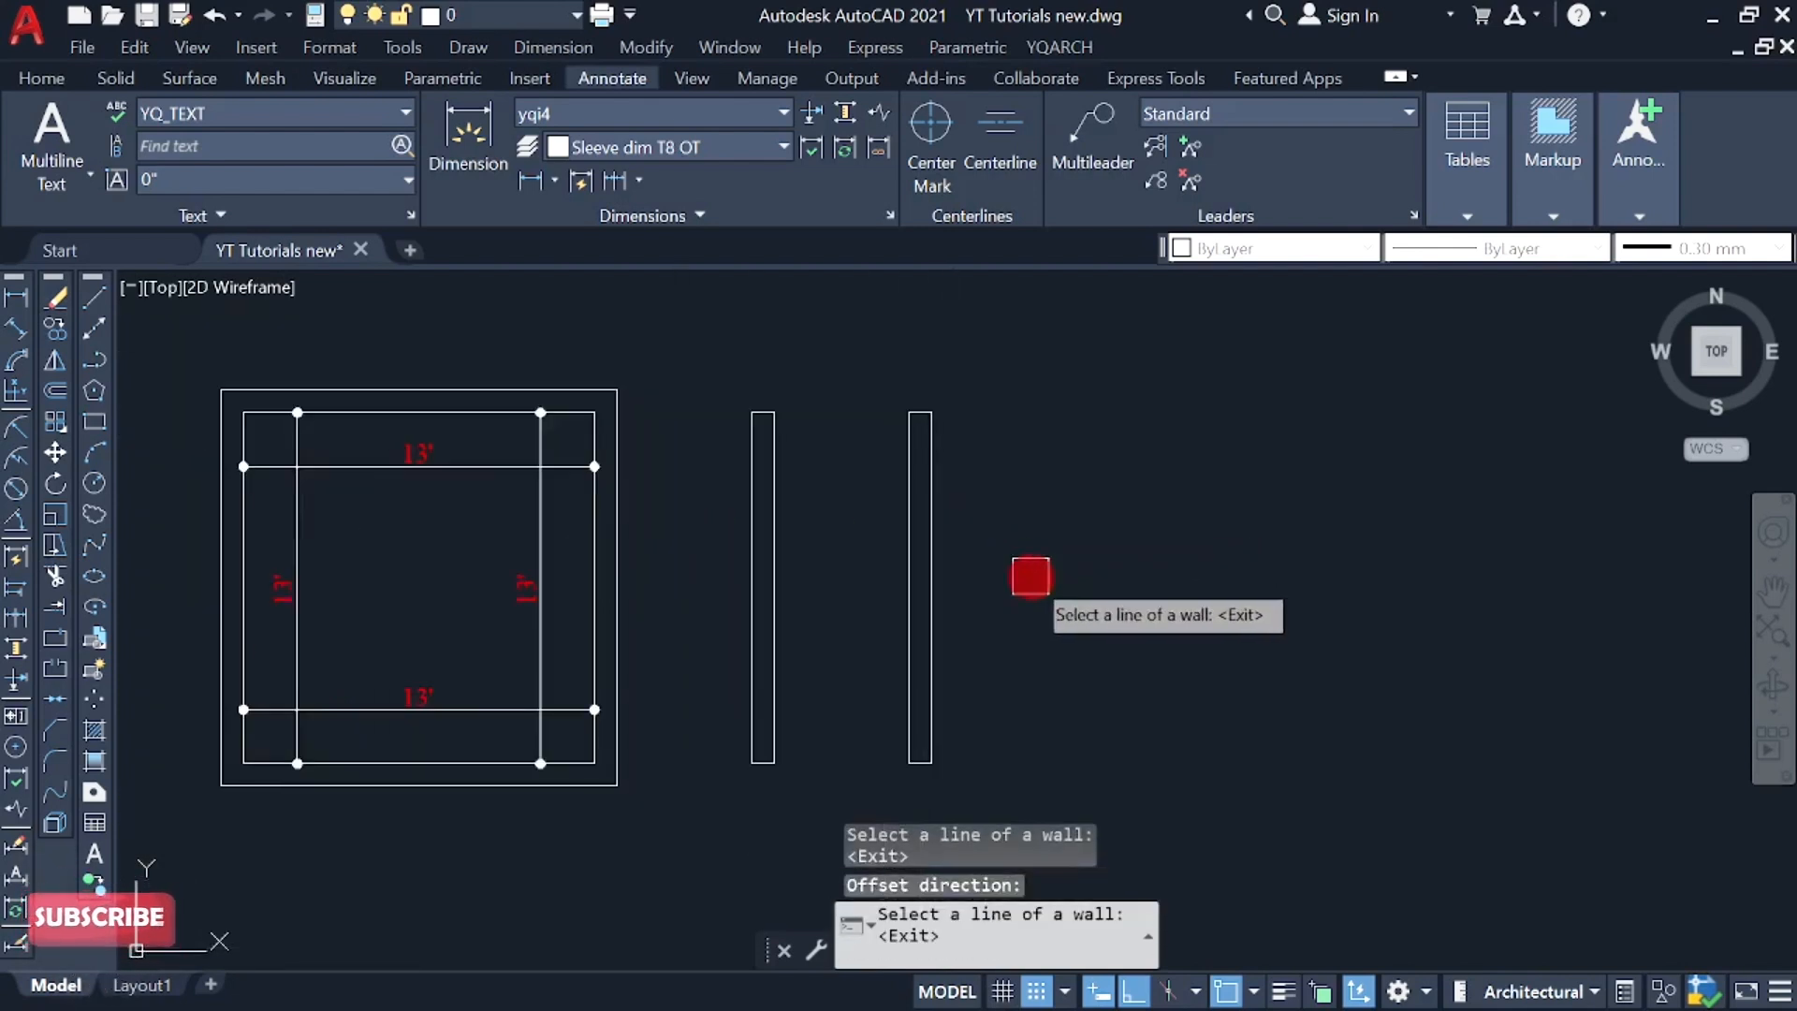
pyautogui.moveTo(824, 566); pyautogui.dragTo(750, 566, button='middle')
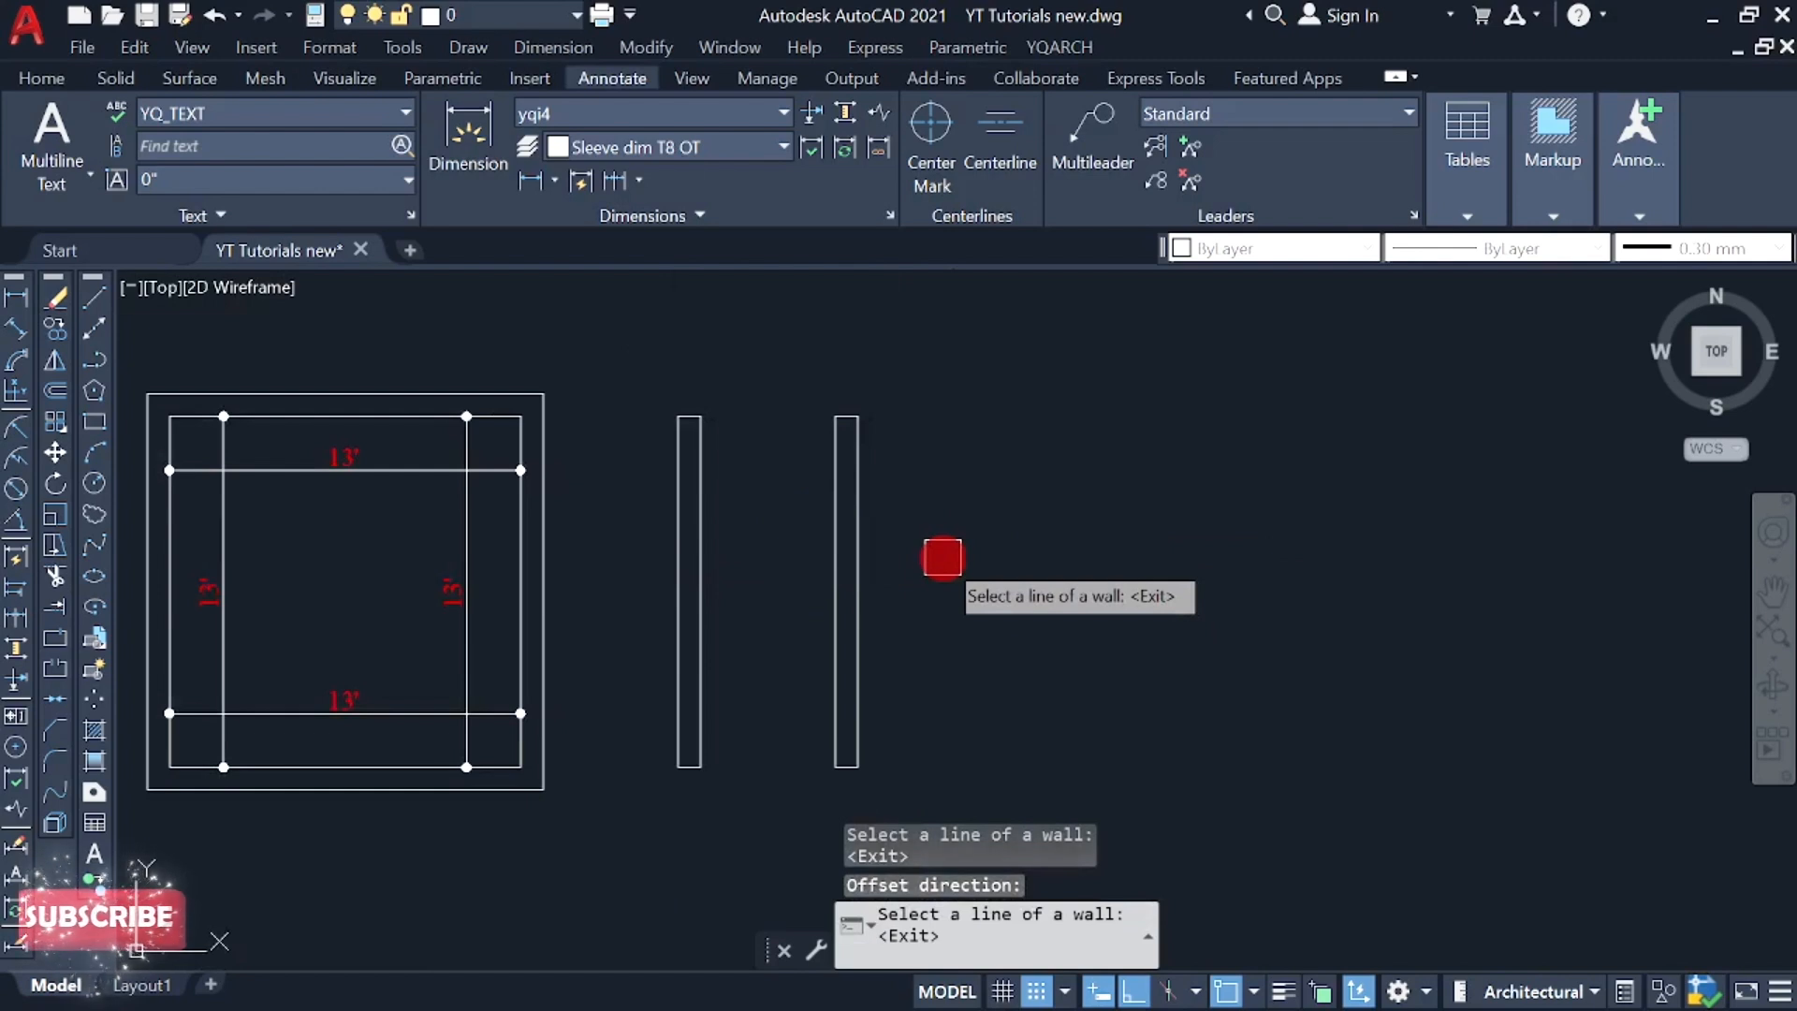
pyautogui.moveTo(951, 553); pyautogui.dragTo(923, 558, button='middle')
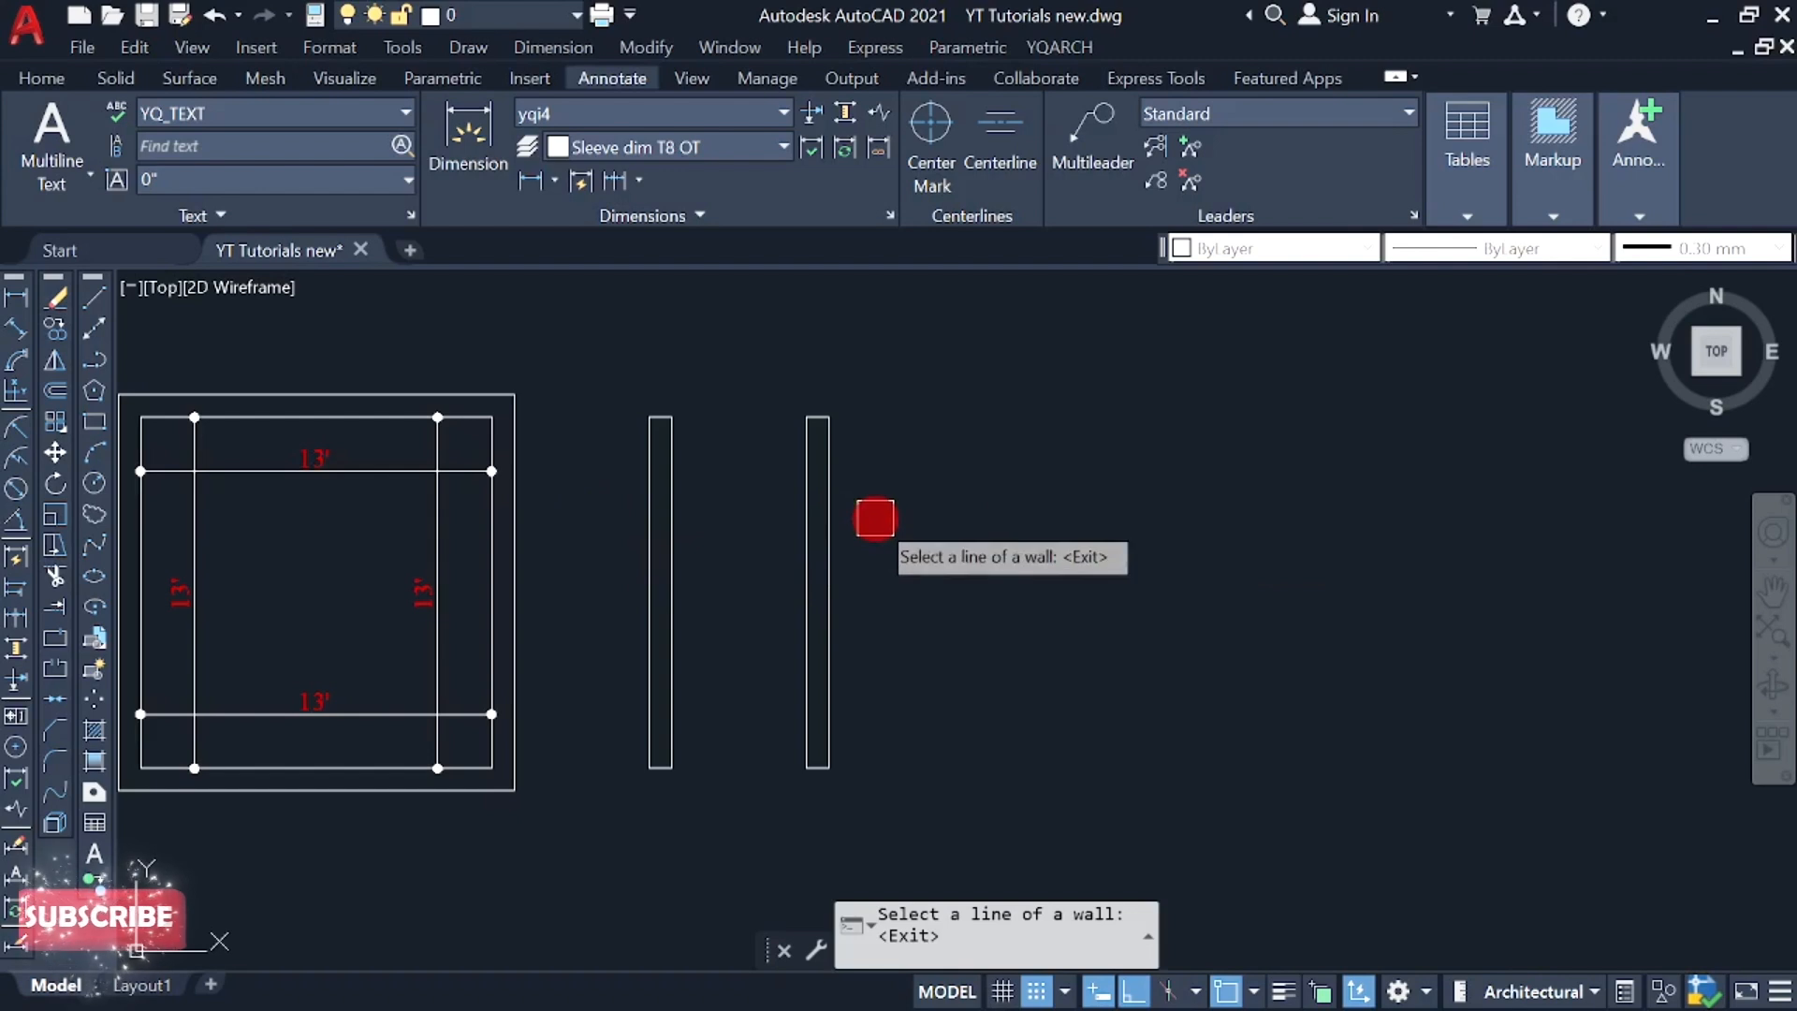
pyautogui.press('Return')
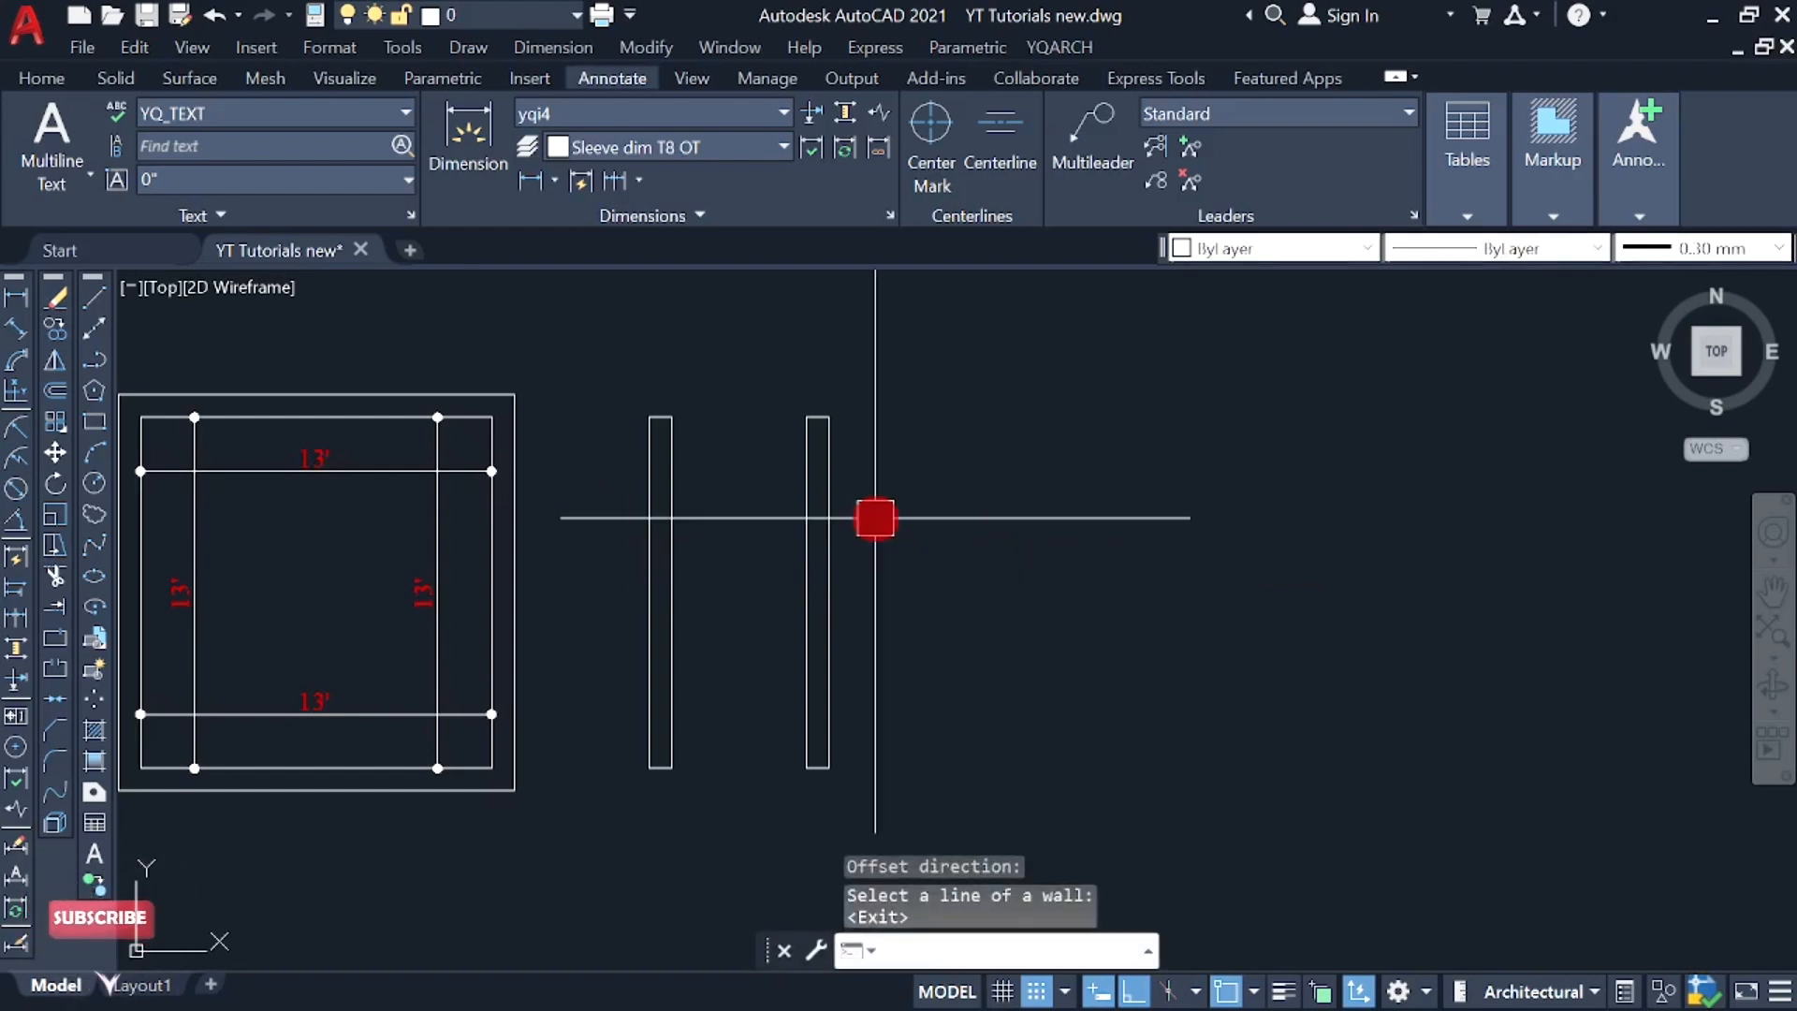
# - Offset the farthest right wall 13' to the right with the YQArch wall offset command (WWO)
pyautogui.press('Return')
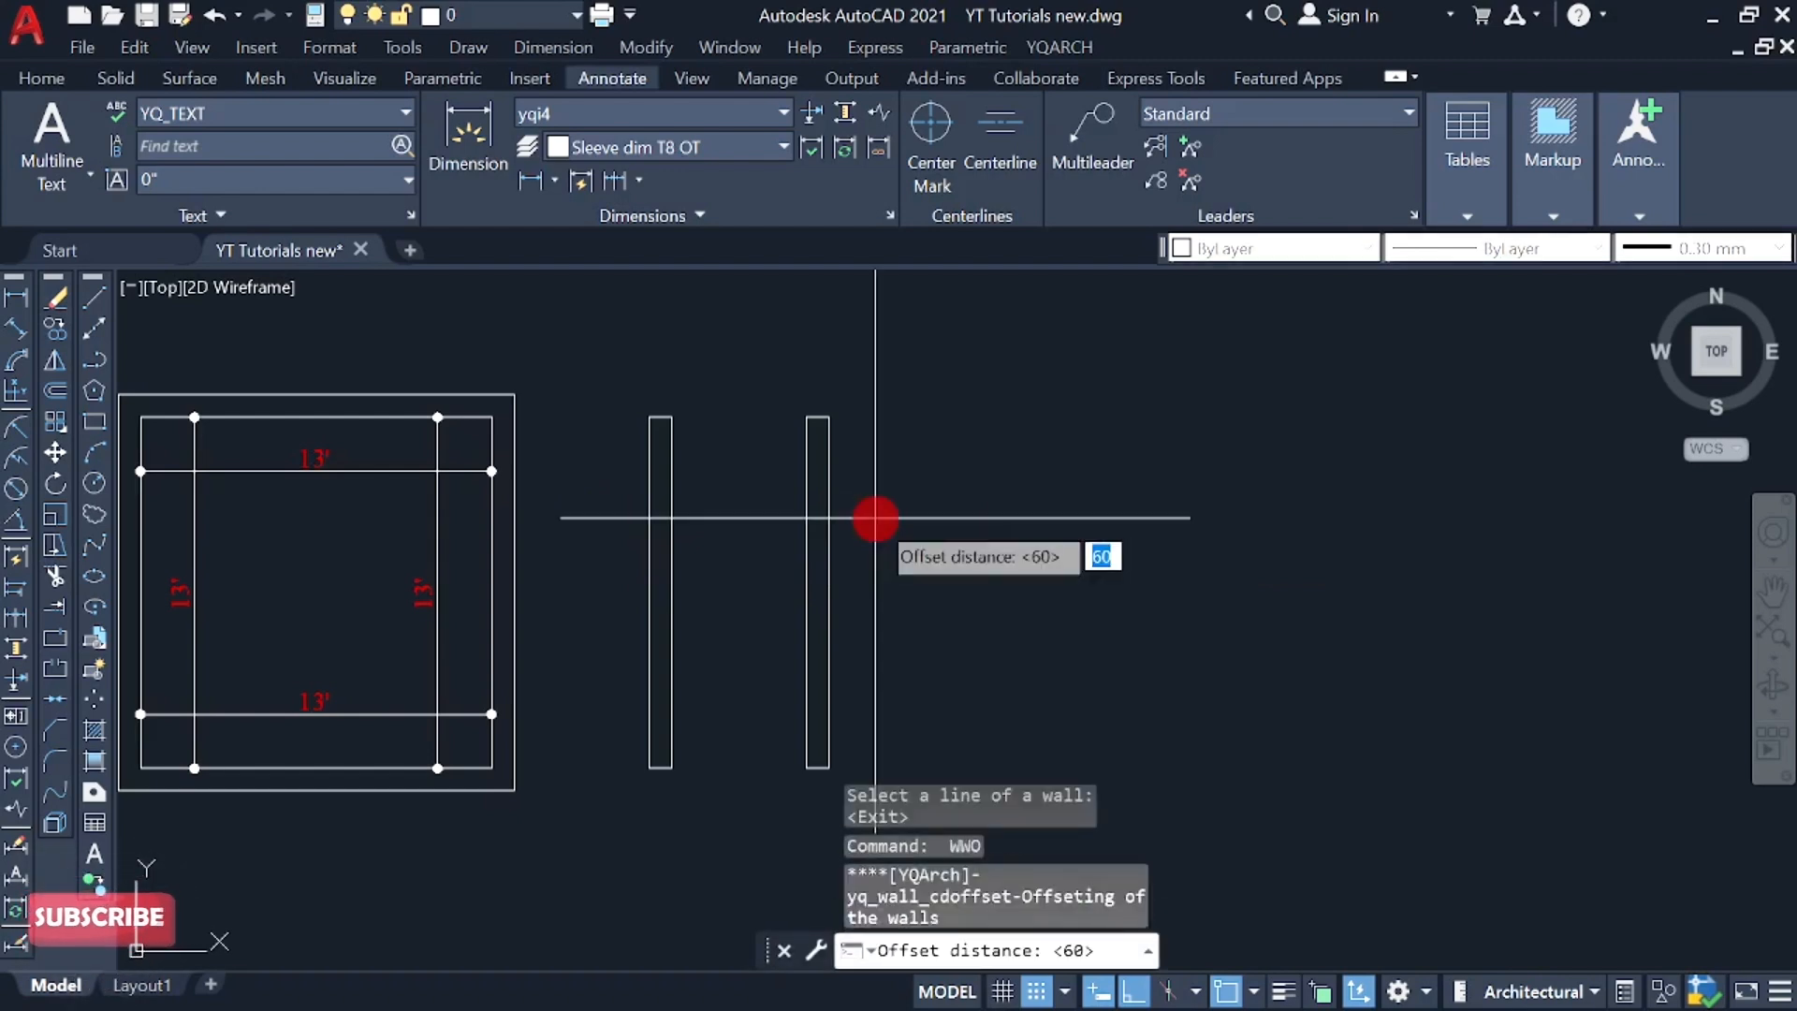
pyautogui.write('13')
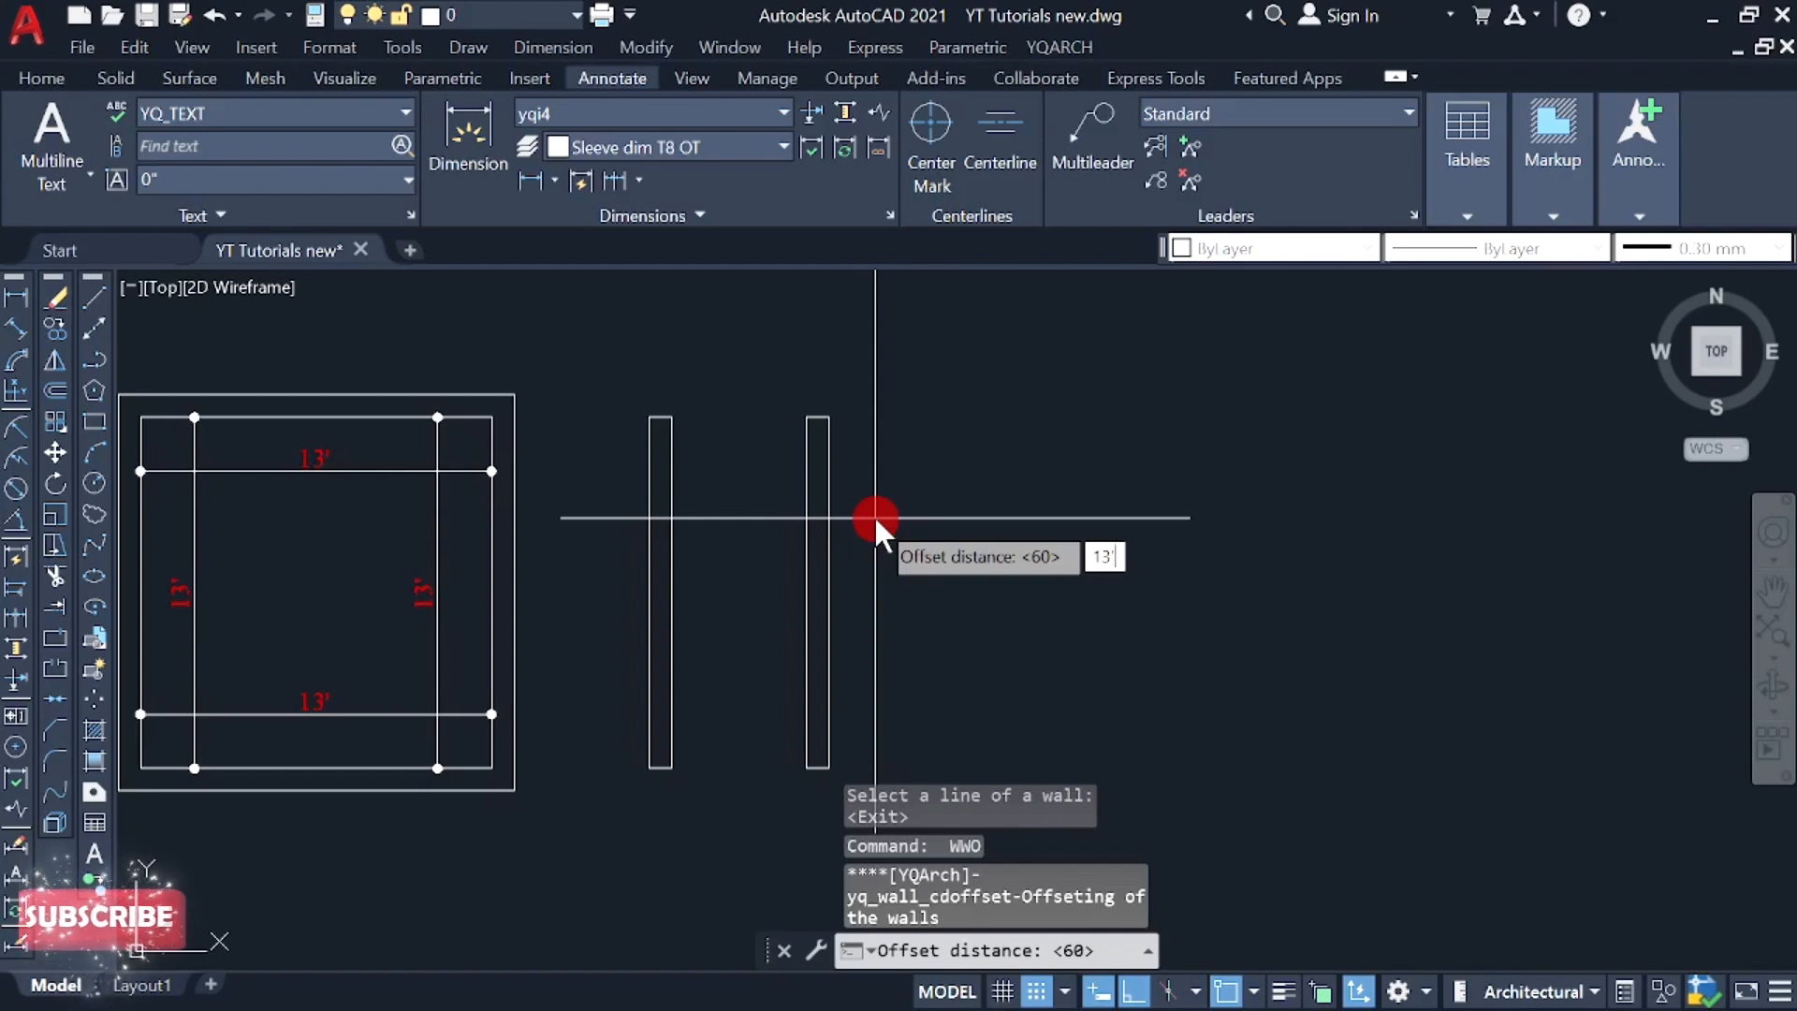
pyautogui.write("'")
pyautogui.press('Return')
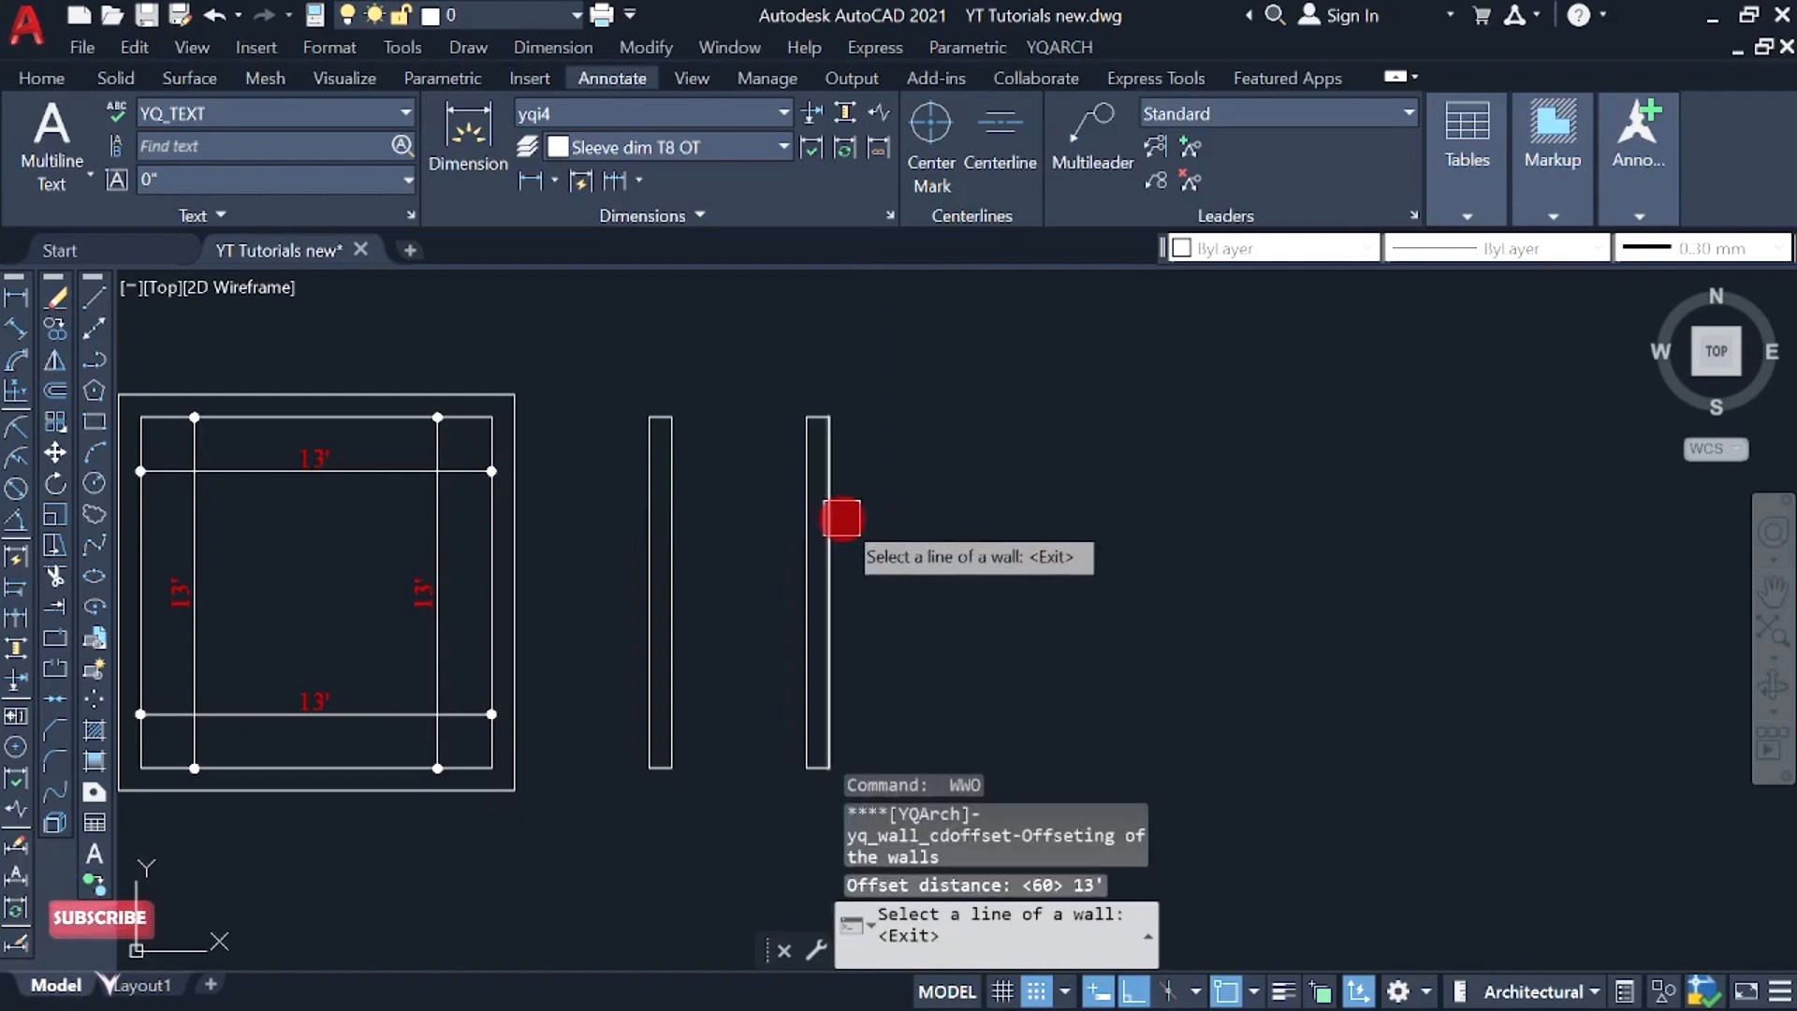
pyautogui.click(842, 519)
pyautogui.click(1357, 537)
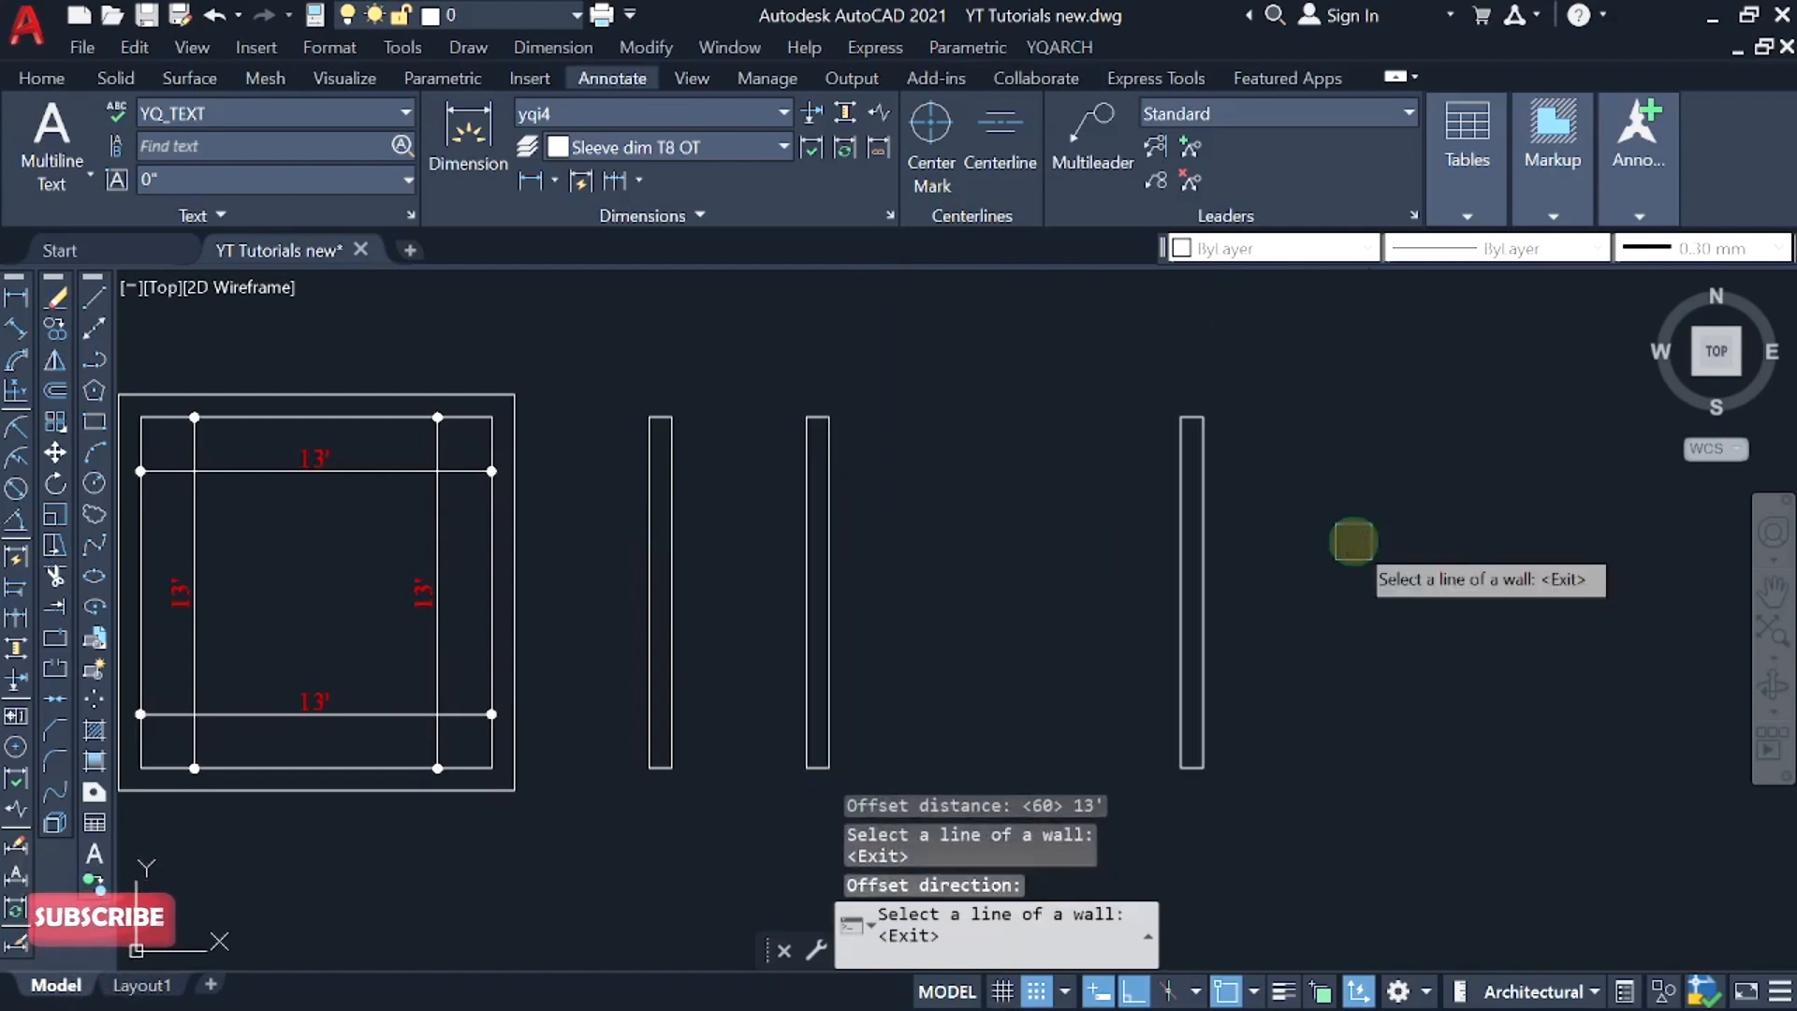
pyautogui.press('Return')
# - Dimension across all the vertical walls from the farthest wall to the room's right wall with DDXX, placing the dimensions below the walls
pyautogui.moveTo(849, 619); pyautogui.dragTo(838, 528, button='middle')
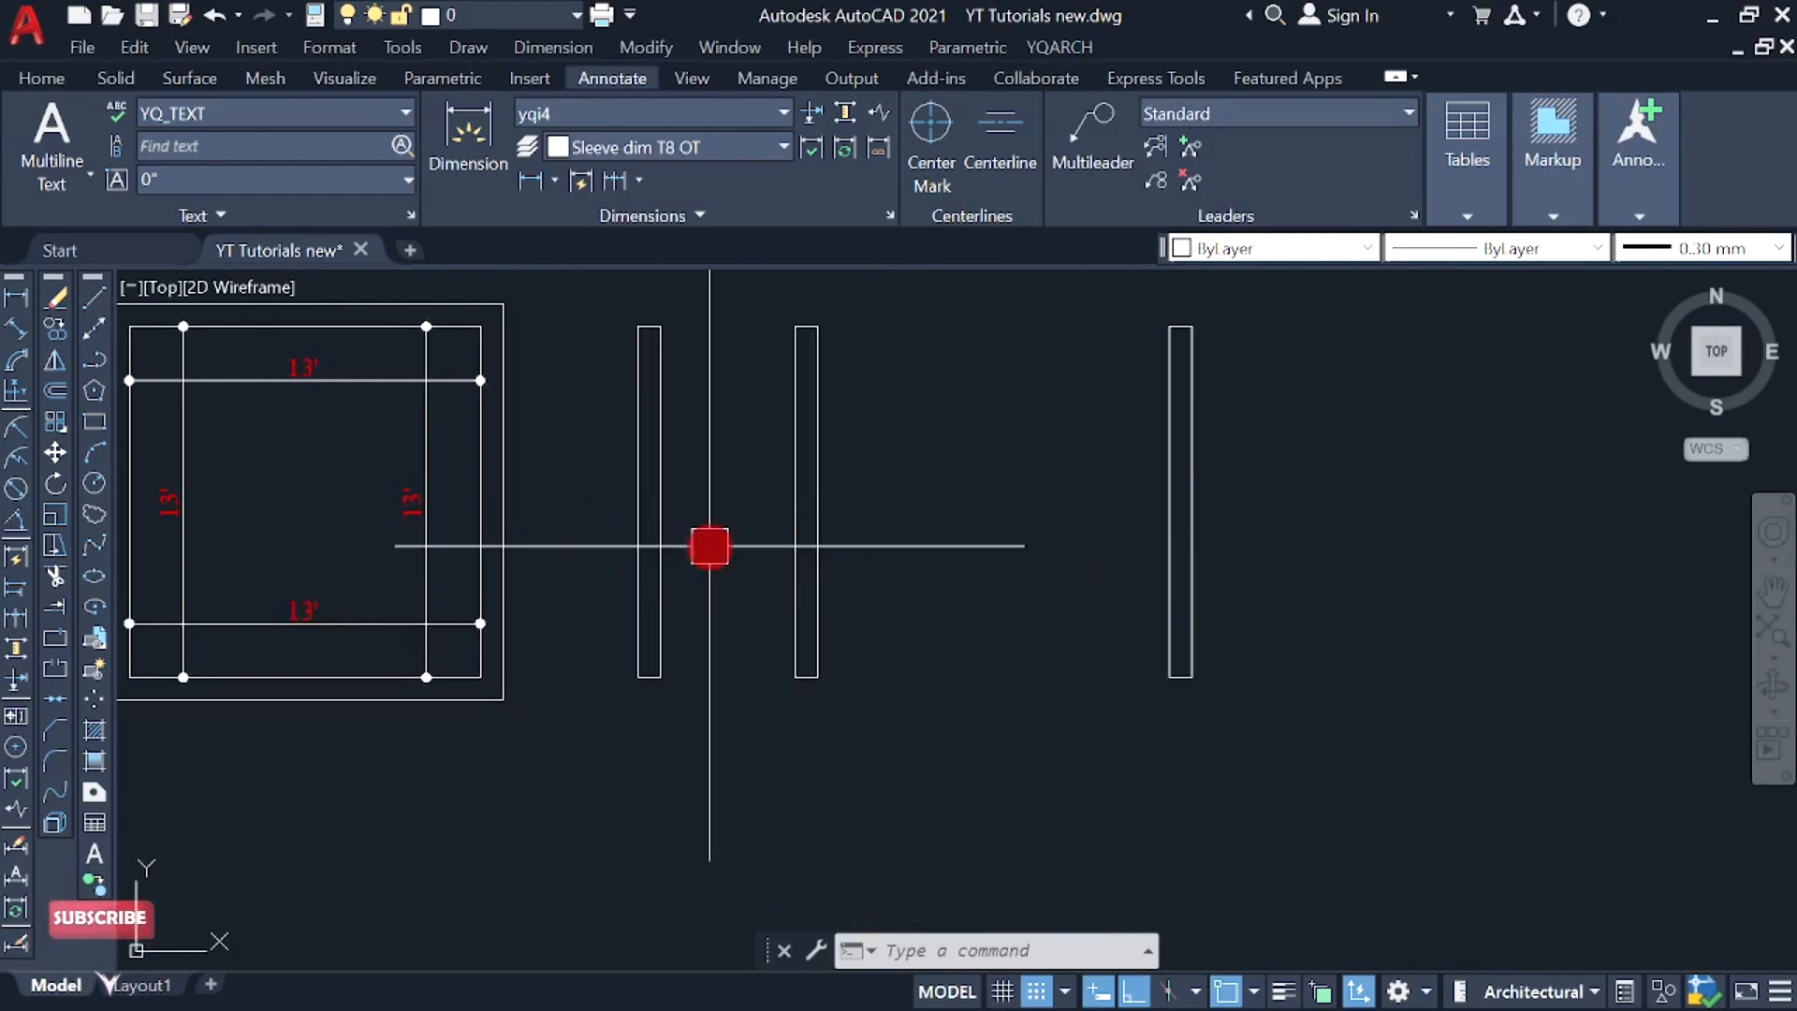
pyautogui.write('DDXX')
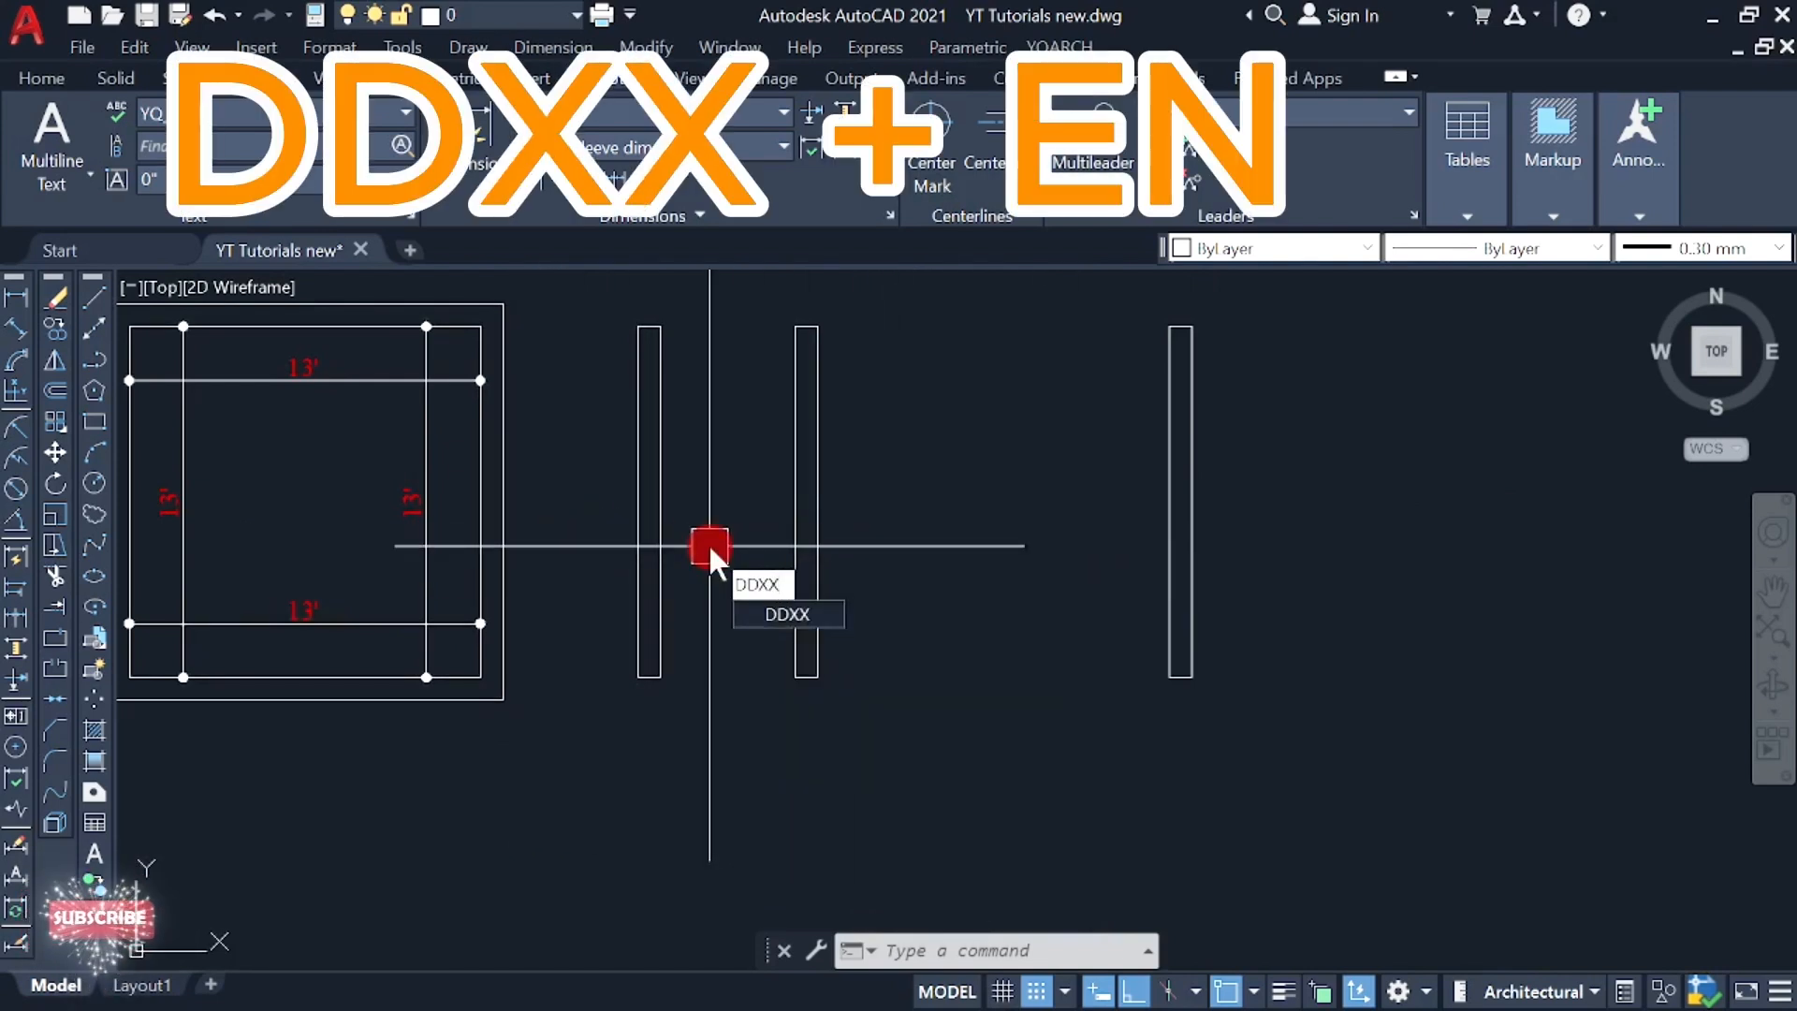
pyautogui.press('Return')
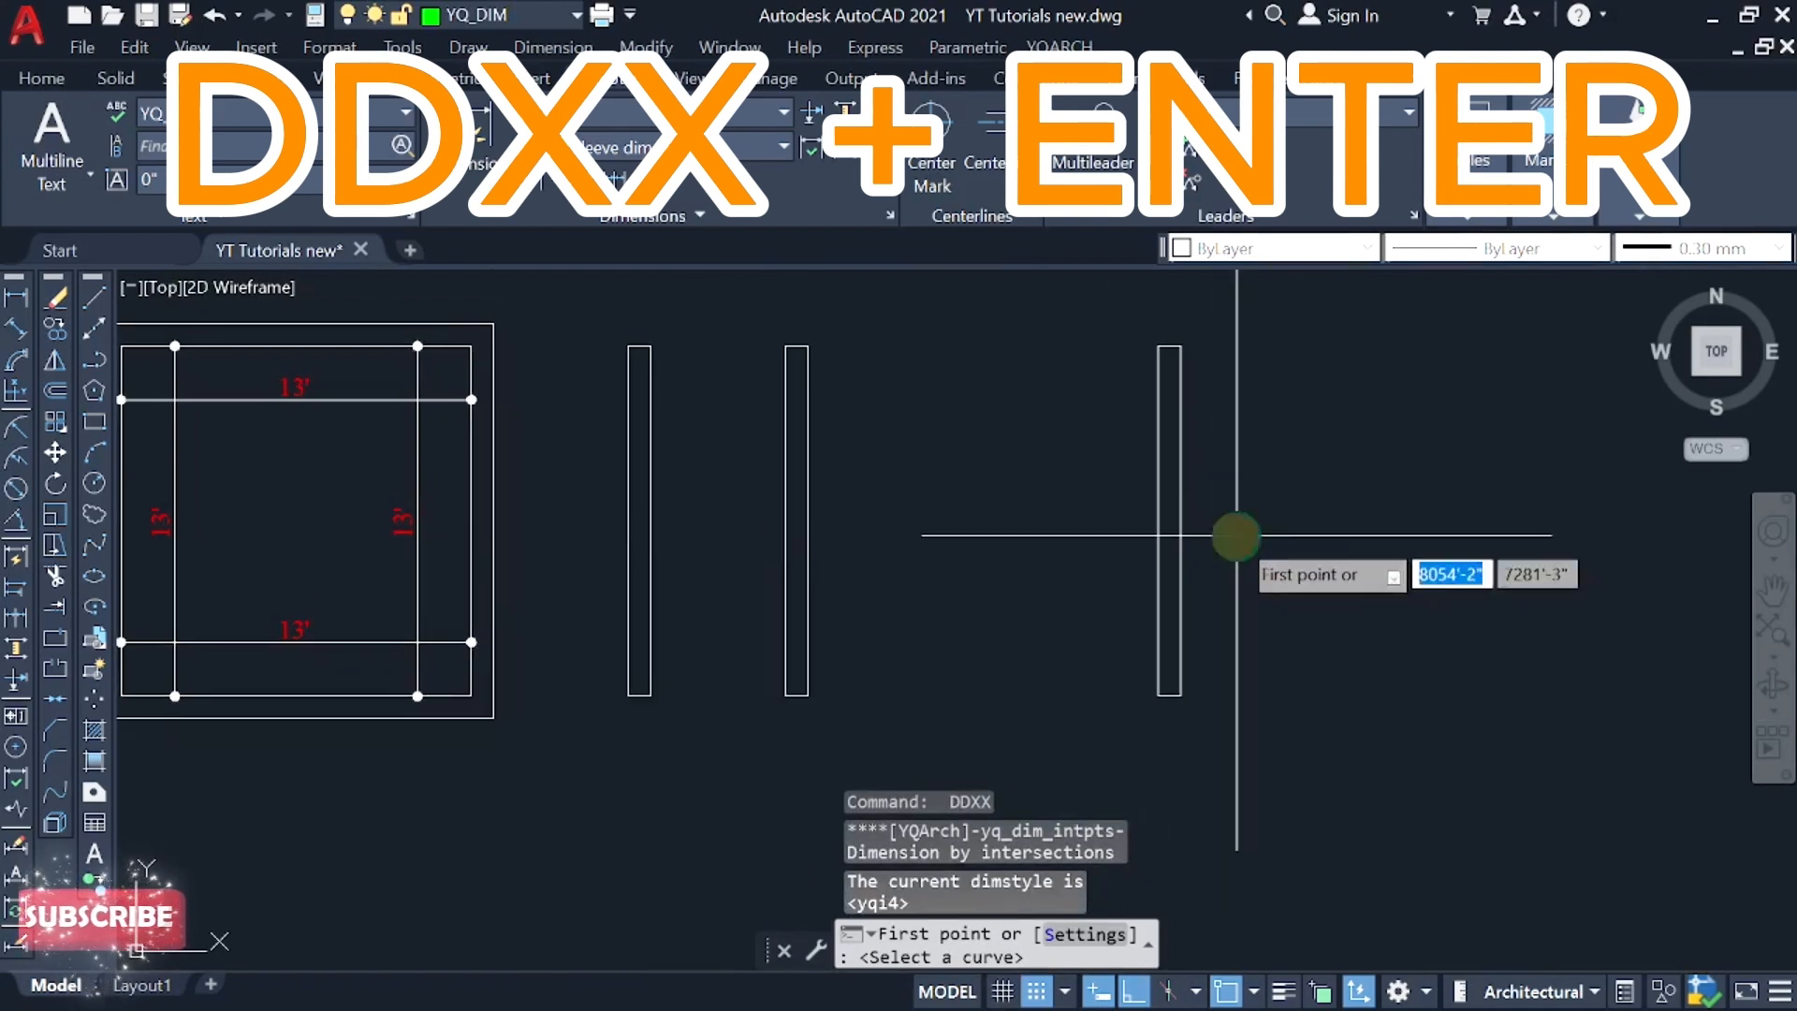
pyautogui.click(1246, 515)
pyautogui.click(453, 545)
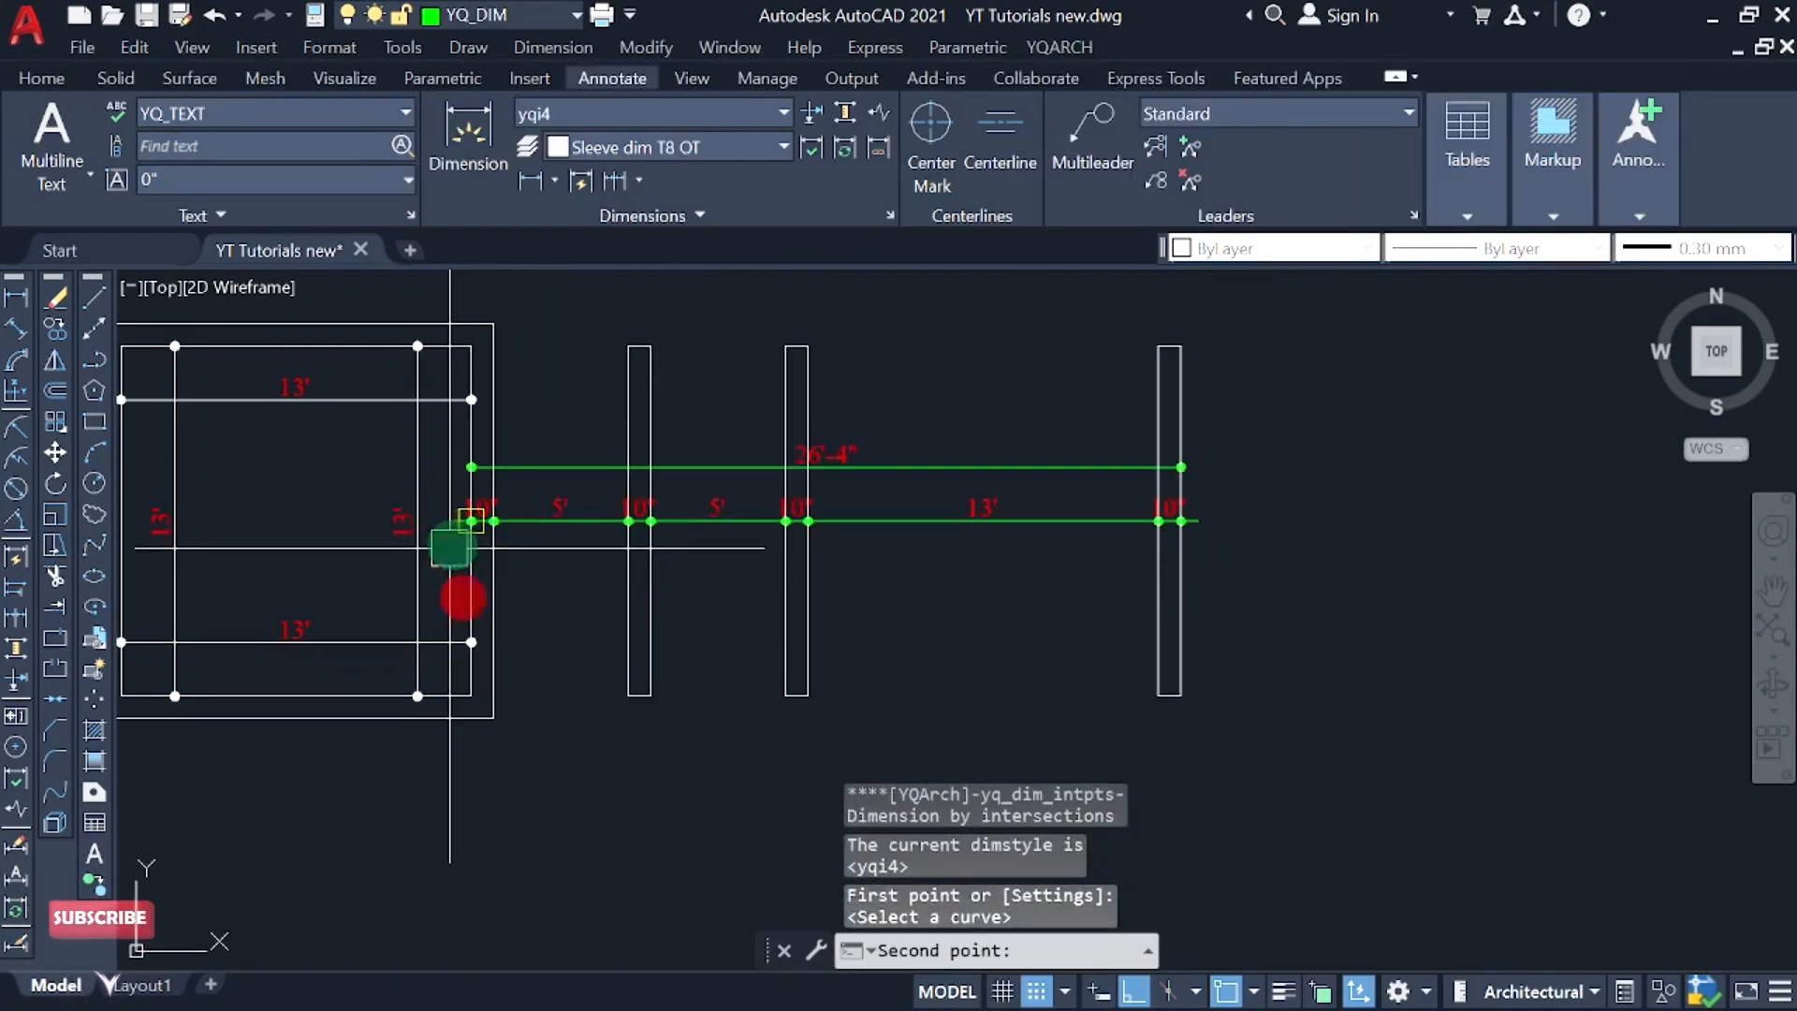
pyautogui.click(565, 770)
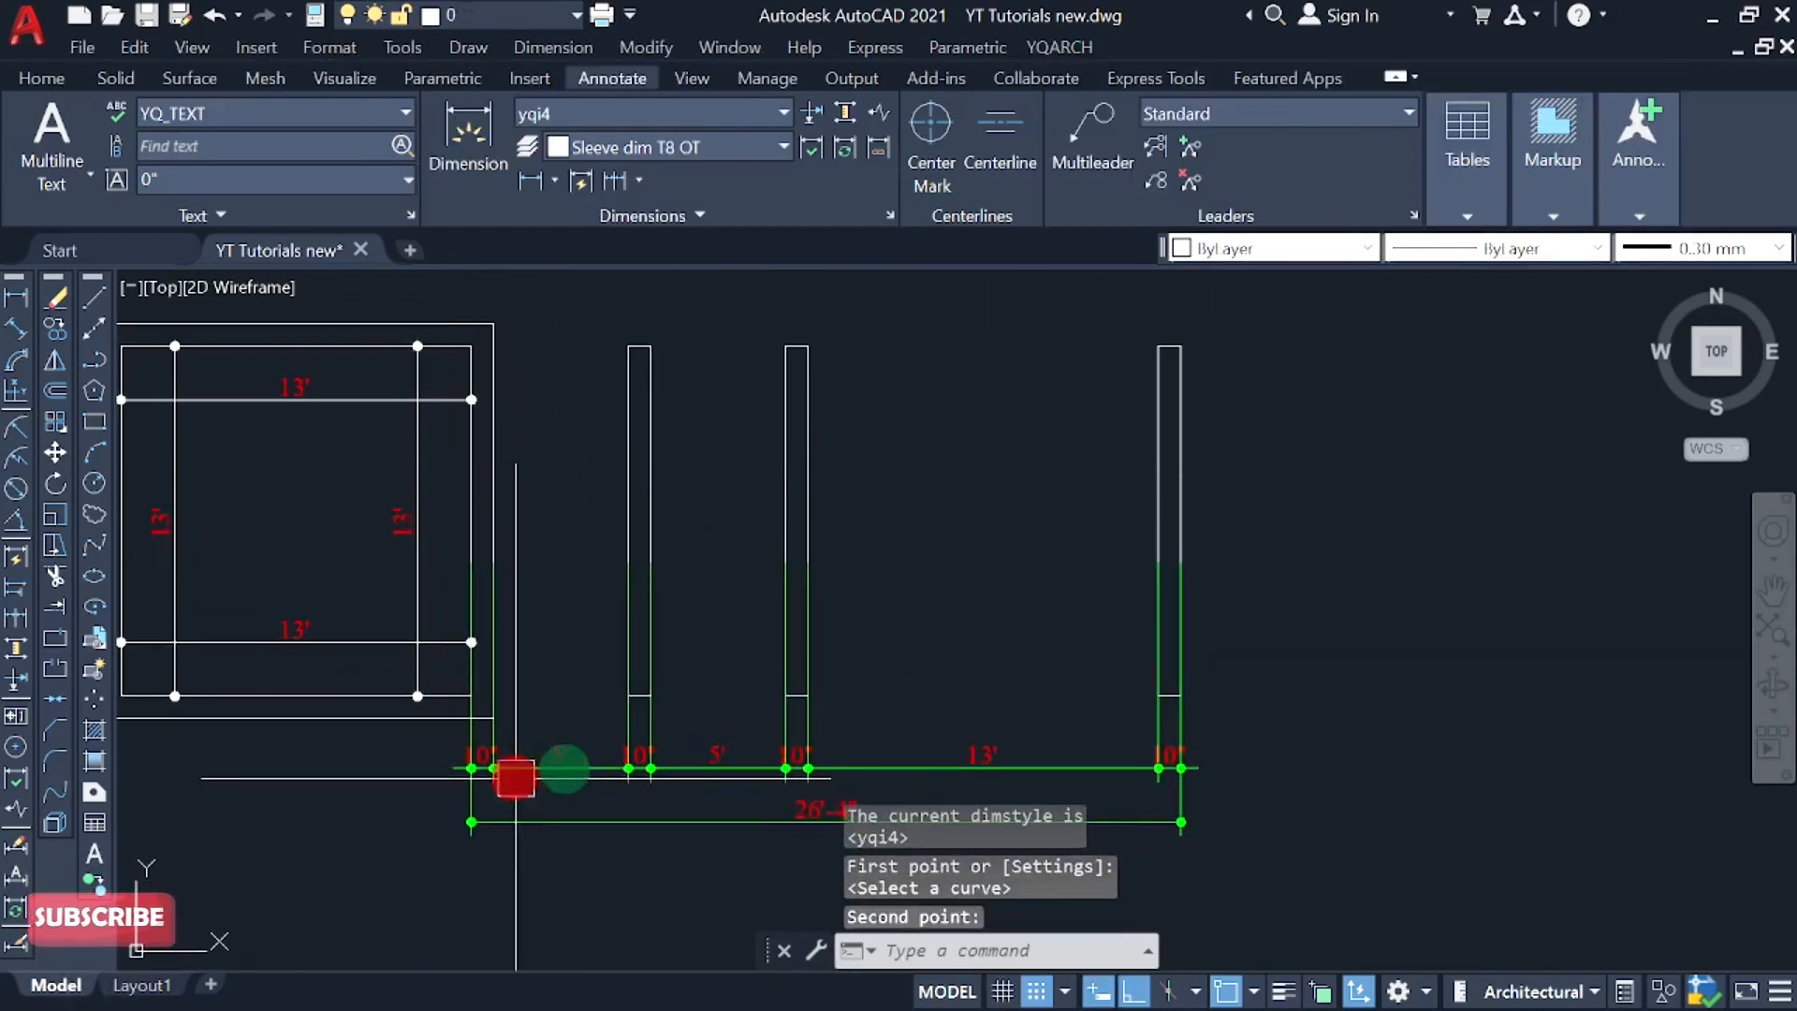
# - Examine the wall thickness, spacing and overall dimensions placed below the walls
pyautogui.moveTo(577, 611); pyautogui.dragTo(563, 470, button='middle')
pyautogui.scroll(2, 556, 666)
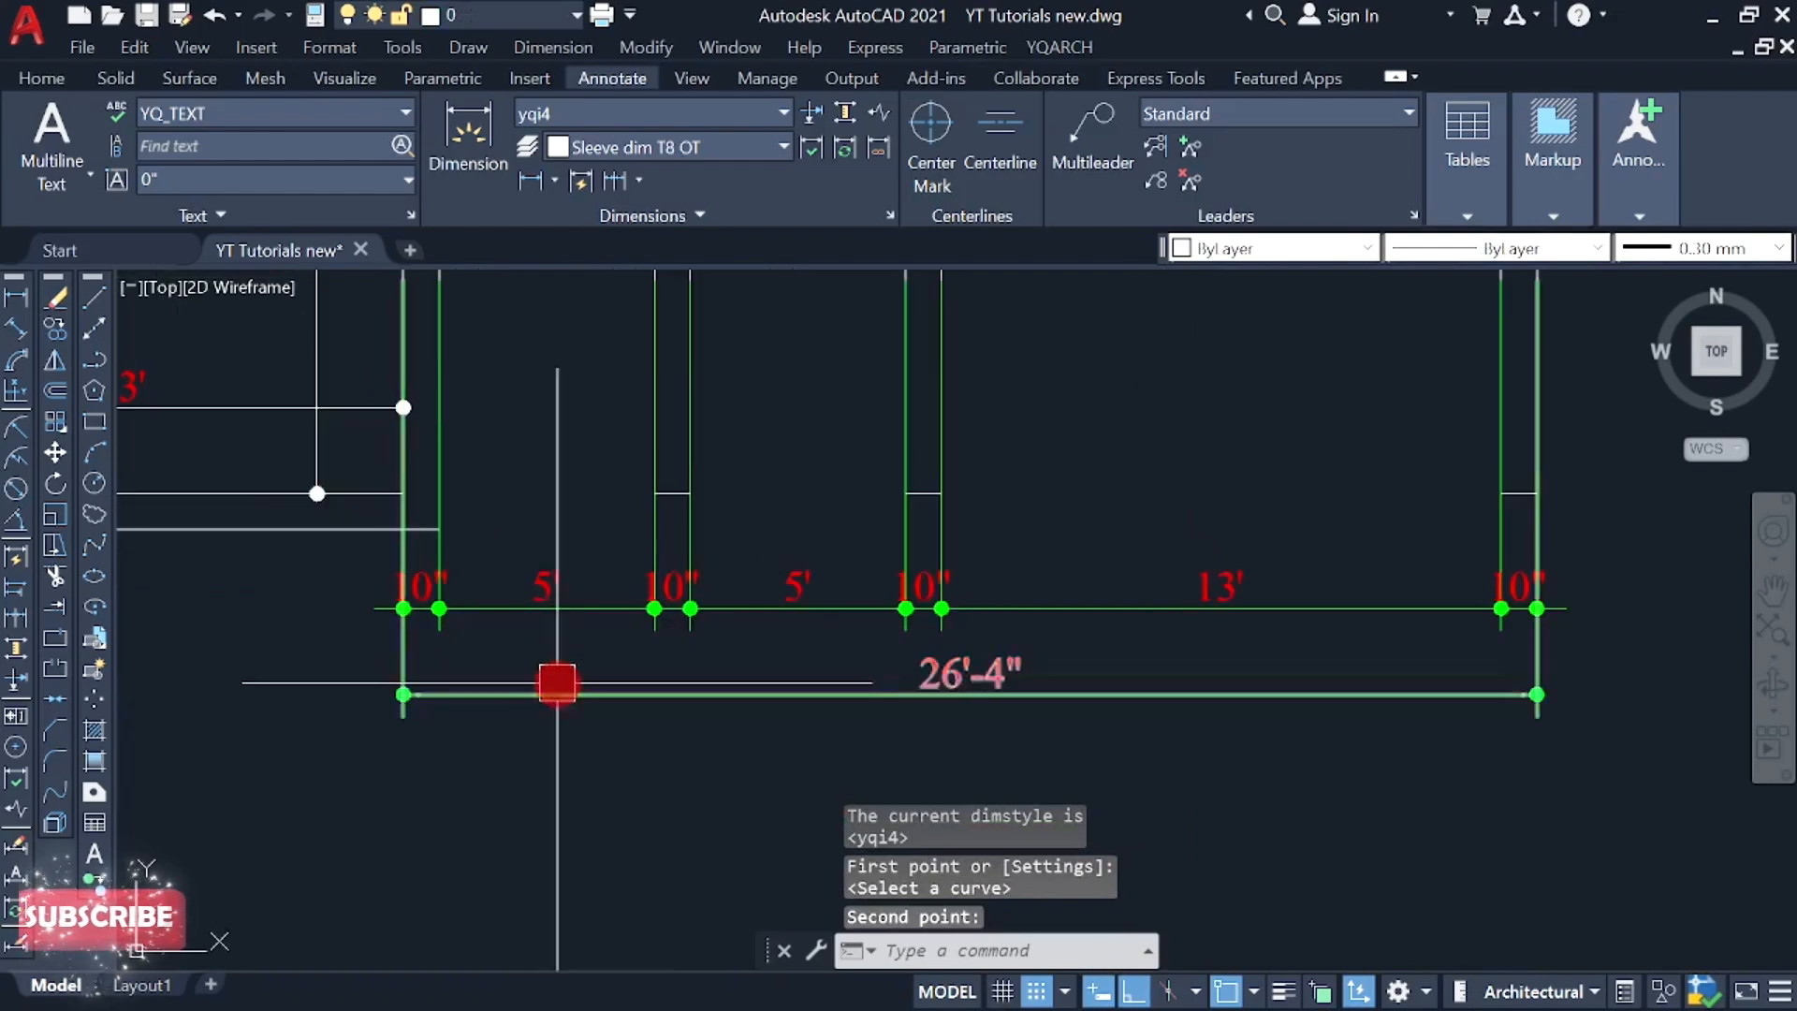
pyautogui.moveTo(526, 615); pyautogui.dragTo(562, 743, button='middle')
pyautogui.scroll(-2, 525, 649)
pyautogui.scroll(2, 574, 754)
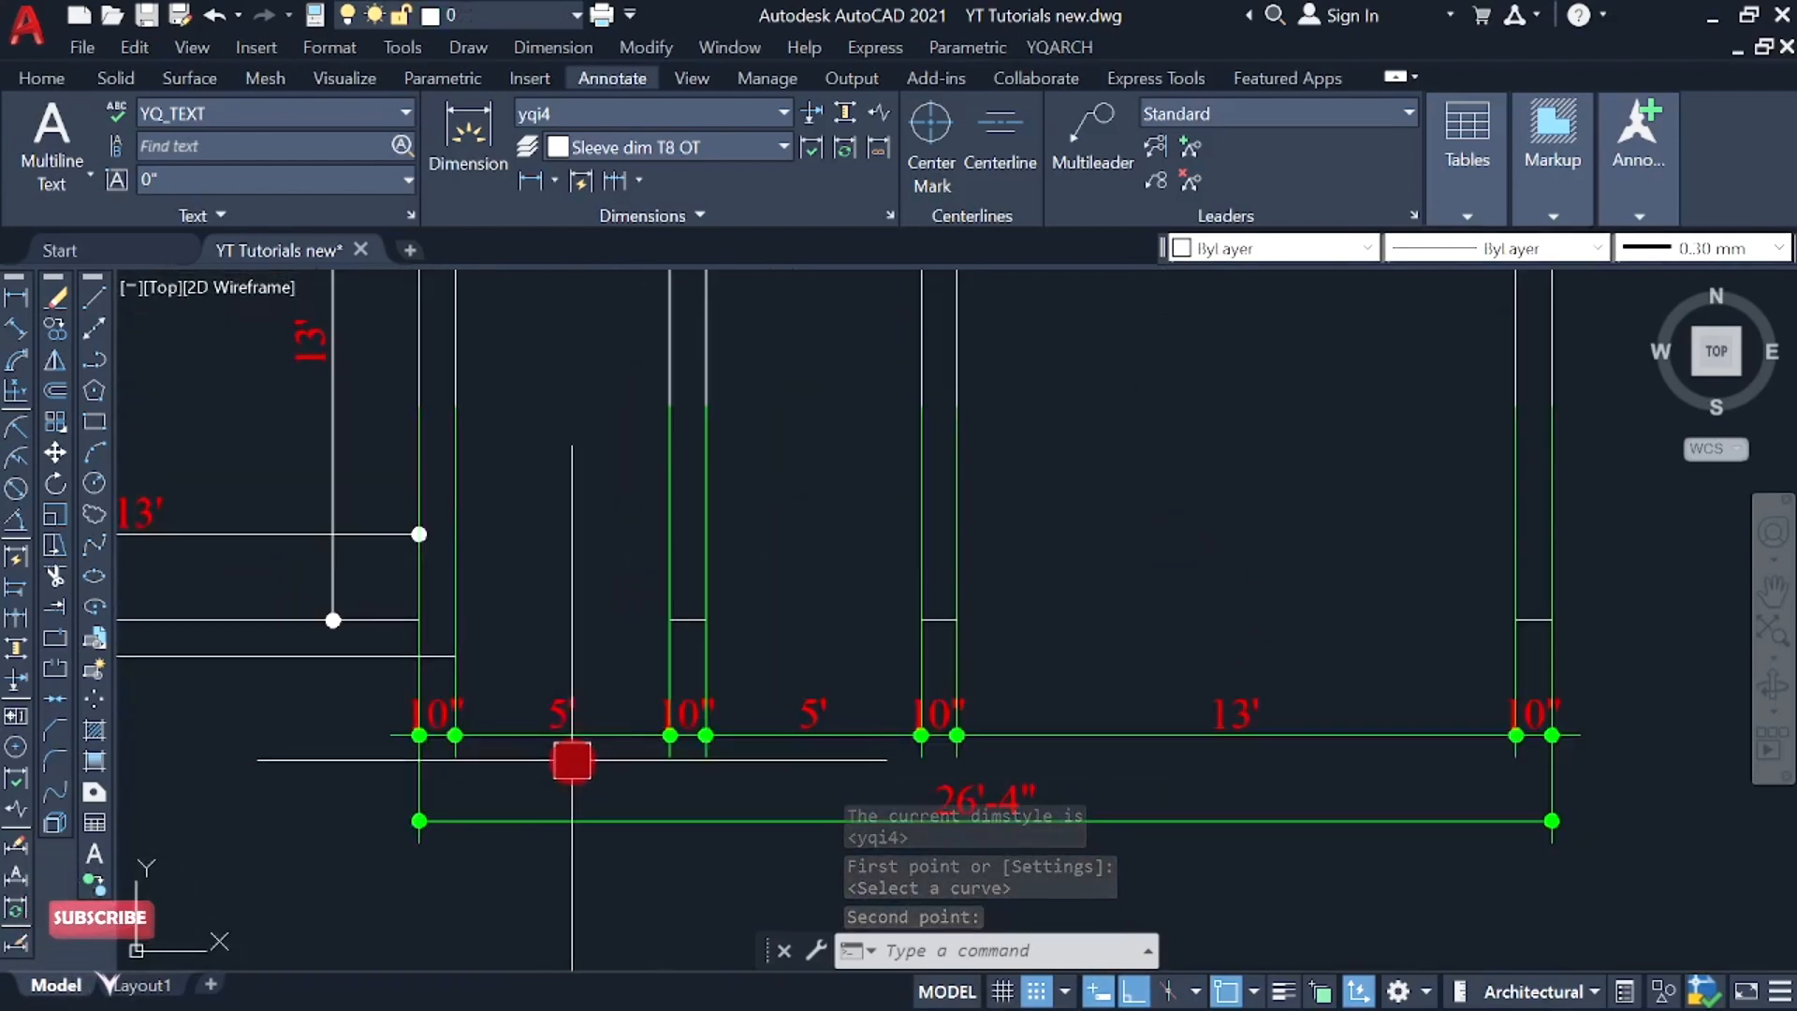
pyautogui.moveTo(806, 681); pyautogui.dragTo(774, 619, button='middle')
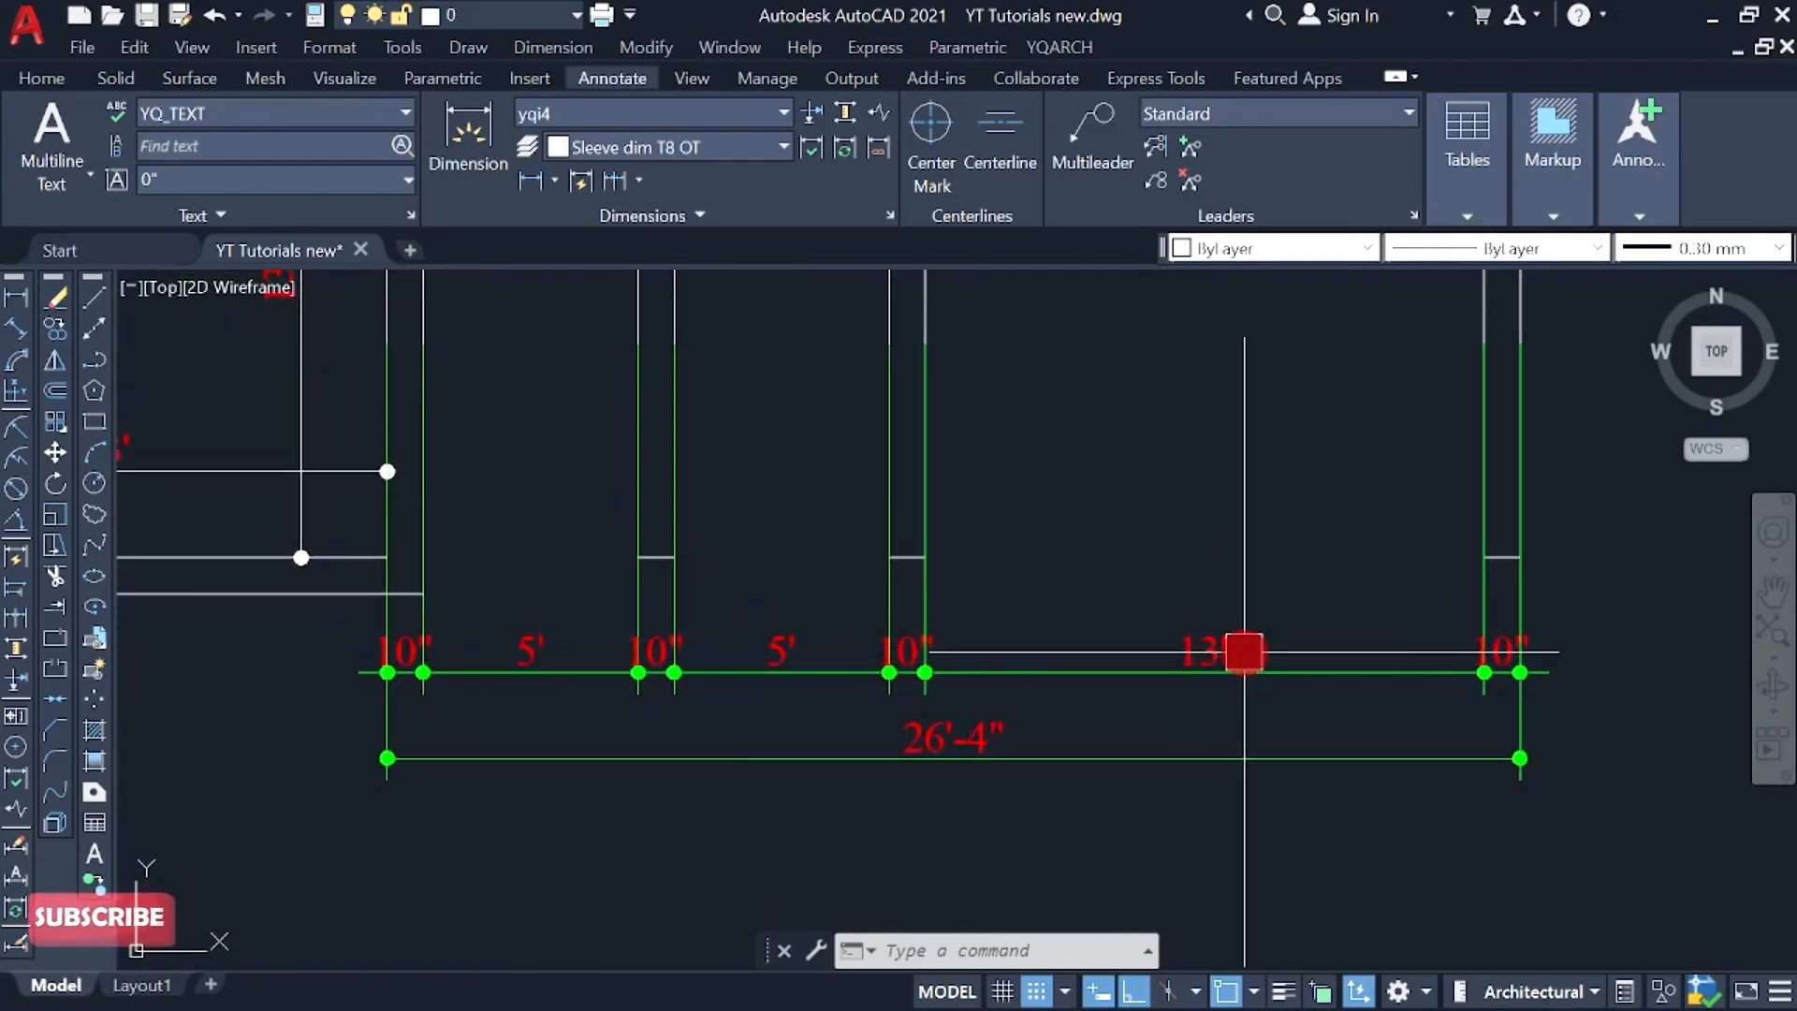
pyautogui.scroll(-3, 1008, 613)
pyautogui.scroll(3, 806, 686)
pyautogui.moveTo(810, 683); pyautogui.dragTo(664, 656, button='middle')
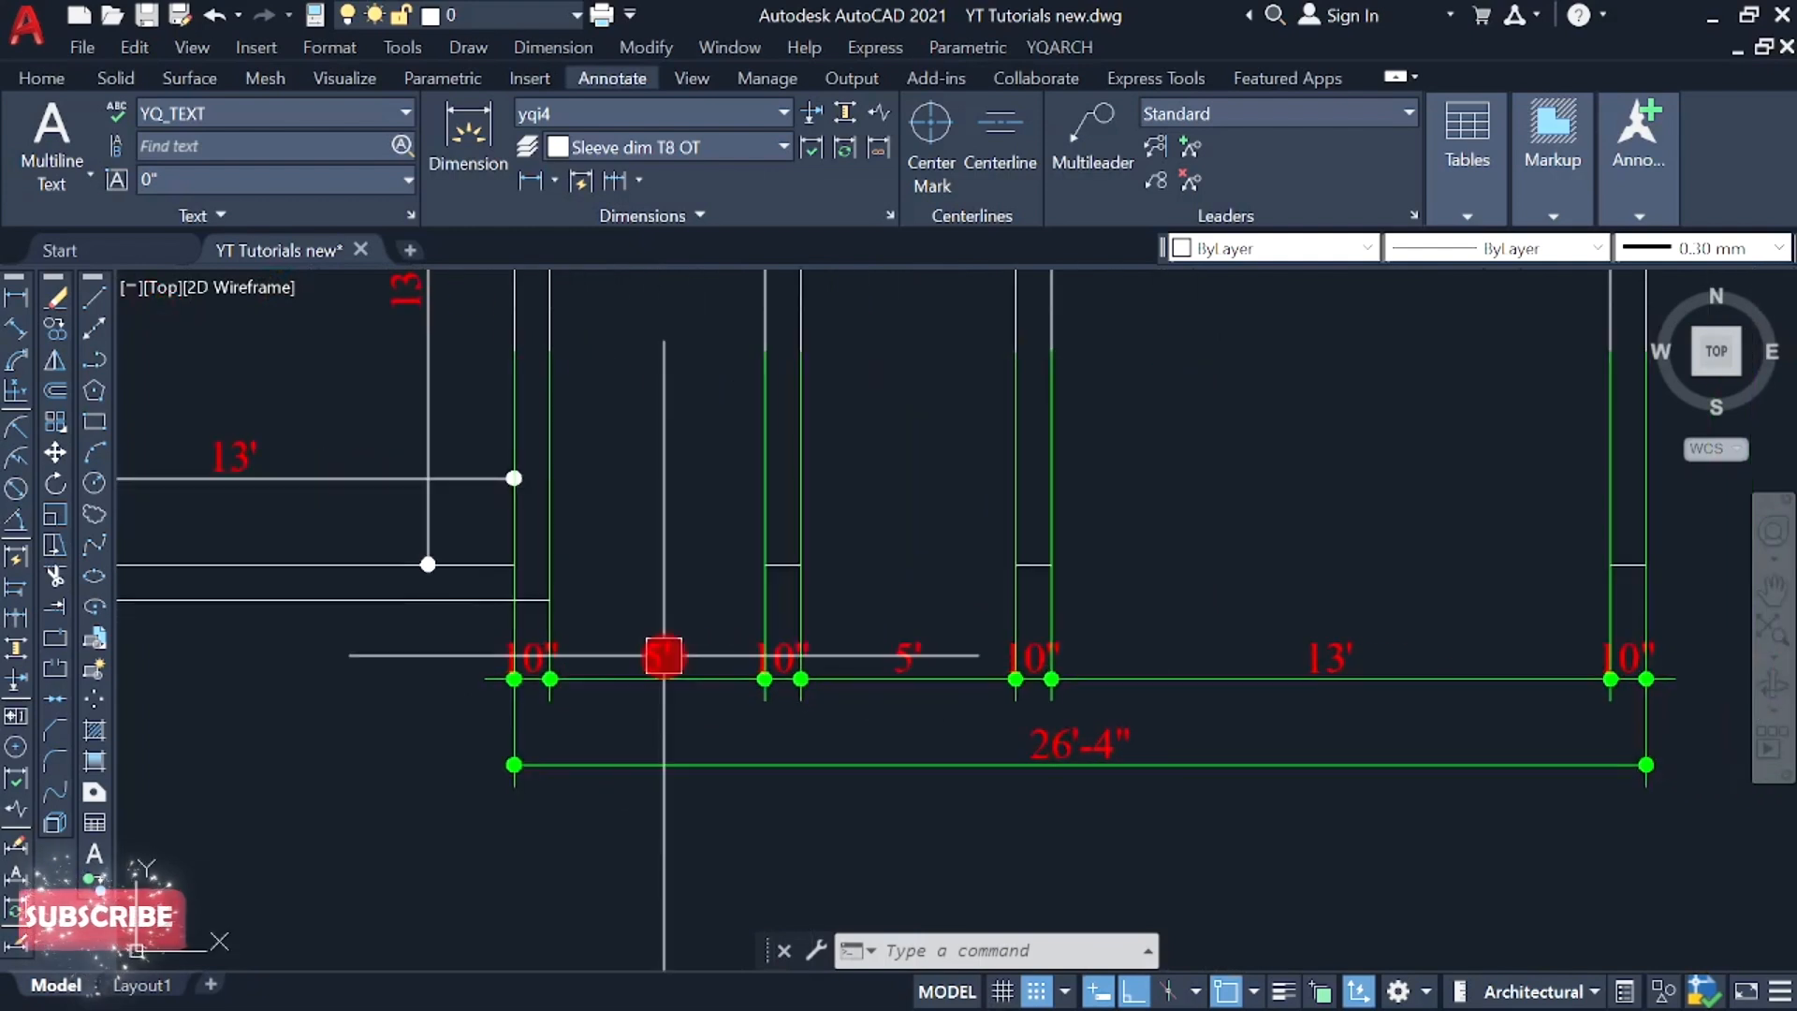
pyautogui.scroll(-2, 682, 676)
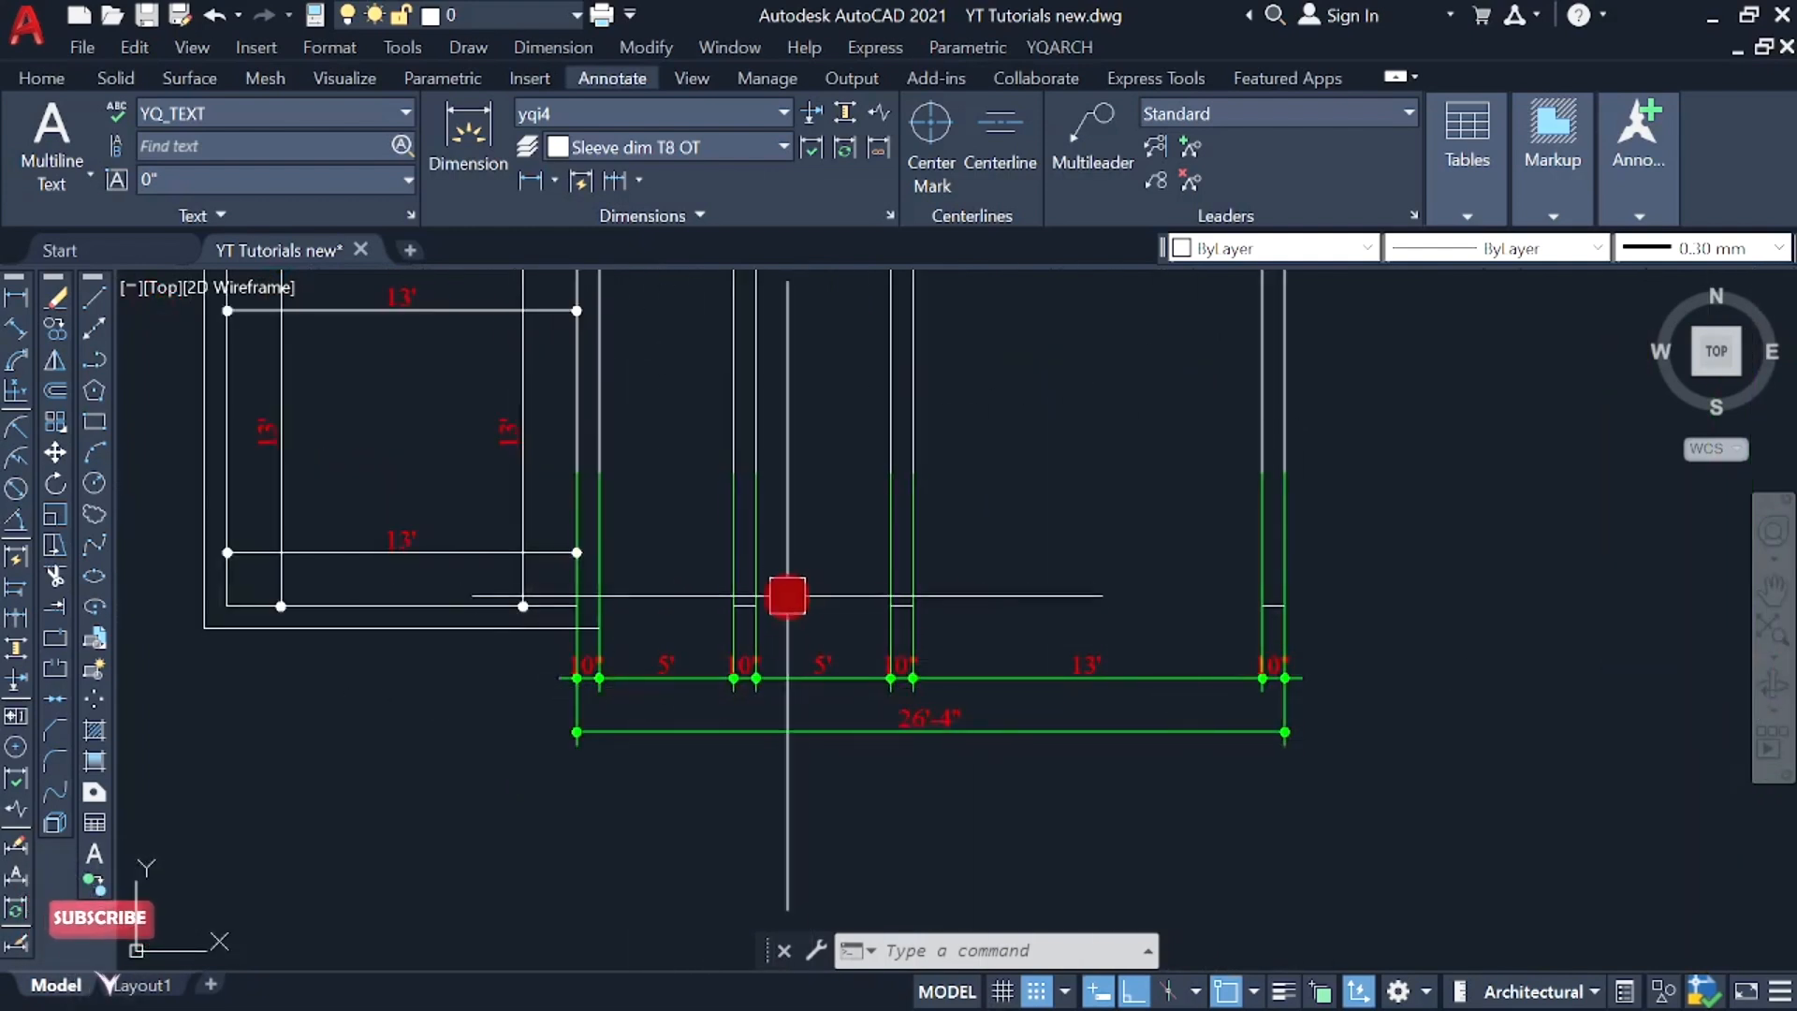
pyautogui.moveTo(787, 598); pyautogui.dragTo(779, 633, button='middle')
pyautogui.scroll(4, 574, 734)
pyautogui.scroll(-4, 830, 690)
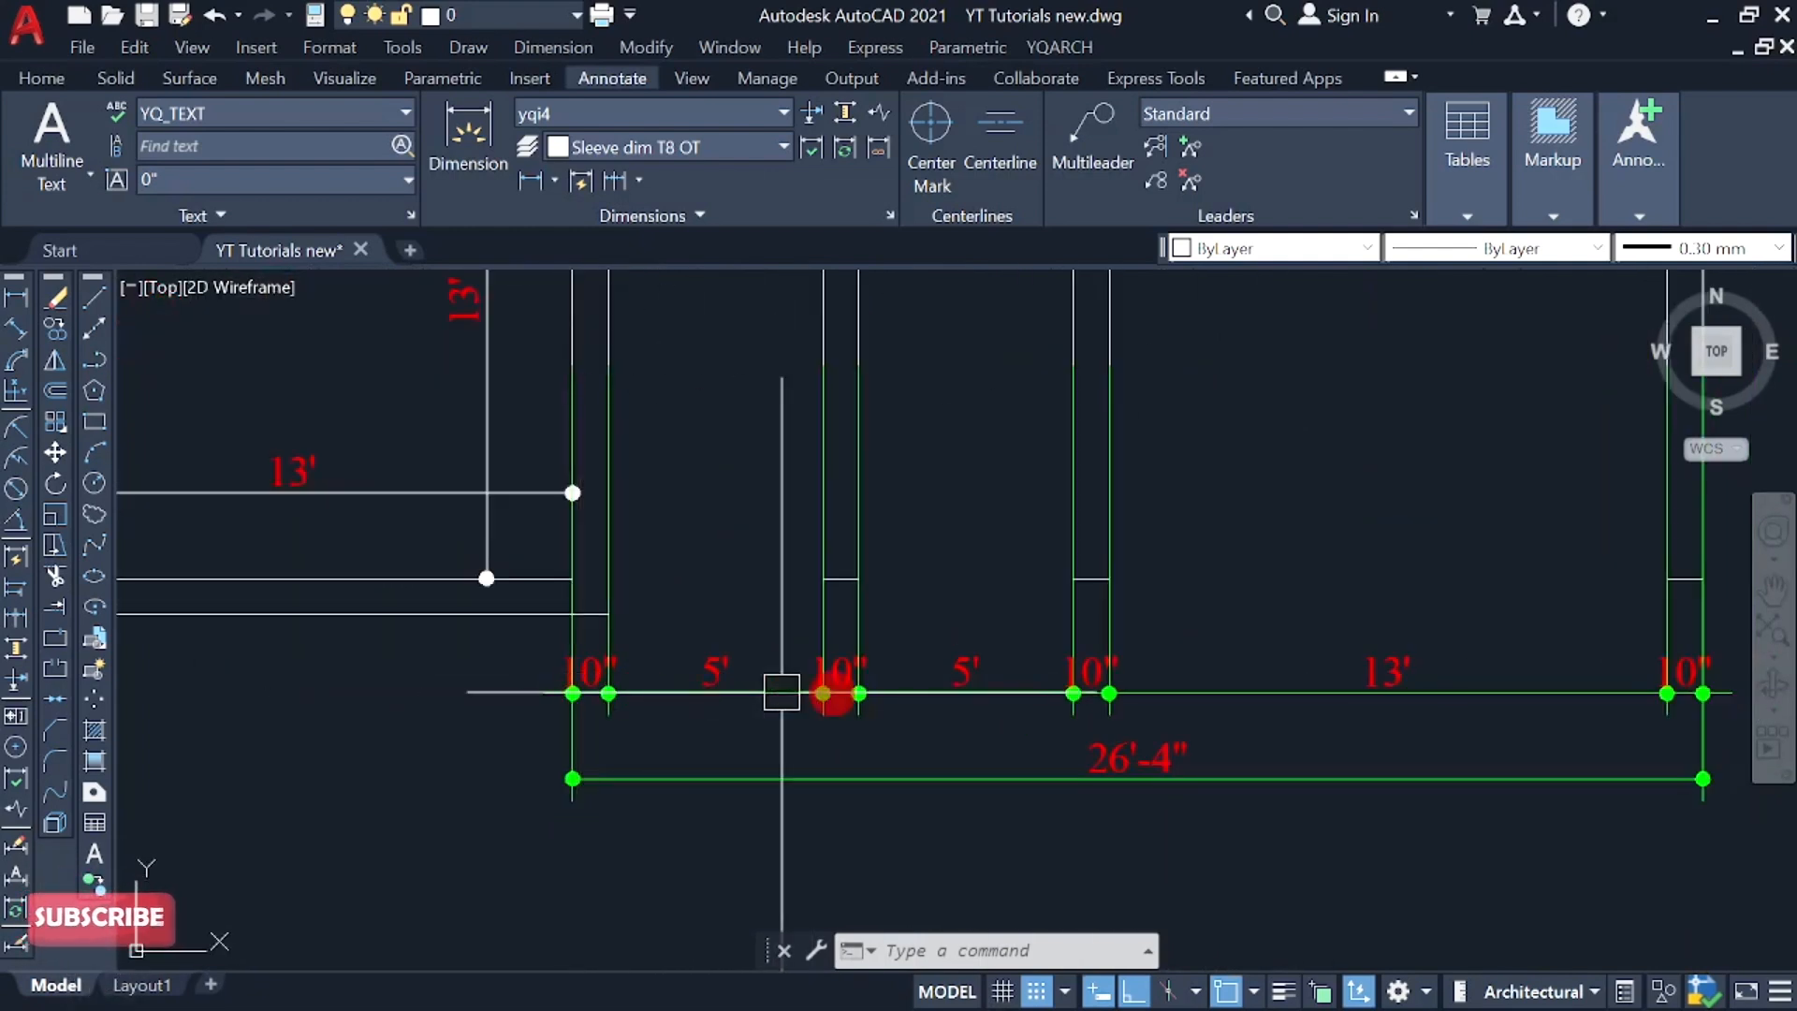
# - Erase the whole row of intersection dimensions and the overall dimension below the walls
pyautogui.moveTo(1143, 621); pyautogui.dragTo(1054, 640, button='middle')
pyautogui.click(1484, 739)
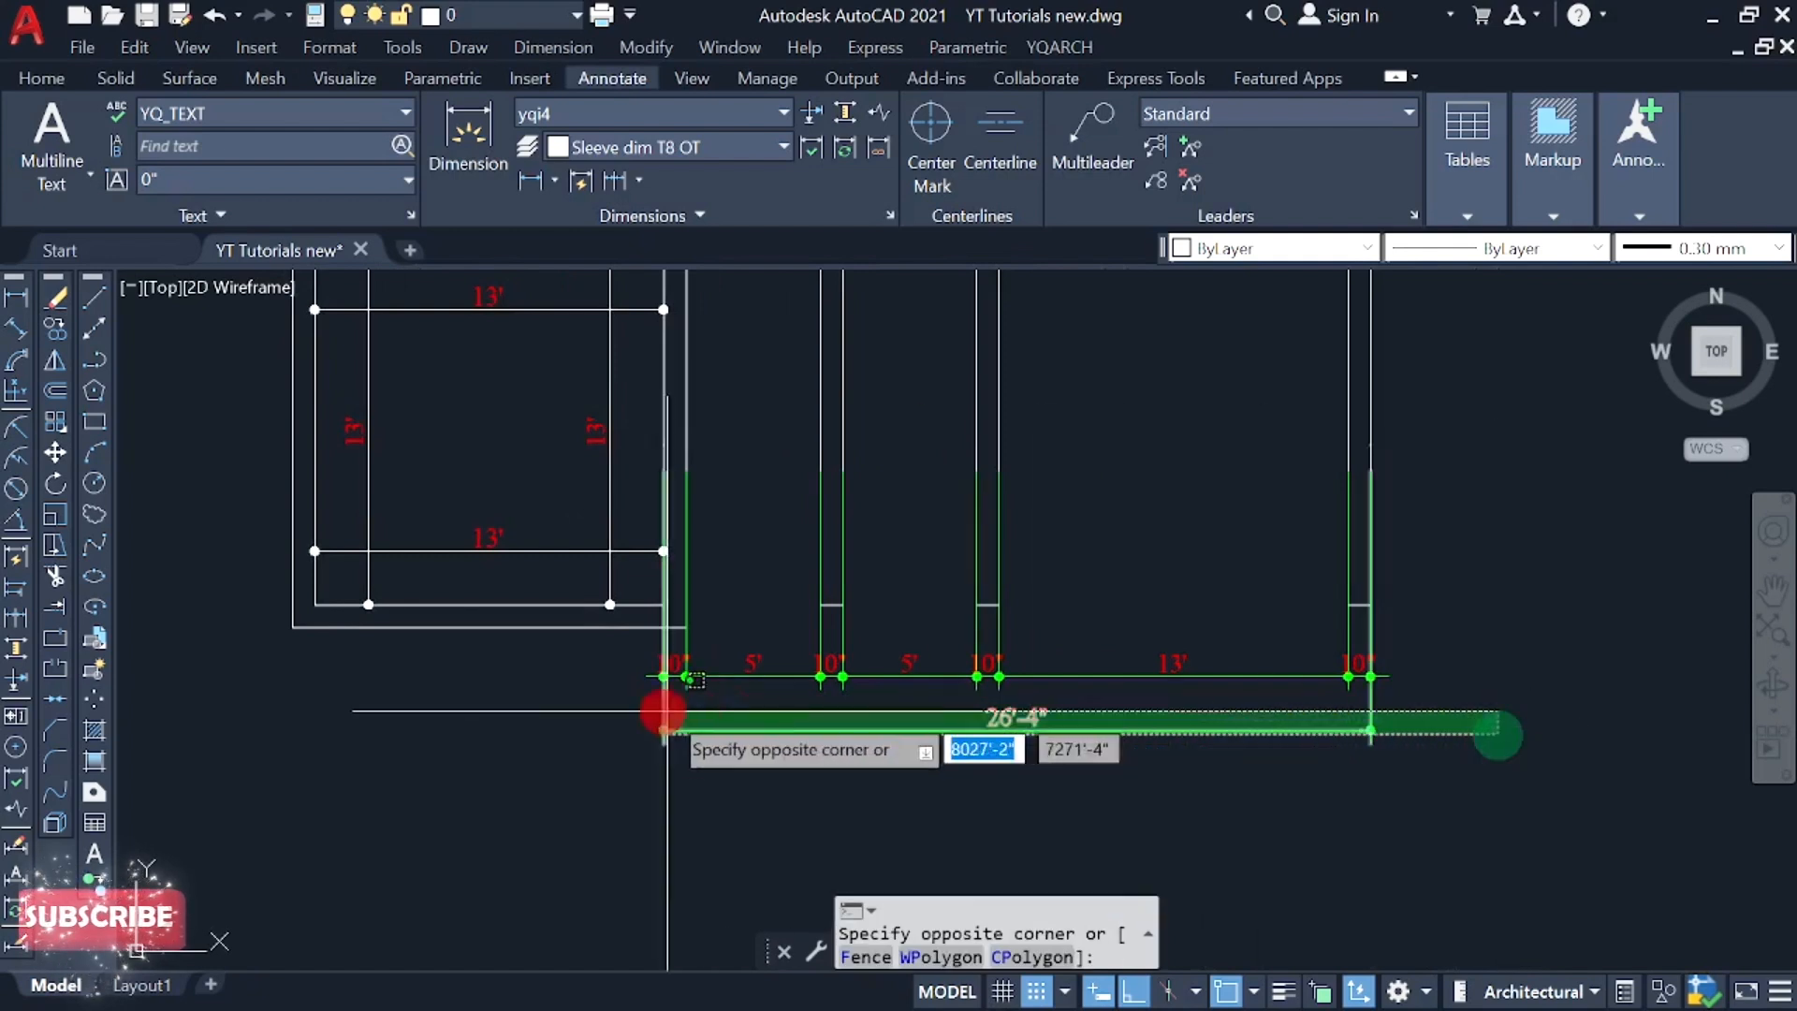
pyautogui.click(609, 667)
pyautogui.press('Delete')
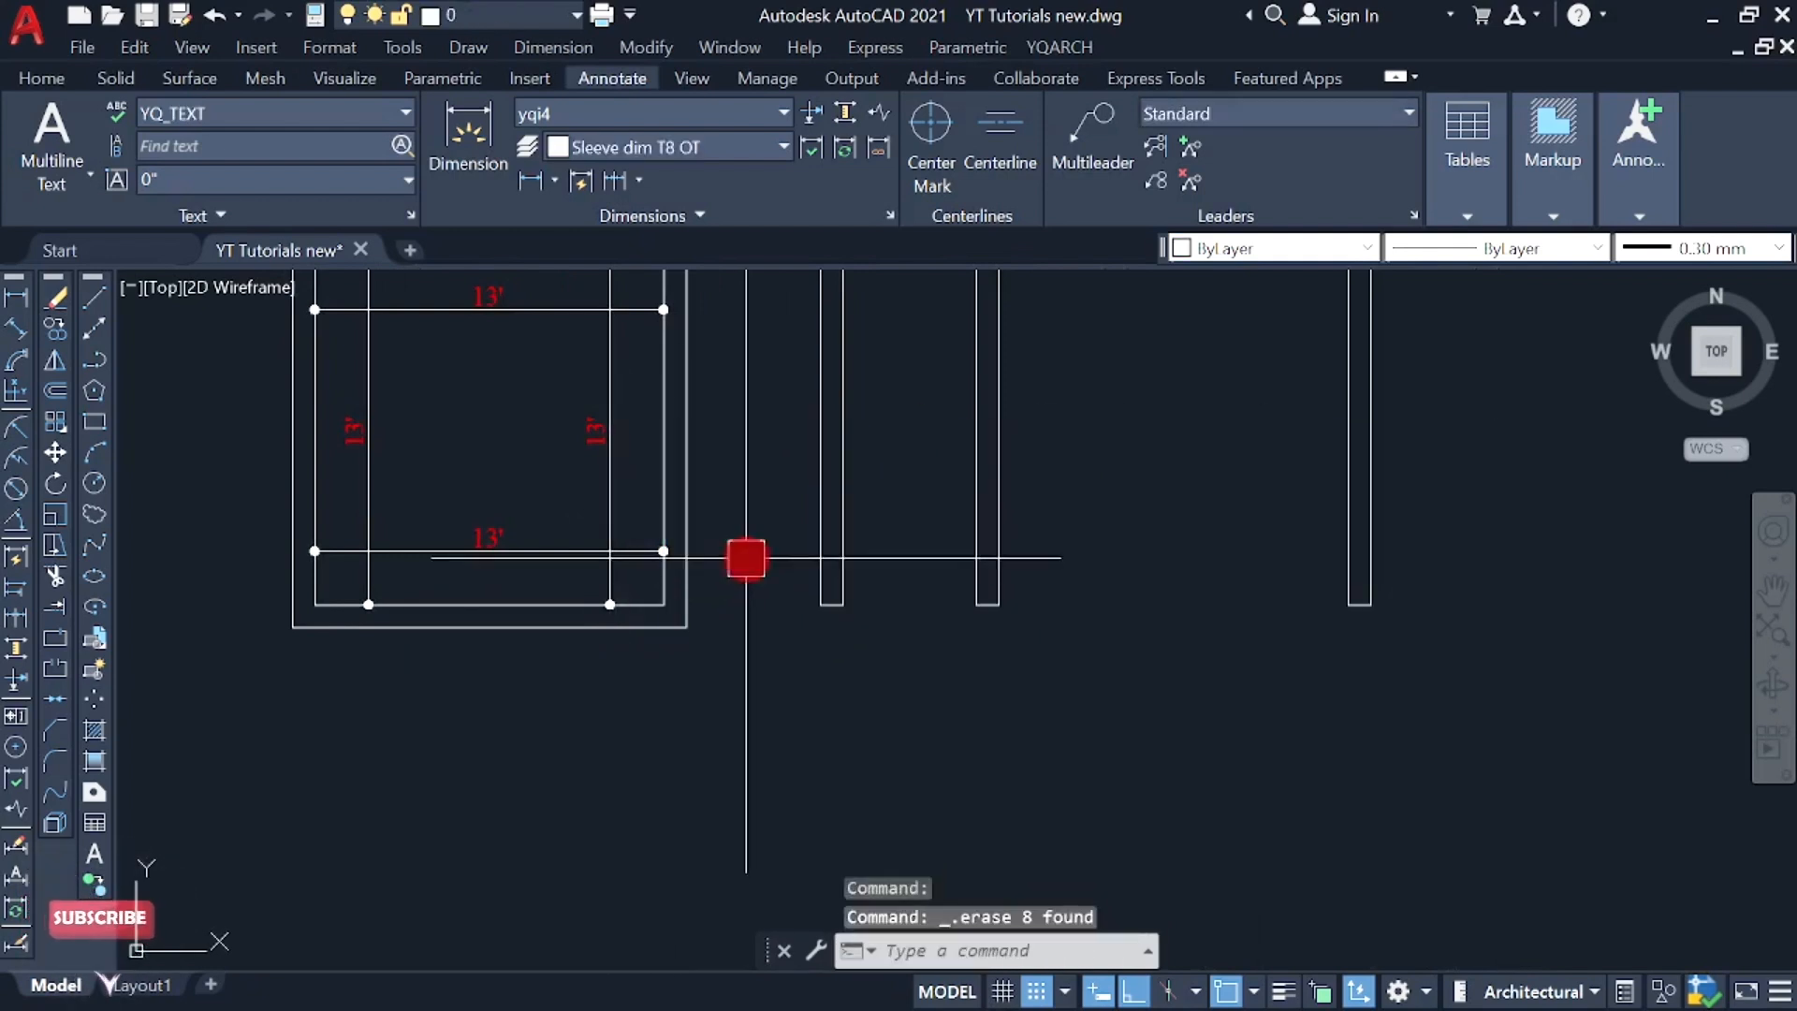
# - Draw a 25'-6" wall with WW from the room's inner upper-right corner to the farthest wall's upper end, joining the offset walls
pyautogui.moveTo(746, 554); pyautogui.dragTo(702, 699, button='middle')
pyautogui.scroll(3, 709, 580)
pyautogui.moveTo(709, 551); pyautogui.dragTo(674, 623, button='middle')
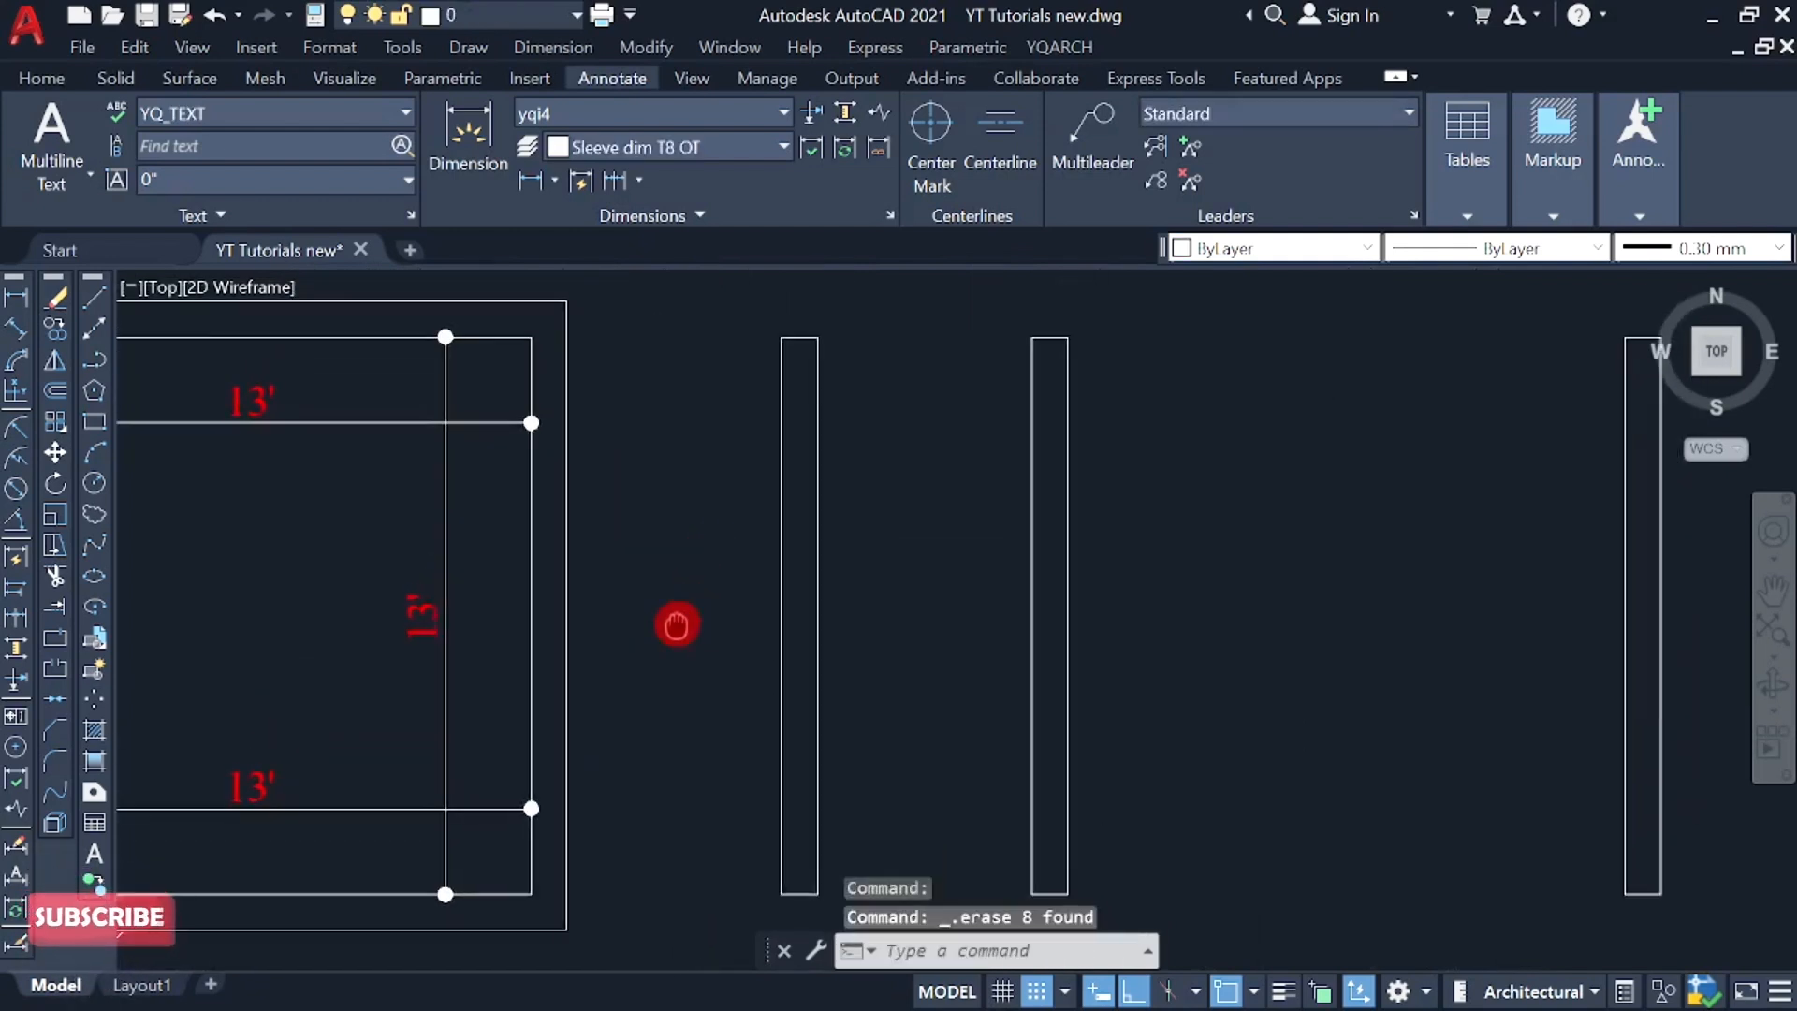
pyautogui.moveTo(655, 558); pyautogui.dragTo(625, 683, button='middle')
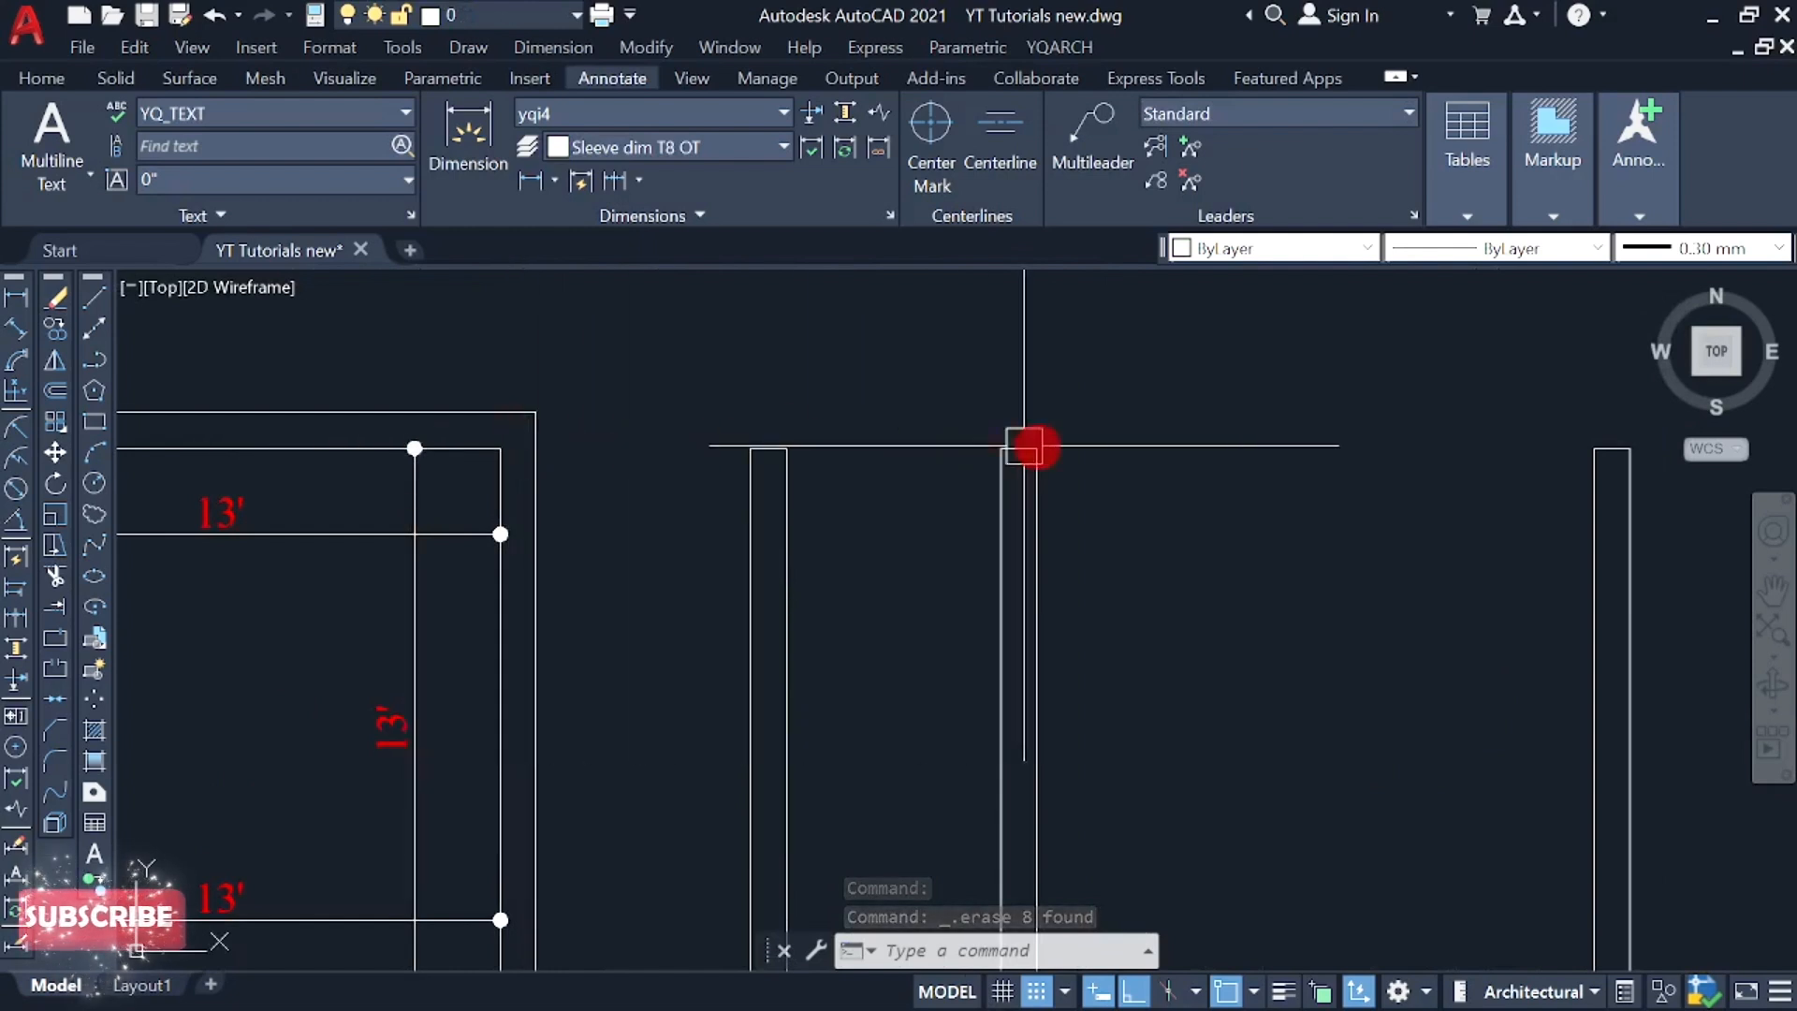
pyautogui.moveTo(1323, 448); pyautogui.dragTo(1260, 449, button='middle')
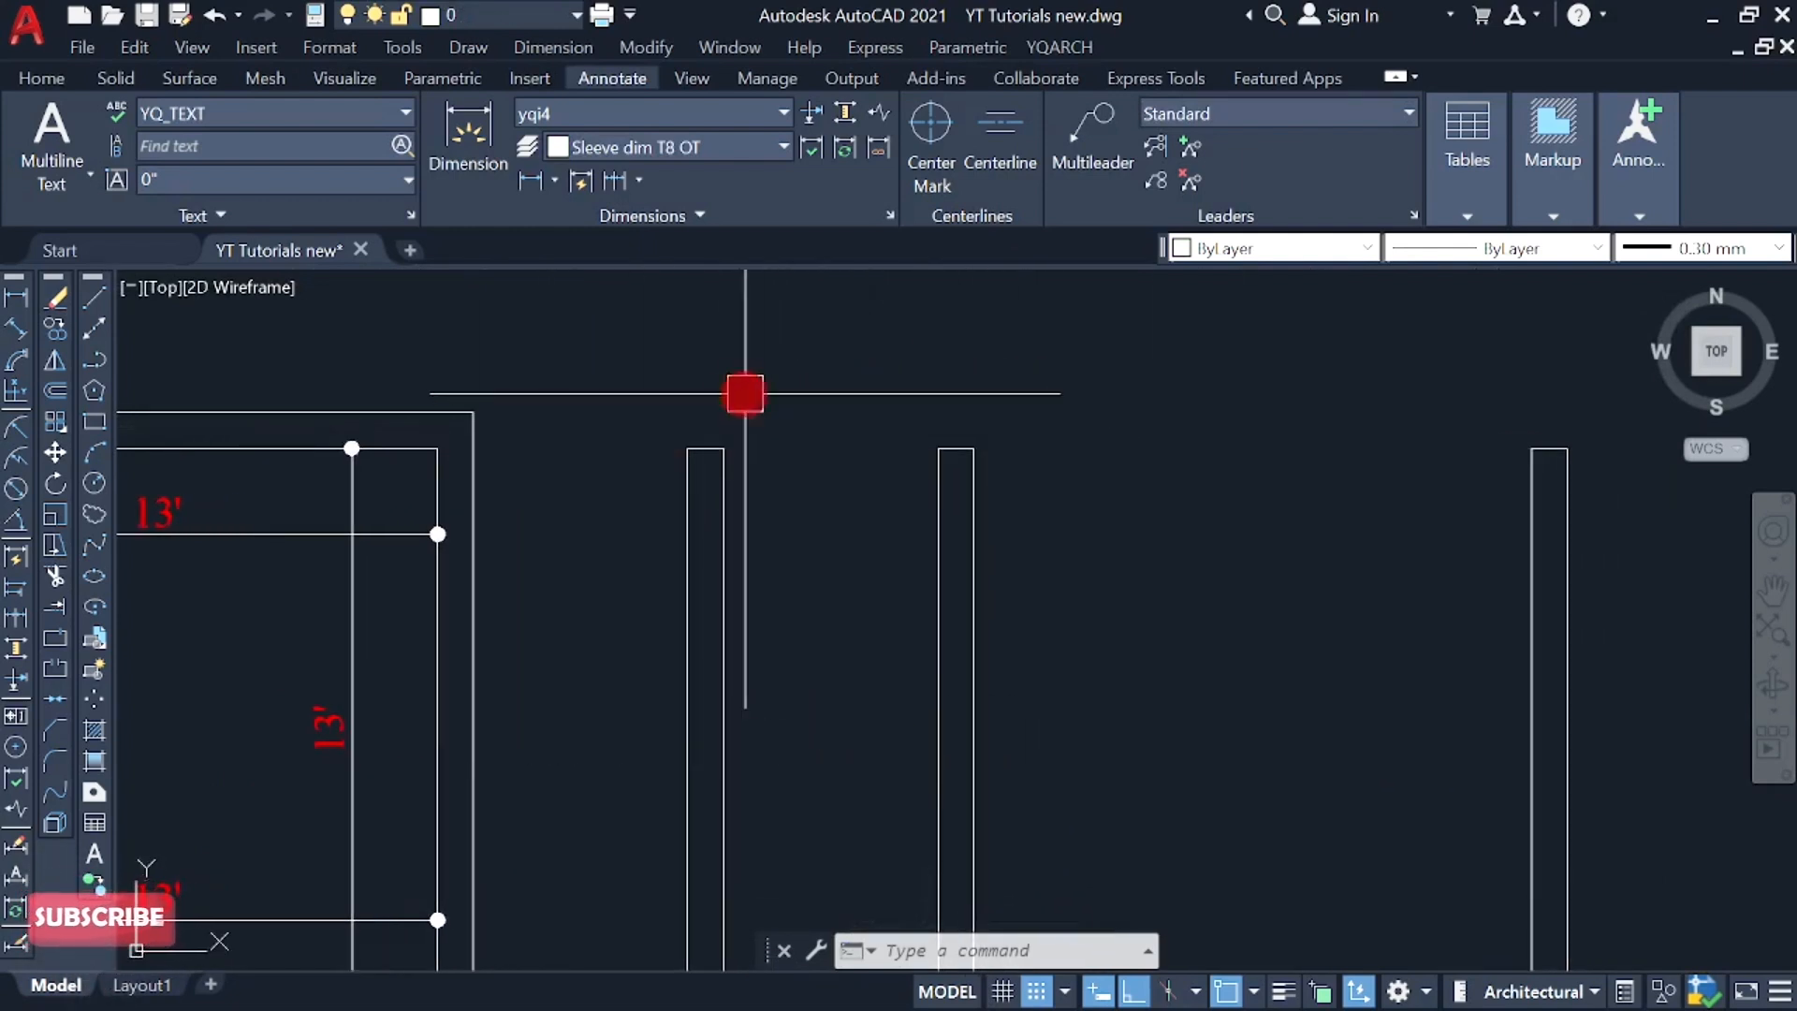
pyautogui.write('ww')
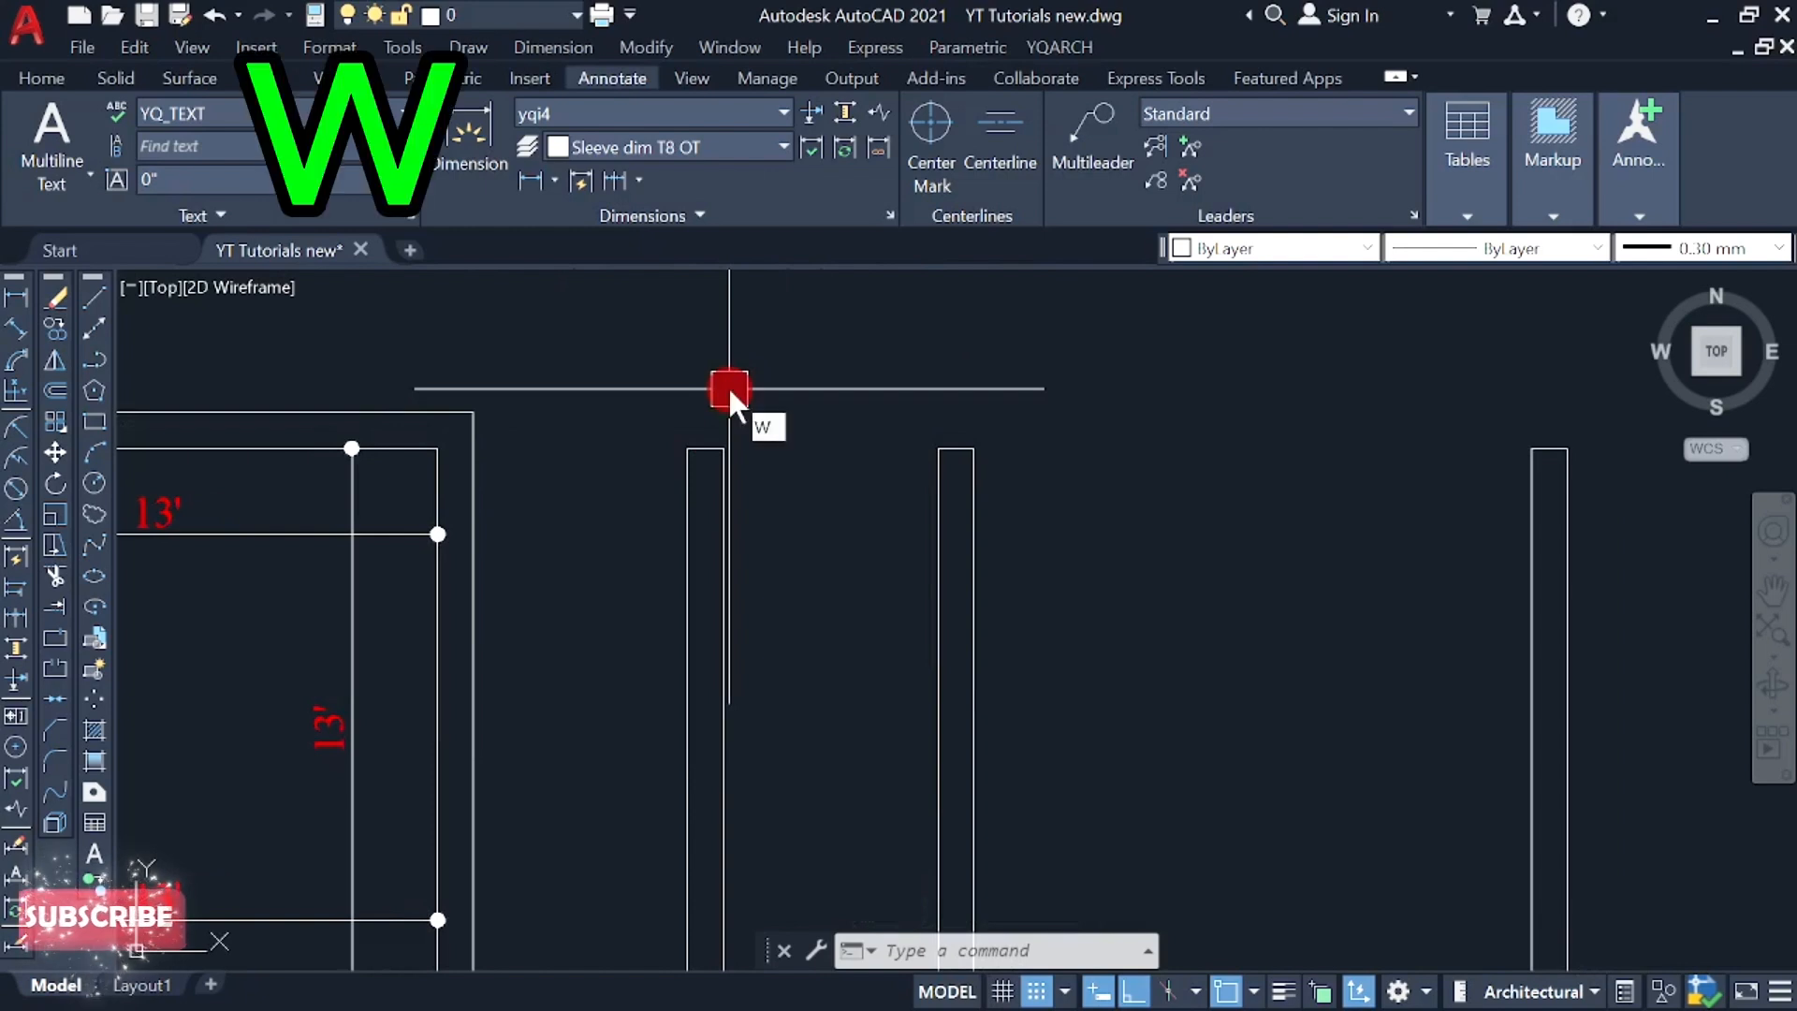
pyautogui.press('Return')
pyautogui.moveTo(575, 408); pyautogui.dragTo(561, 426, button='middle')
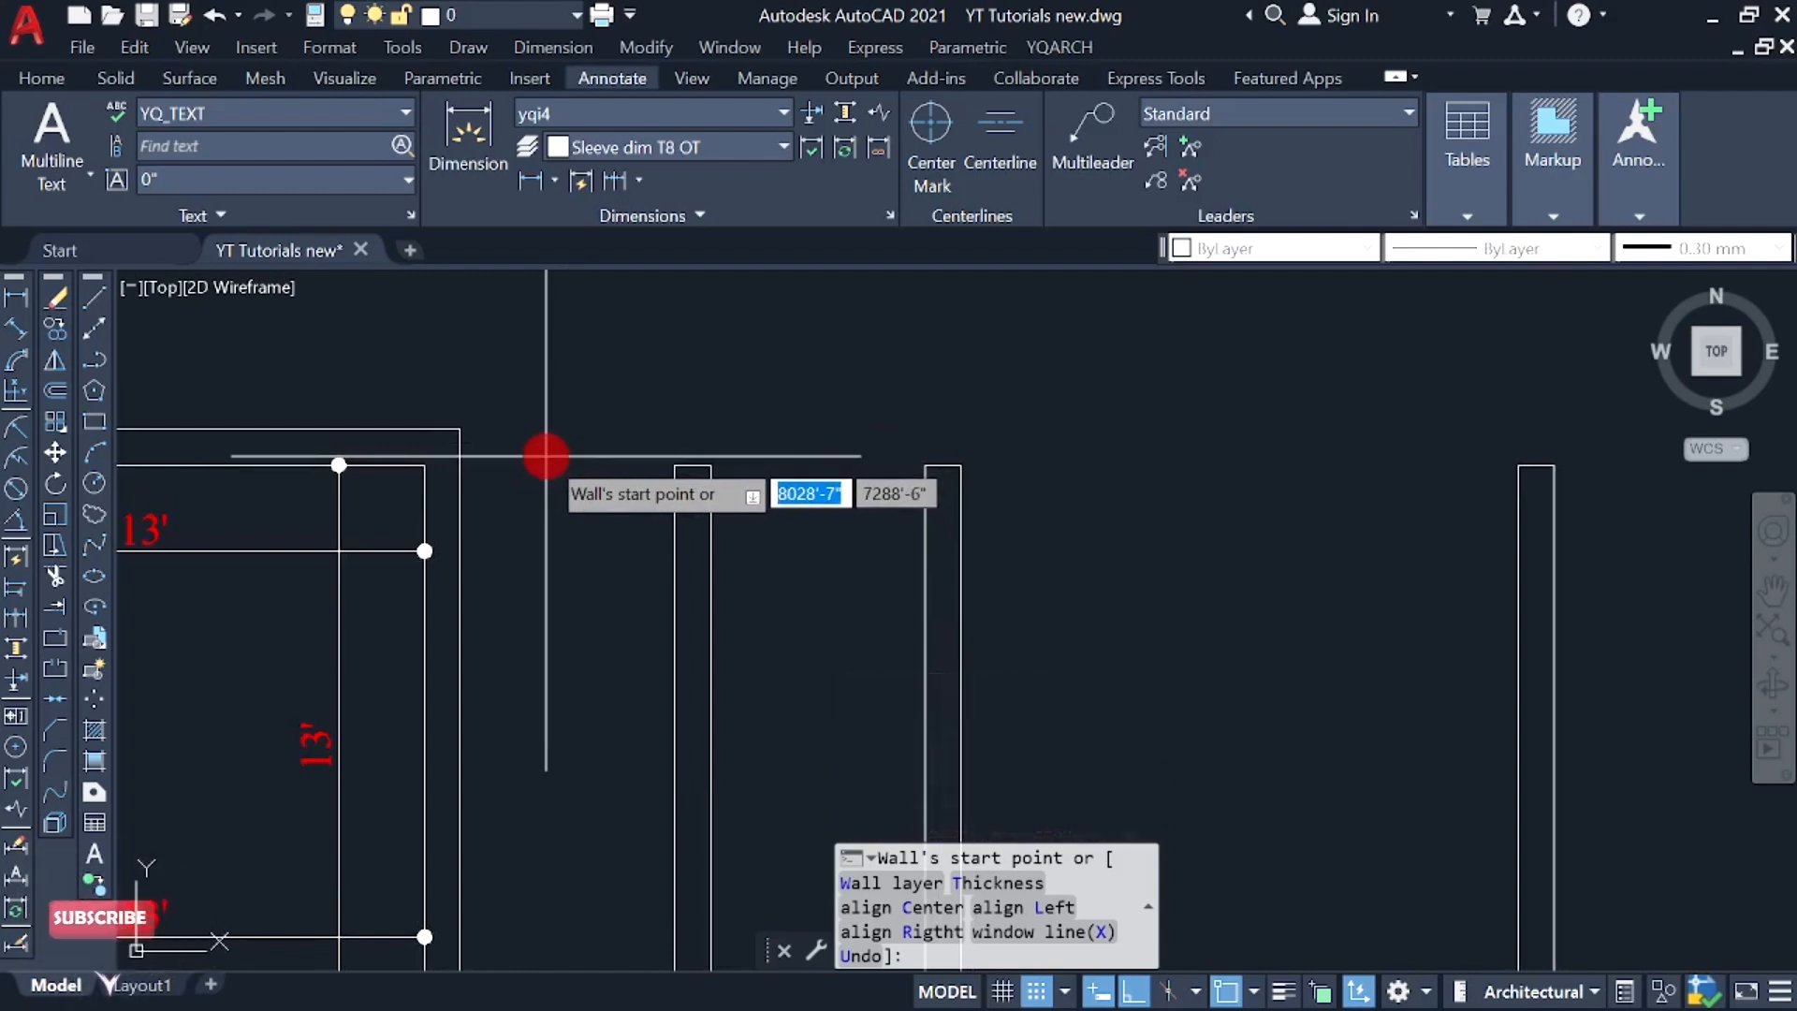
pyautogui.scroll(4, 440, 477)
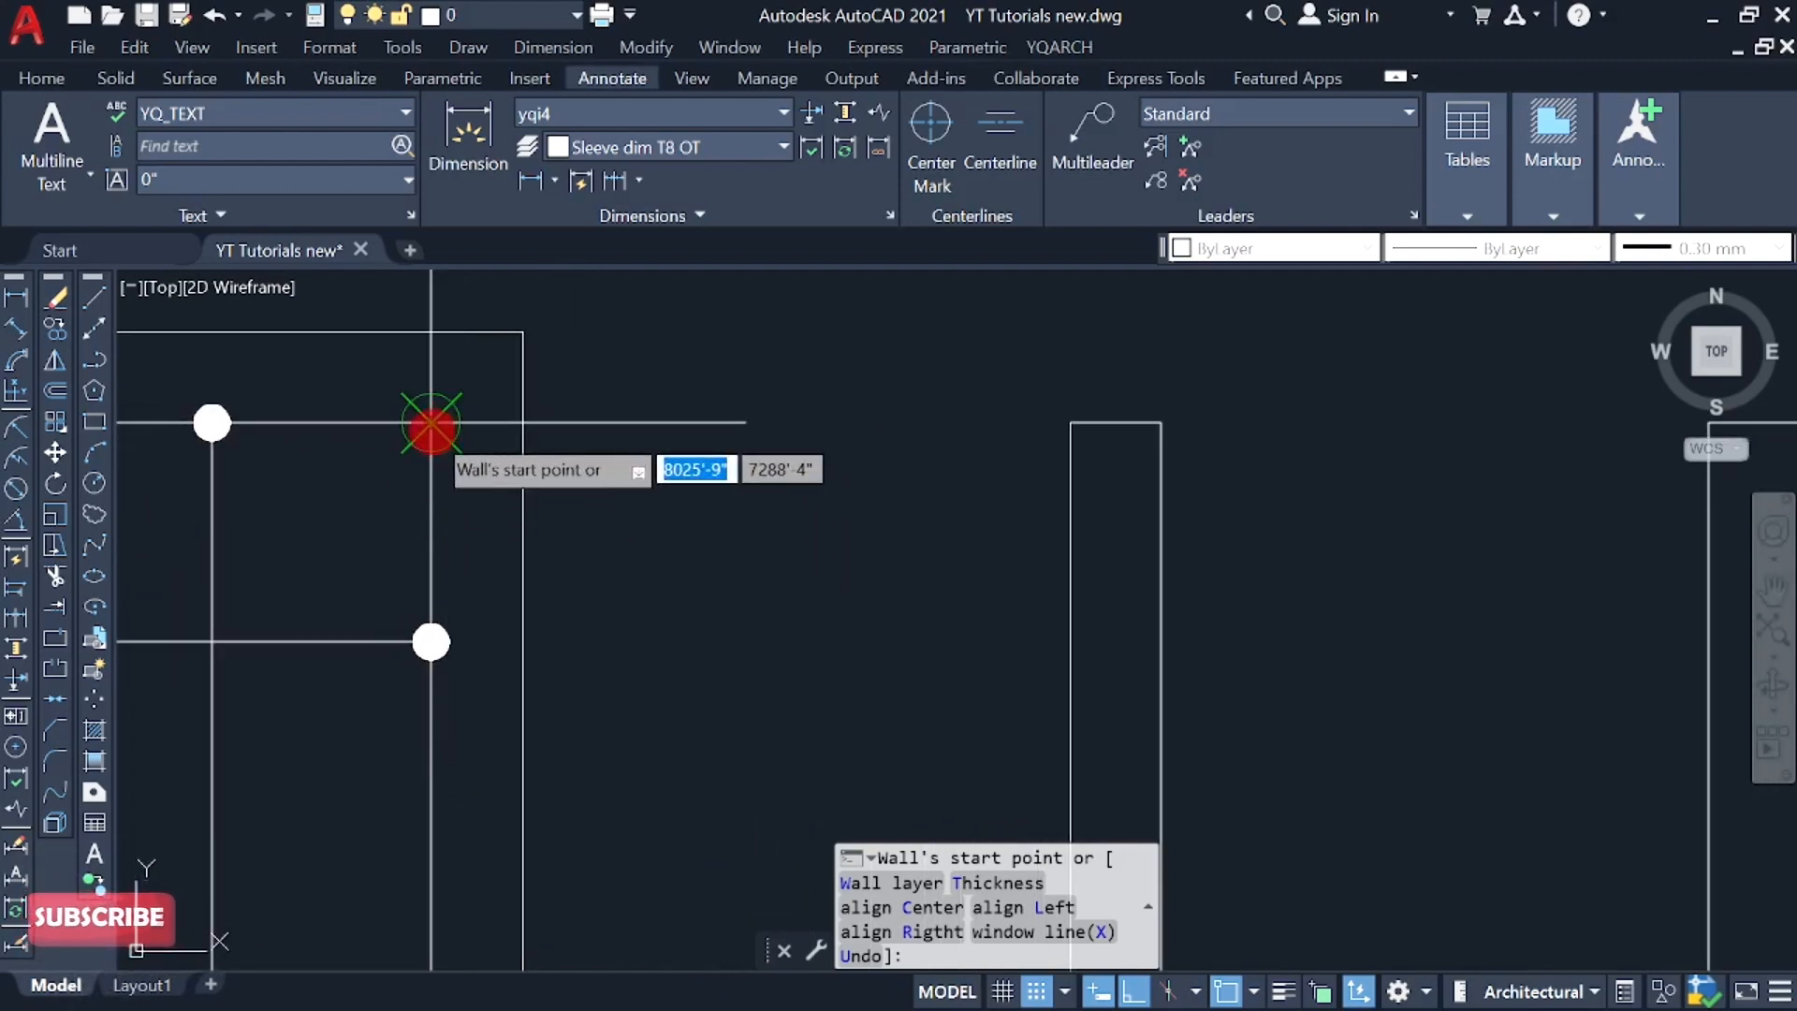
pyautogui.scroll(-3, 436, 450)
pyautogui.click(429, 424)
pyautogui.scroll(2, 539, 450)
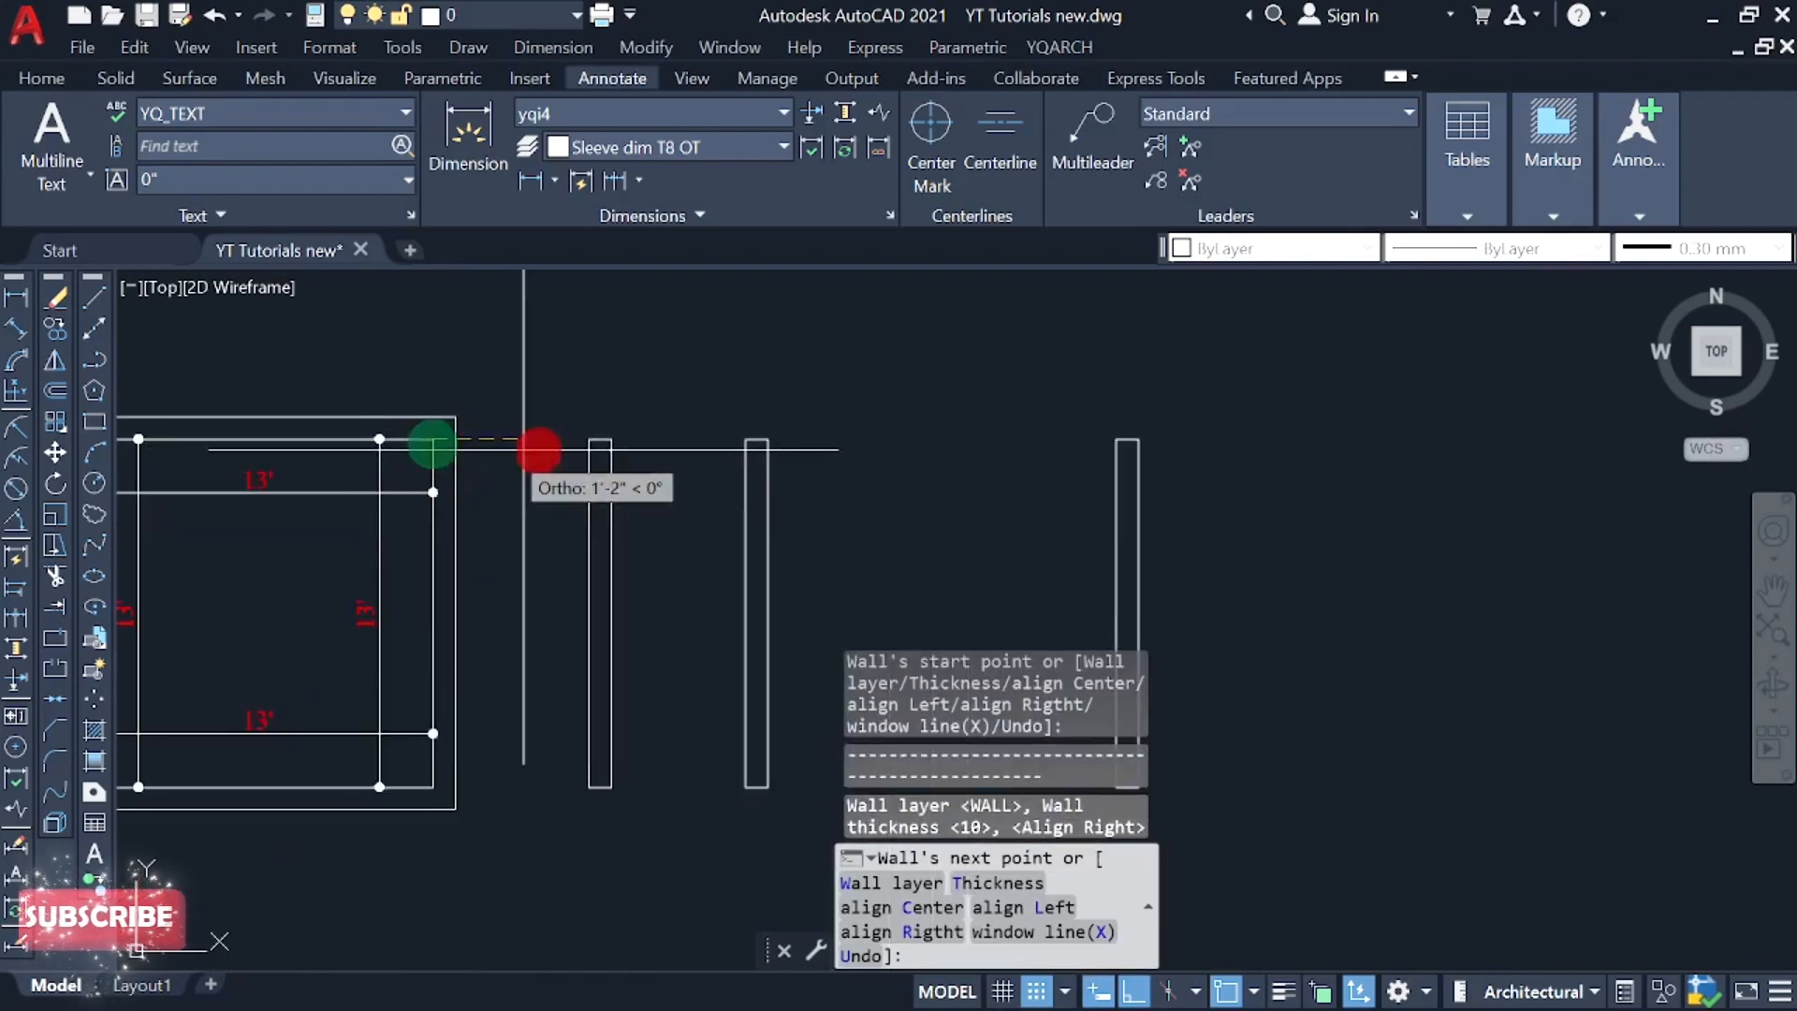
pyautogui.scroll(2, 1116, 447)
pyautogui.scroll(-2, 1060, 447)
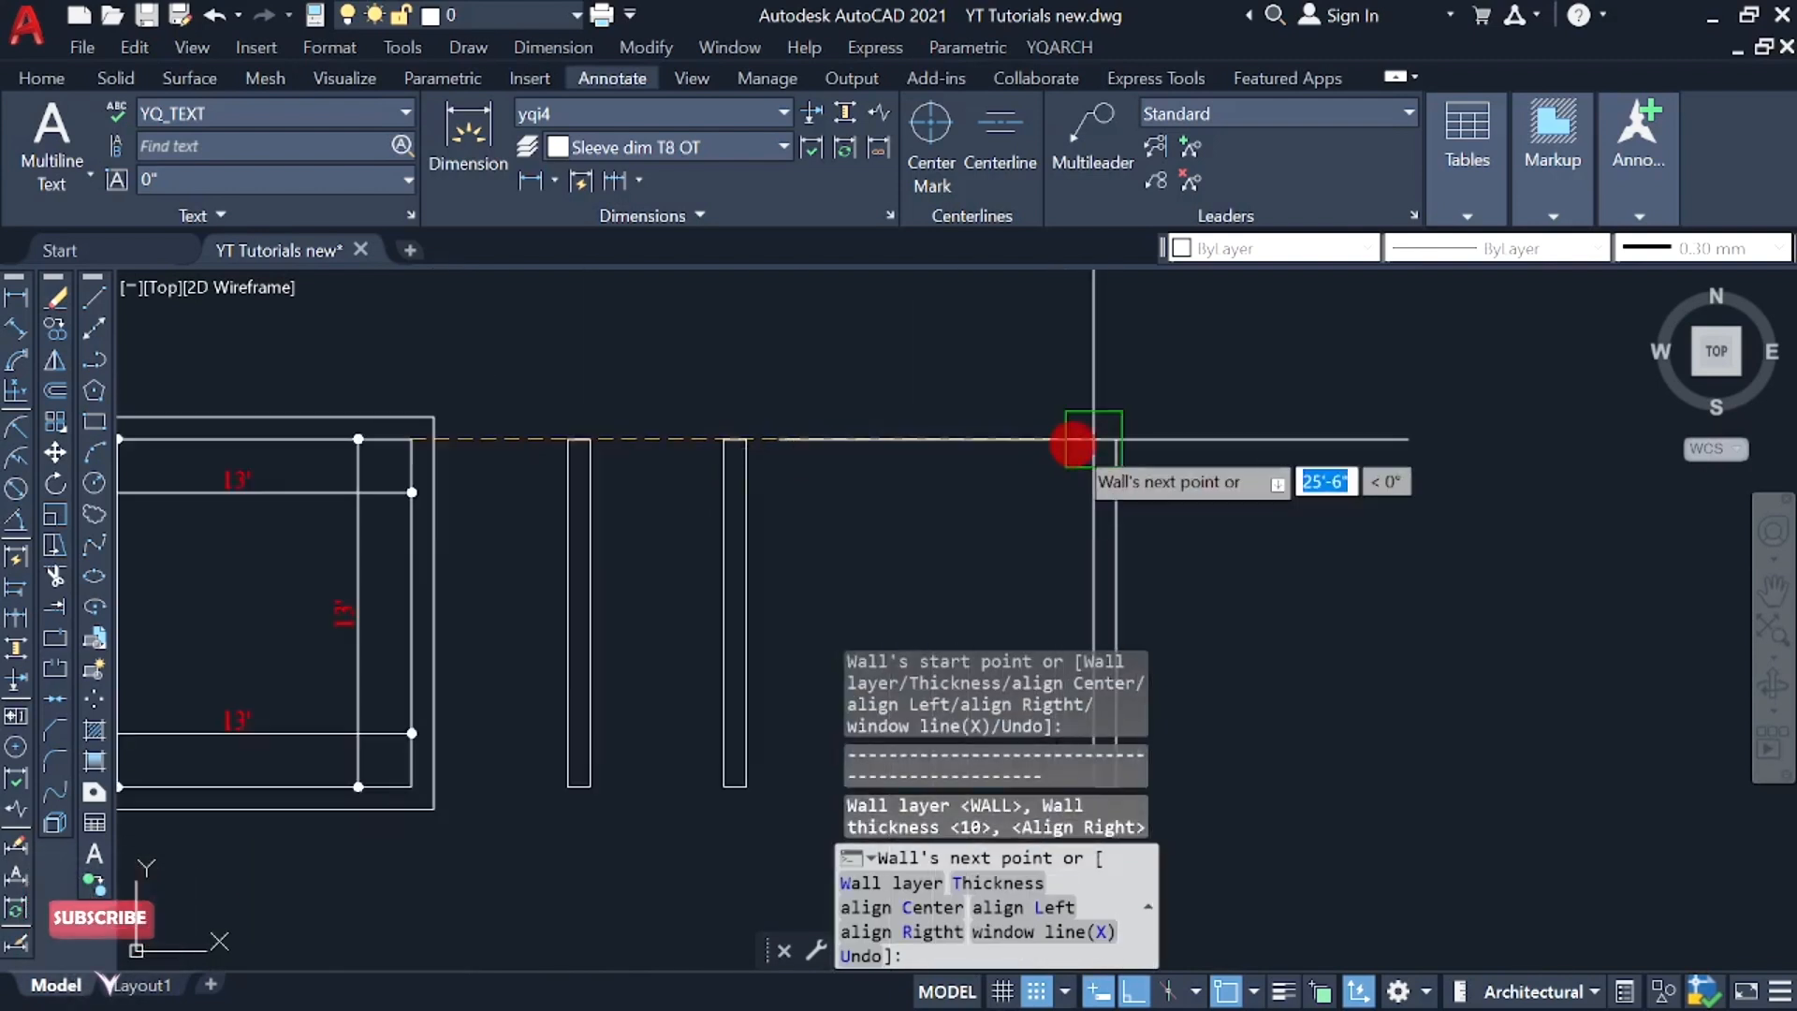
pyautogui.click(1073, 444)
pyautogui.press('Return')
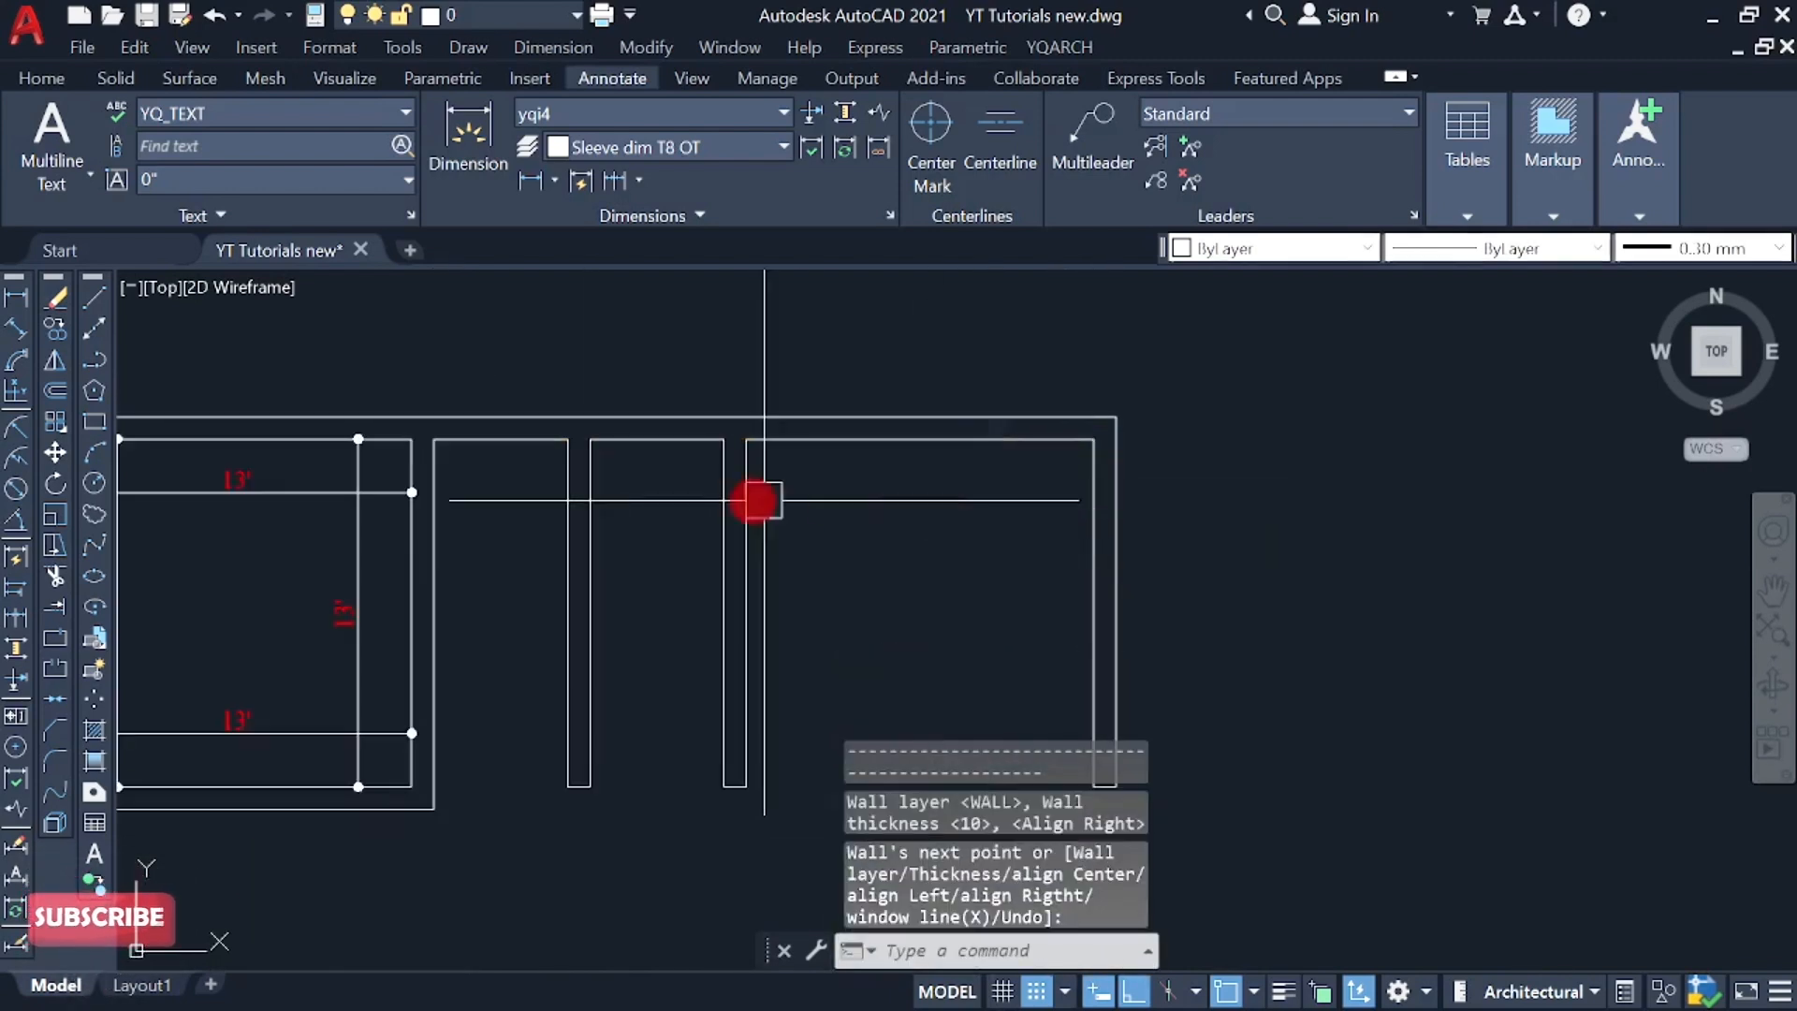
# - Offset the upper wall 7' downward with WWO, placing a horizontal wall across the two narrow bays beside the dimensioned room
pyautogui.moveTo(699, 500); pyautogui.dragTo(763, 486, button='middle')
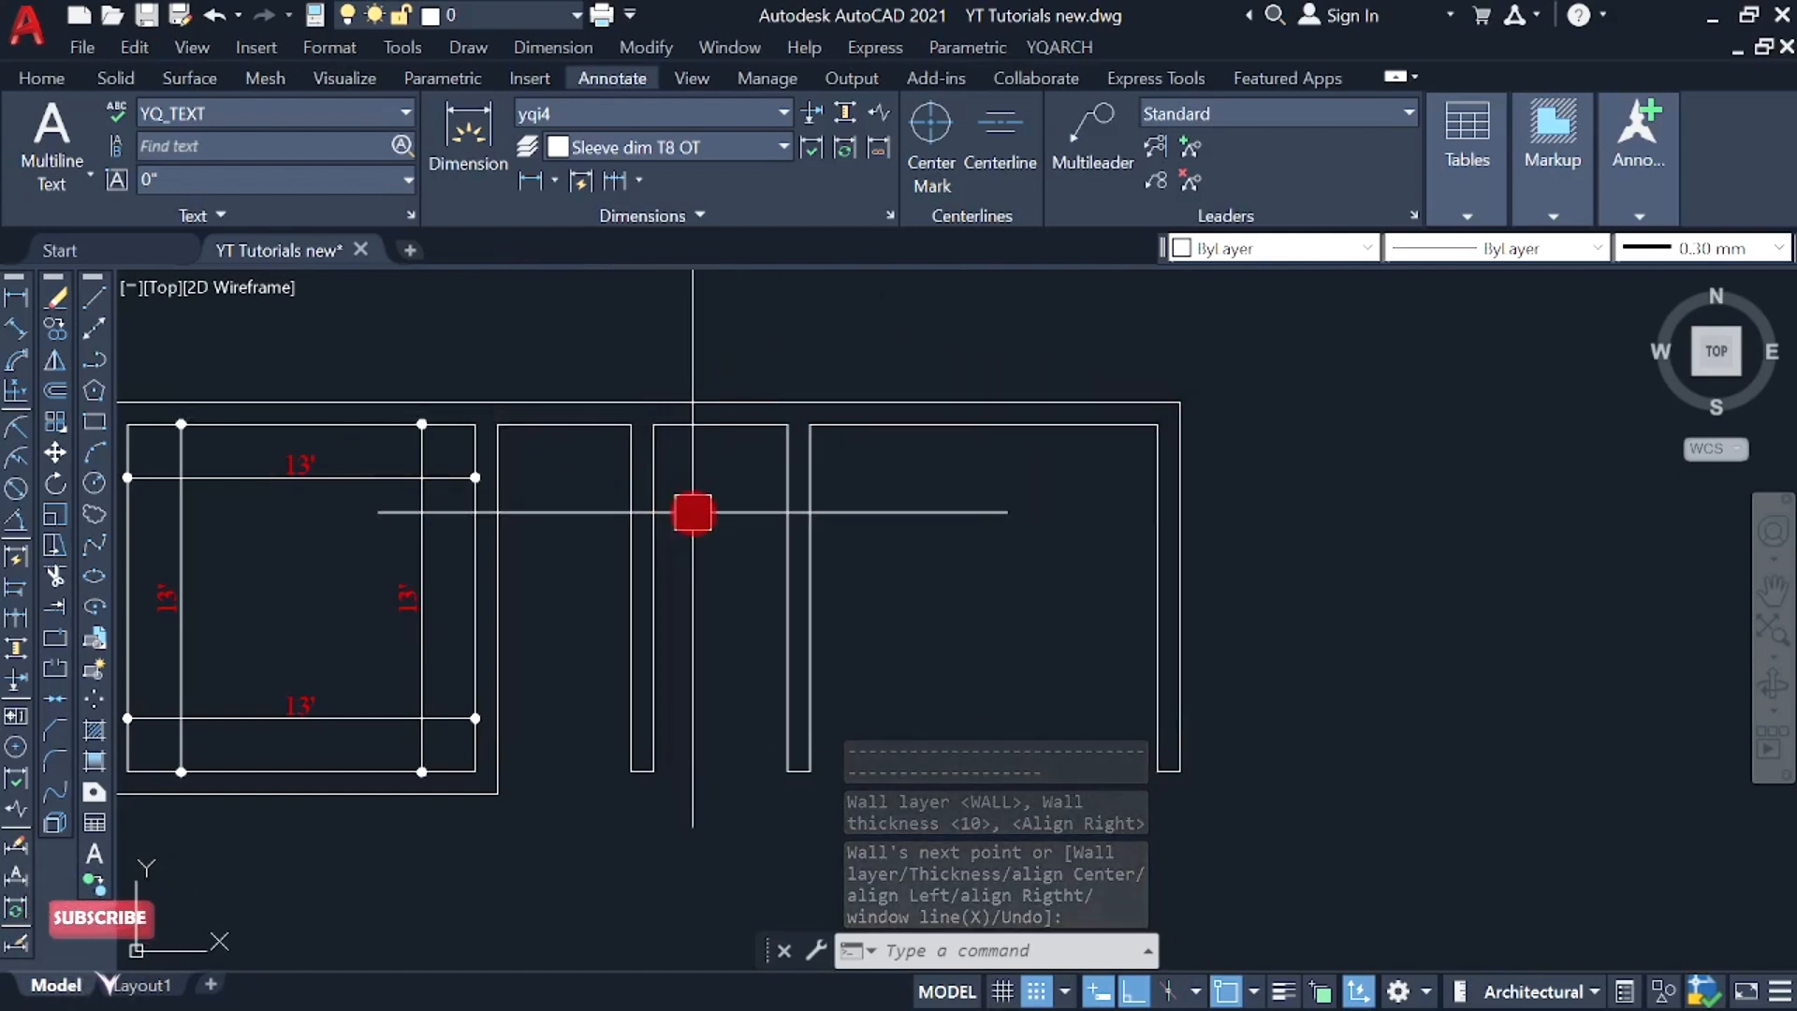
pyautogui.moveTo(615, 497); pyautogui.dragTo(650, 469, button='middle')
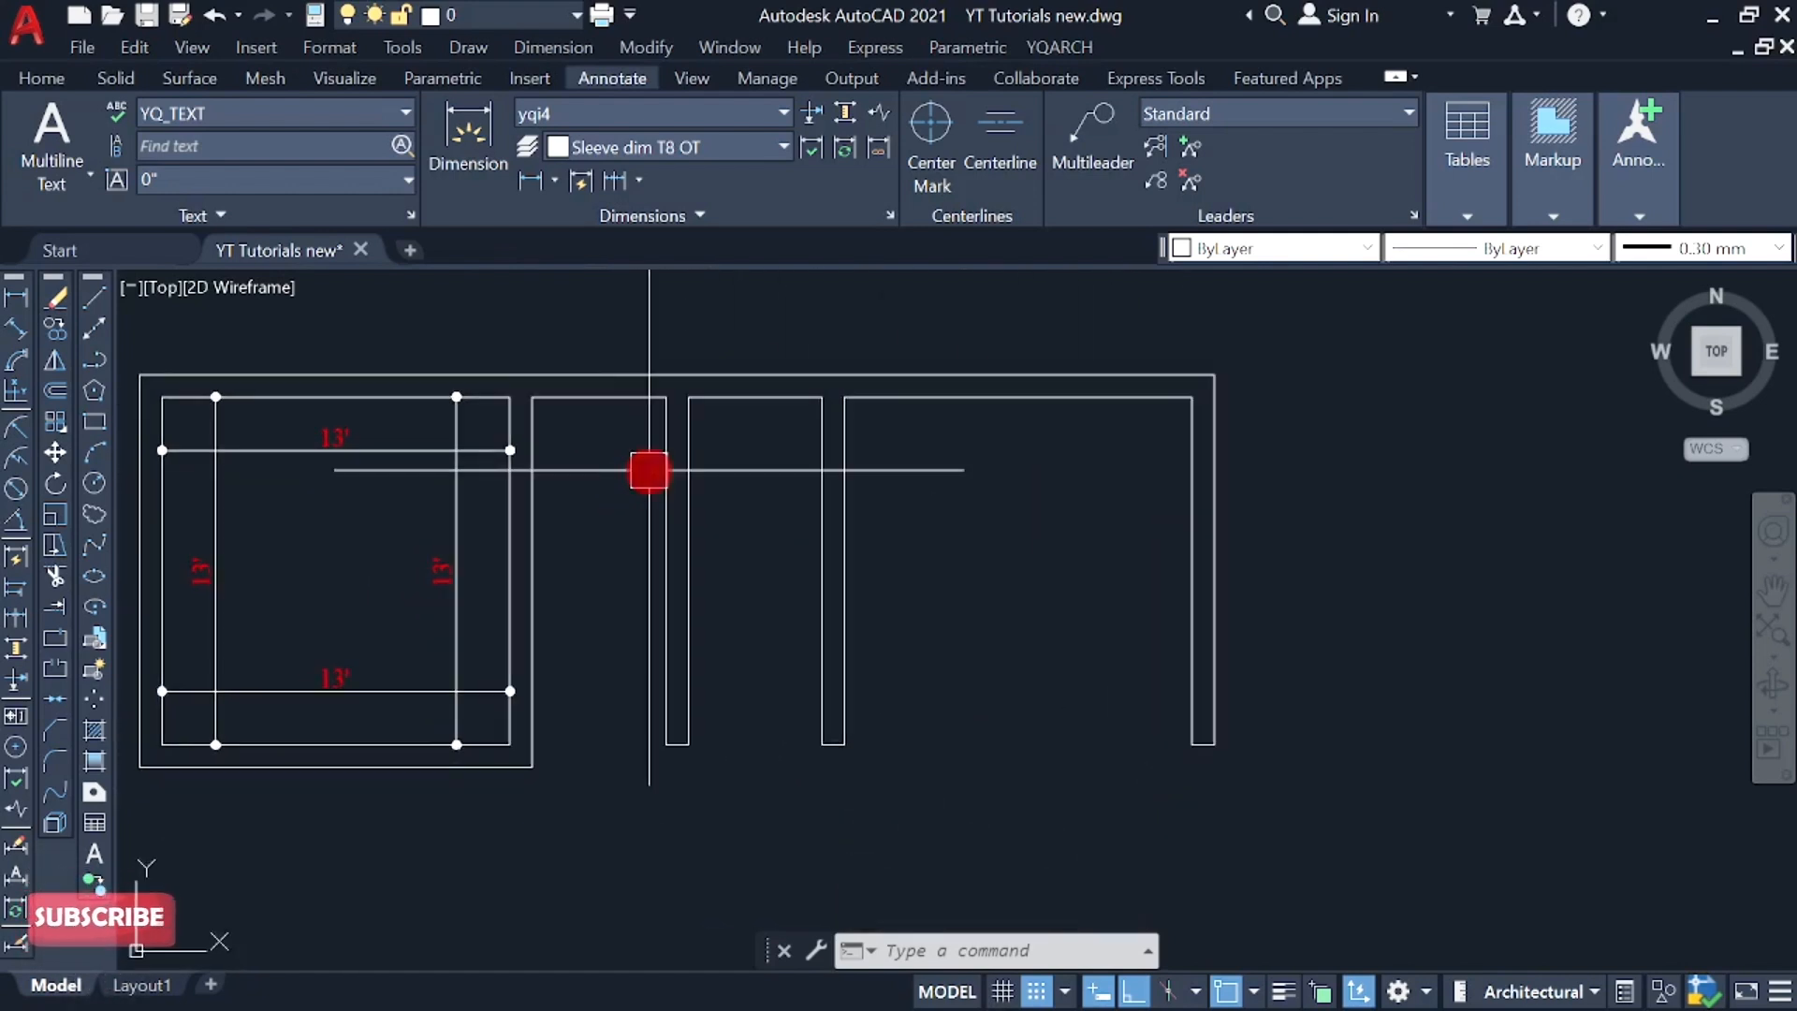
pyautogui.scroll(2, 606, 438)
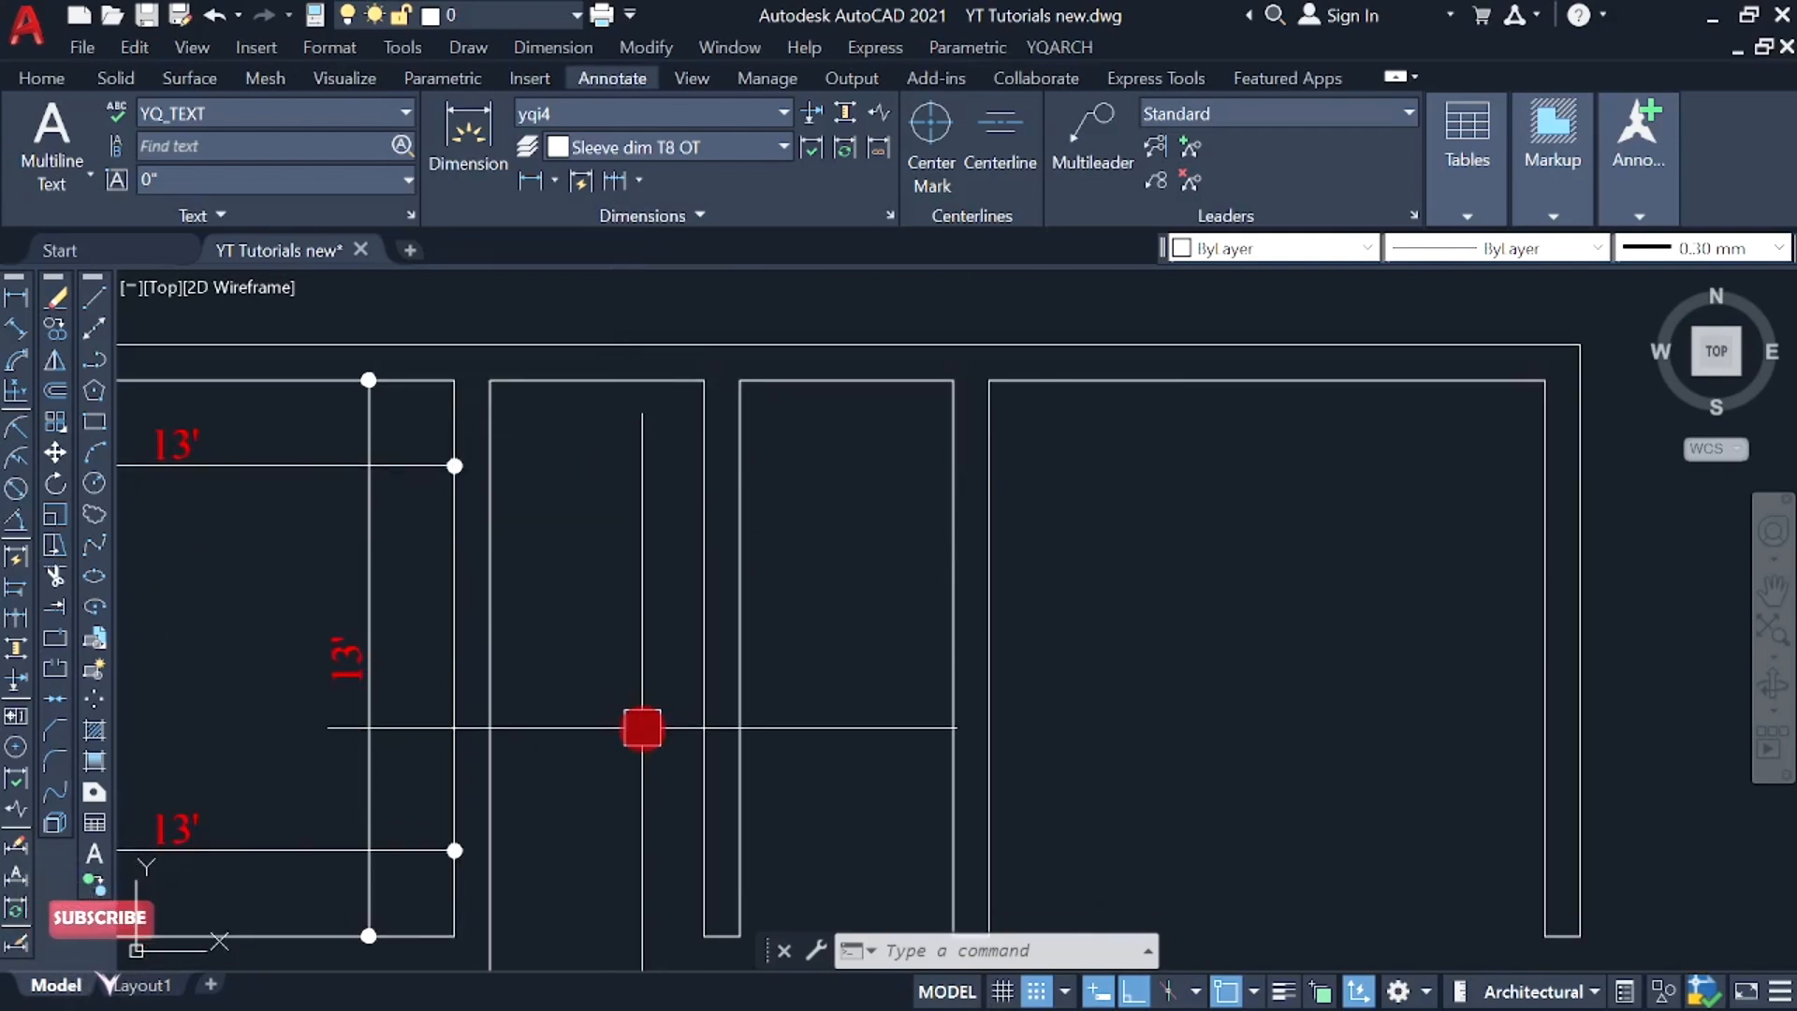
pyautogui.moveTo(643, 728); pyautogui.dragTo(607, 685, button='middle')
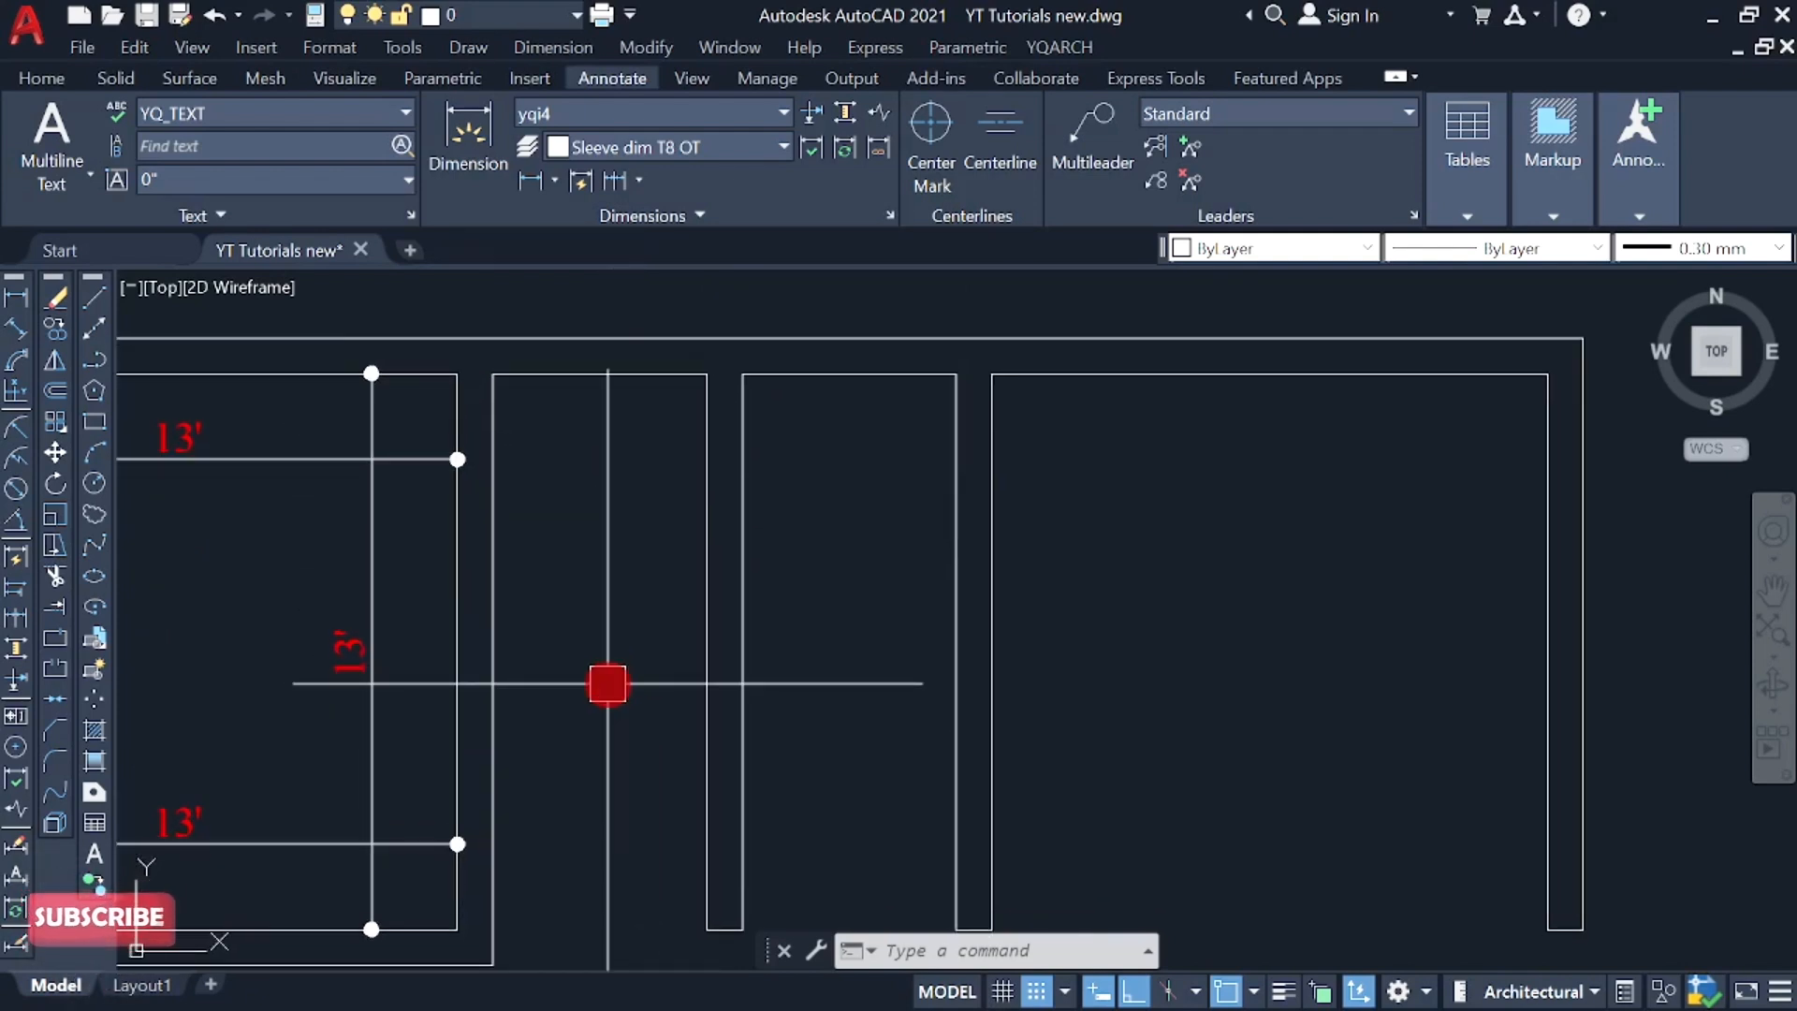
pyautogui.write('wwo')
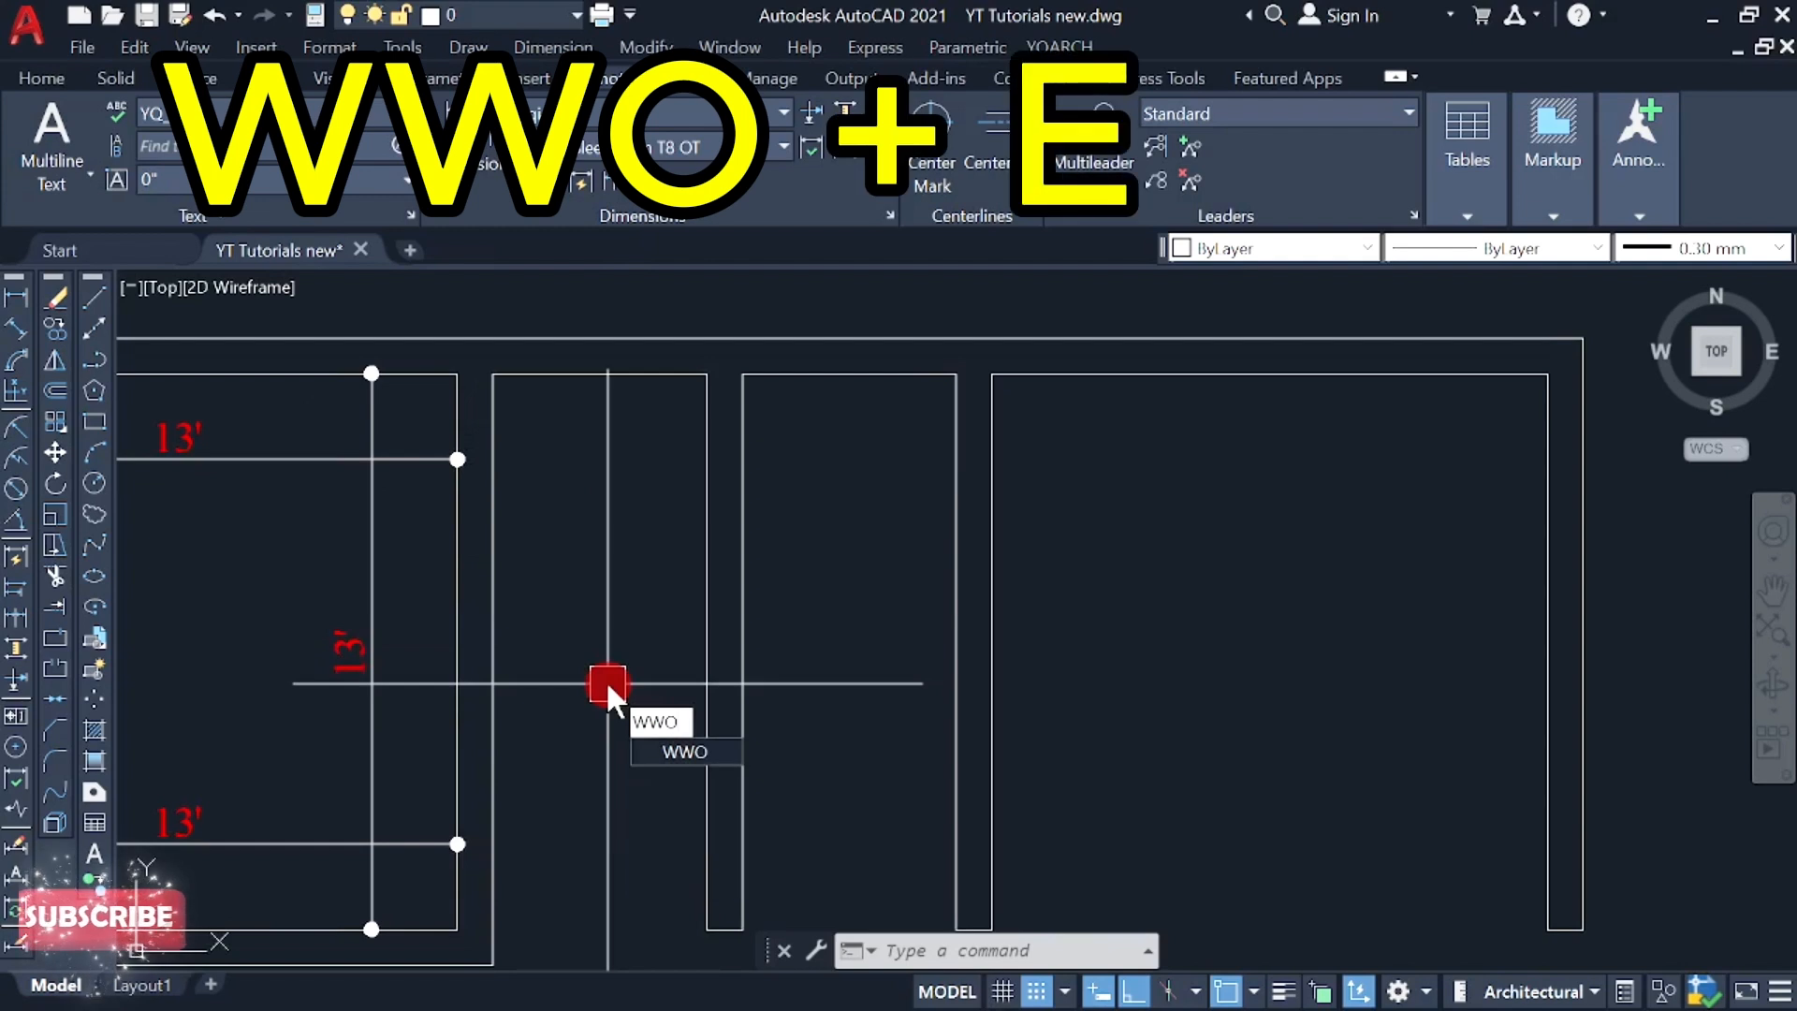
pyautogui.press('Return')
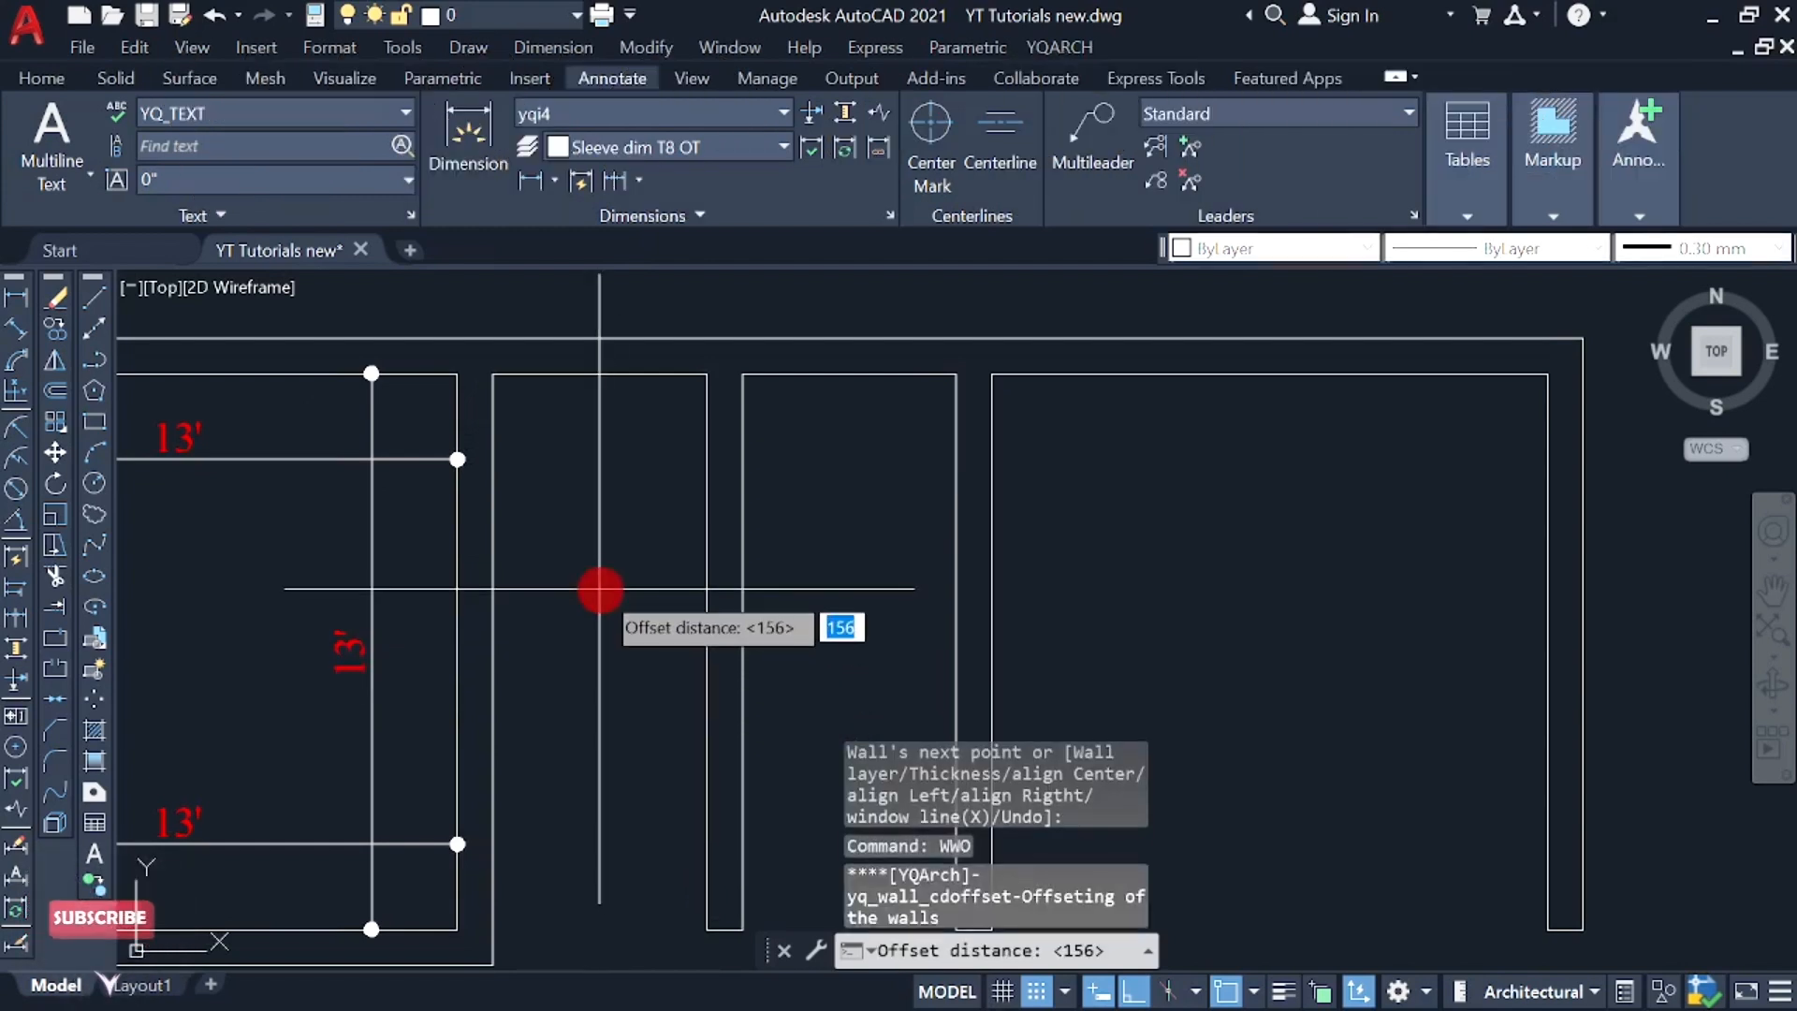
pyautogui.write("7'")
pyautogui.press('Return')
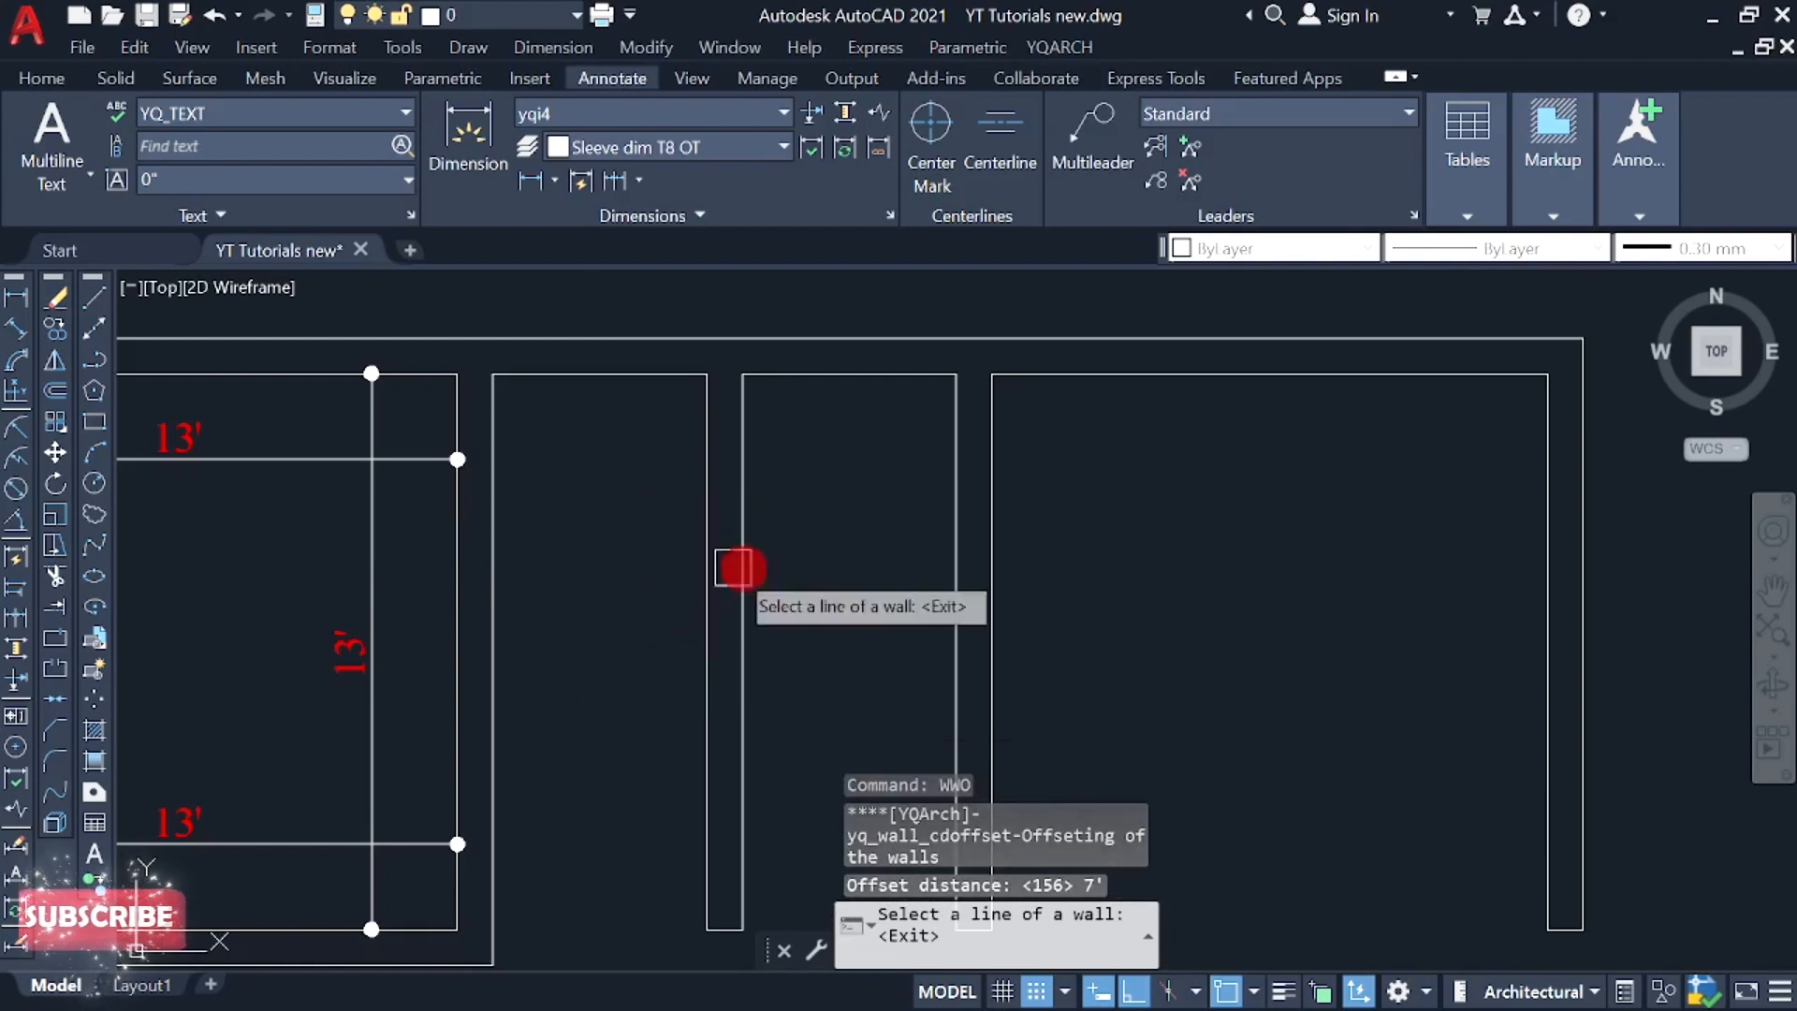
pyautogui.click(585, 378)
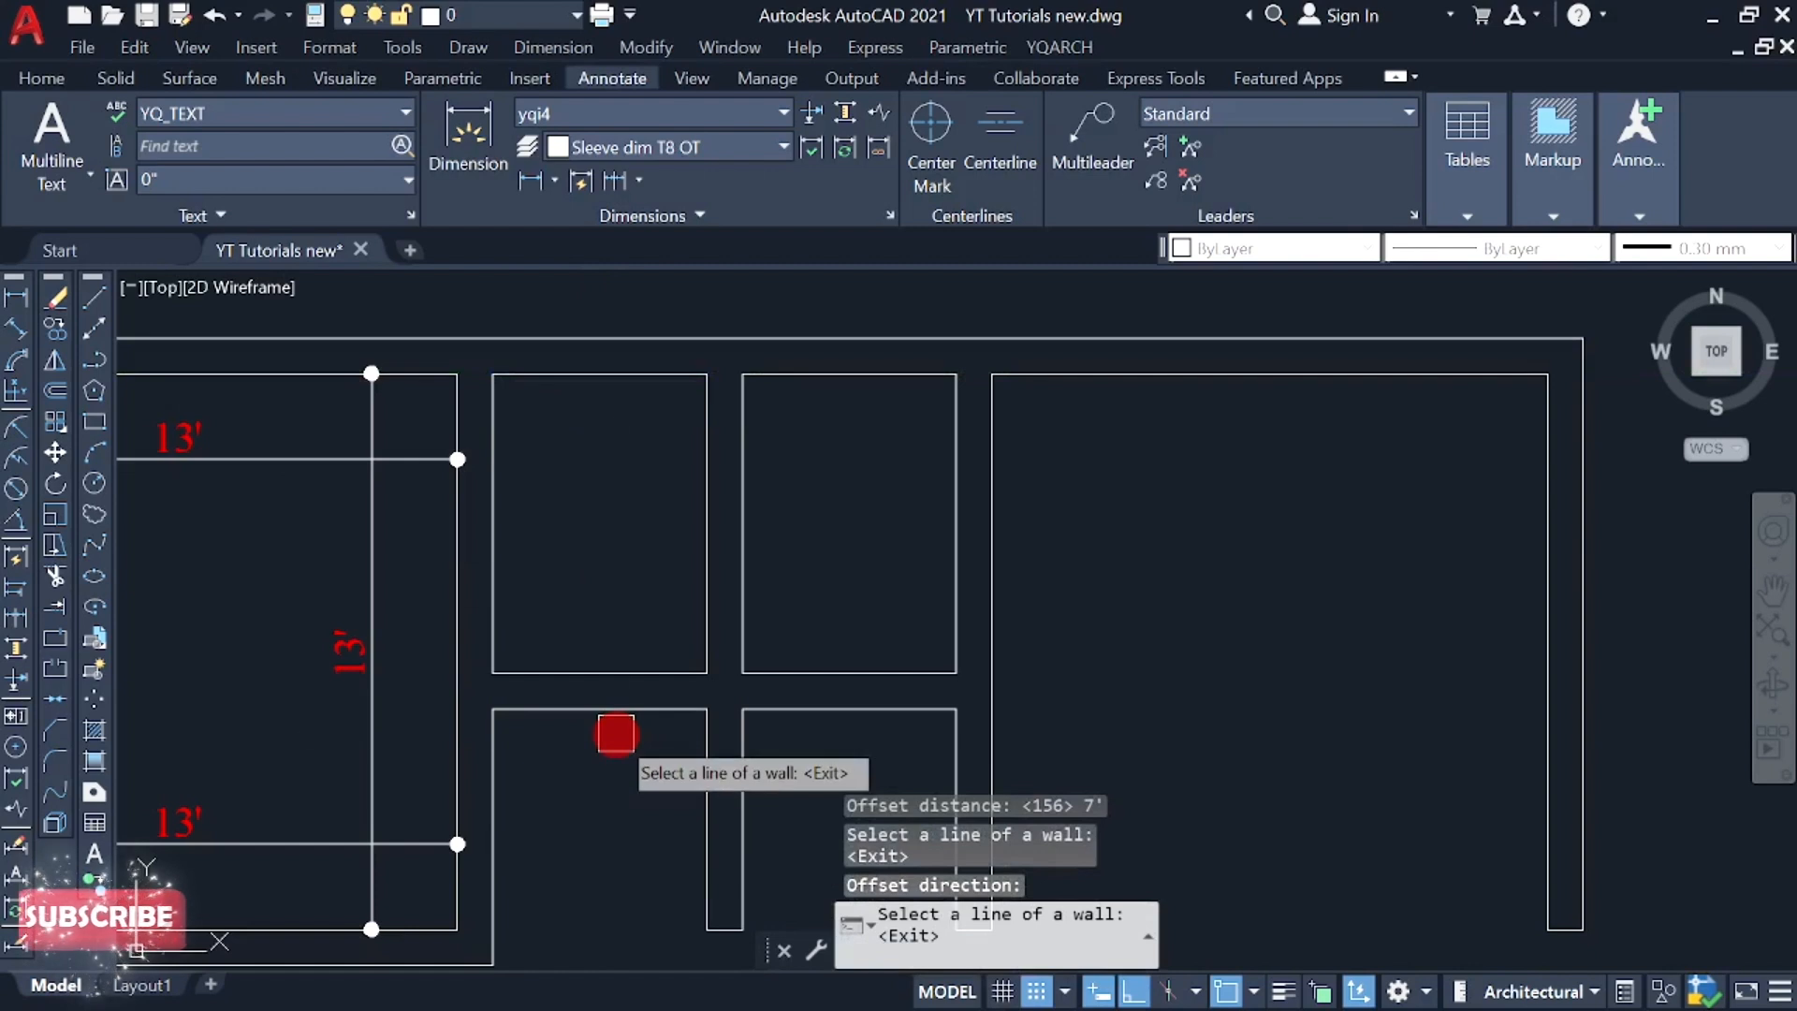
pyautogui.press('Return')
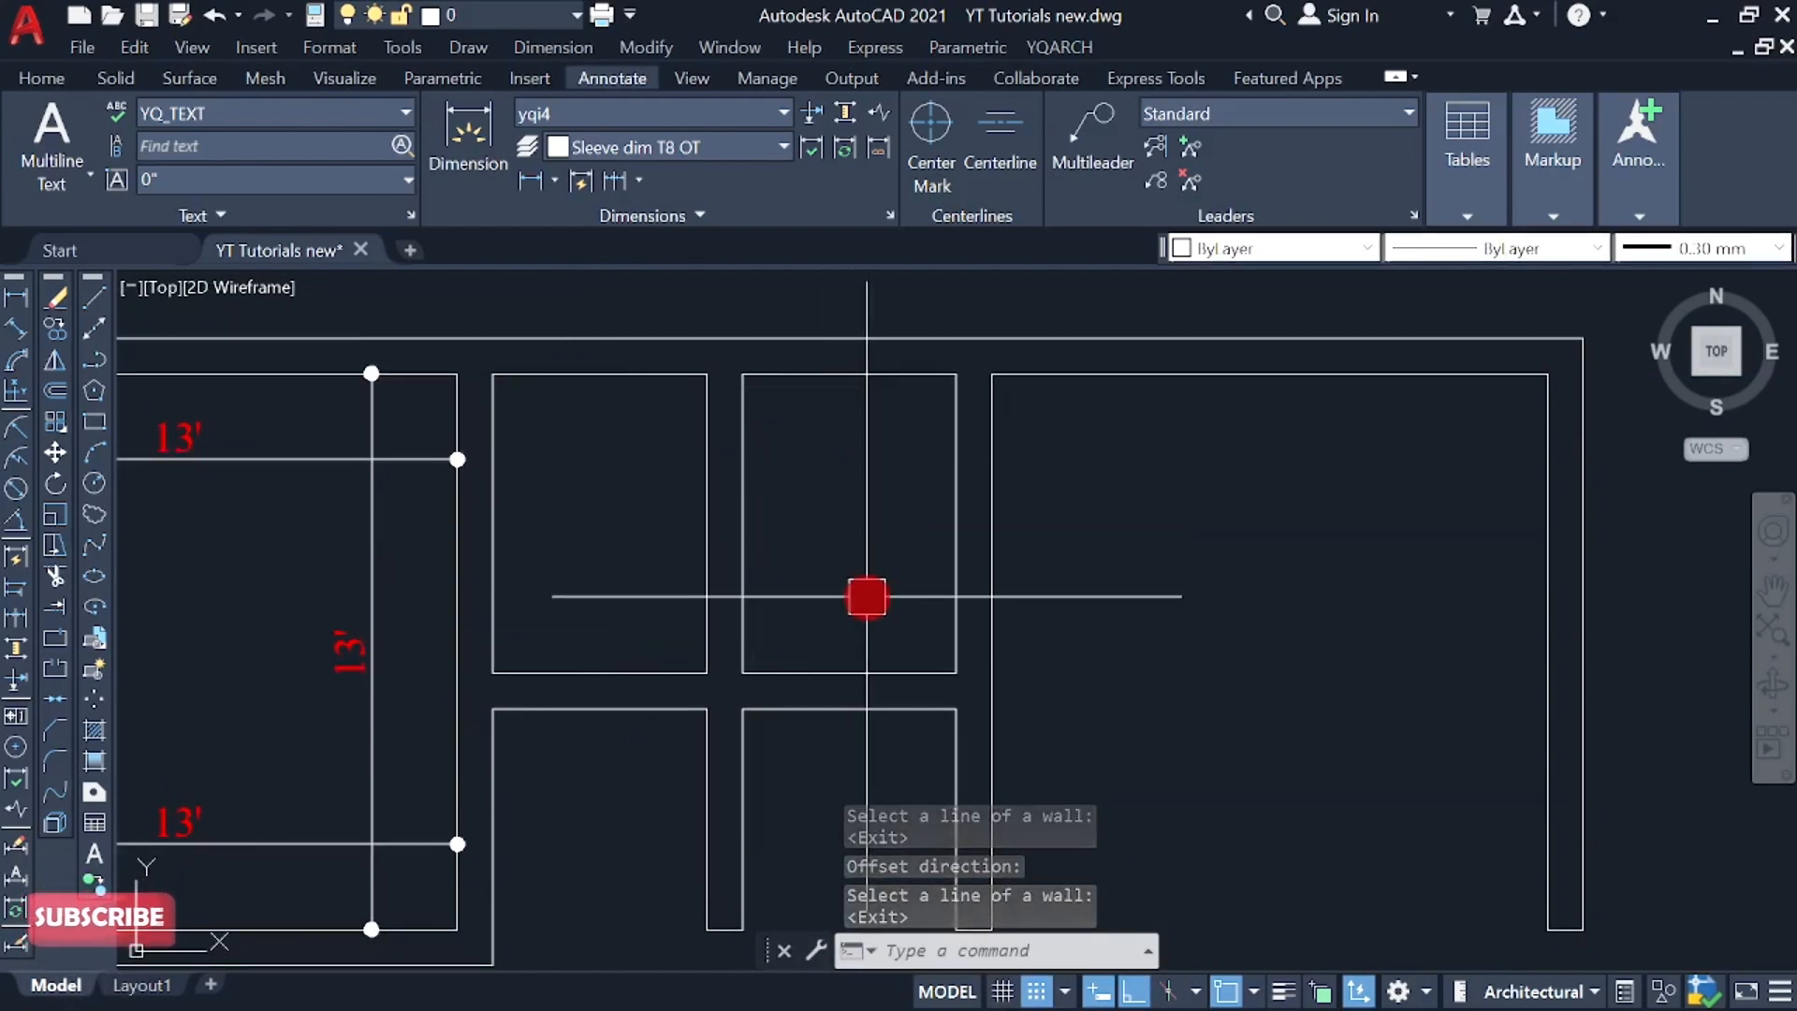
# - Erase the leftover stub of the middle vertical wall below the new horizontal wall
pyautogui.moveTo(649, 602)
pyautogui.mouseDown(button='middle')
pyautogui.moveTo(636, 779)
pyautogui.moveTo(617, 756)
pyautogui.mouseUp(button='middle')
pyautogui.click(726, 846)
pyautogui.click(609, 718)
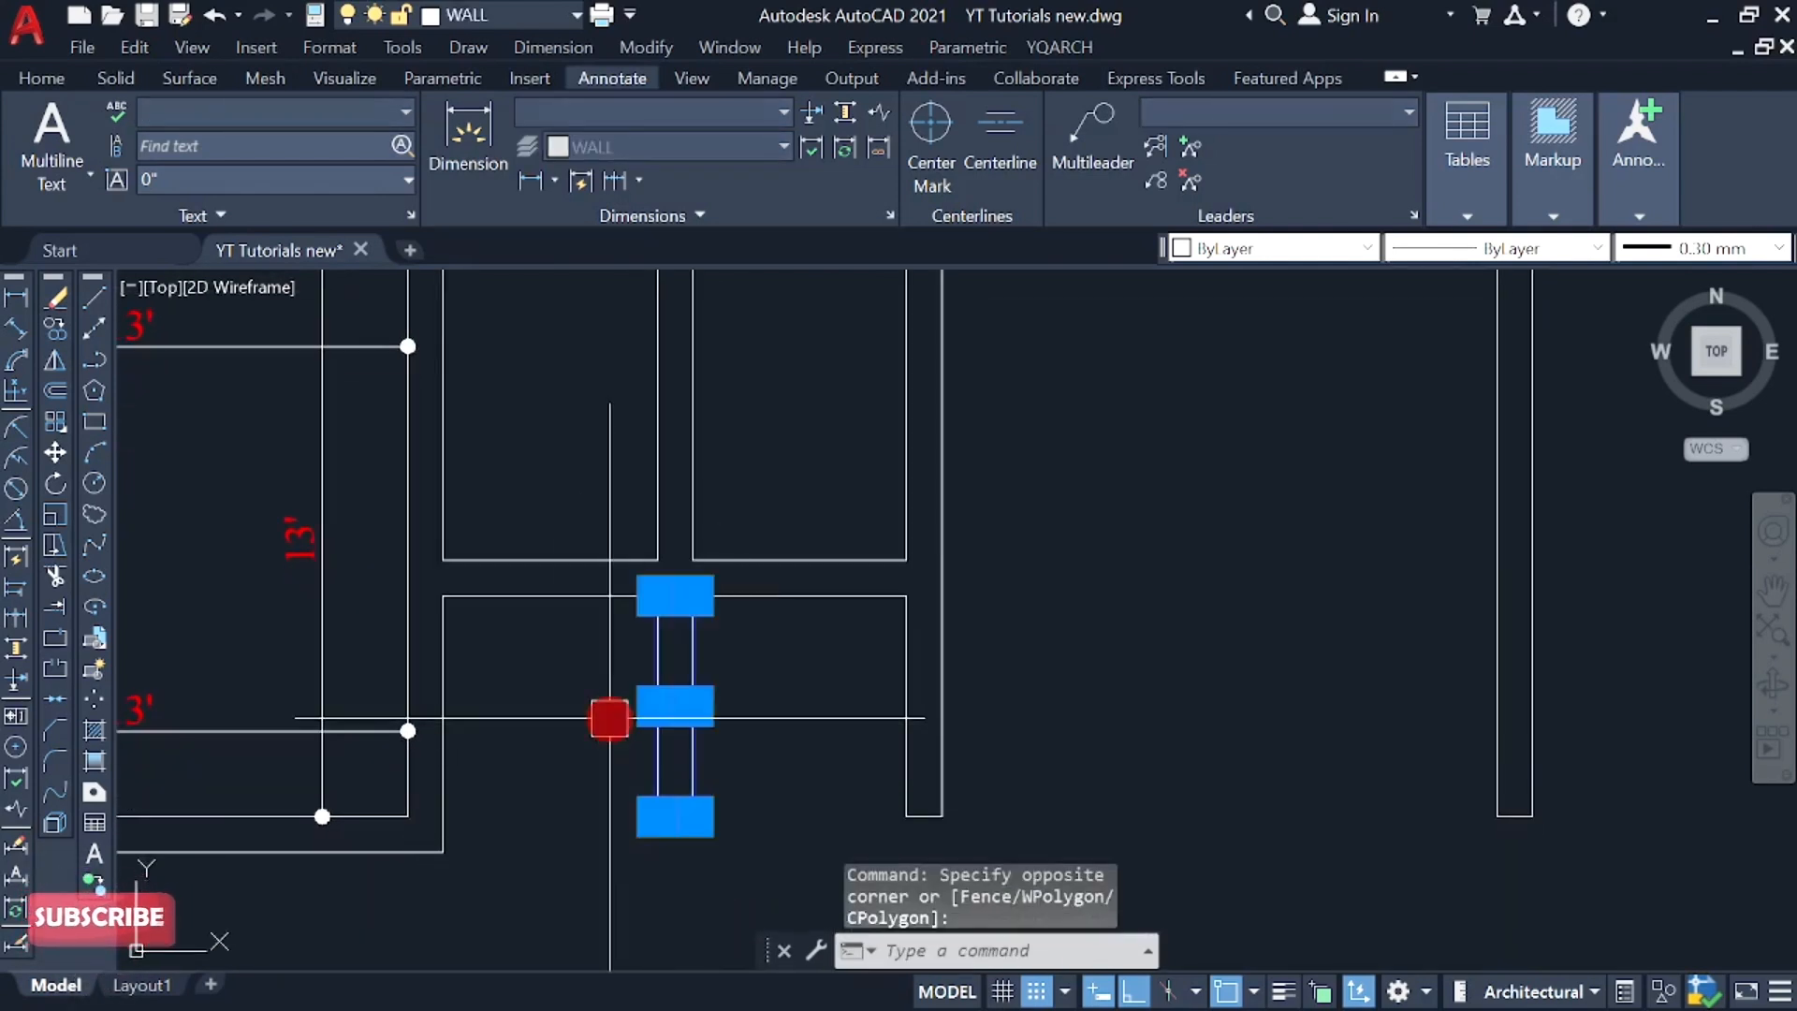
pyautogui.press('Delete')
# - Join the two segments of the horizontal wall's lower line across the gap and check the resulting single line
pyautogui.scroll(2, 649, 618)
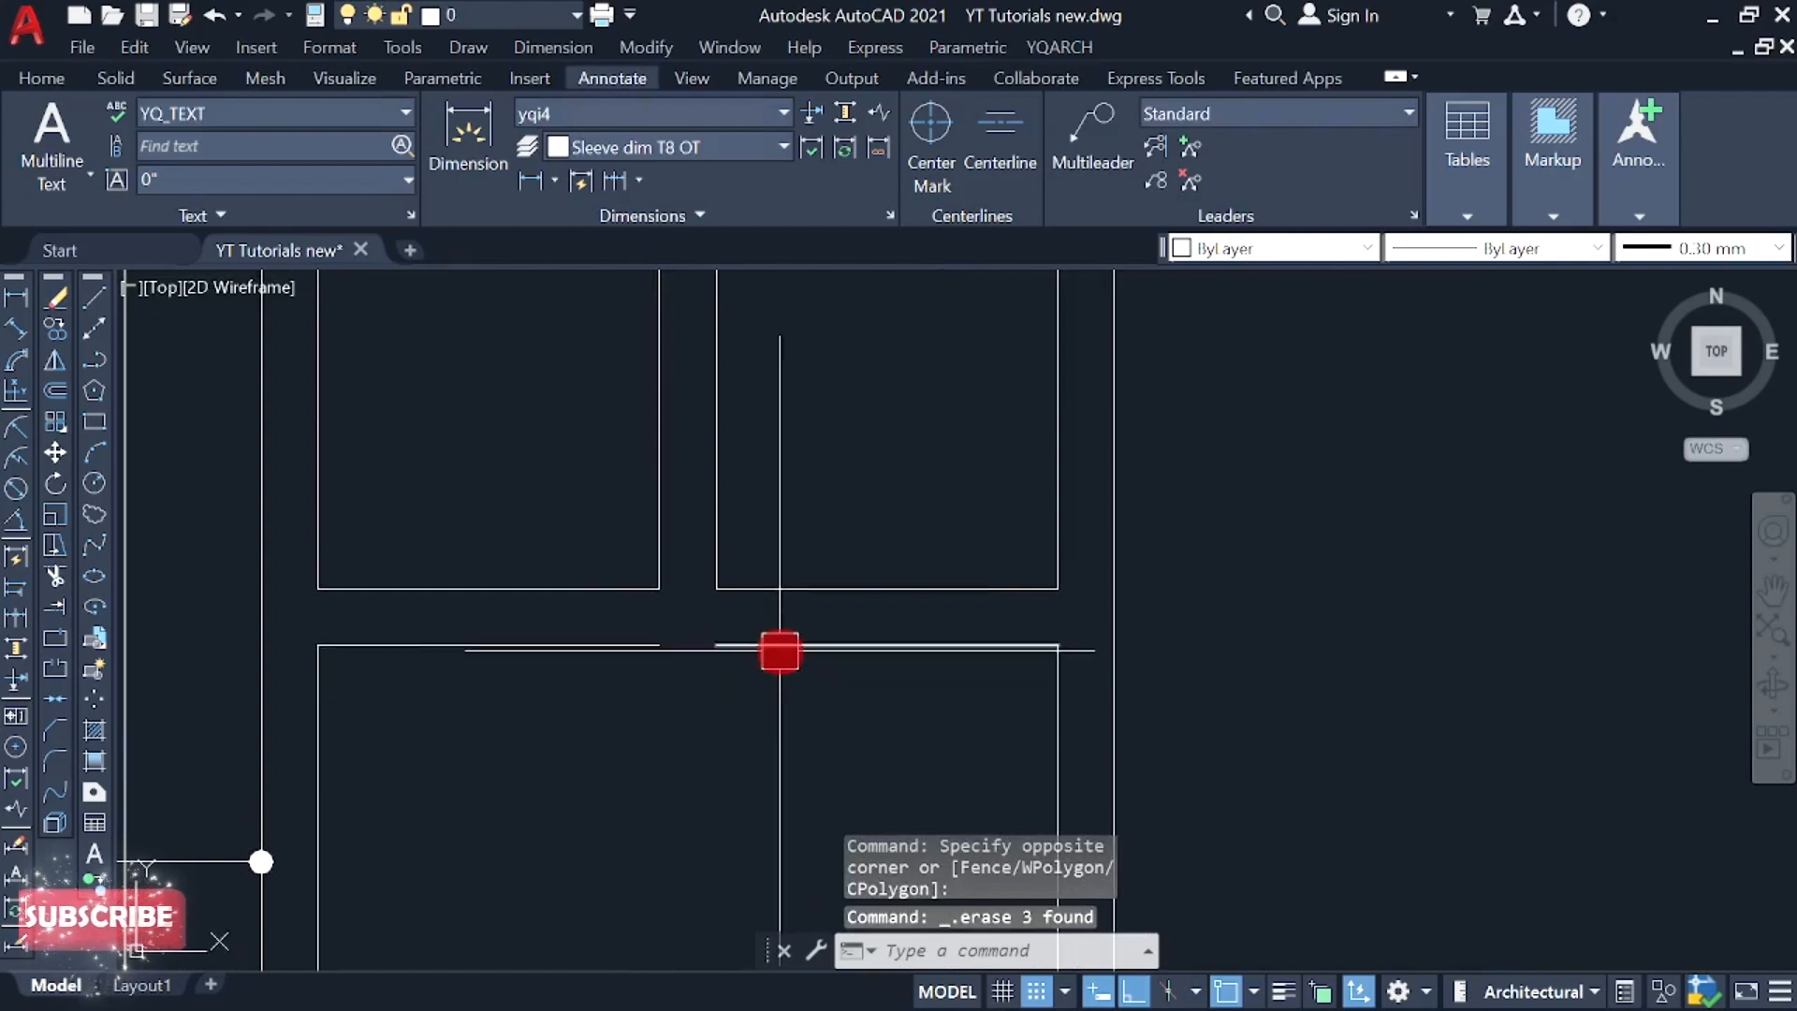
pyautogui.scroll(1, 621, 648)
pyautogui.scroll(-1, 666, 683)
pyautogui.moveTo(685, 695); pyautogui.dragTo(681, 723, button='middle')
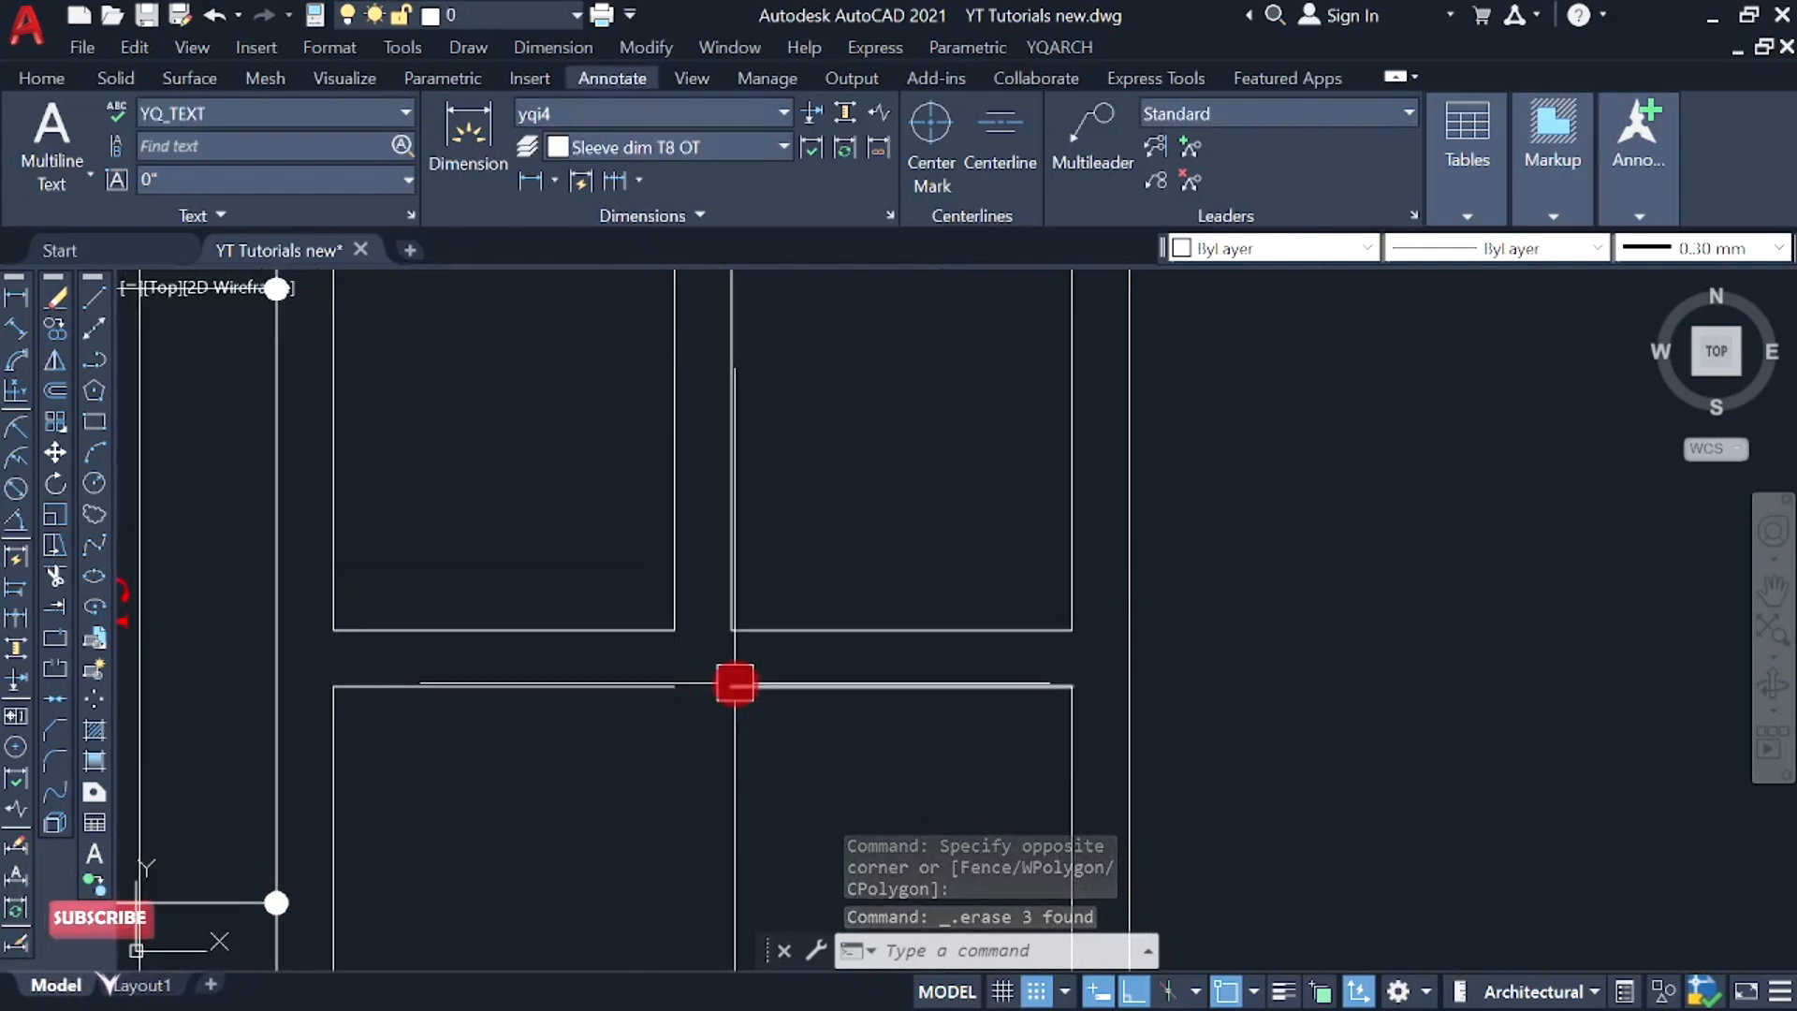
pyautogui.scroll(-1, 550, 706)
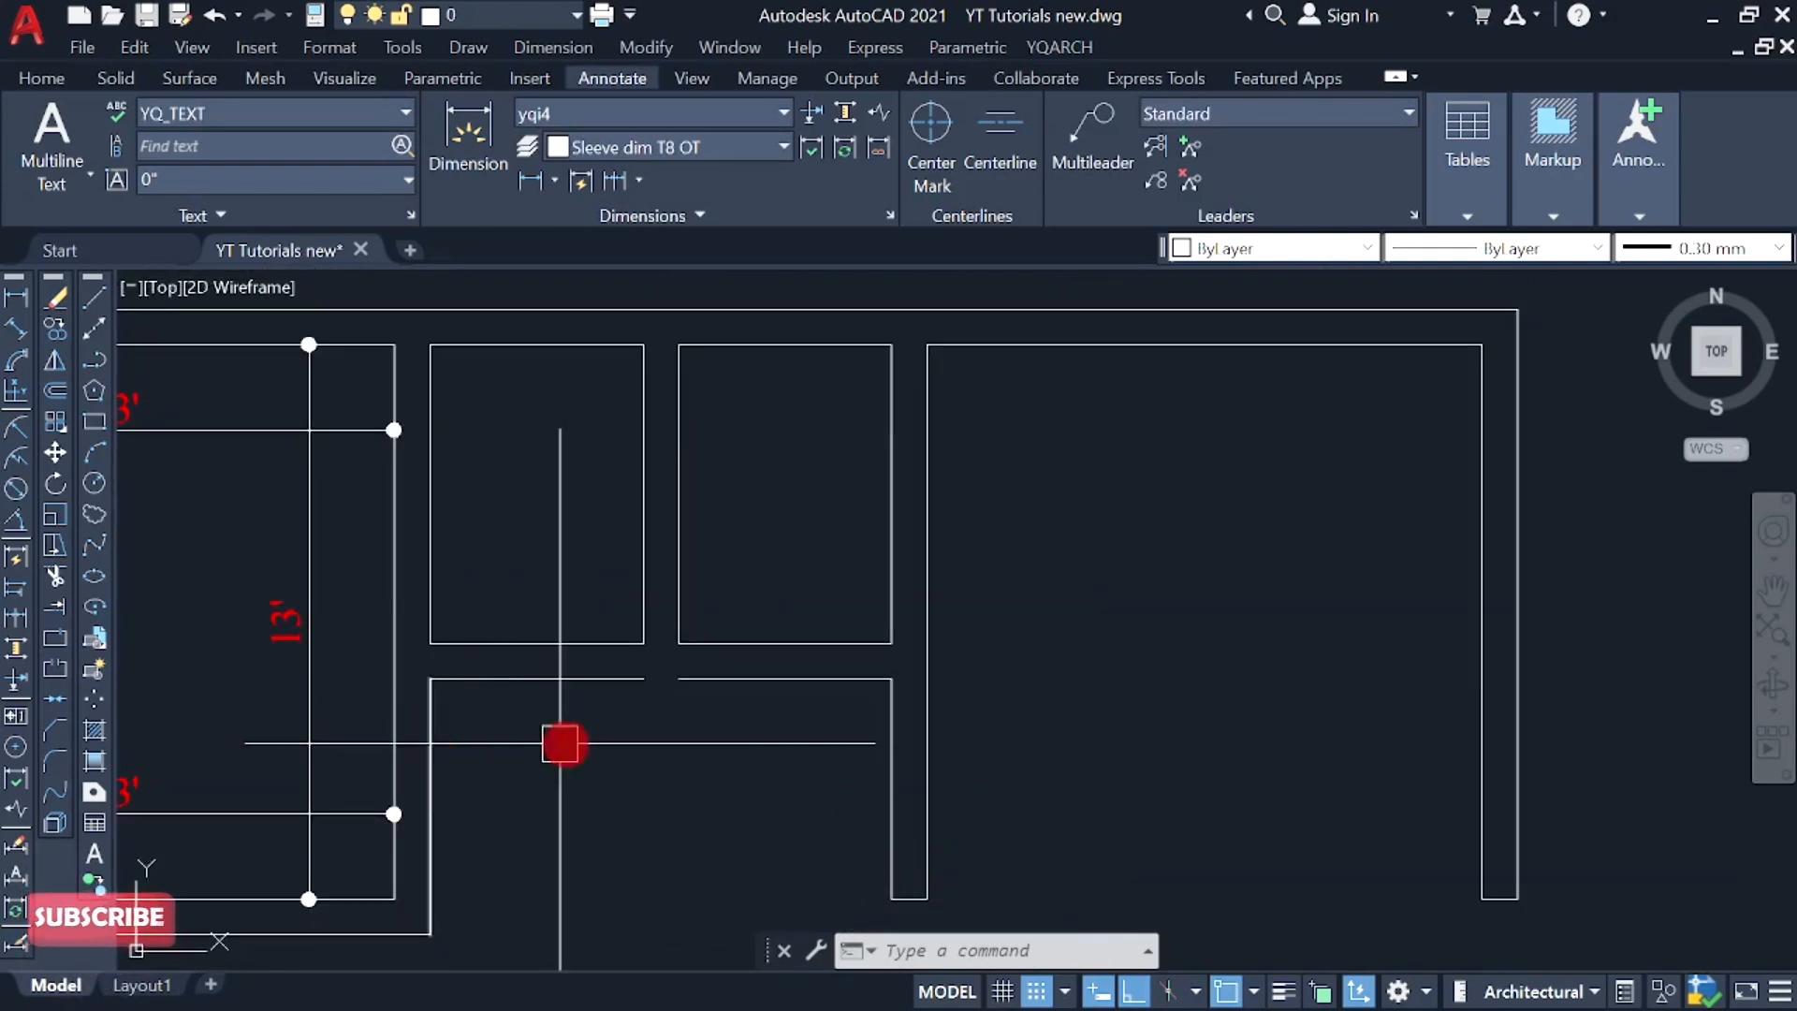
pyautogui.scroll(1, 630, 678)
pyautogui.scroll(-1, 635, 735)
pyautogui.scroll(1, 620, 717)
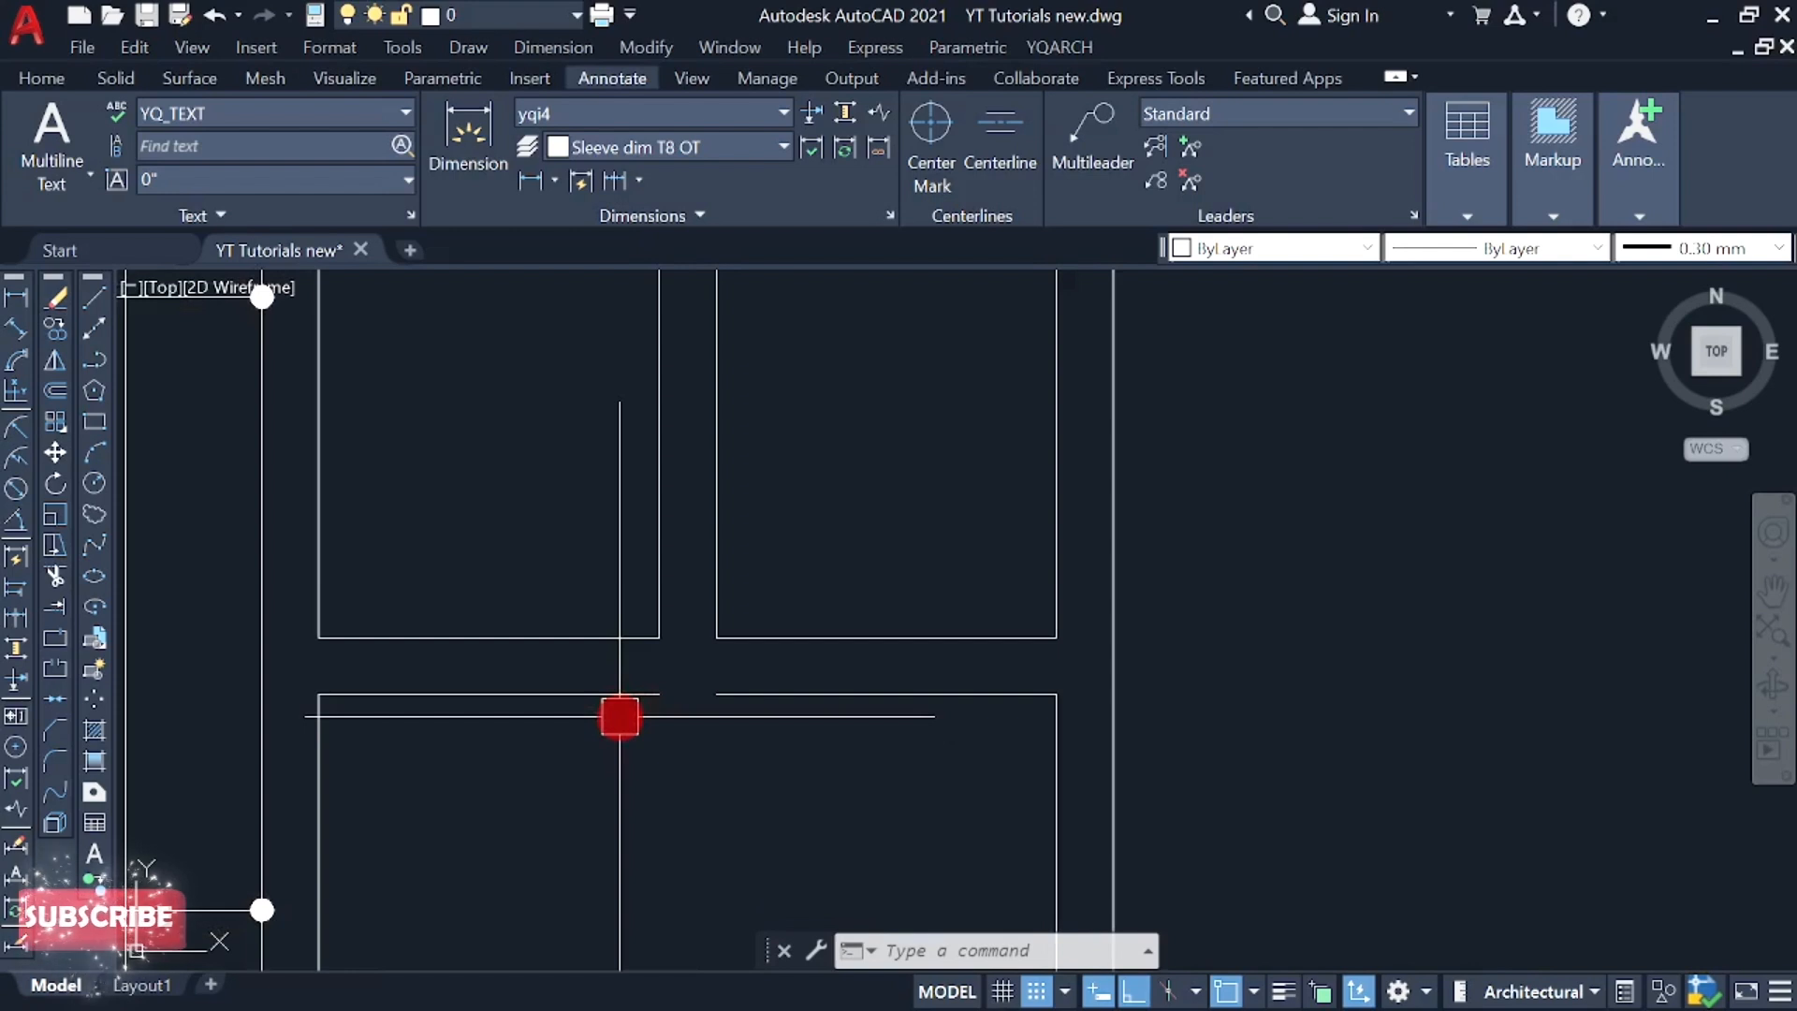
pyautogui.press('Return')
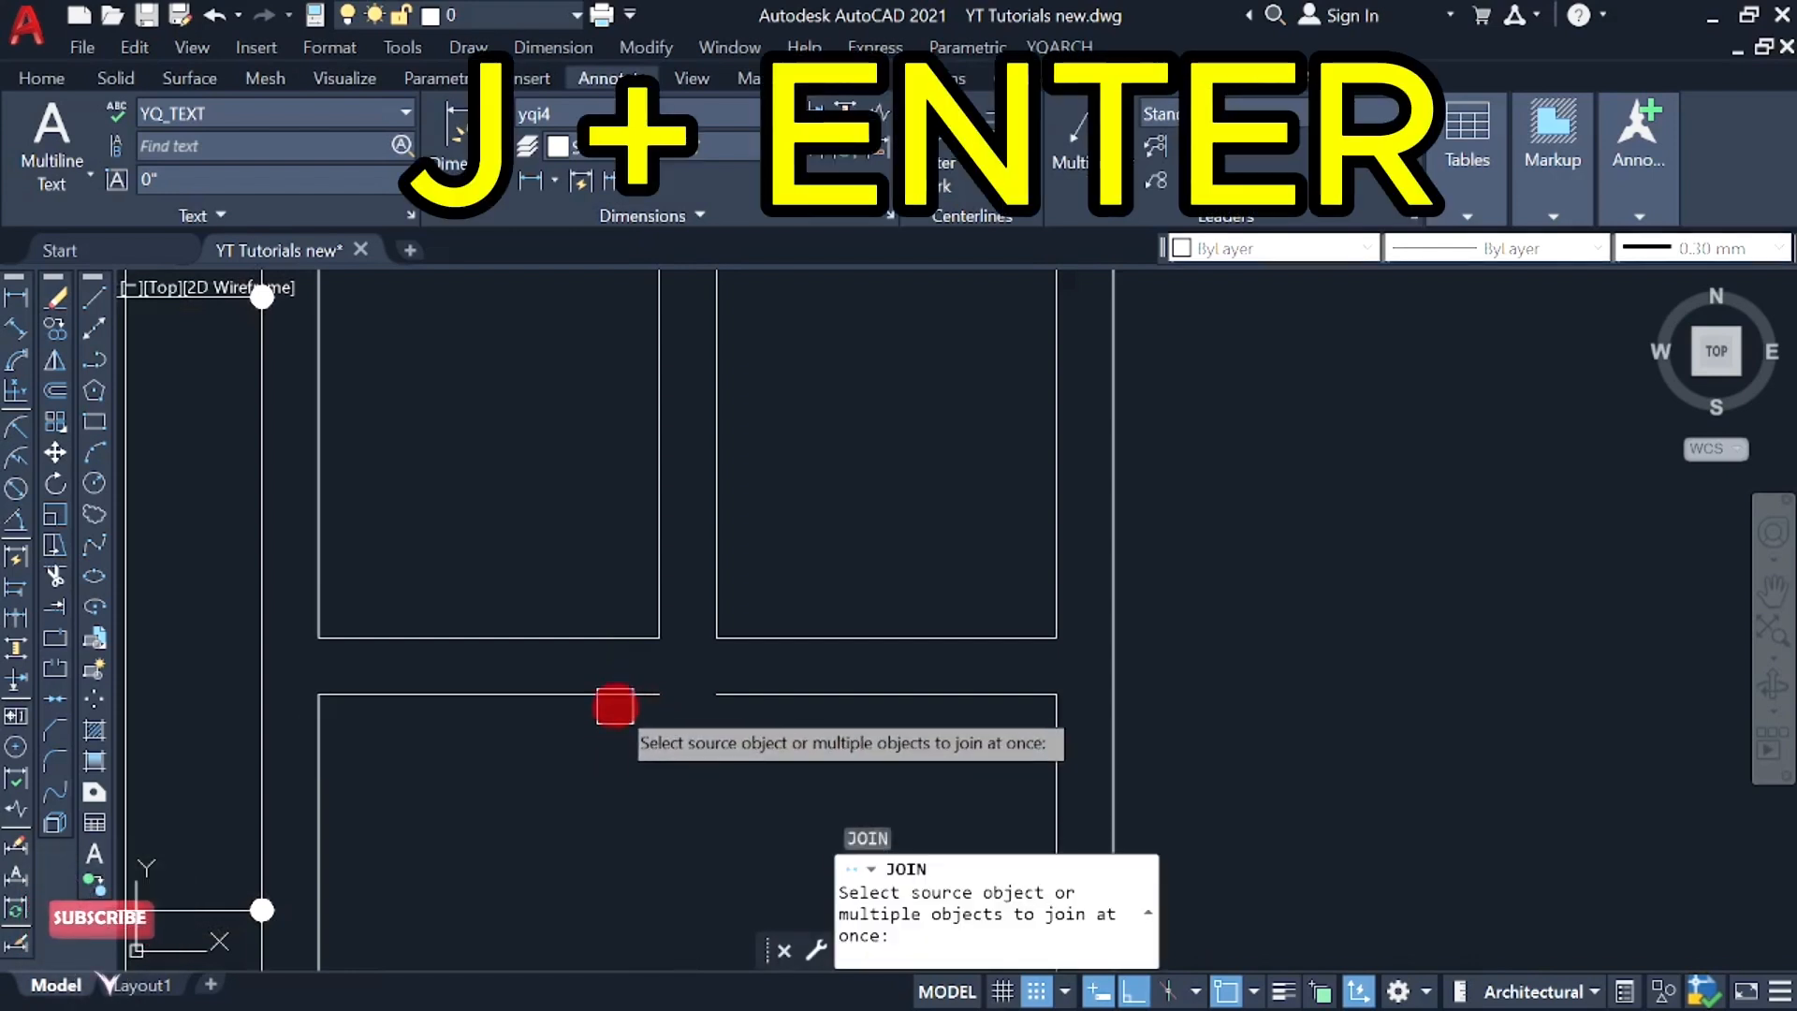
pyautogui.click(616, 697)
pyautogui.click(748, 696)
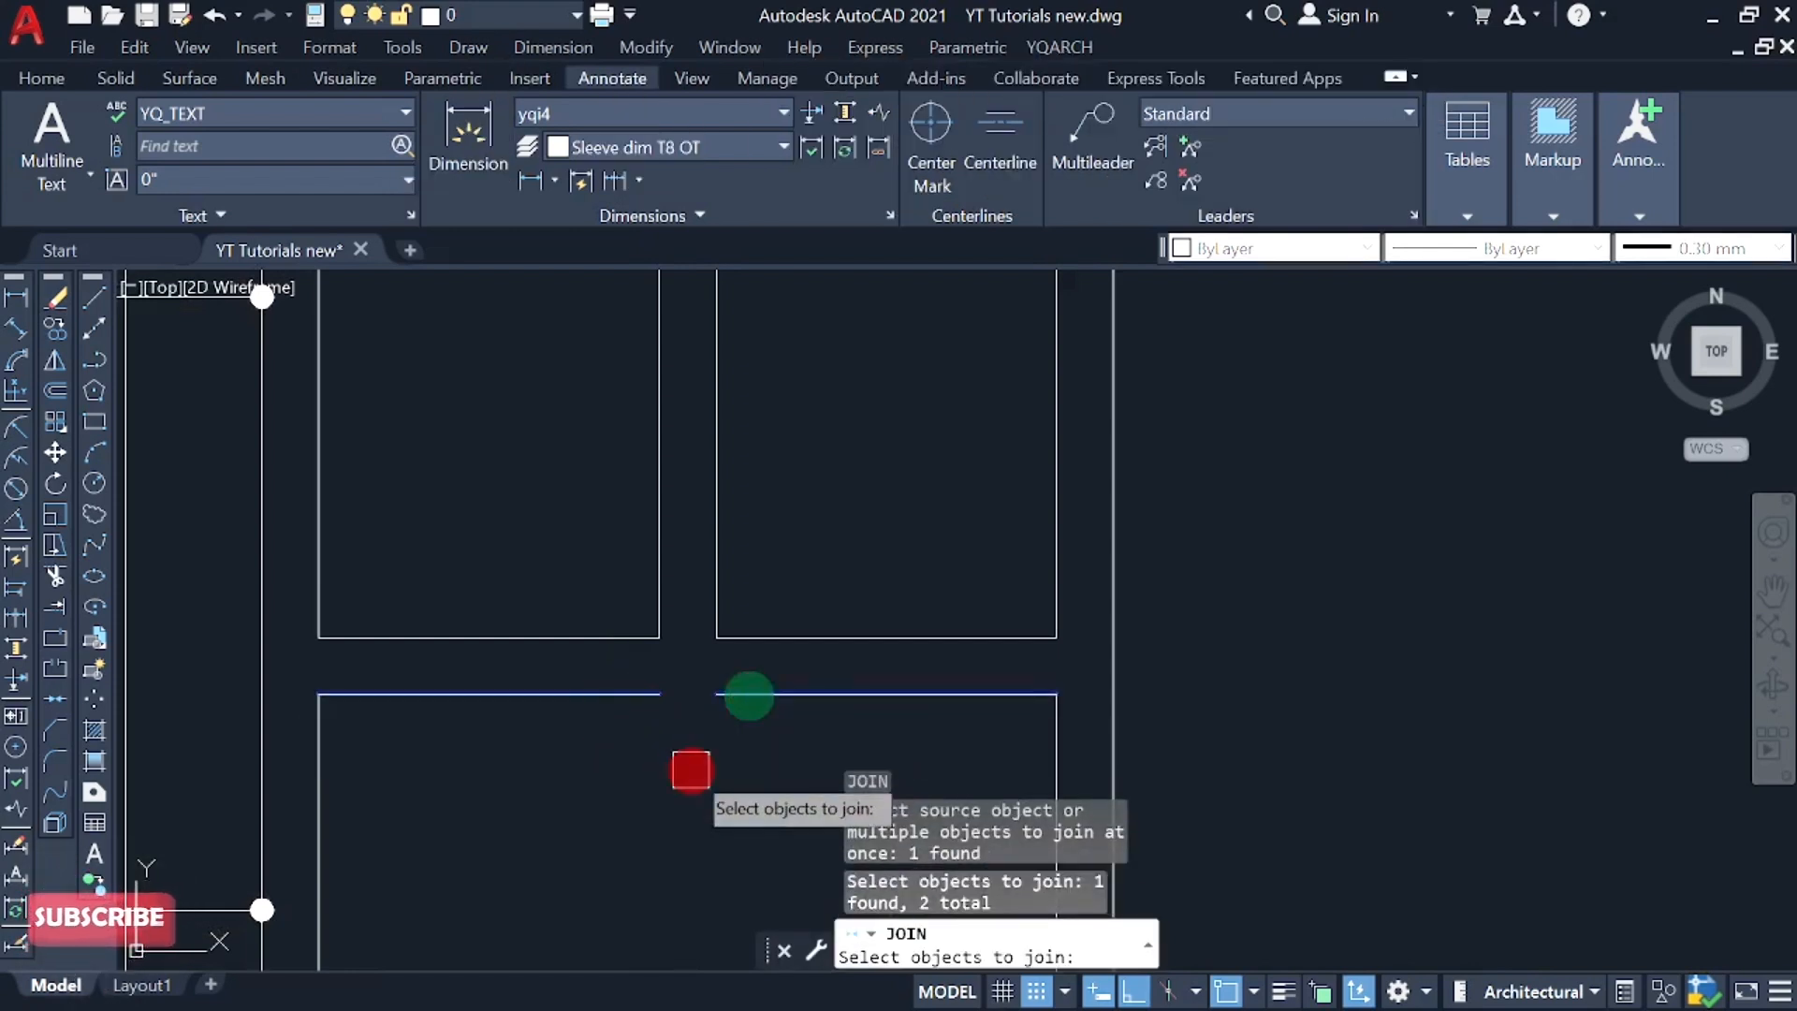
pyautogui.press('Return')
pyautogui.moveTo(675, 770); pyautogui.dragTo(688, 693, button='middle')
pyautogui.click(668, 627)
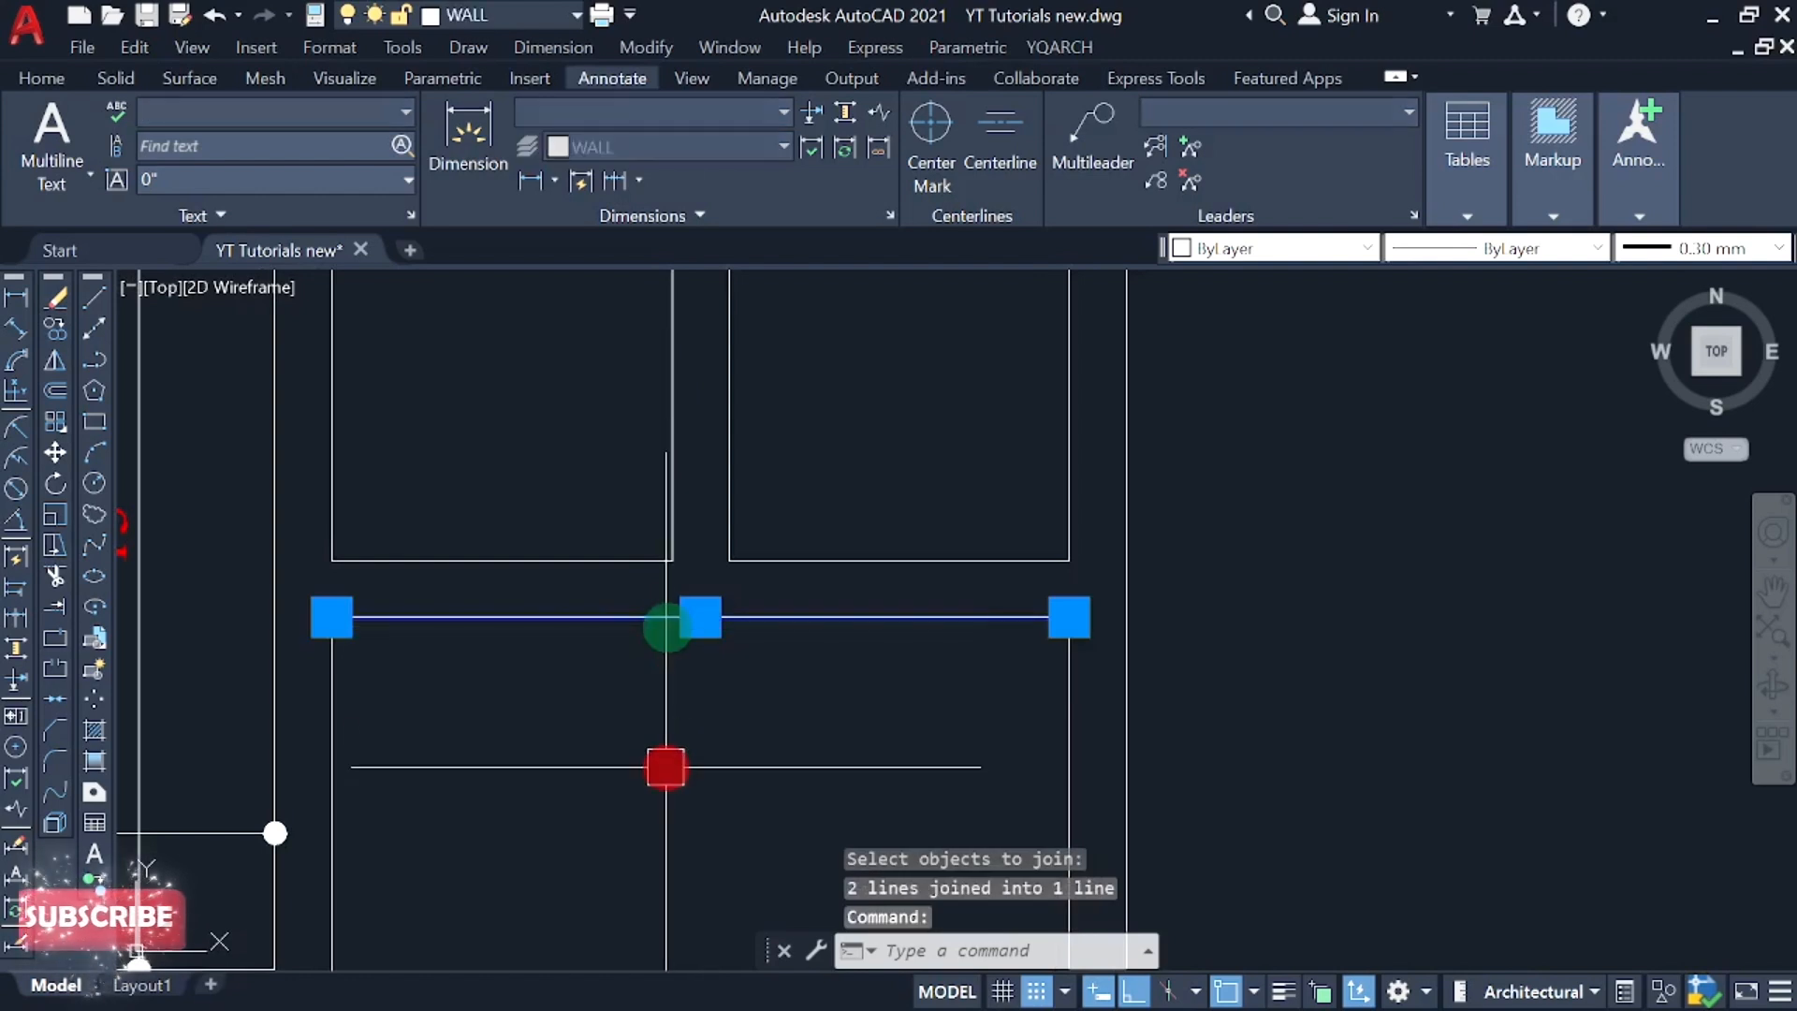
pyautogui.press('Escape')
pyautogui.press('Escape')
pyautogui.press('Escape')
# - Examine the walls enclosing the two small rooms beside the dimensioned room
pyautogui.scroll(-3, 679, 583)
pyautogui.scroll(2, 676, 559)
pyautogui.scroll(-2, 682, 562)
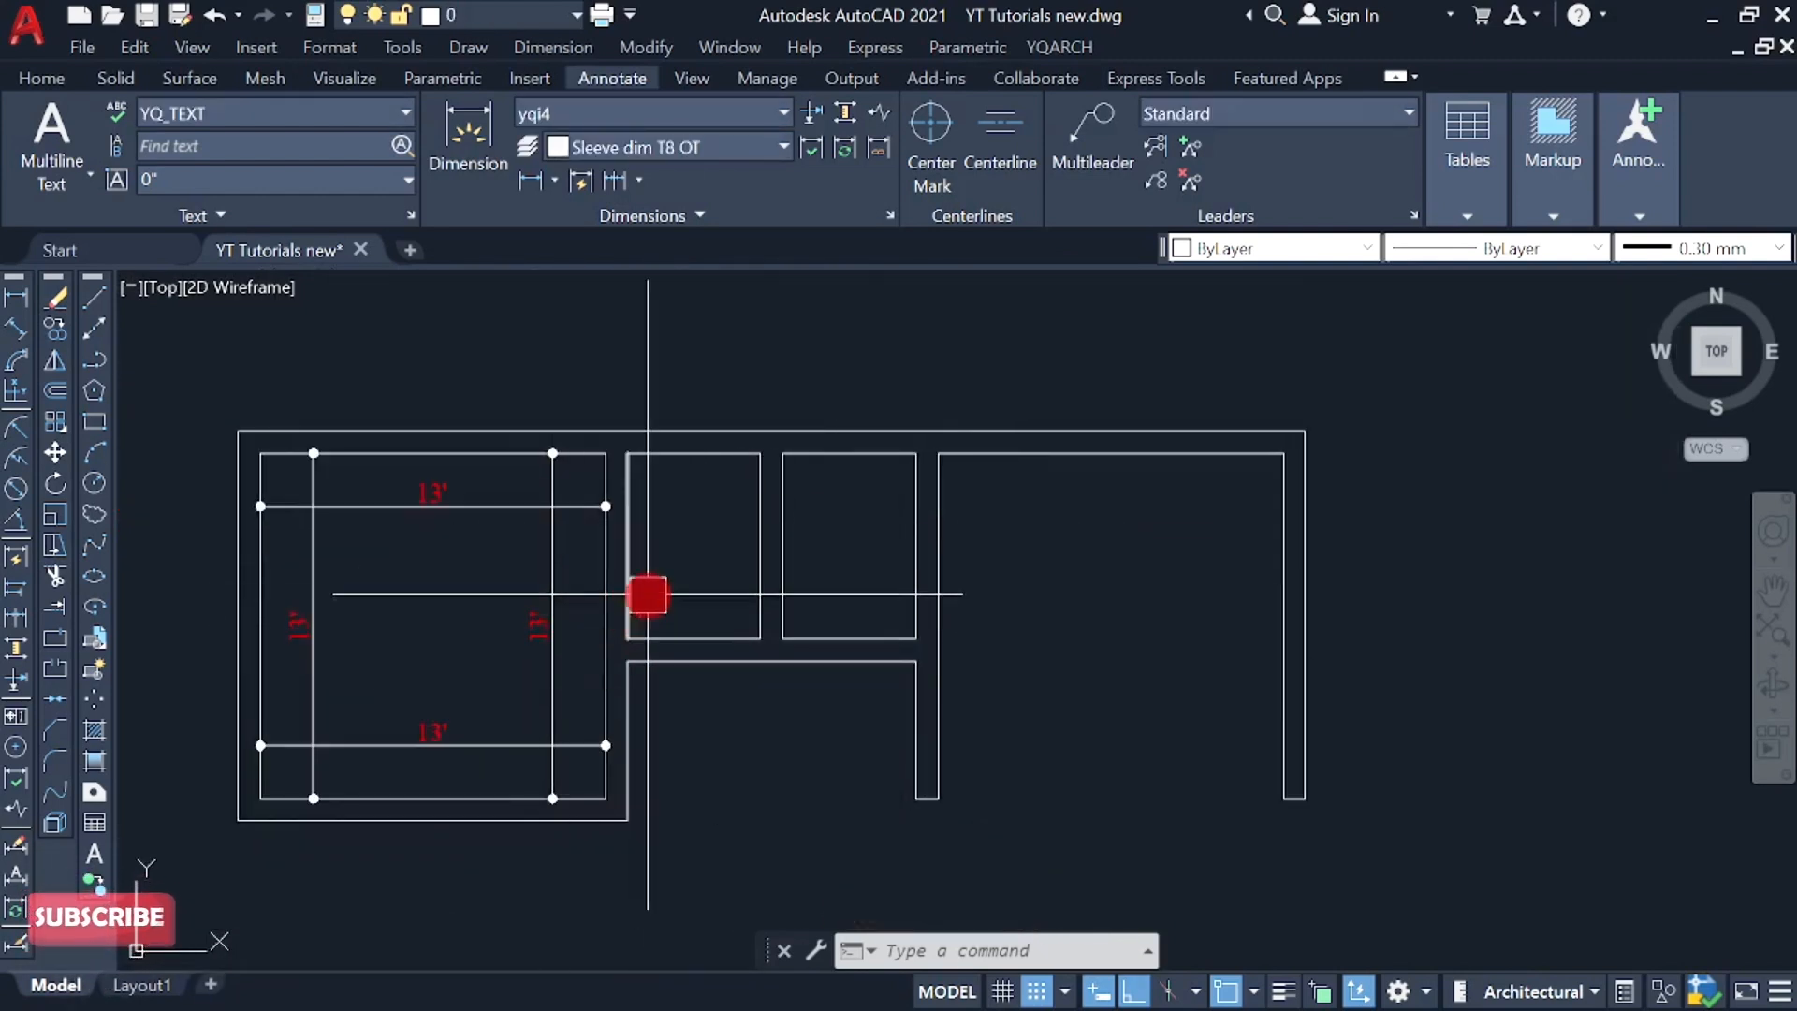
pyautogui.scroll(2, 648, 596)
pyautogui.scroll(-2, 672, 591)
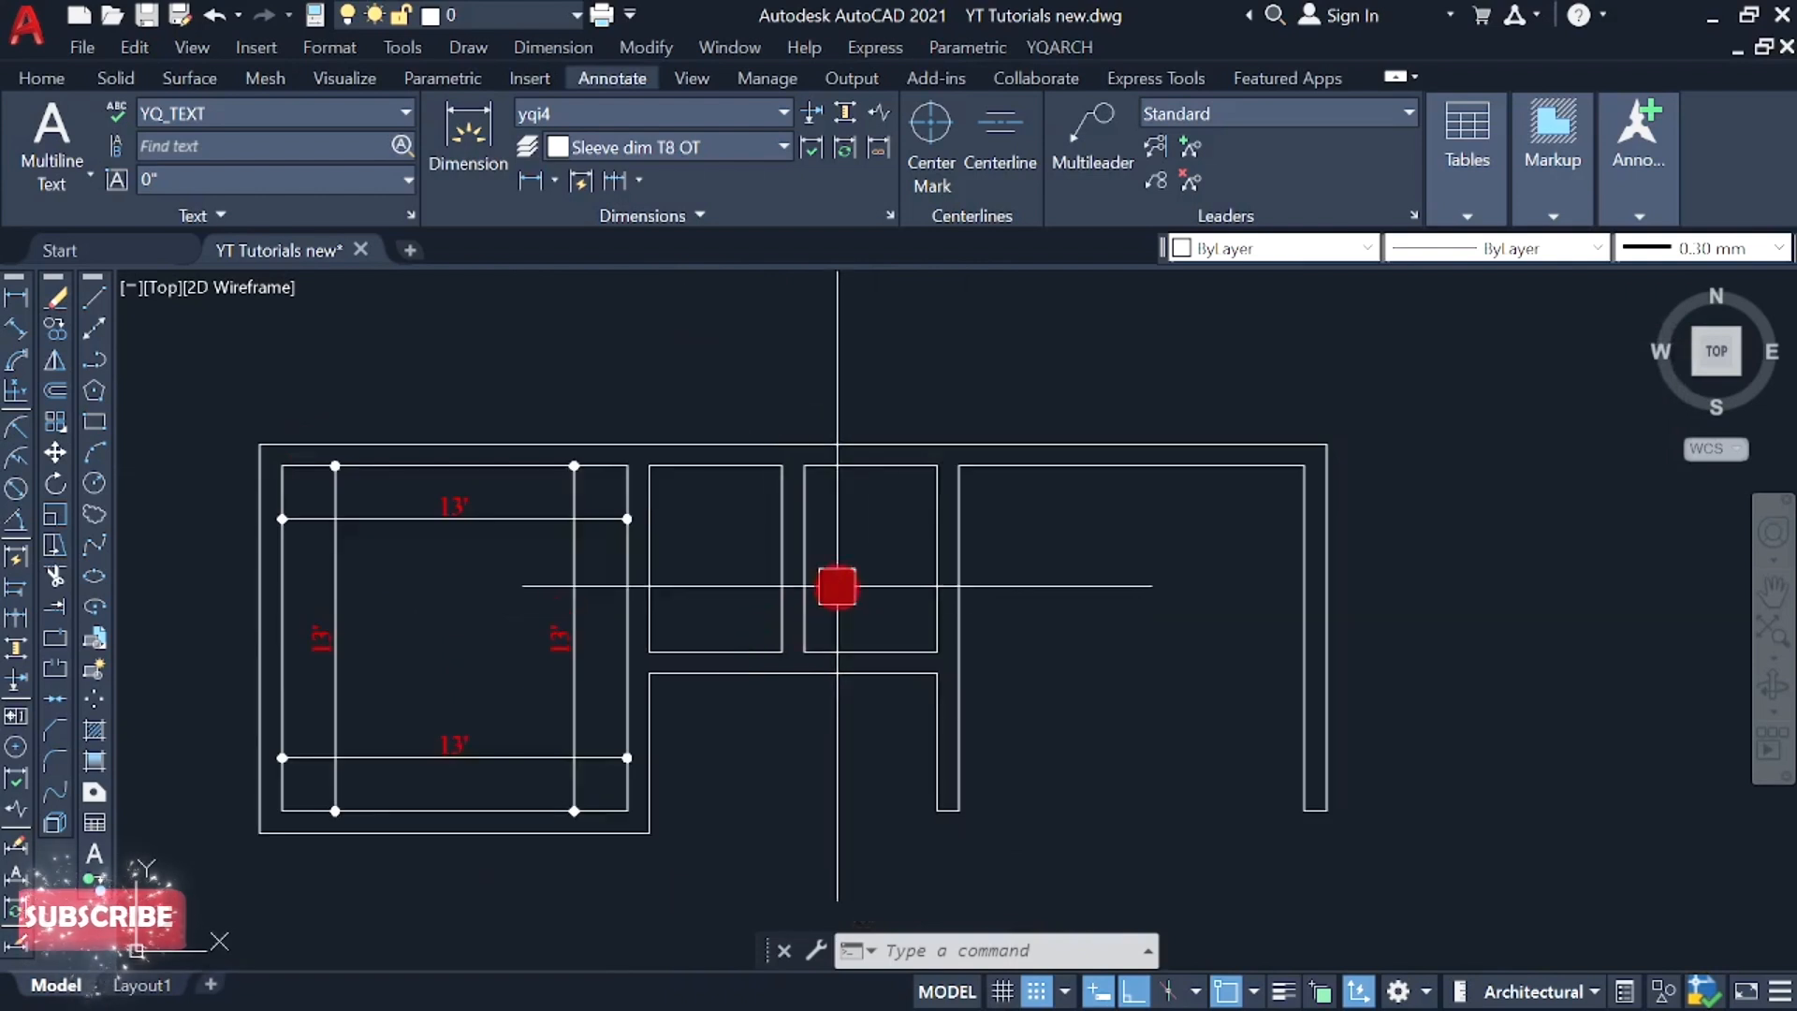
pyautogui.scroll(2, 652, 644)
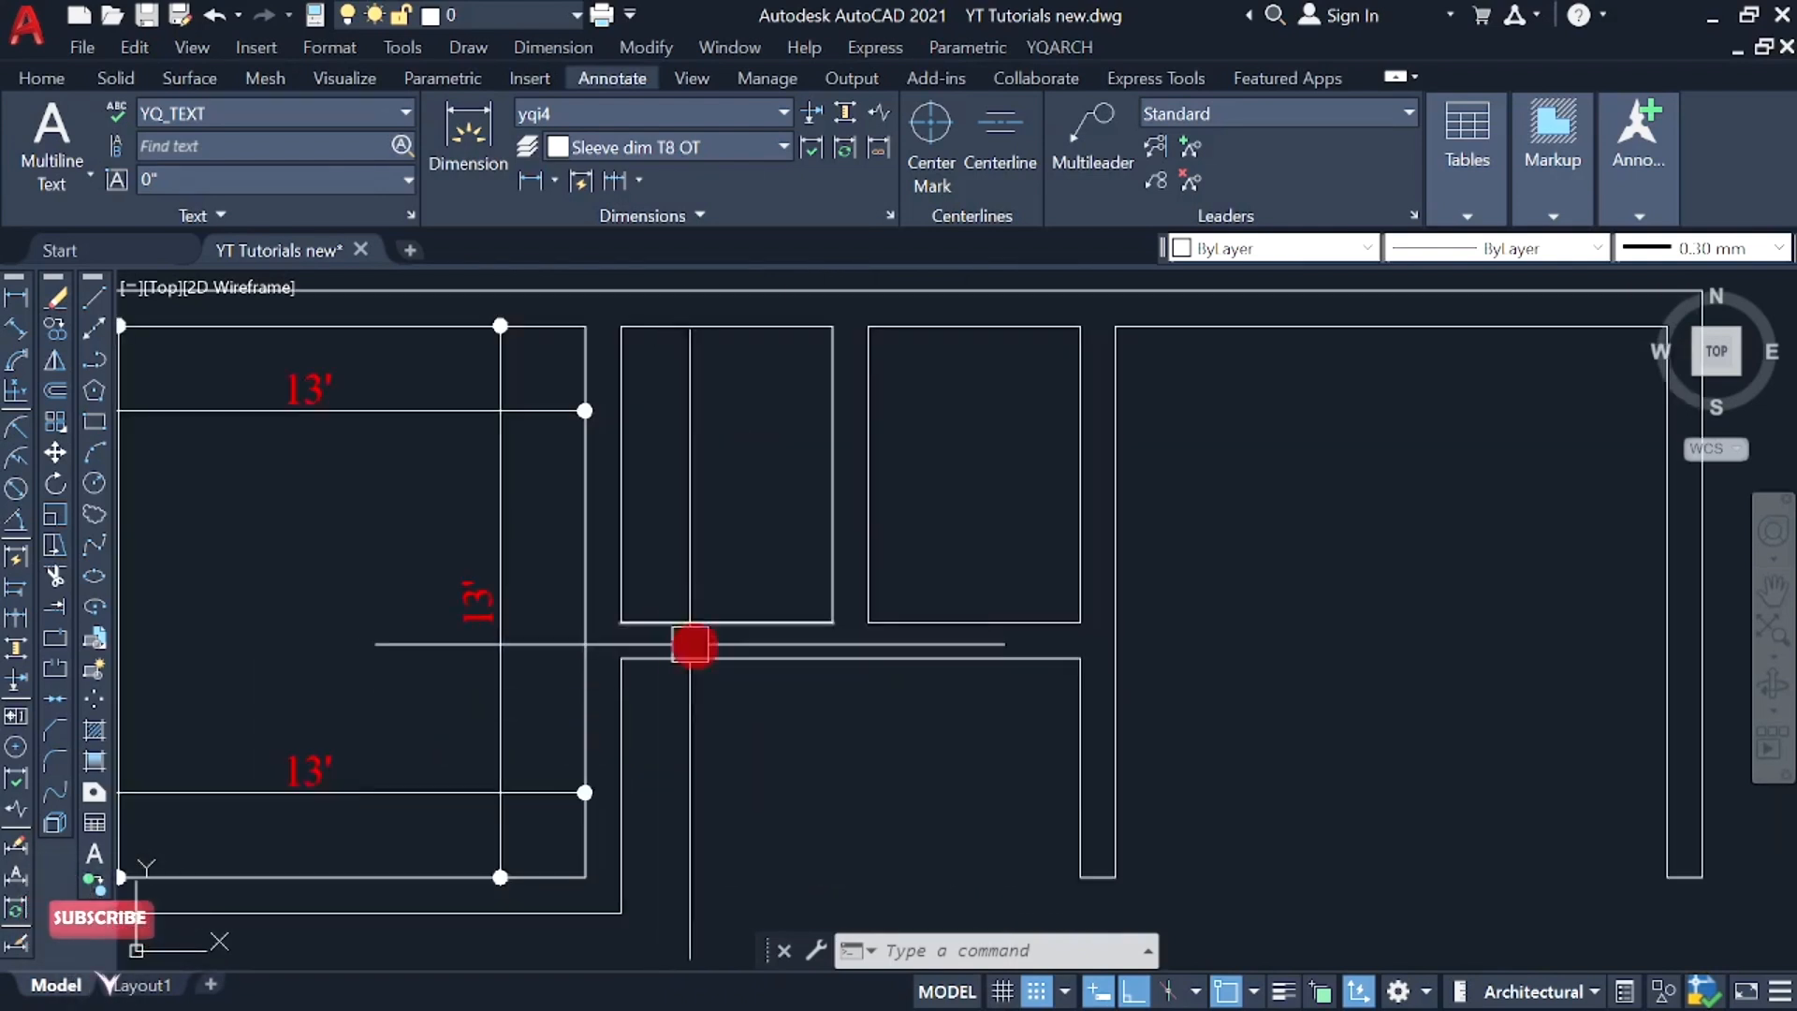
pyautogui.scroll(-2, 691, 645)
pyautogui.scroll(2, 695, 682)
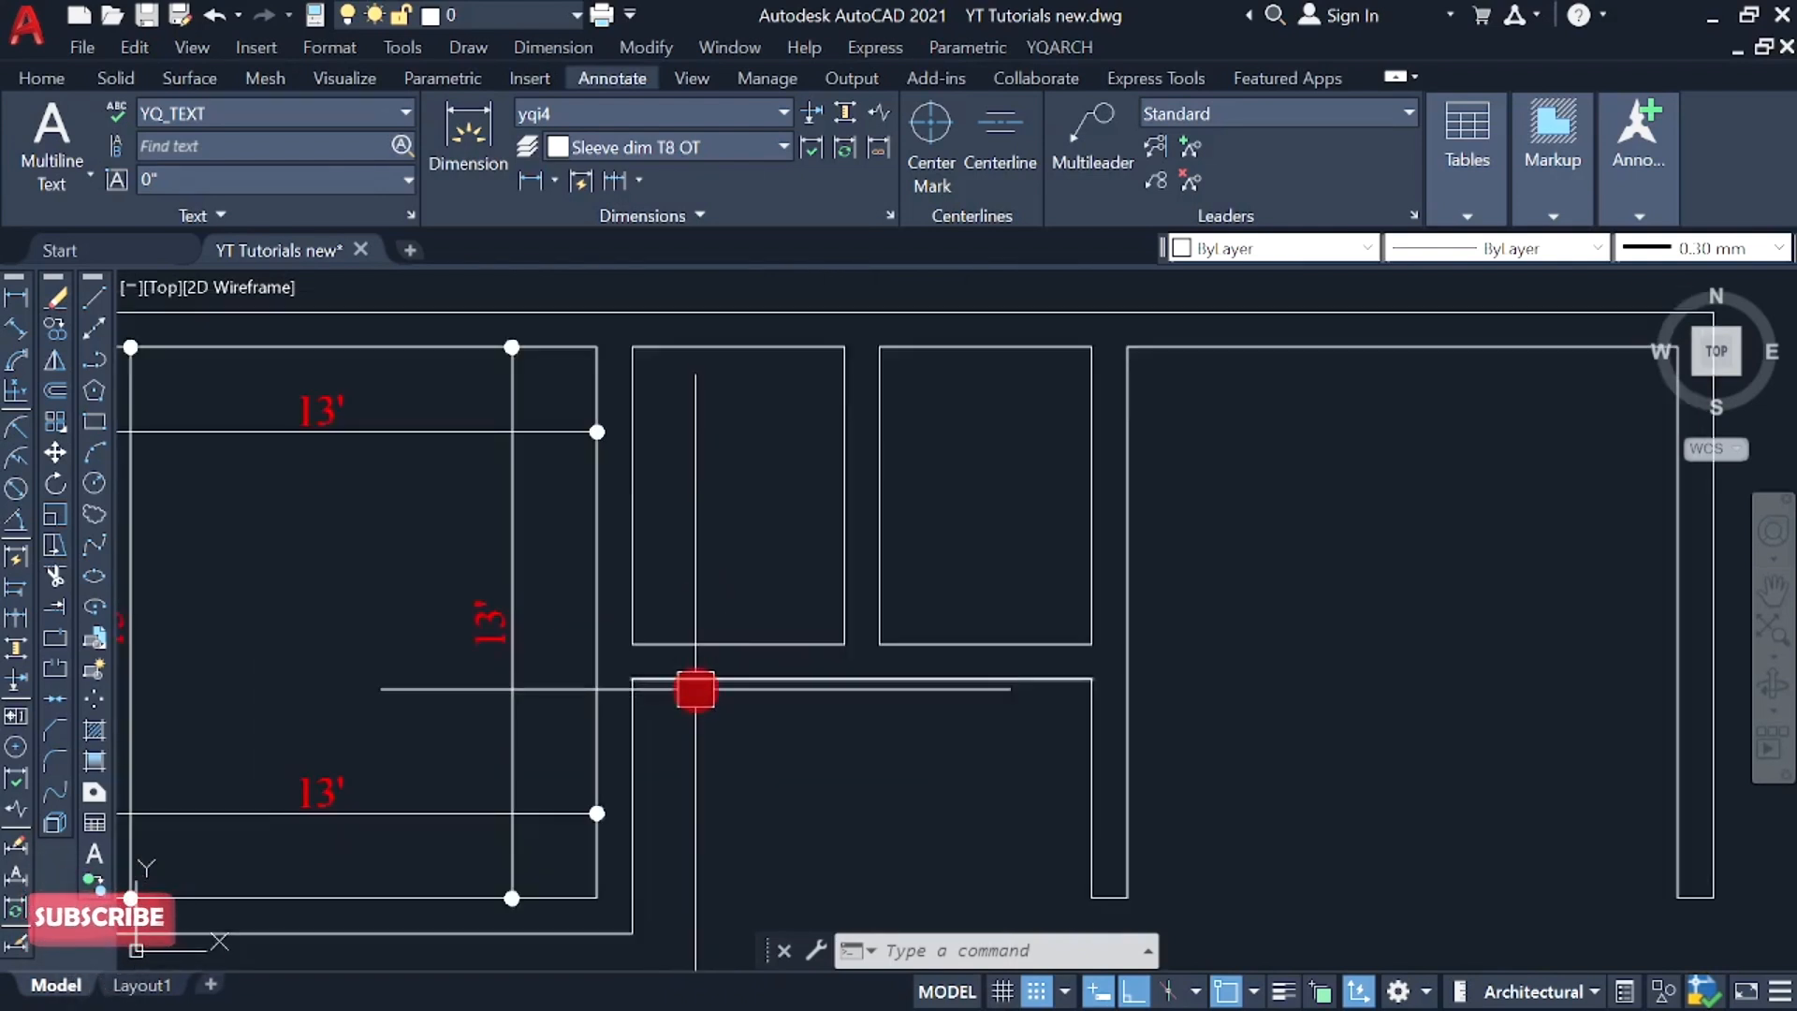
pyautogui.moveTo(729, 595); pyautogui.dragTo(741, 609, button='middle')
# - Change the horizontal wall below the two small rooms to 5" thick with WWT, keeping its upper face in place
pyautogui.write('wwt')
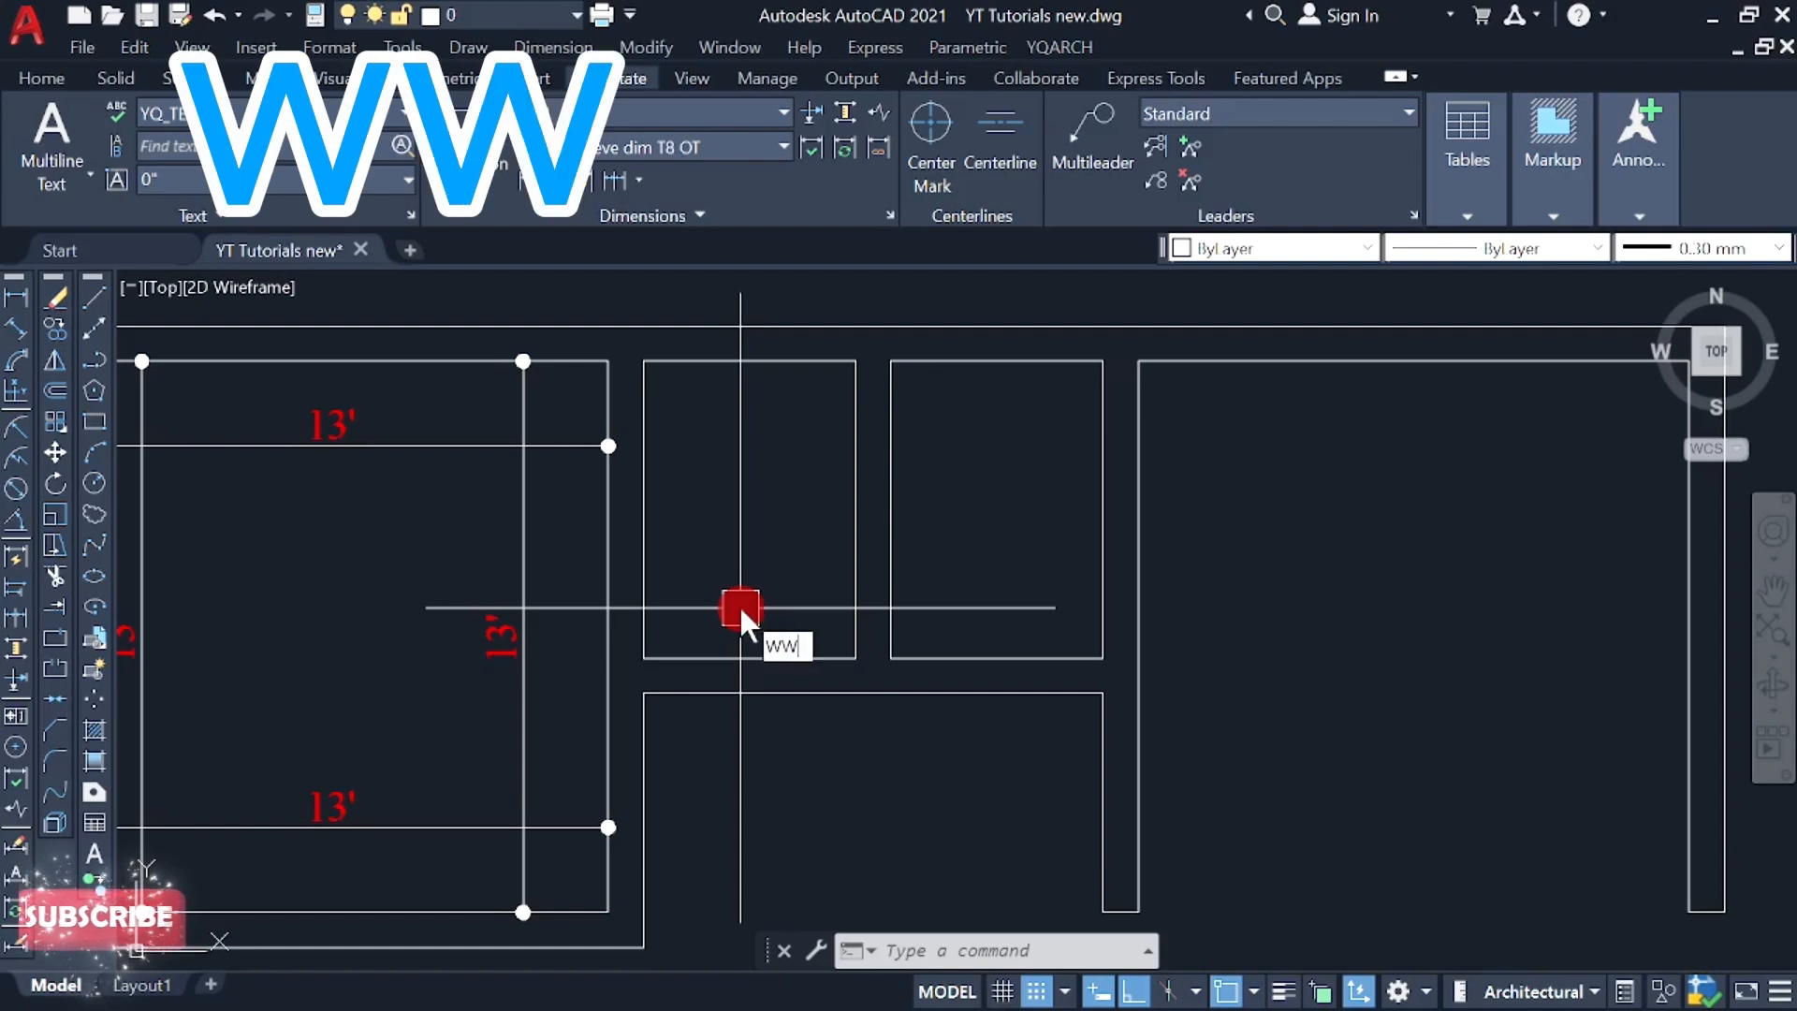
pyautogui.press('Return')
pyautogui.scroll(4, 716, 702)
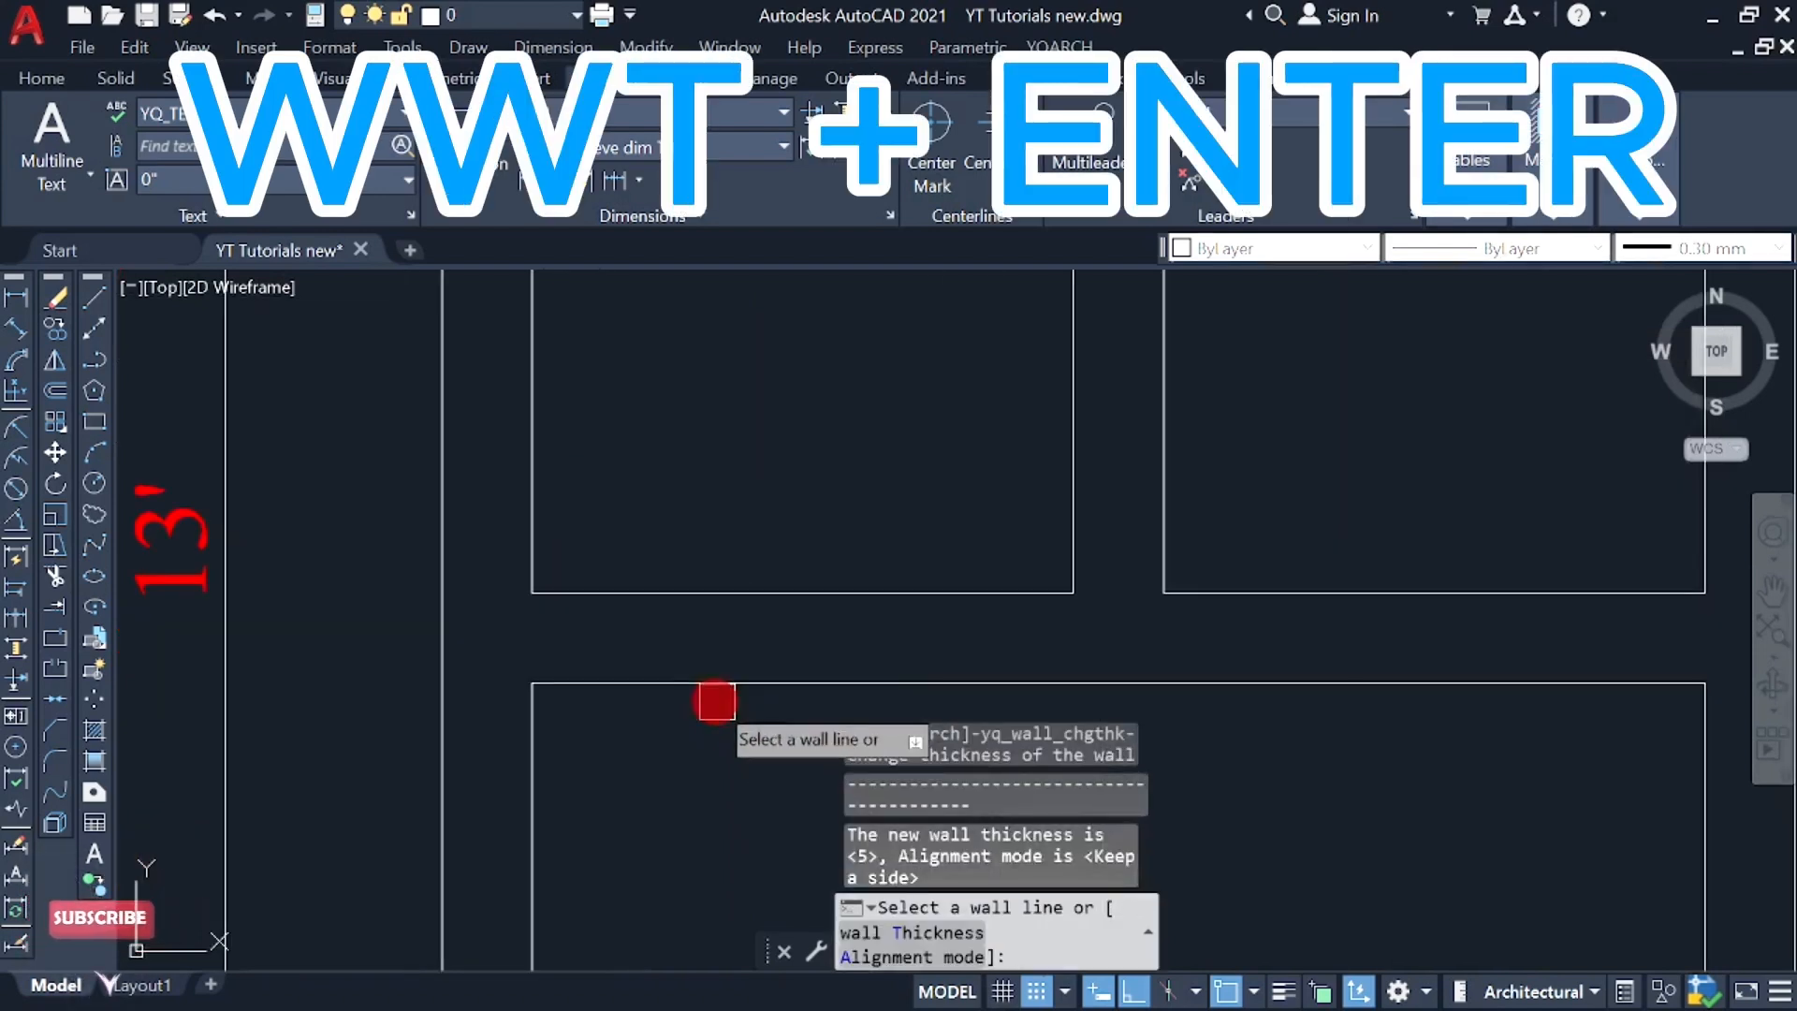
pyautogui.scroll(-2, 716, 592)
pyautogui.moveTo(731, 498); pyautogui.dragTo(683, 646, button='middle')
pyautogui.scroll(-2, 710, 606)
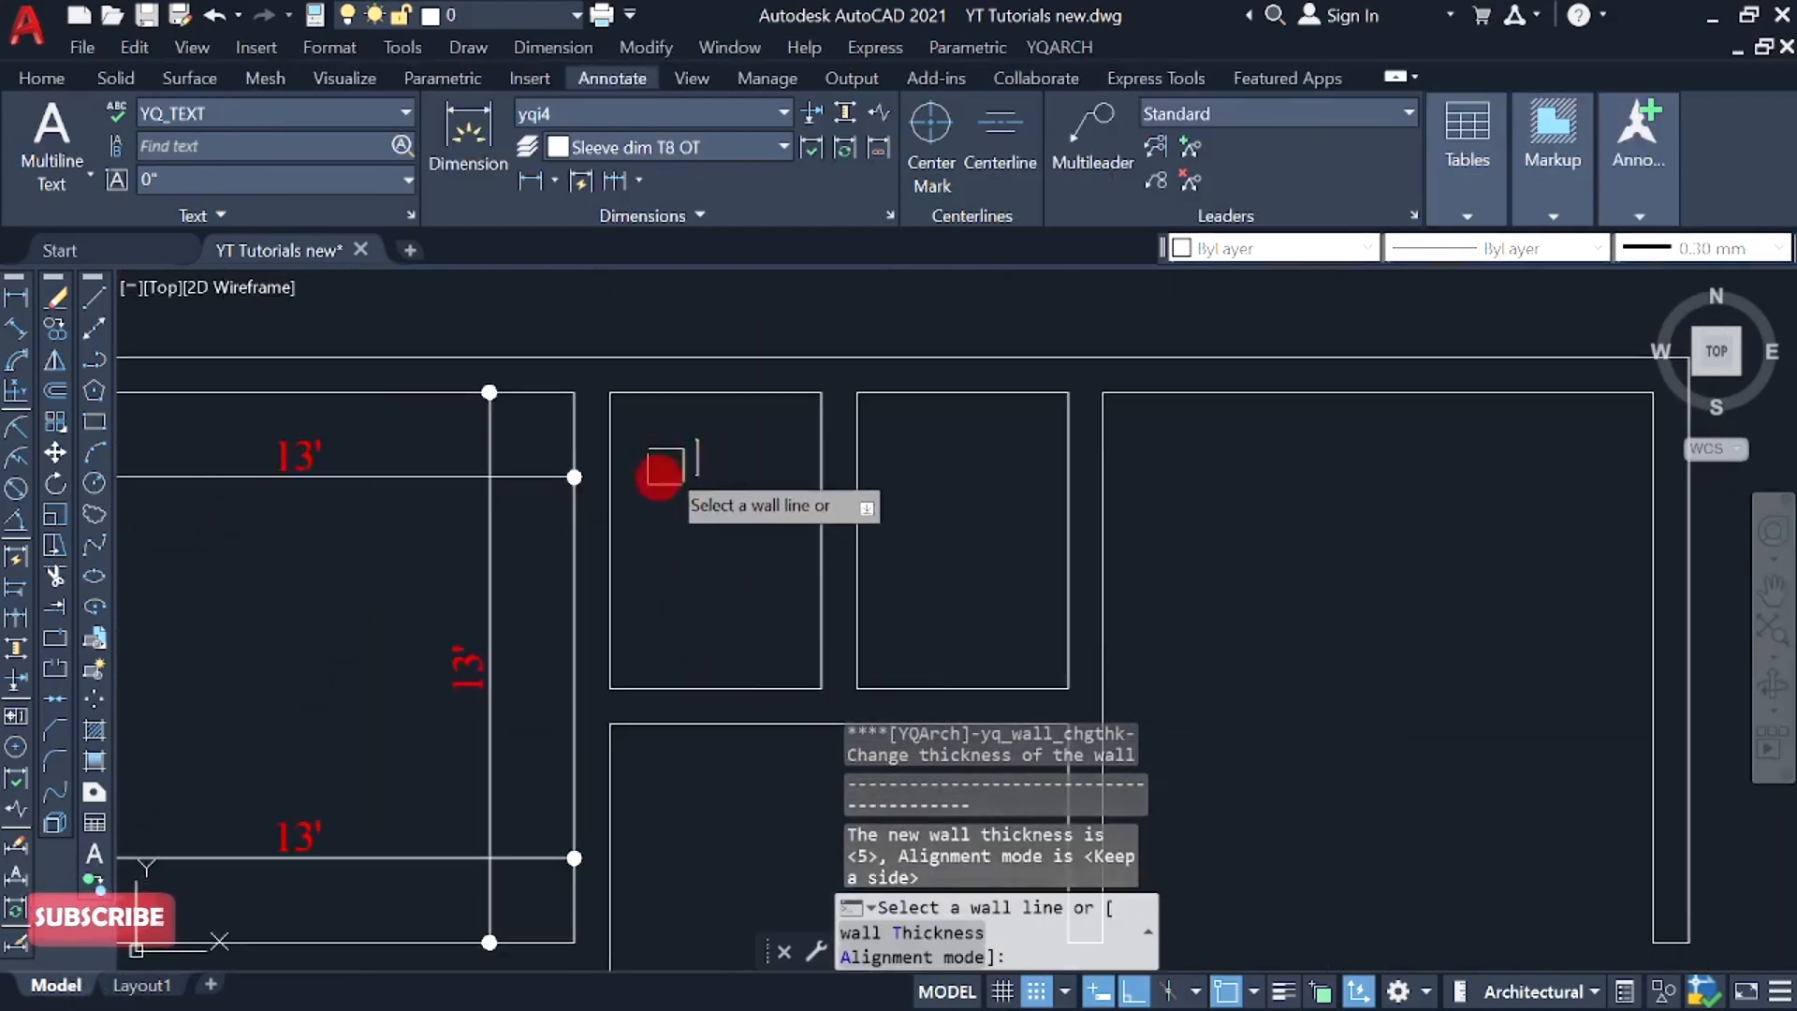
pyautogui.moveTo(702, 581); pyautogui.dragTo(626, 550, button='middle')
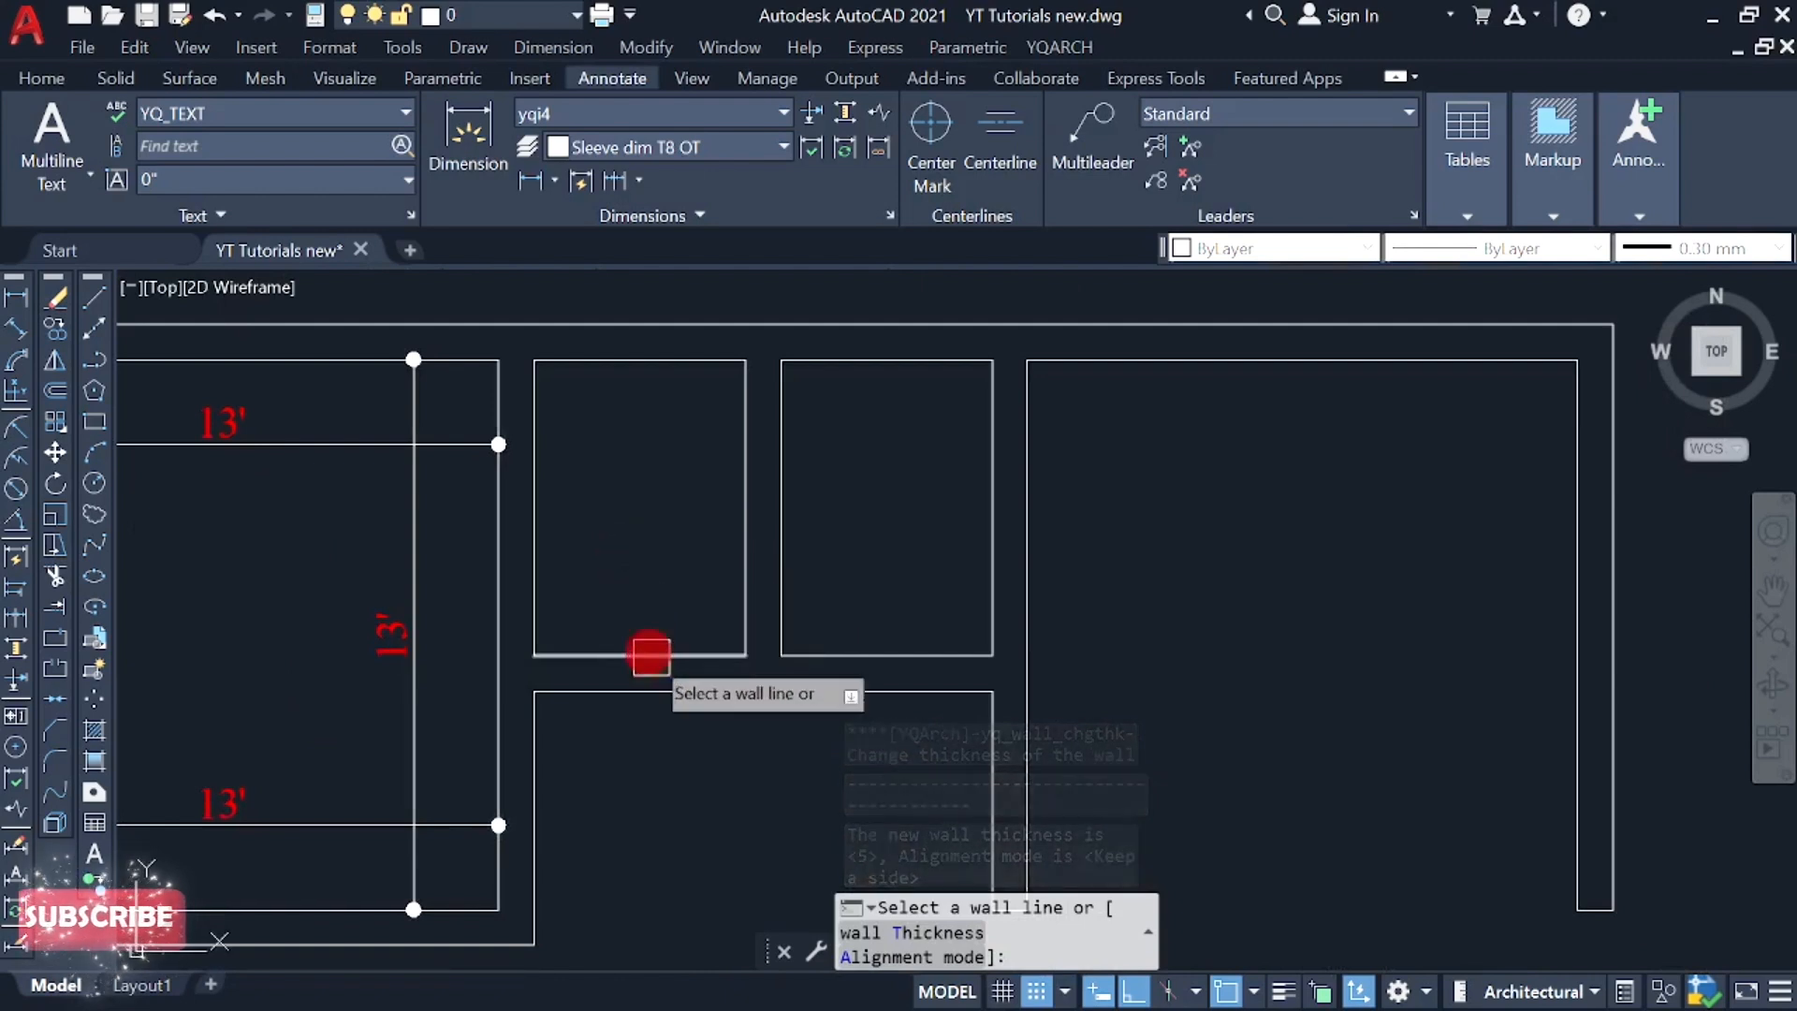
pyautogui.scroll(2, 644, 649)
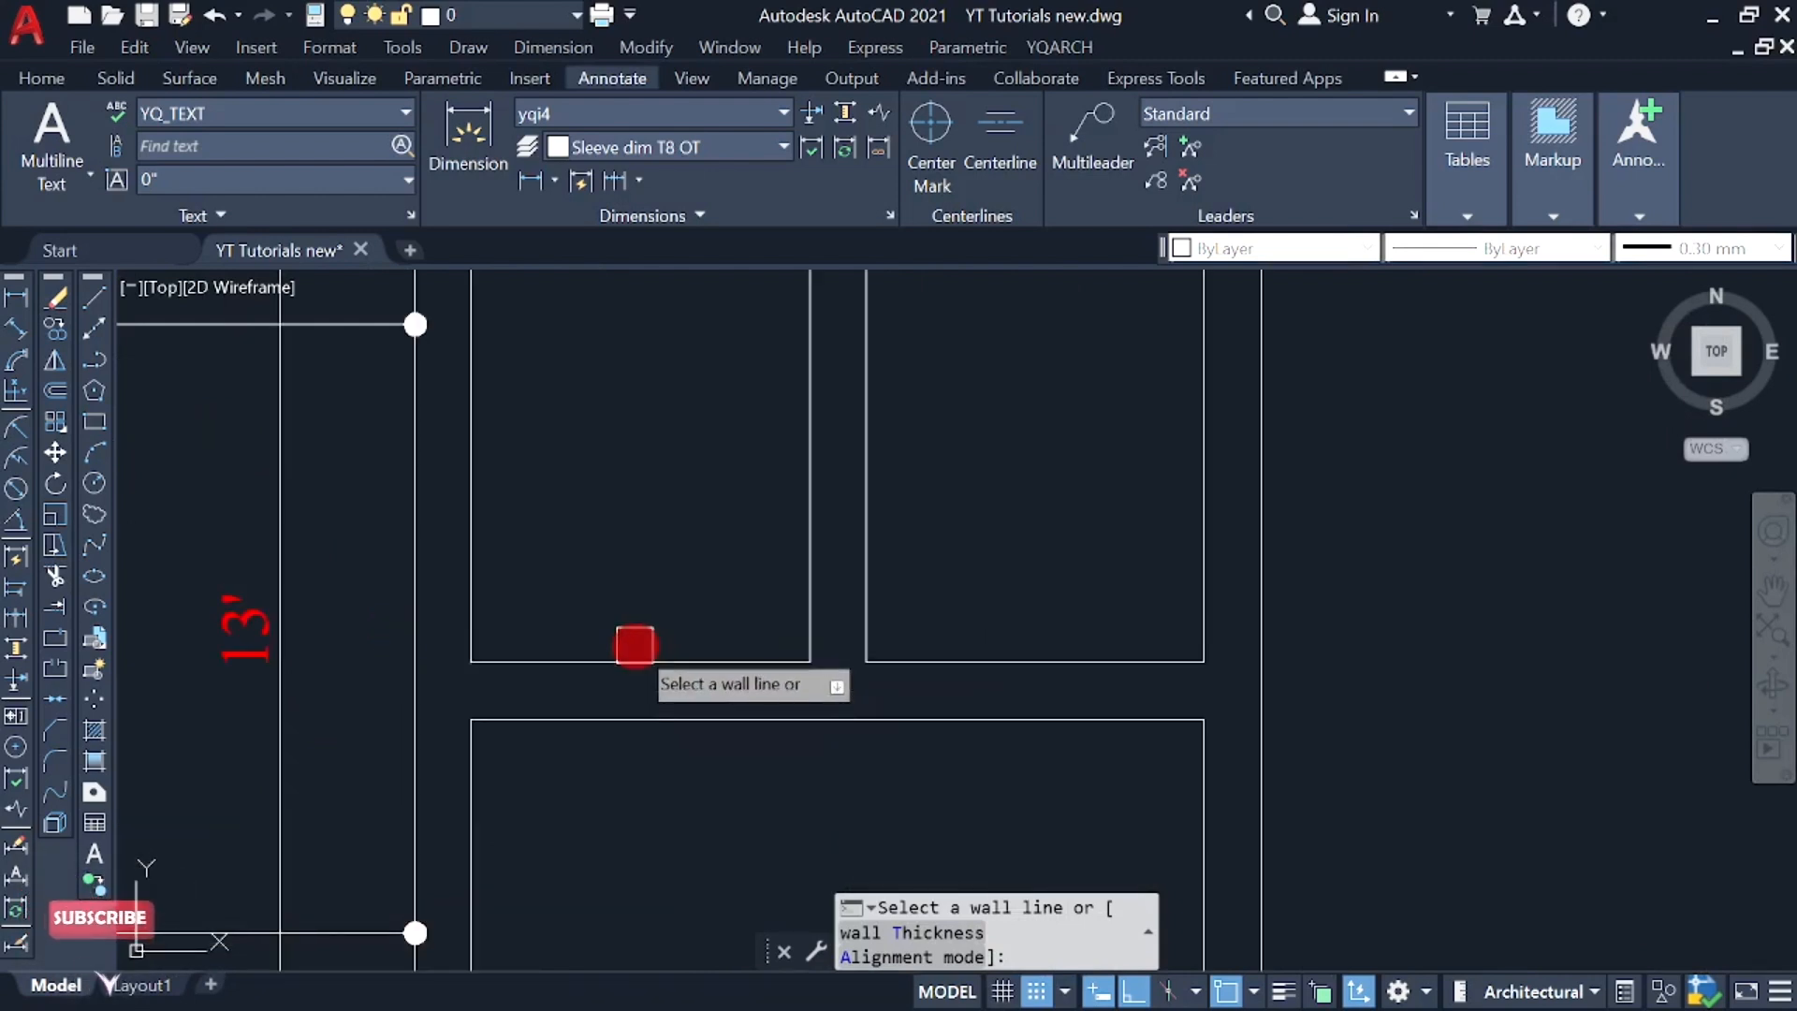
pyautogui.click(634, 662)
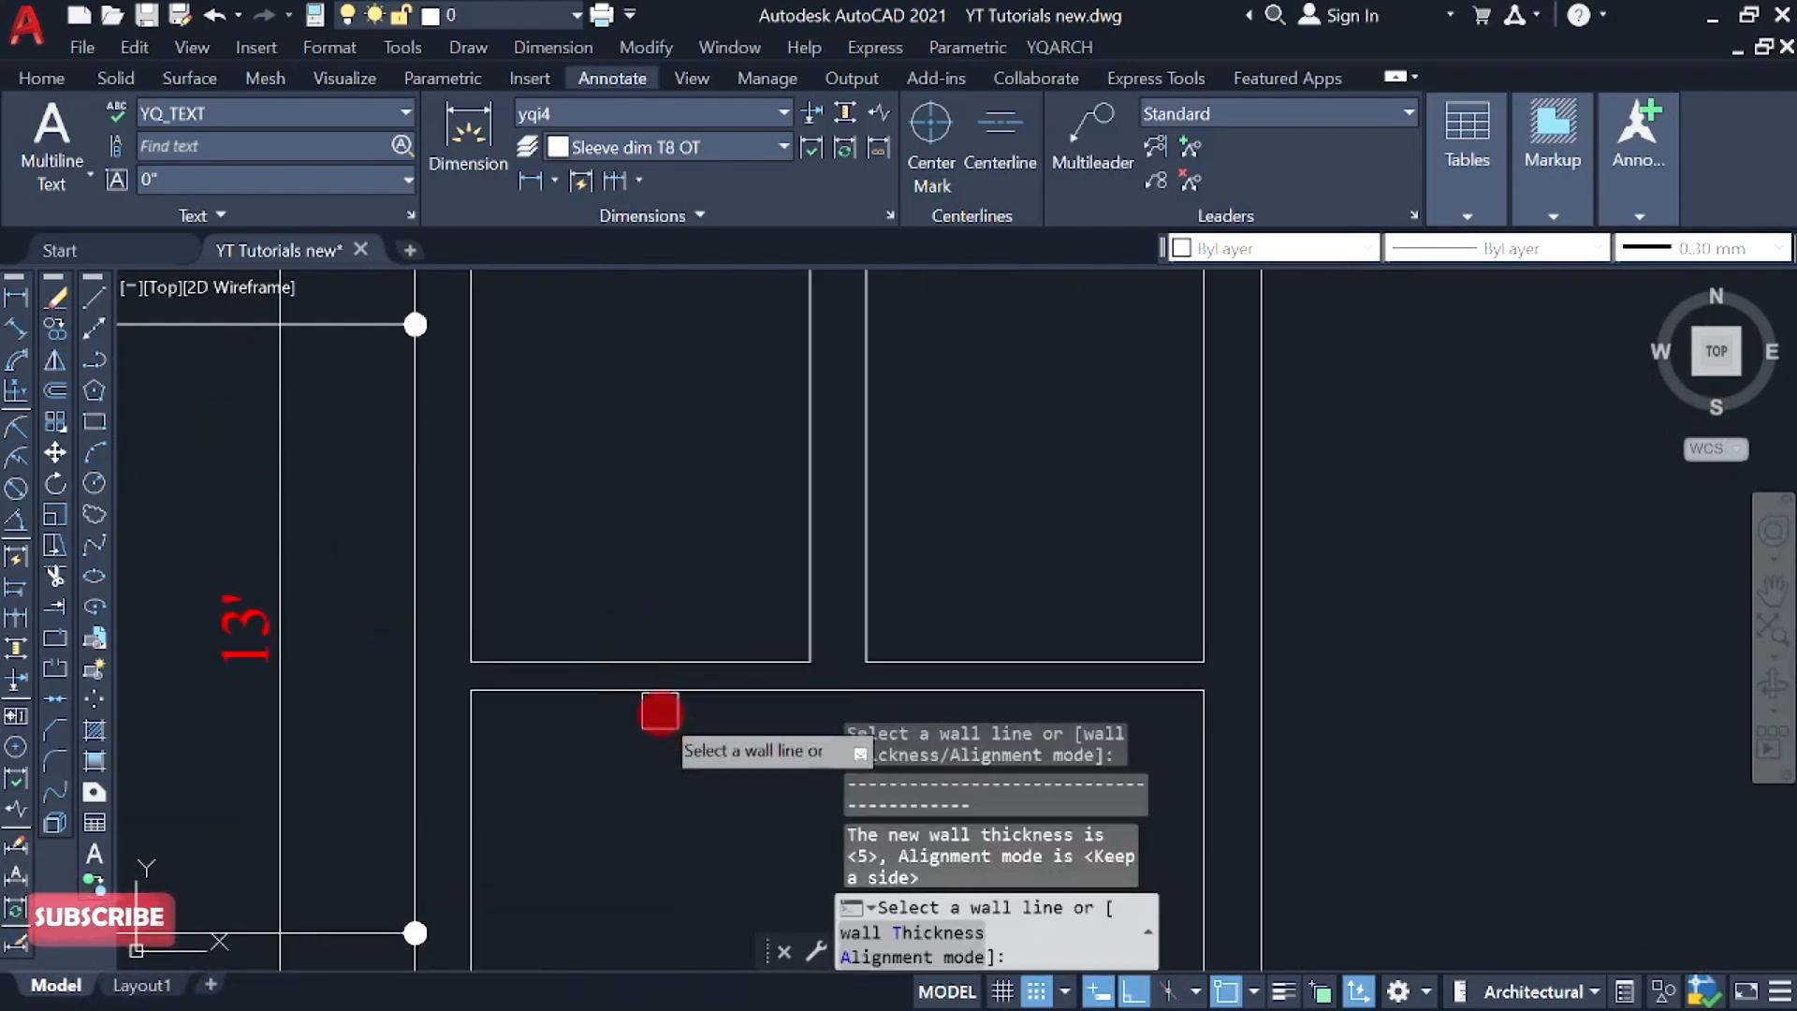
# - Change the vertical wall between the two small rooms to 5" thick, keeping its left face in place, and finish WWT
pyautogui.moveTo(685, 694); pyautogui.dragTo(614, 711, button='middle')
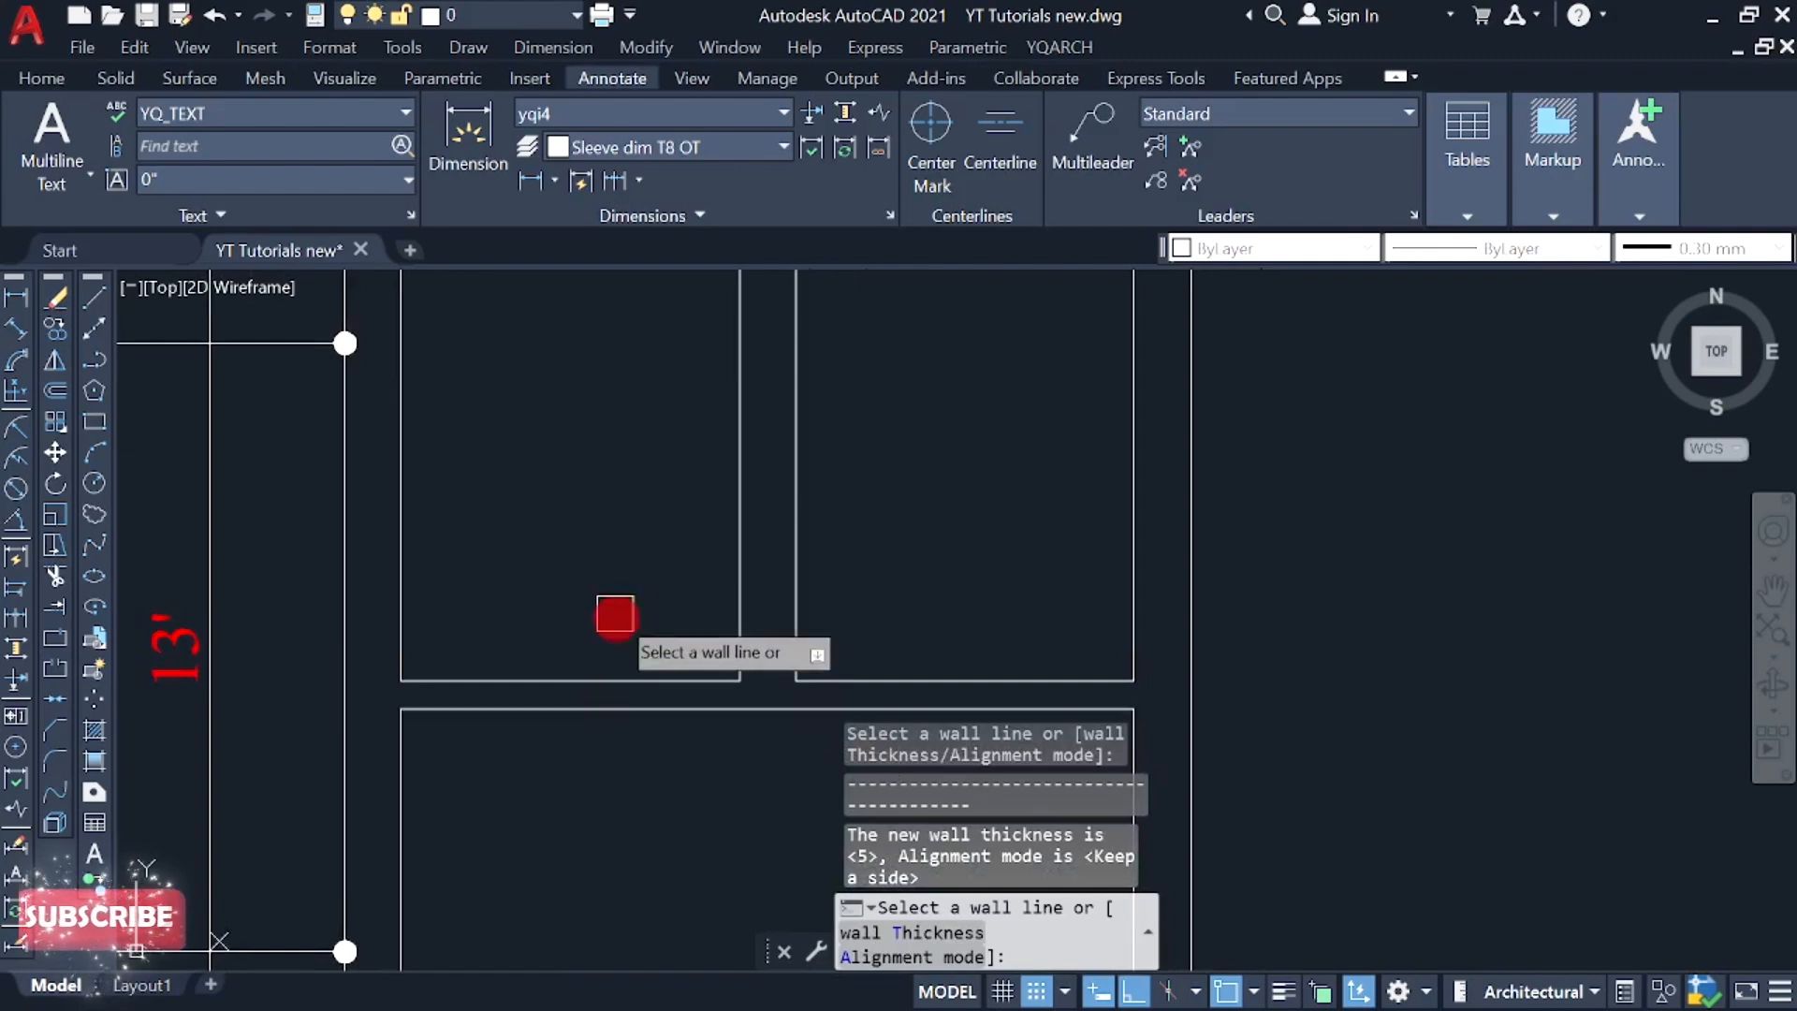
pyautogui.scroll(2, 573, 713)
pyautogui.scroll(-2, 536, 658)
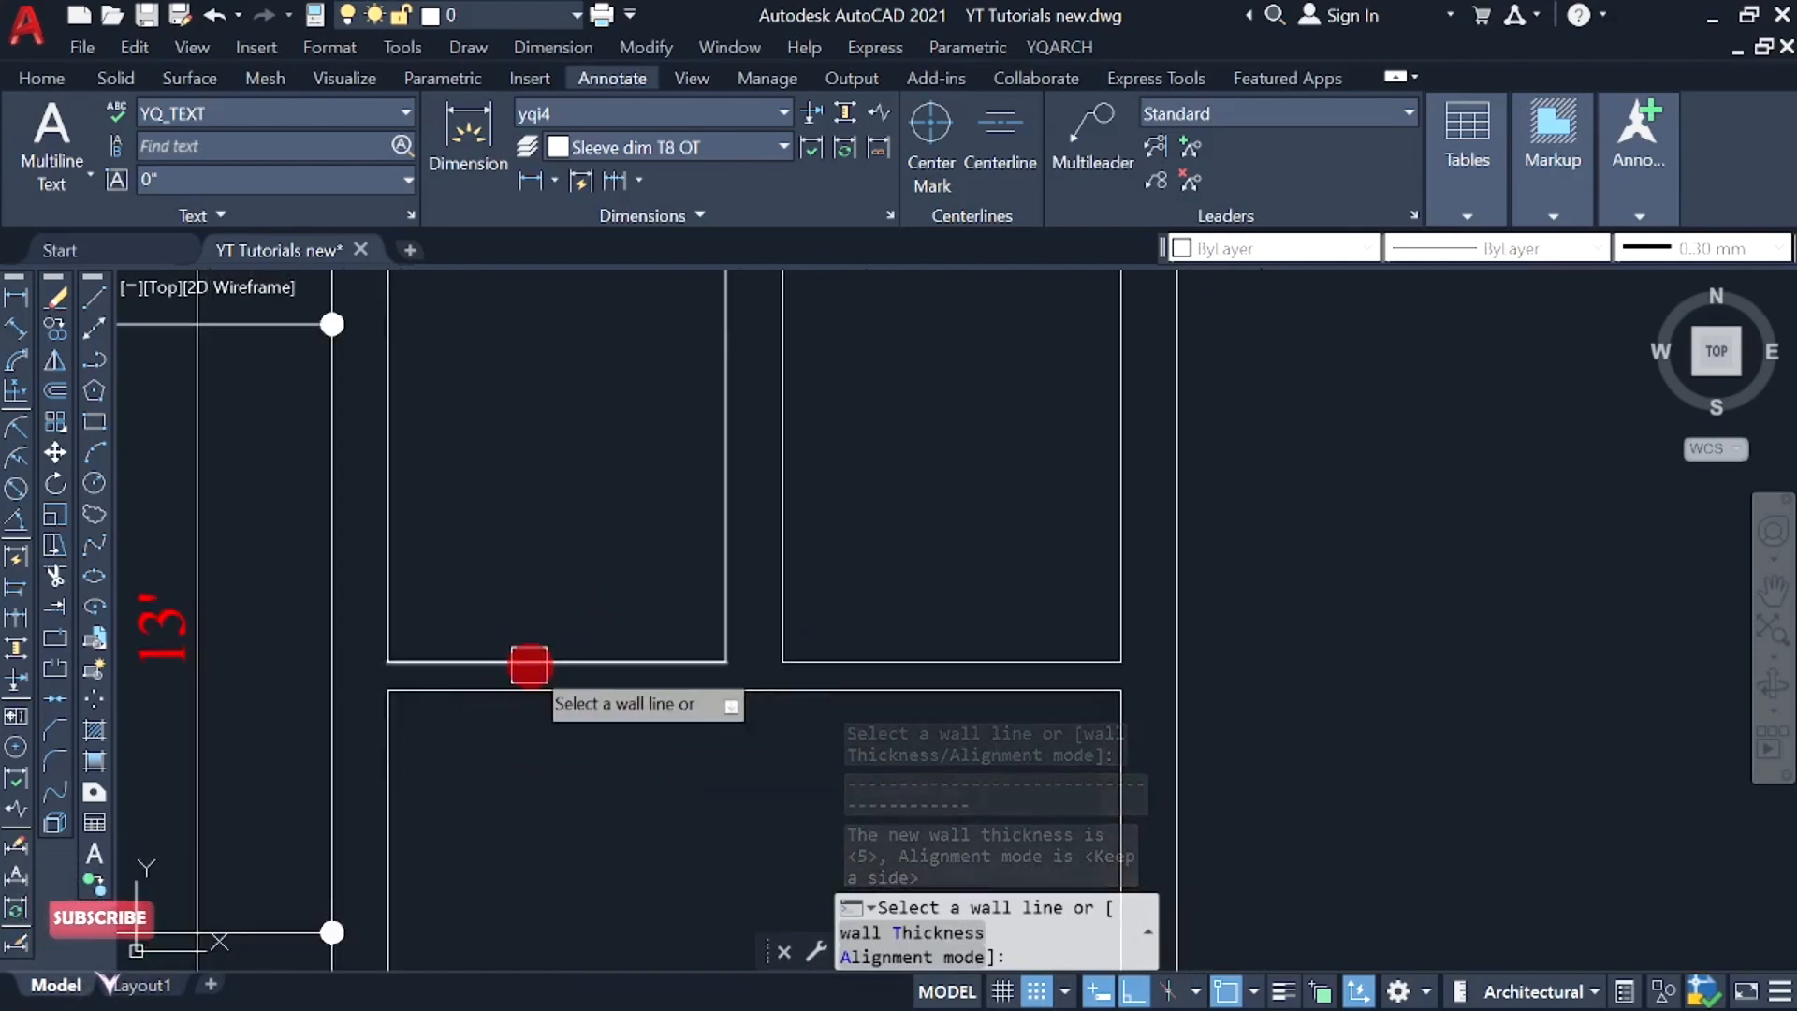
pyautogui.scroll(-2, 530, 669)
pyautogui.moveTo(602, 682); pyautogui.dragTo(571, 727, button='middle')
pyautogui.scroll(2, 609, 574)
pyautogui.scroll(-2, 630, 533)
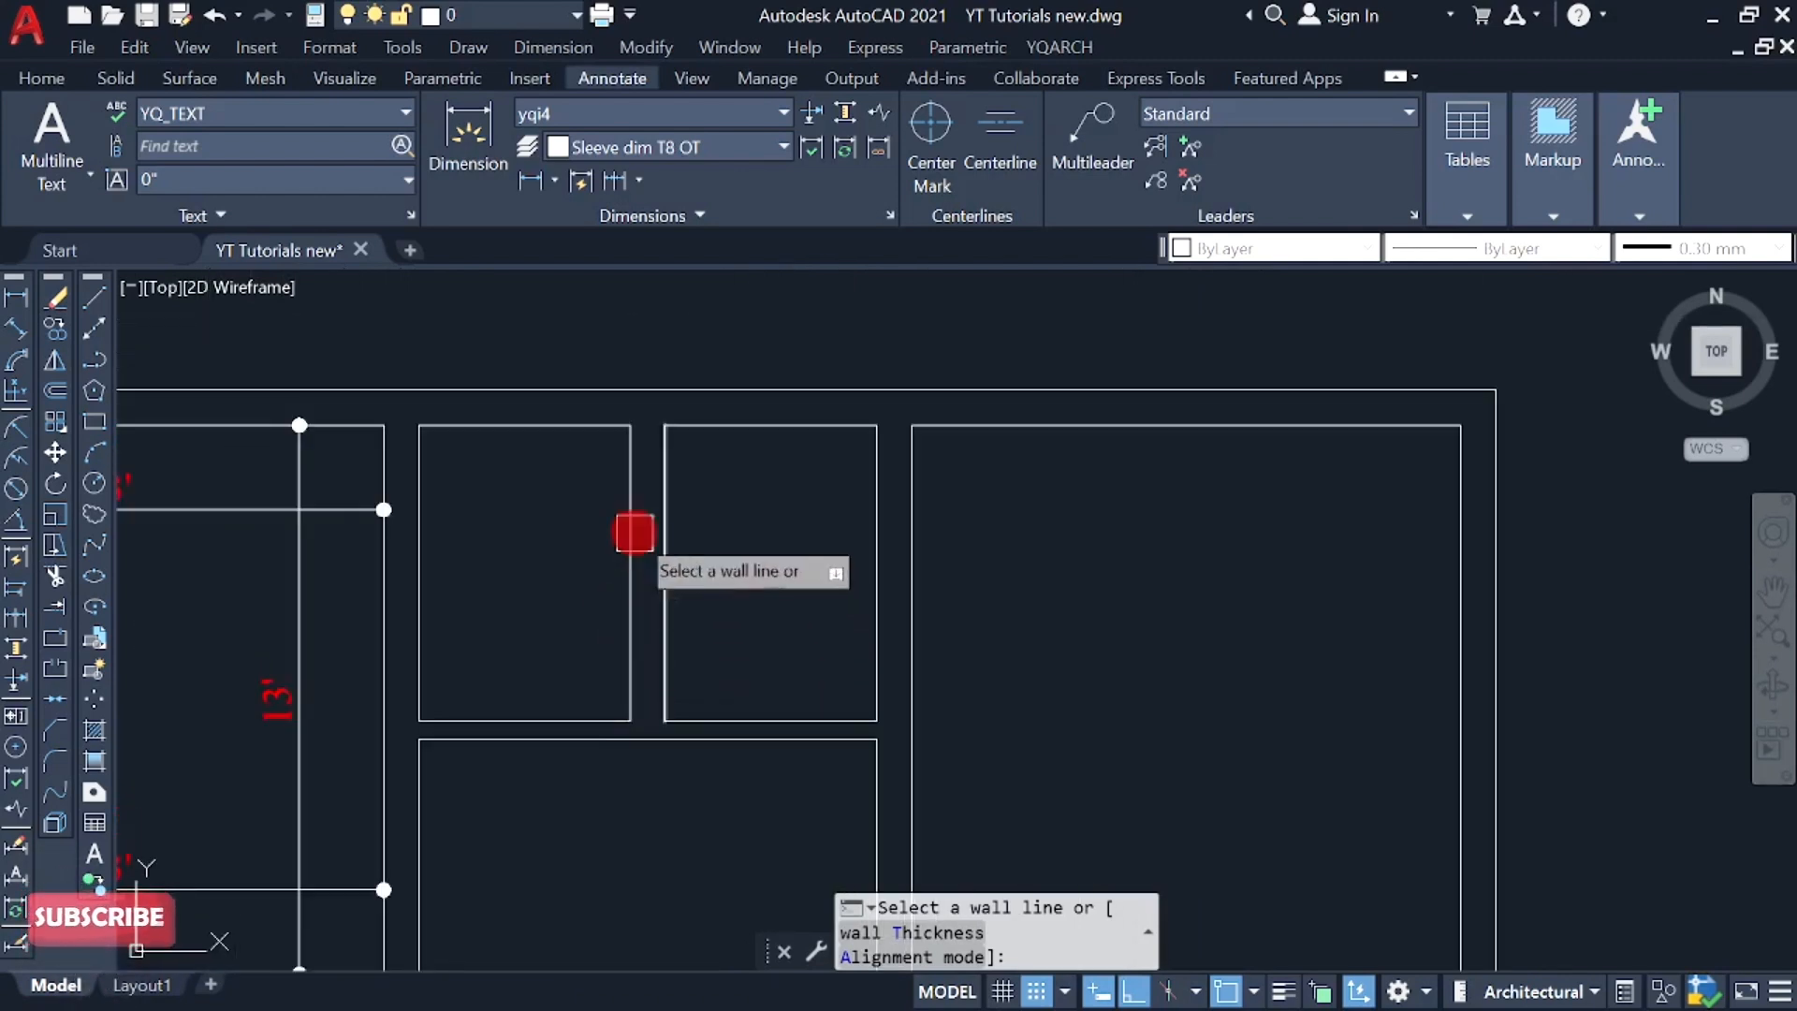
pyautogui.scroll(2, 611, 554)
pyautogui.moveTo(611, 554); pyautogui.dragTo(640, 597, button='middle')
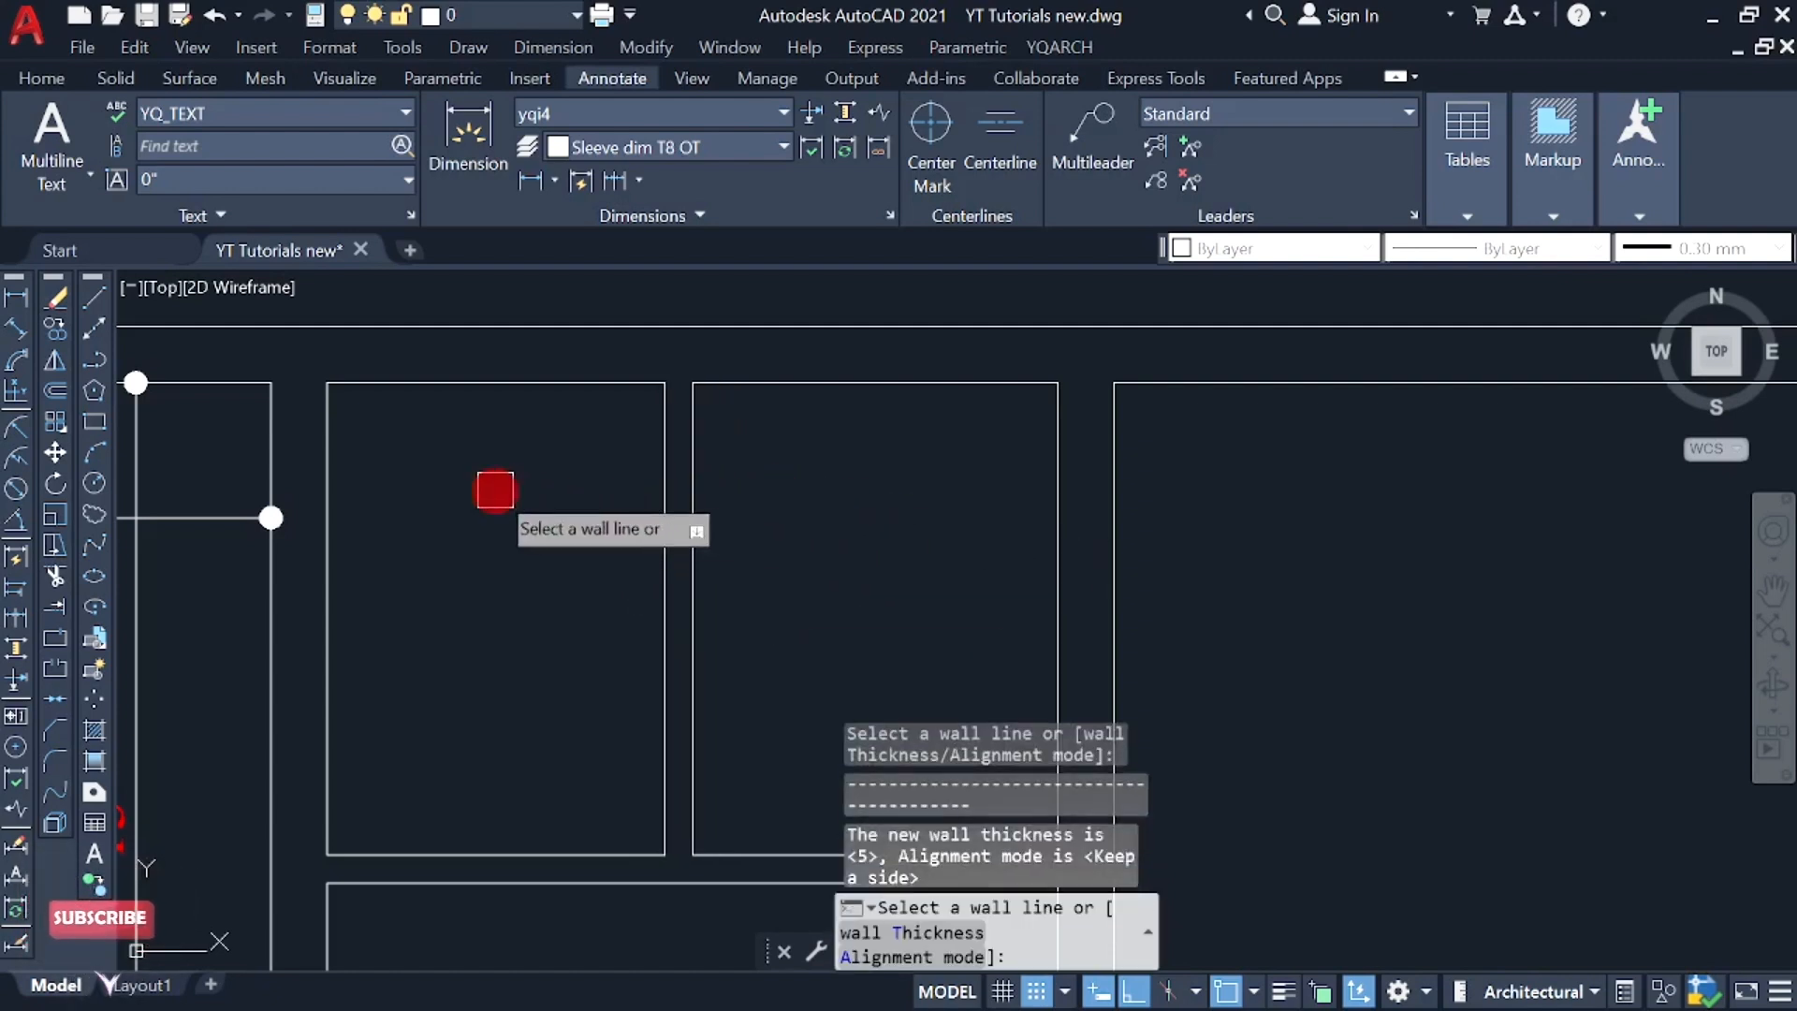
pyautogui.scroll(-2, 494, 490)
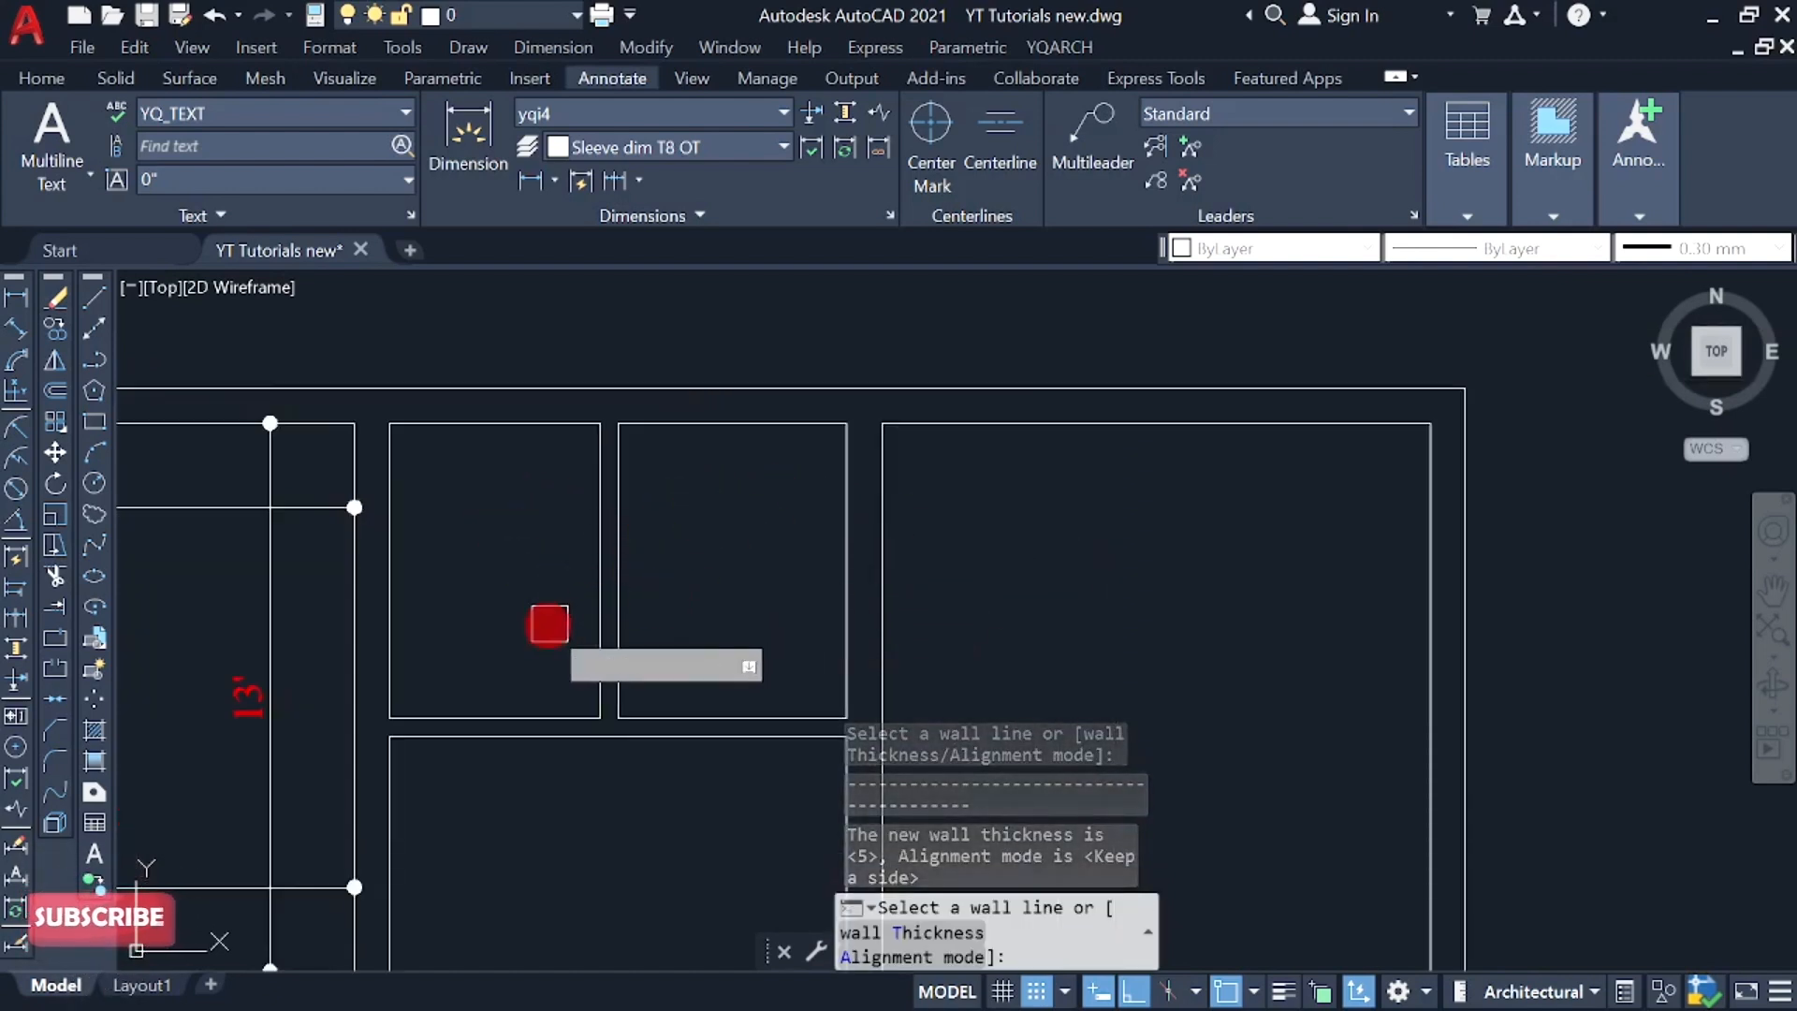
pyautogui.press('Escape')
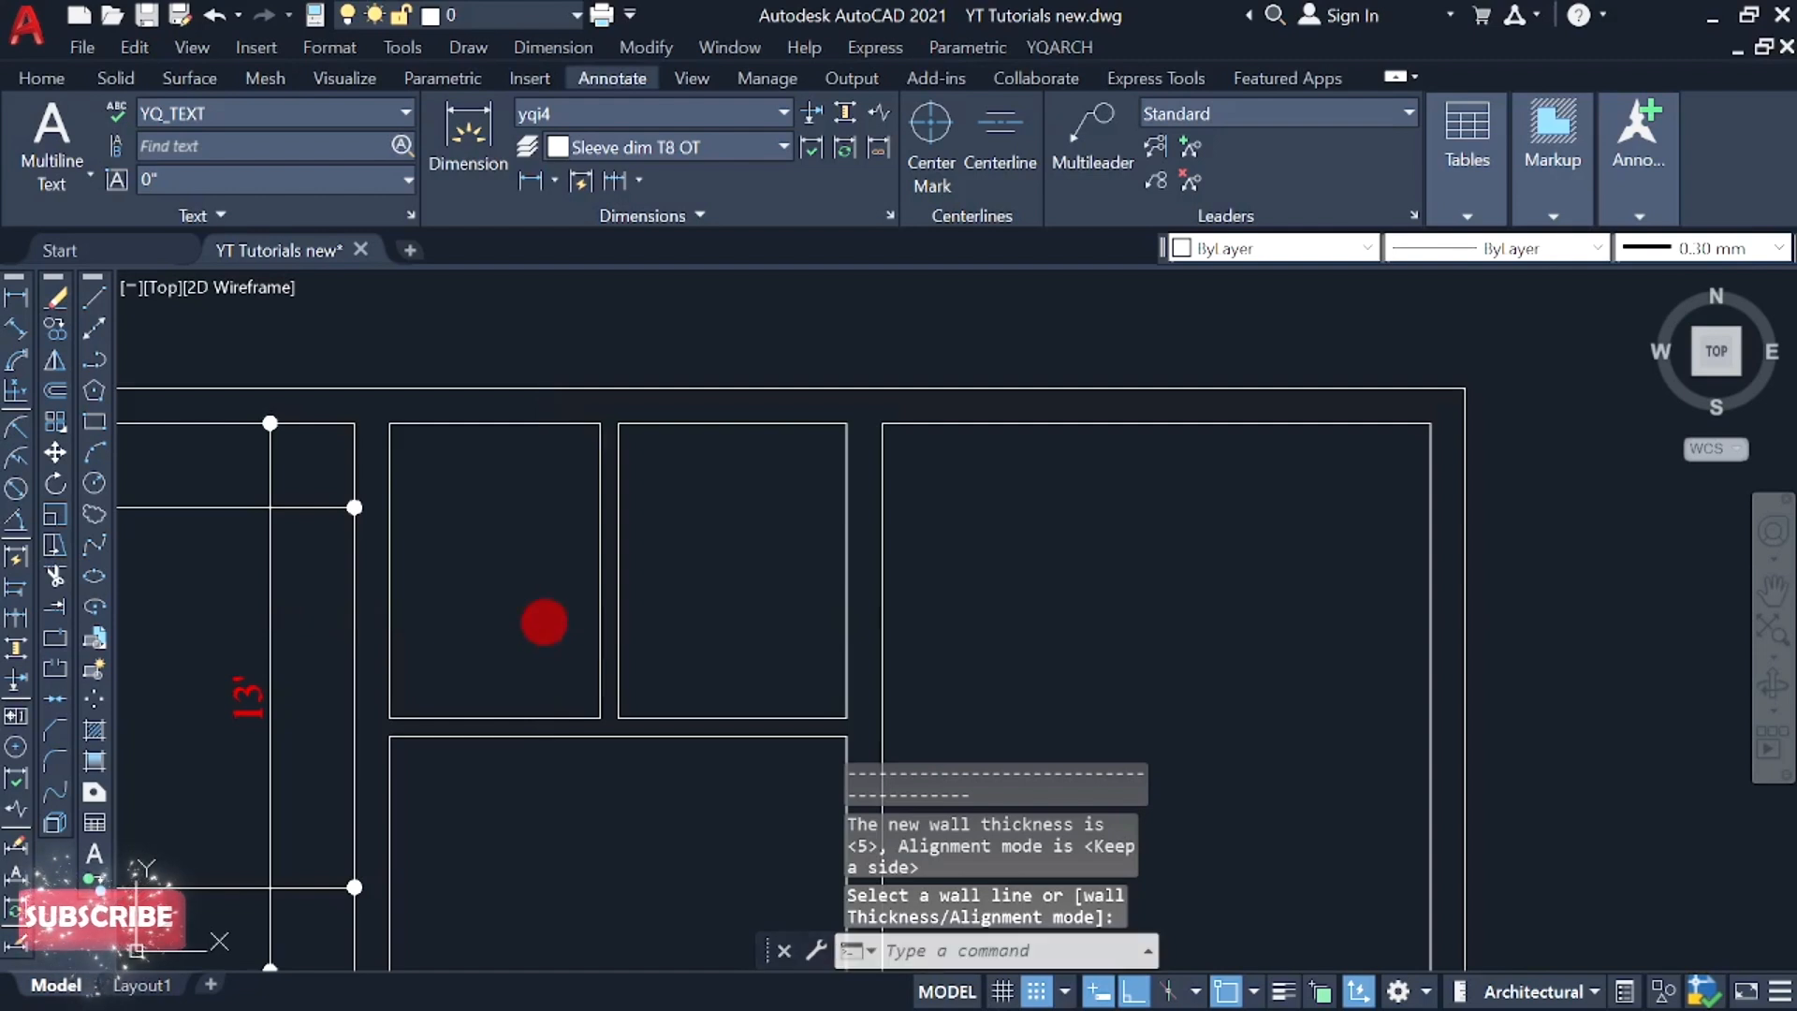
pyautogui.scroll(-2, 574, 579)
pyautogui.moveTo(564, 625); pyautogui.dragTo(691, 608, button='middle')
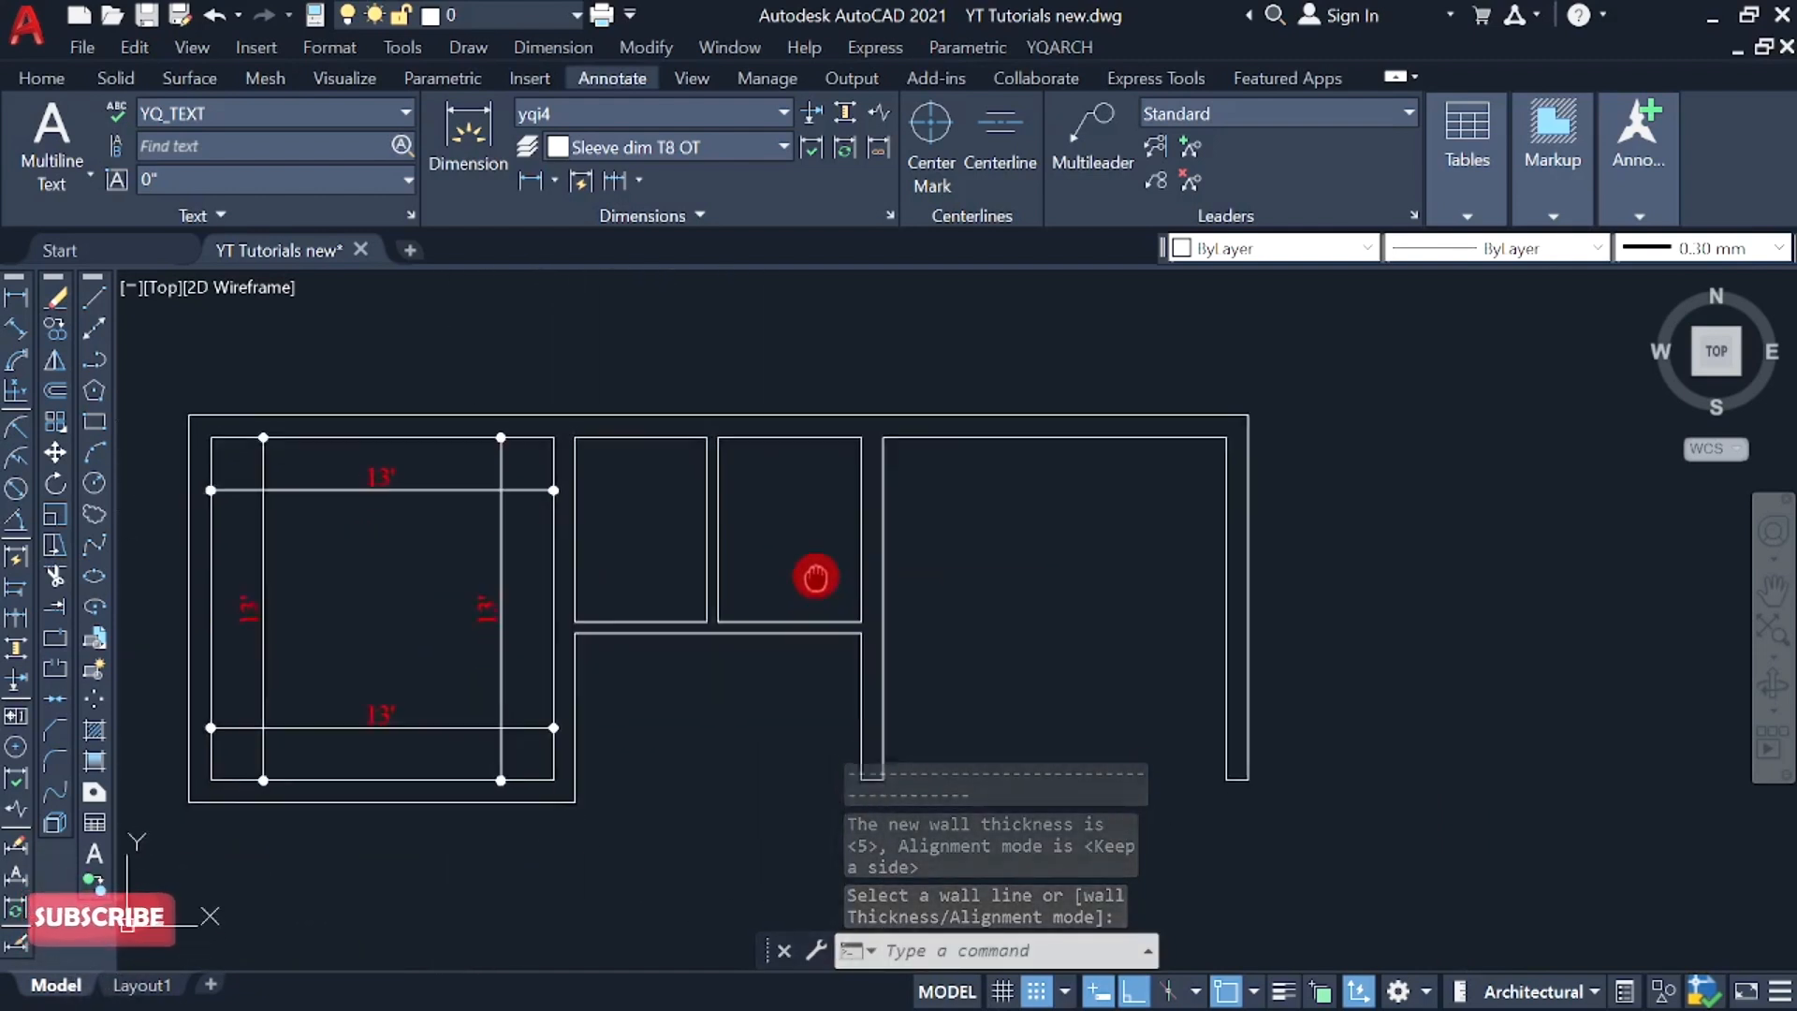
pyautogui.scroll(-2, 582, 654)
pyautogui.scroll(2, 588, 587)
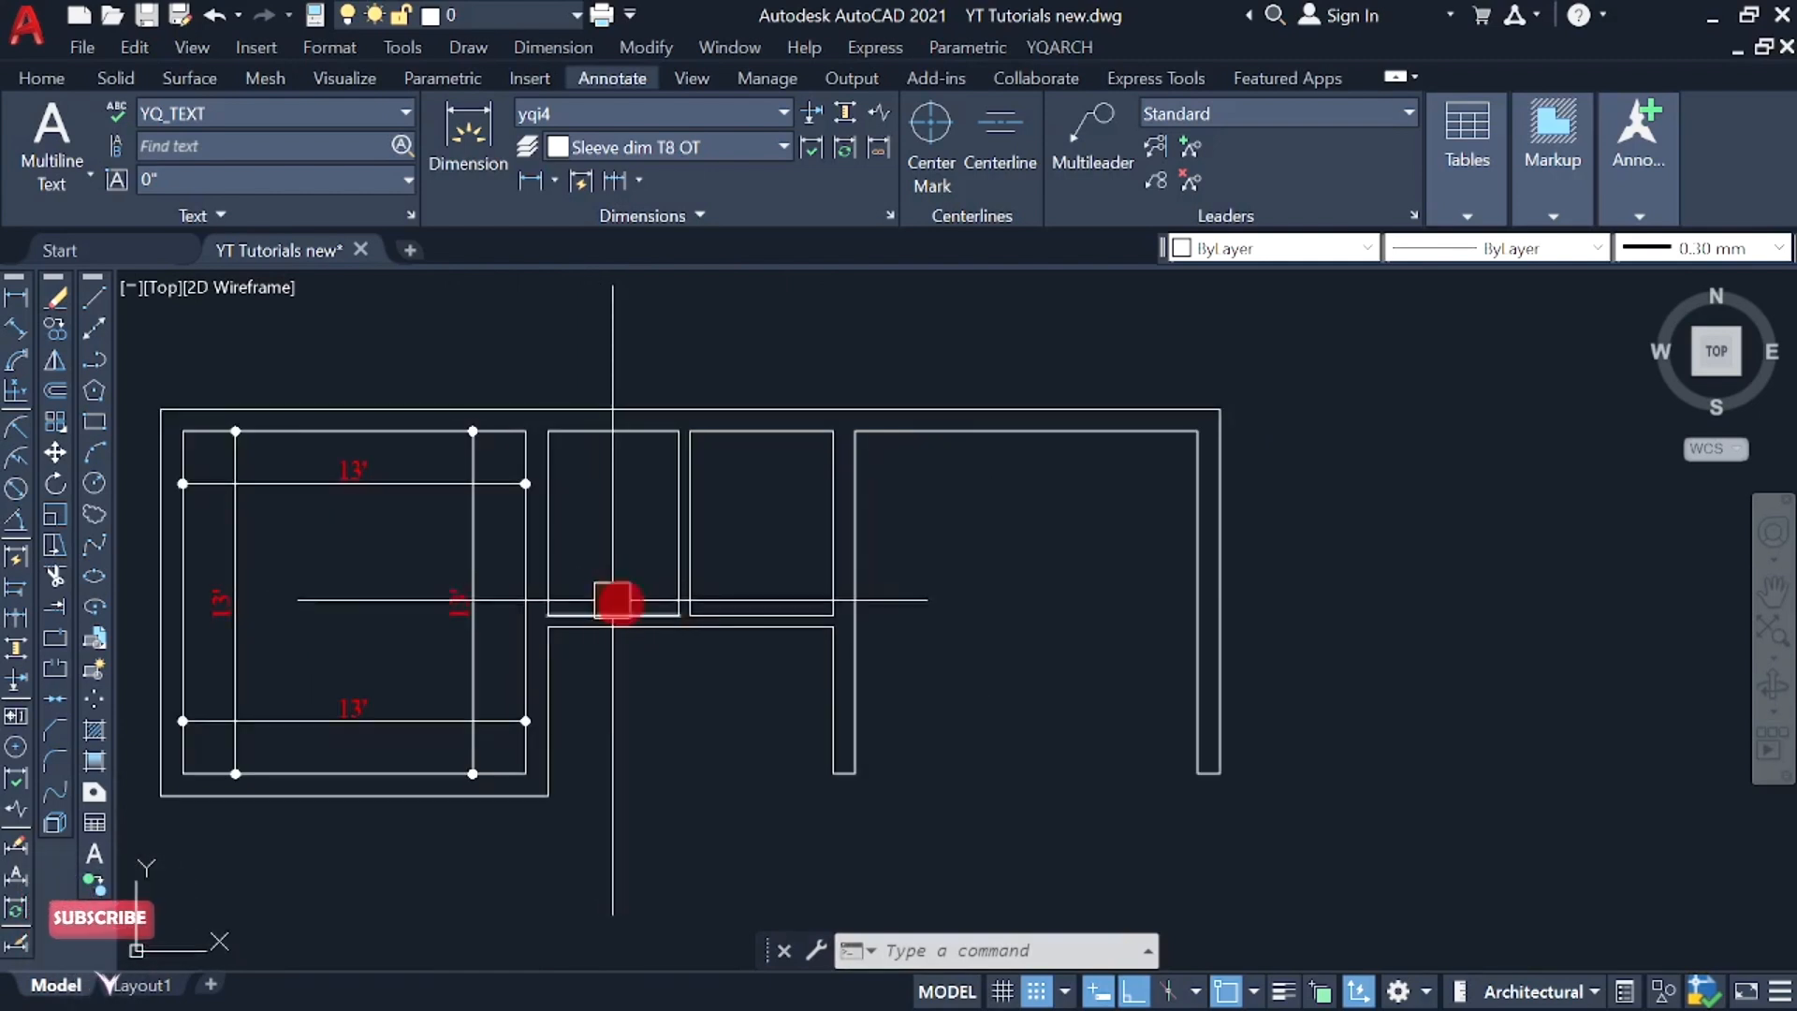
pyautogui.moveTo(677, 720); pyautogui.dragTo(738, 719, button='middle')
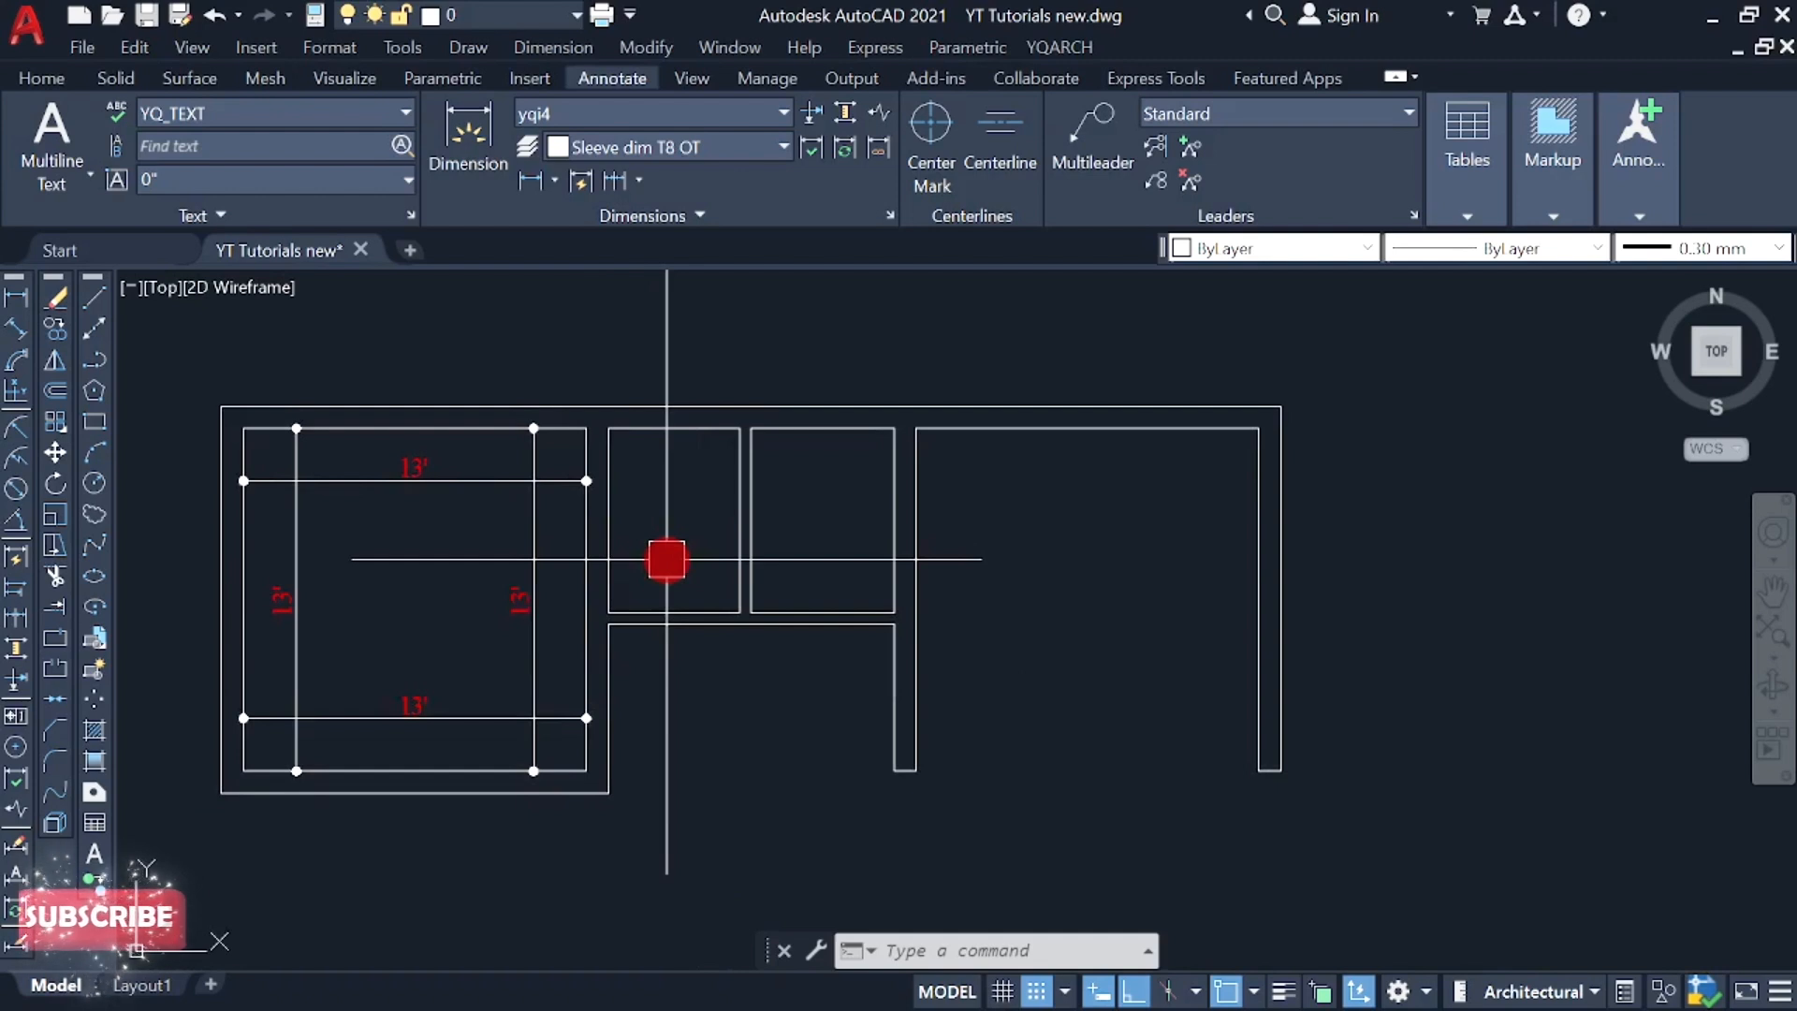
pyautogui.moveTo(648, 544); pyautogui.dragTo(666, 563, button='middle')
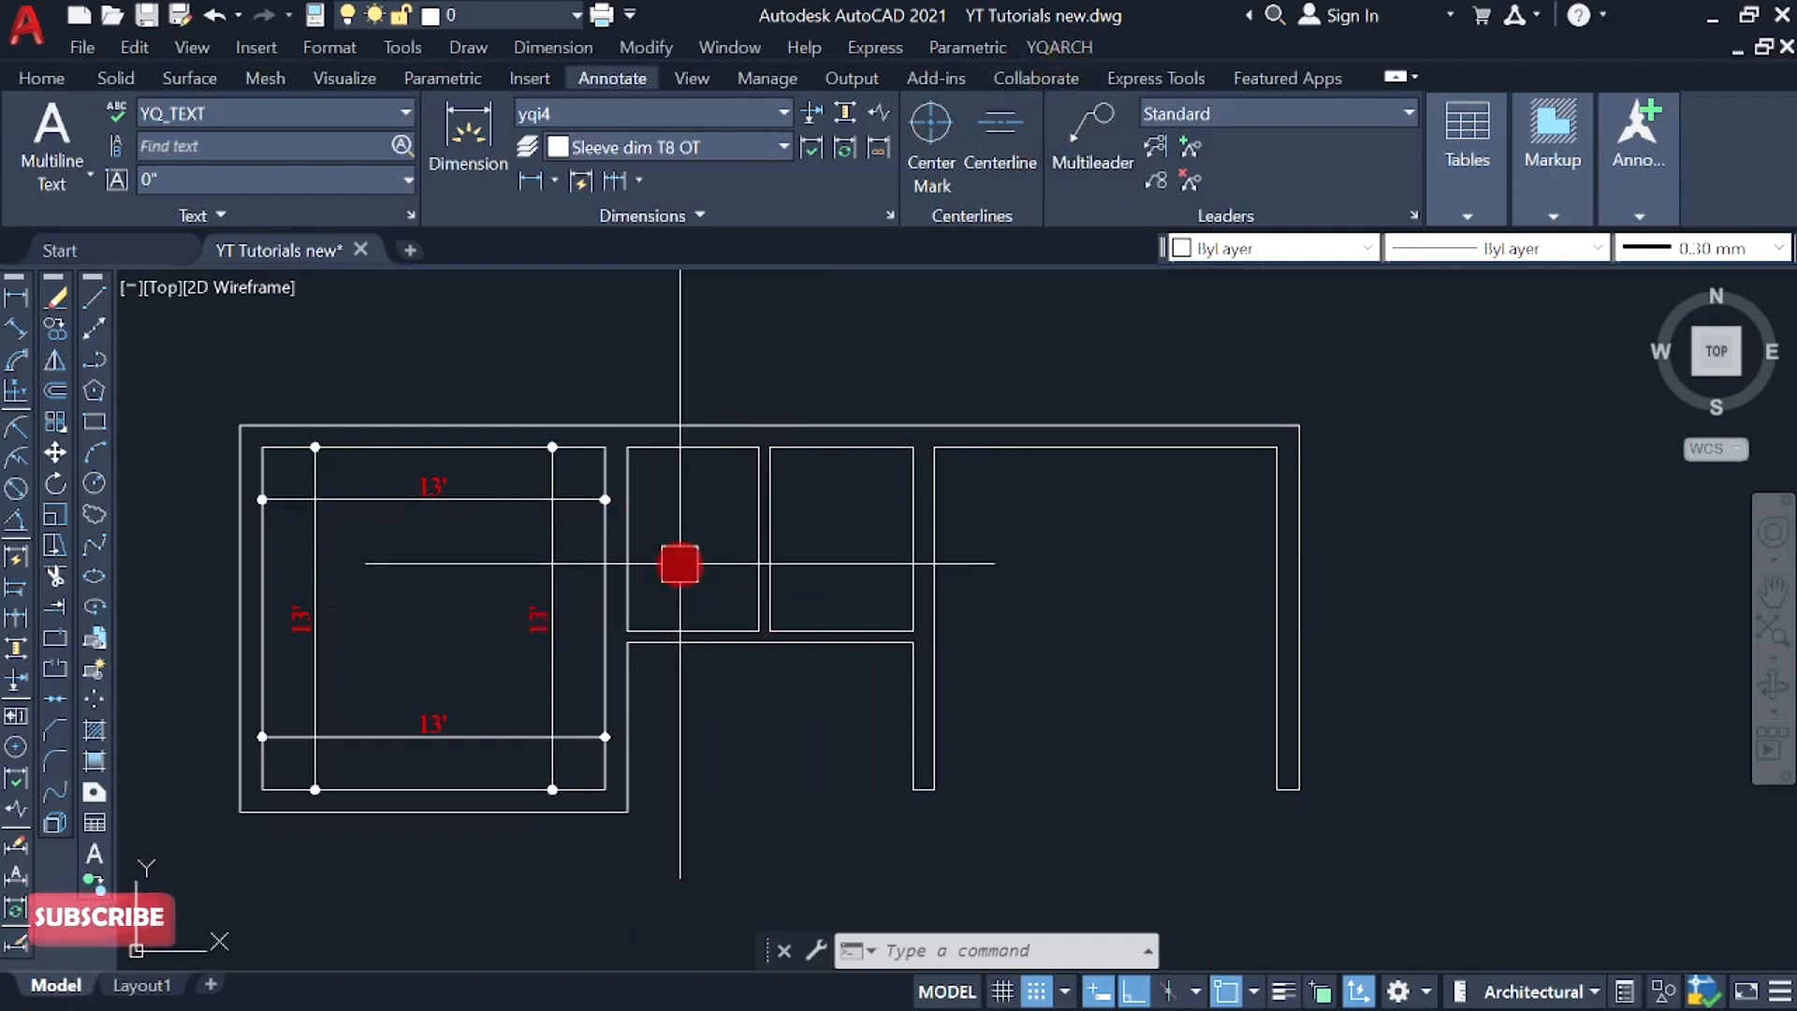
pyautogui.moveTo(679, 564); pyautogui.dragTo(713, 552, button='middle')
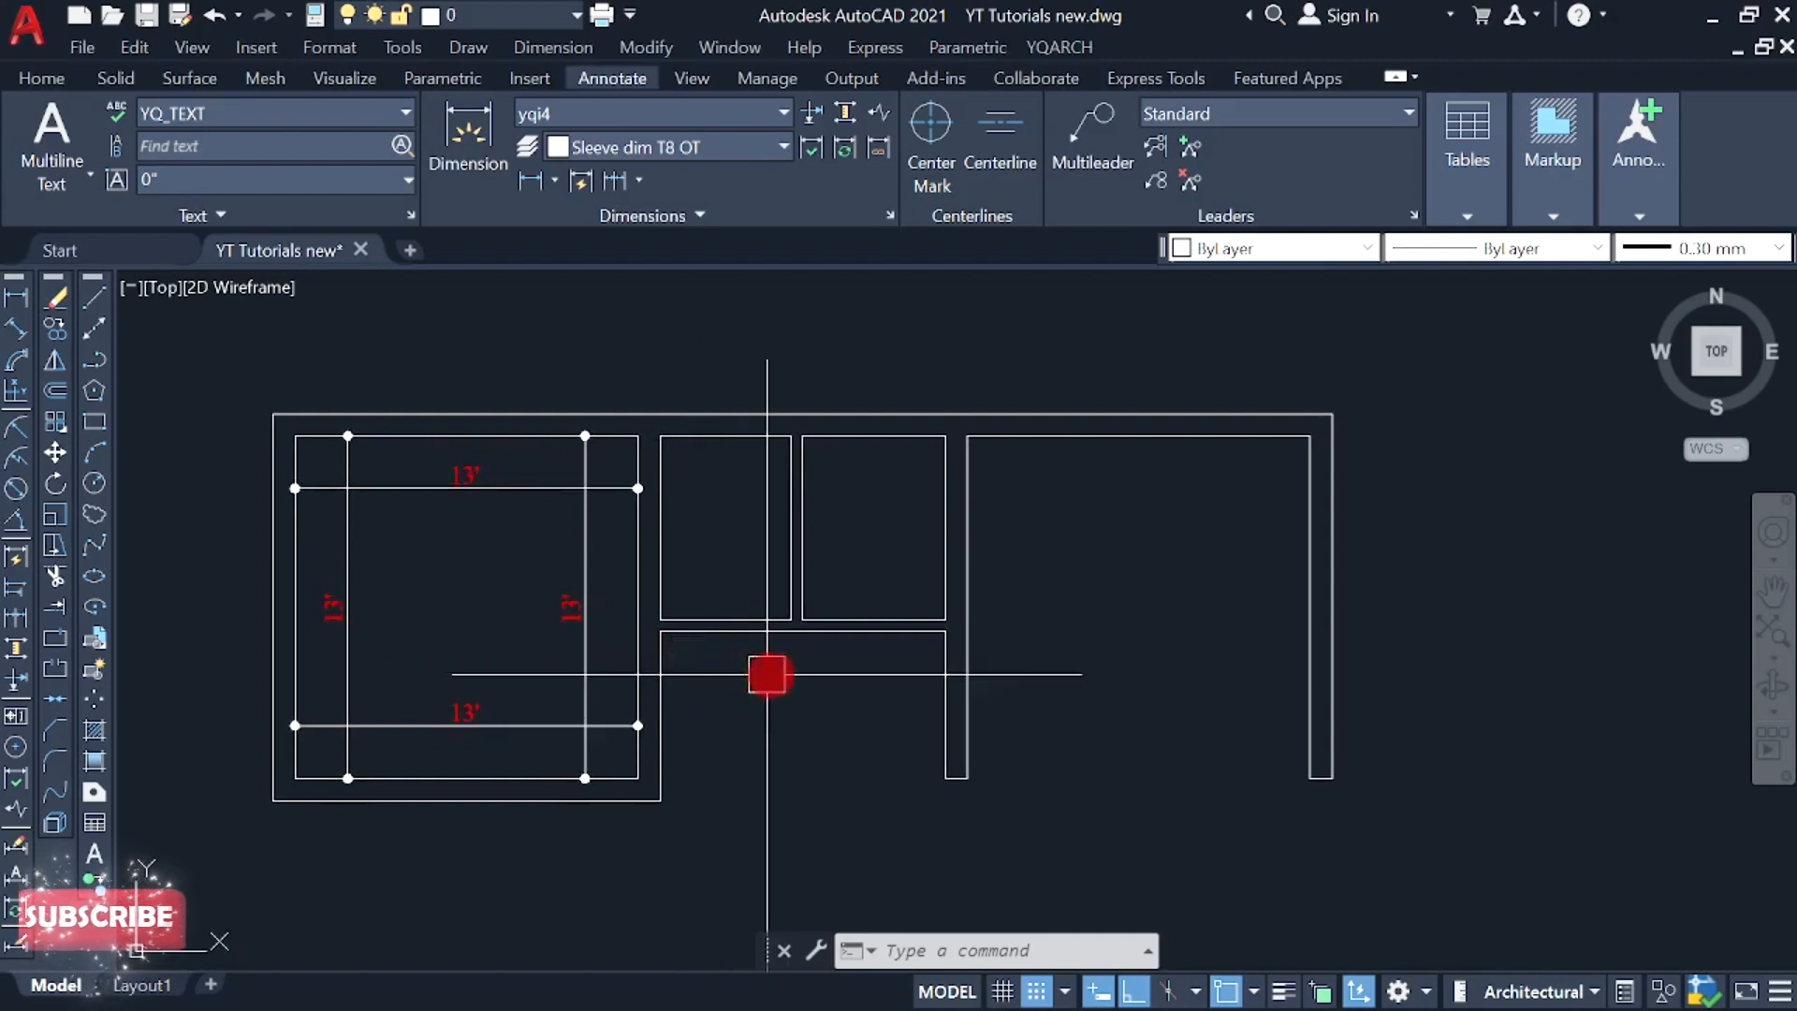
# - With the YQArch AD command, open a door in the wall below the right small room, hinged beside the dividing wall and swinging into the room
pyautogui.scroll(5, 767, 674)
pyautogui.moveTo(774, 630); pyautogui.dragTo(740, 696, button='middle')
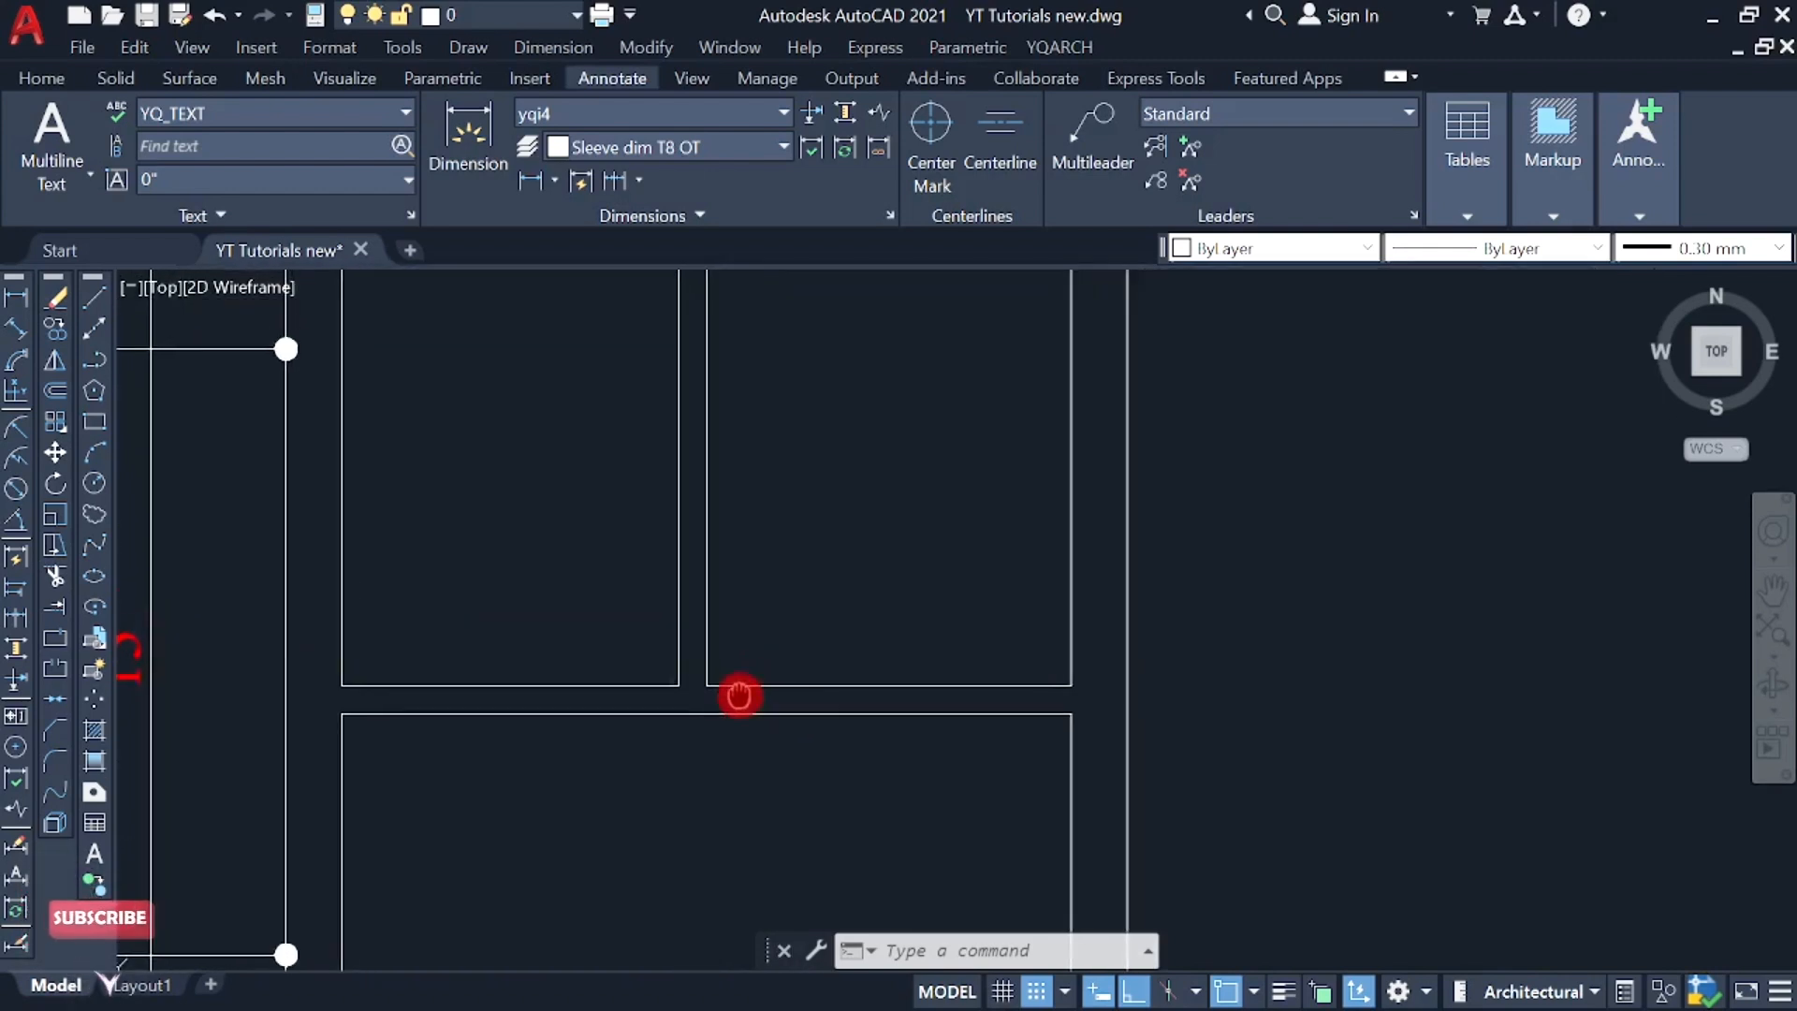
pyautogui.scroll(-2, 749, 667)
pyautogui.moveTo(715, 761)
pyautogui.mouseDown(button='middle')
pyautogui.moveTo(706, 682)
pyautogui.moveTo(701, 737)
pyautogui.mouseUp(button='middle')
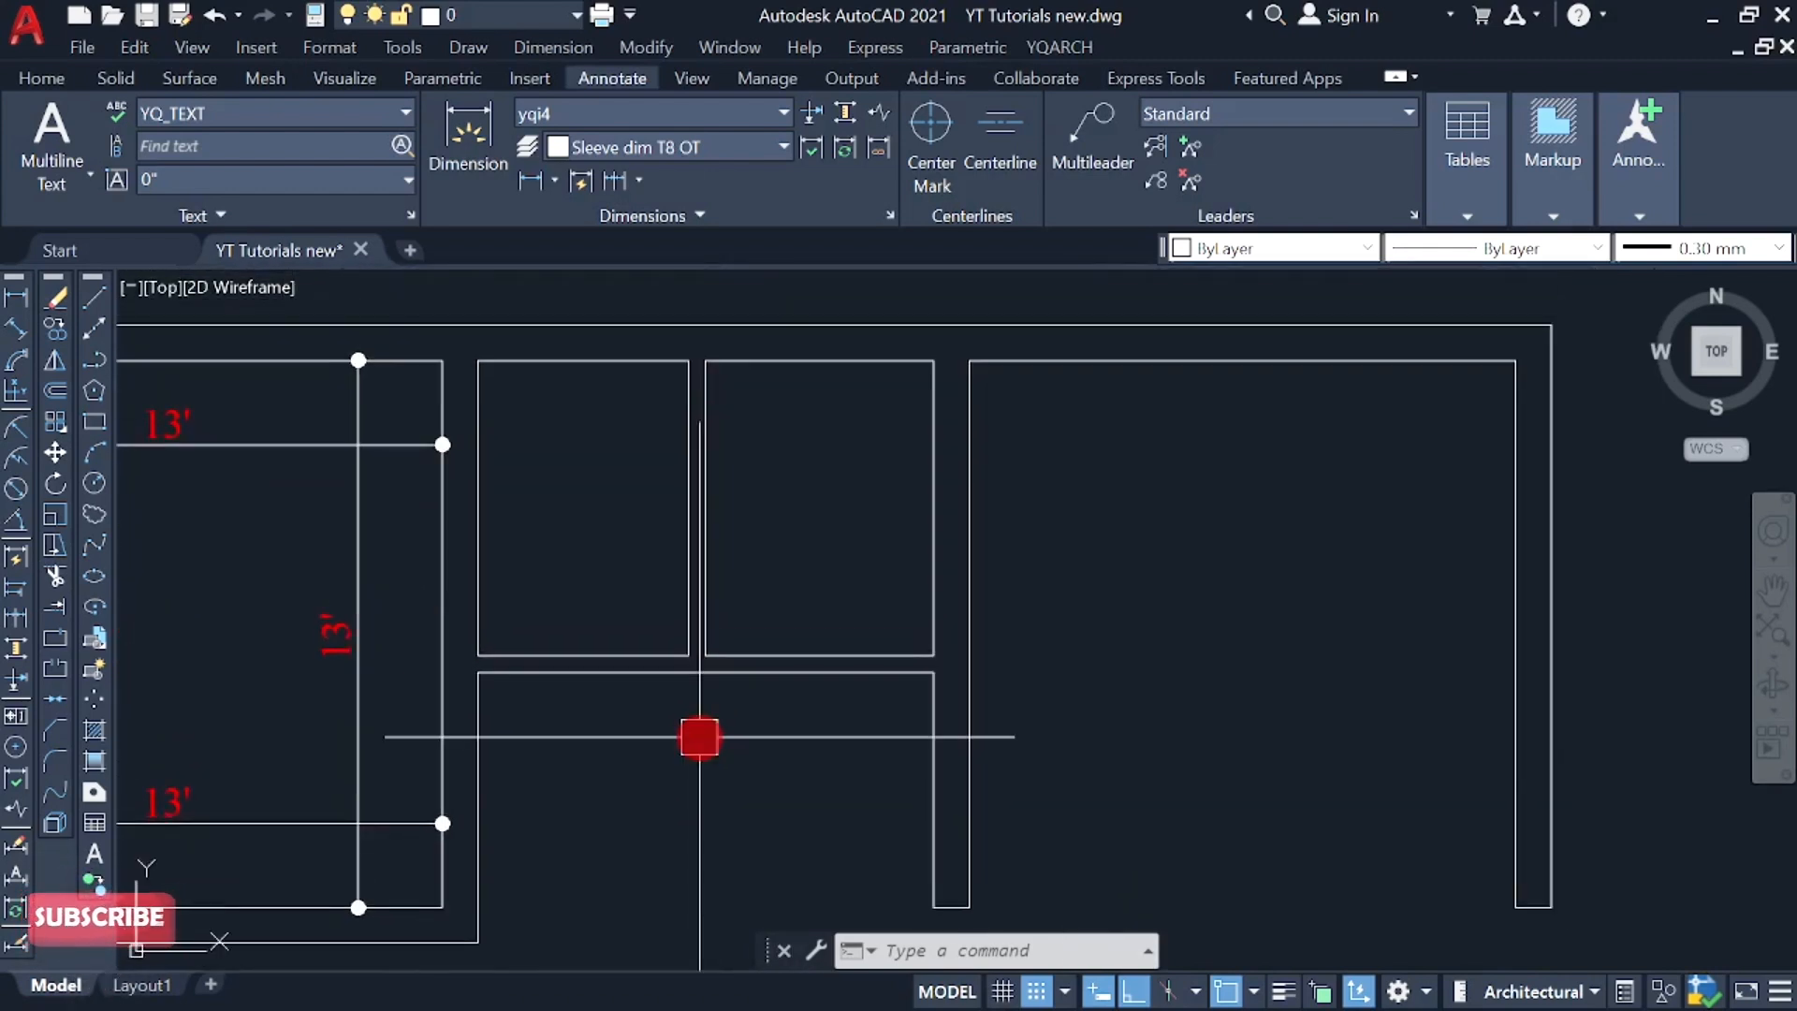
pyautogui.write('D')
pyautogui.press('Return')
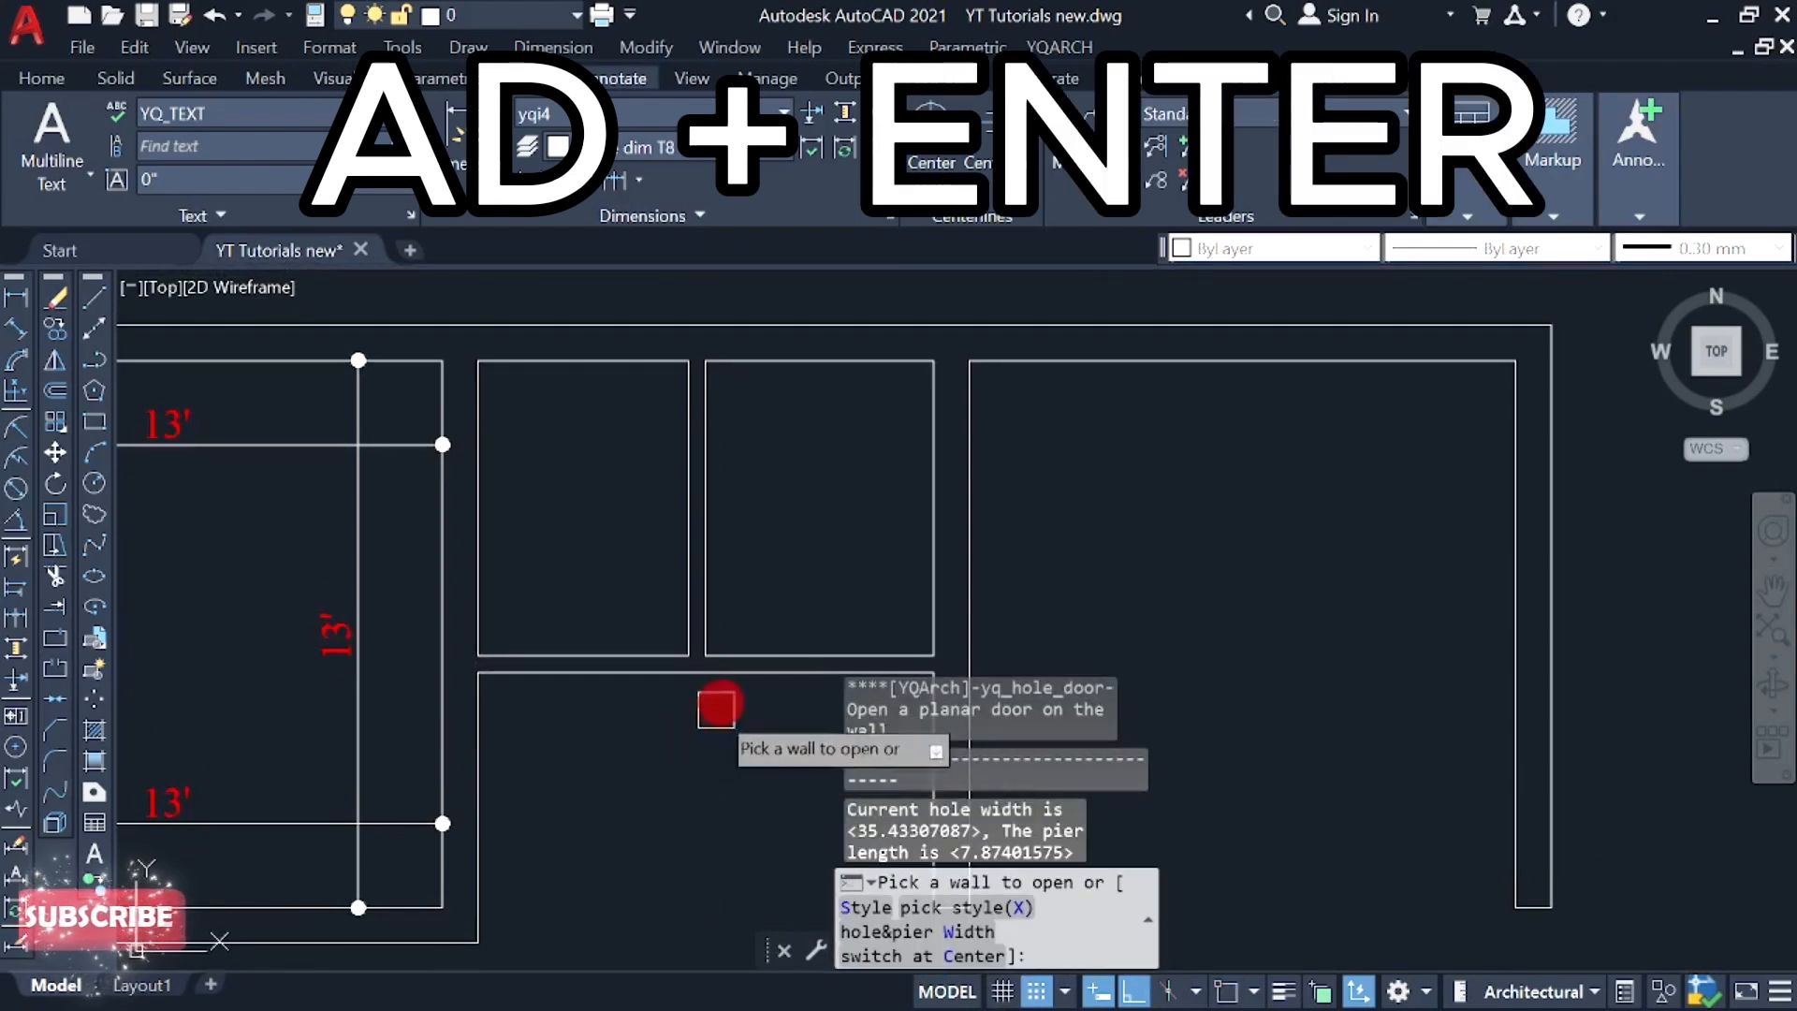
pyautogui.scroll(5, 730, 659)
pyautogui.click(711, 673)
pyautogui.click(714, 509)
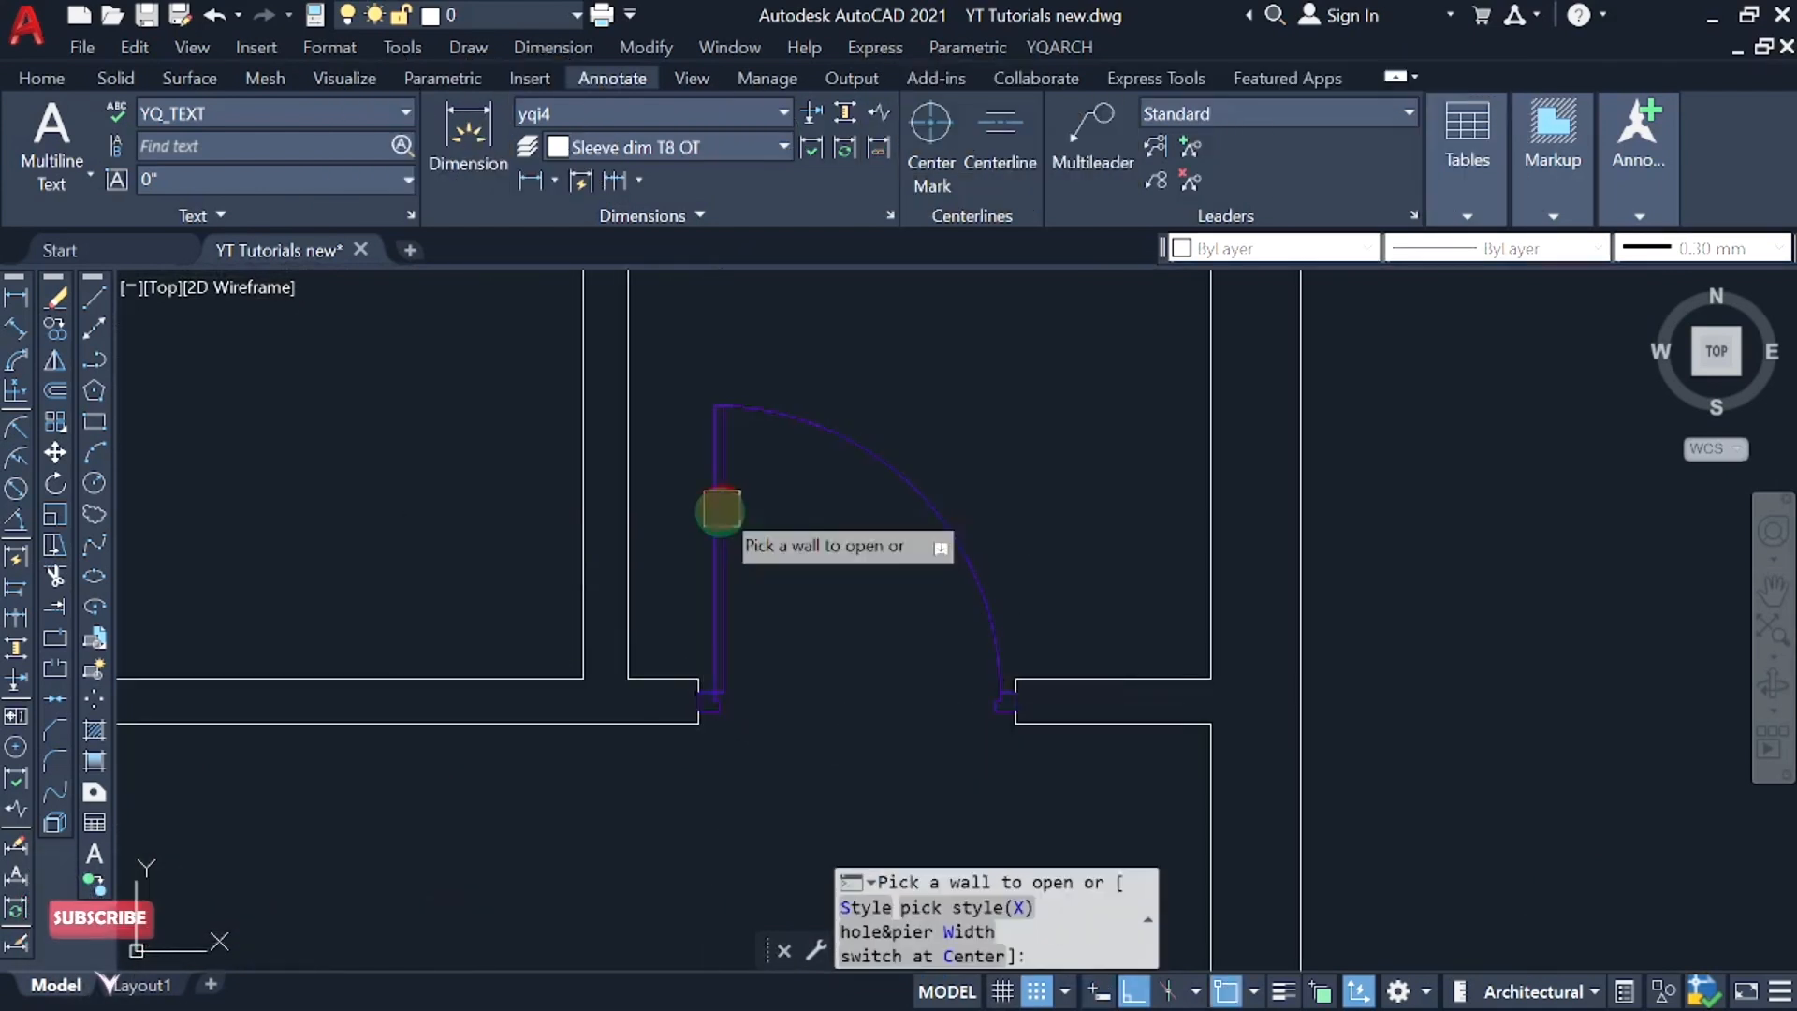
# - Add a door in the wall below the left small room, hinged beside the dividing wall and swinging into the room
pyautogui.scroll(-2, 707, 515)
pyautogui.click(572, 610)
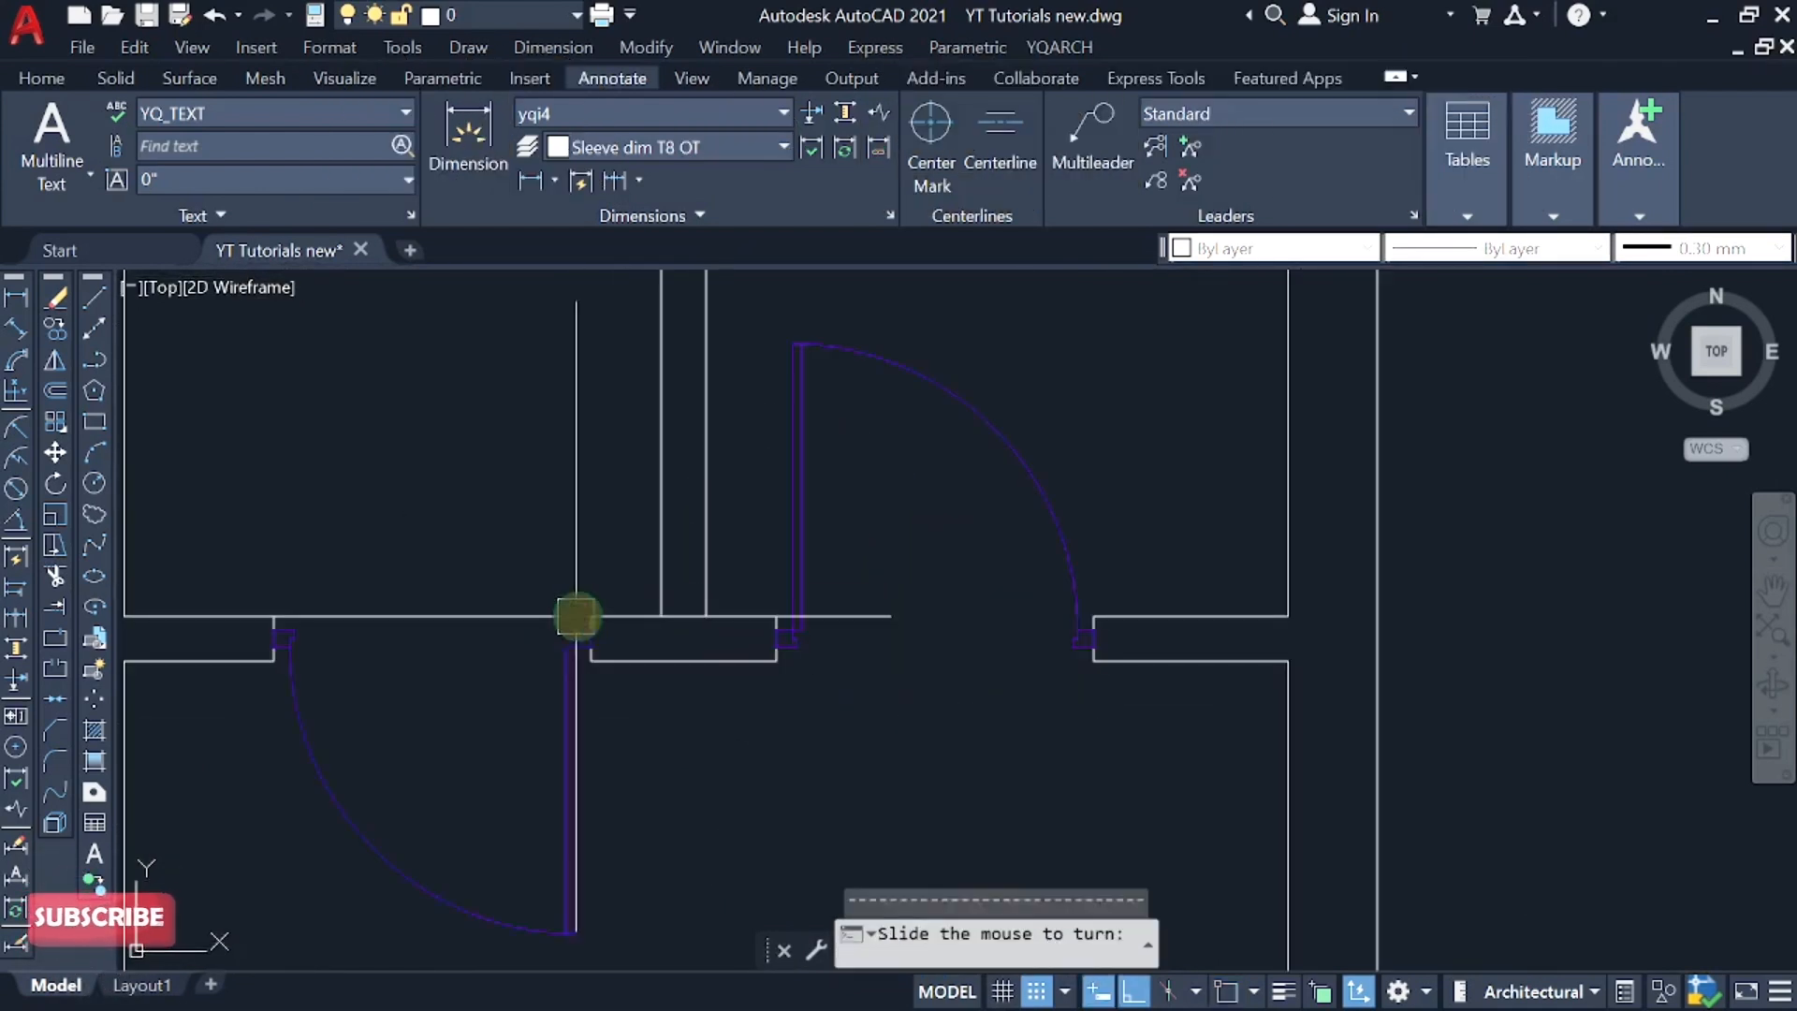
pyautogui.click(560, 485)
# - Add a door near the lower end of the dimensioned room's right wall, hinged at its lower jamb and swinging inward, and finish the door command
pyautogui.scroll(-2, 528, 560)
pyautogui.scroll(-2, 528, 560)
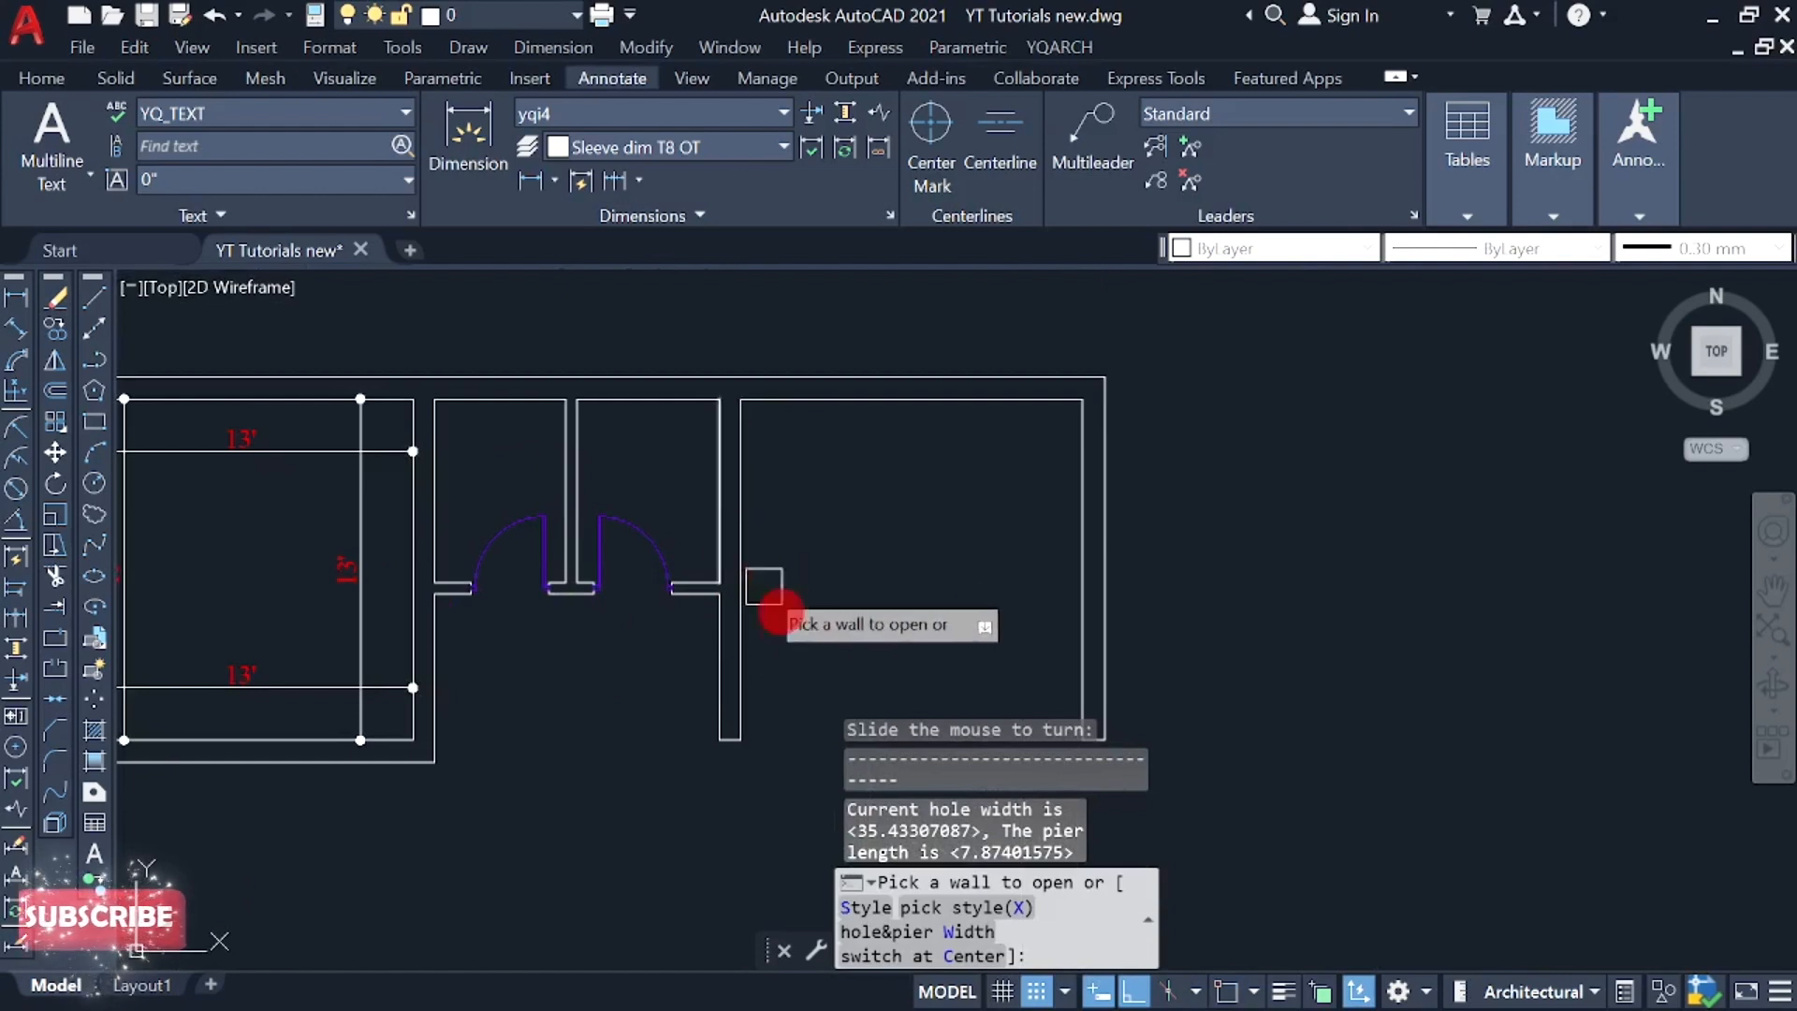
pyautogui.moveTo(594, 736); pyautogui.dragTo(800, 686, button='middle')
pyautogui.scroll(2, 616, 661)
pyautogui.click(608, 656)
pyautogui.scroll(2, 603, 656)
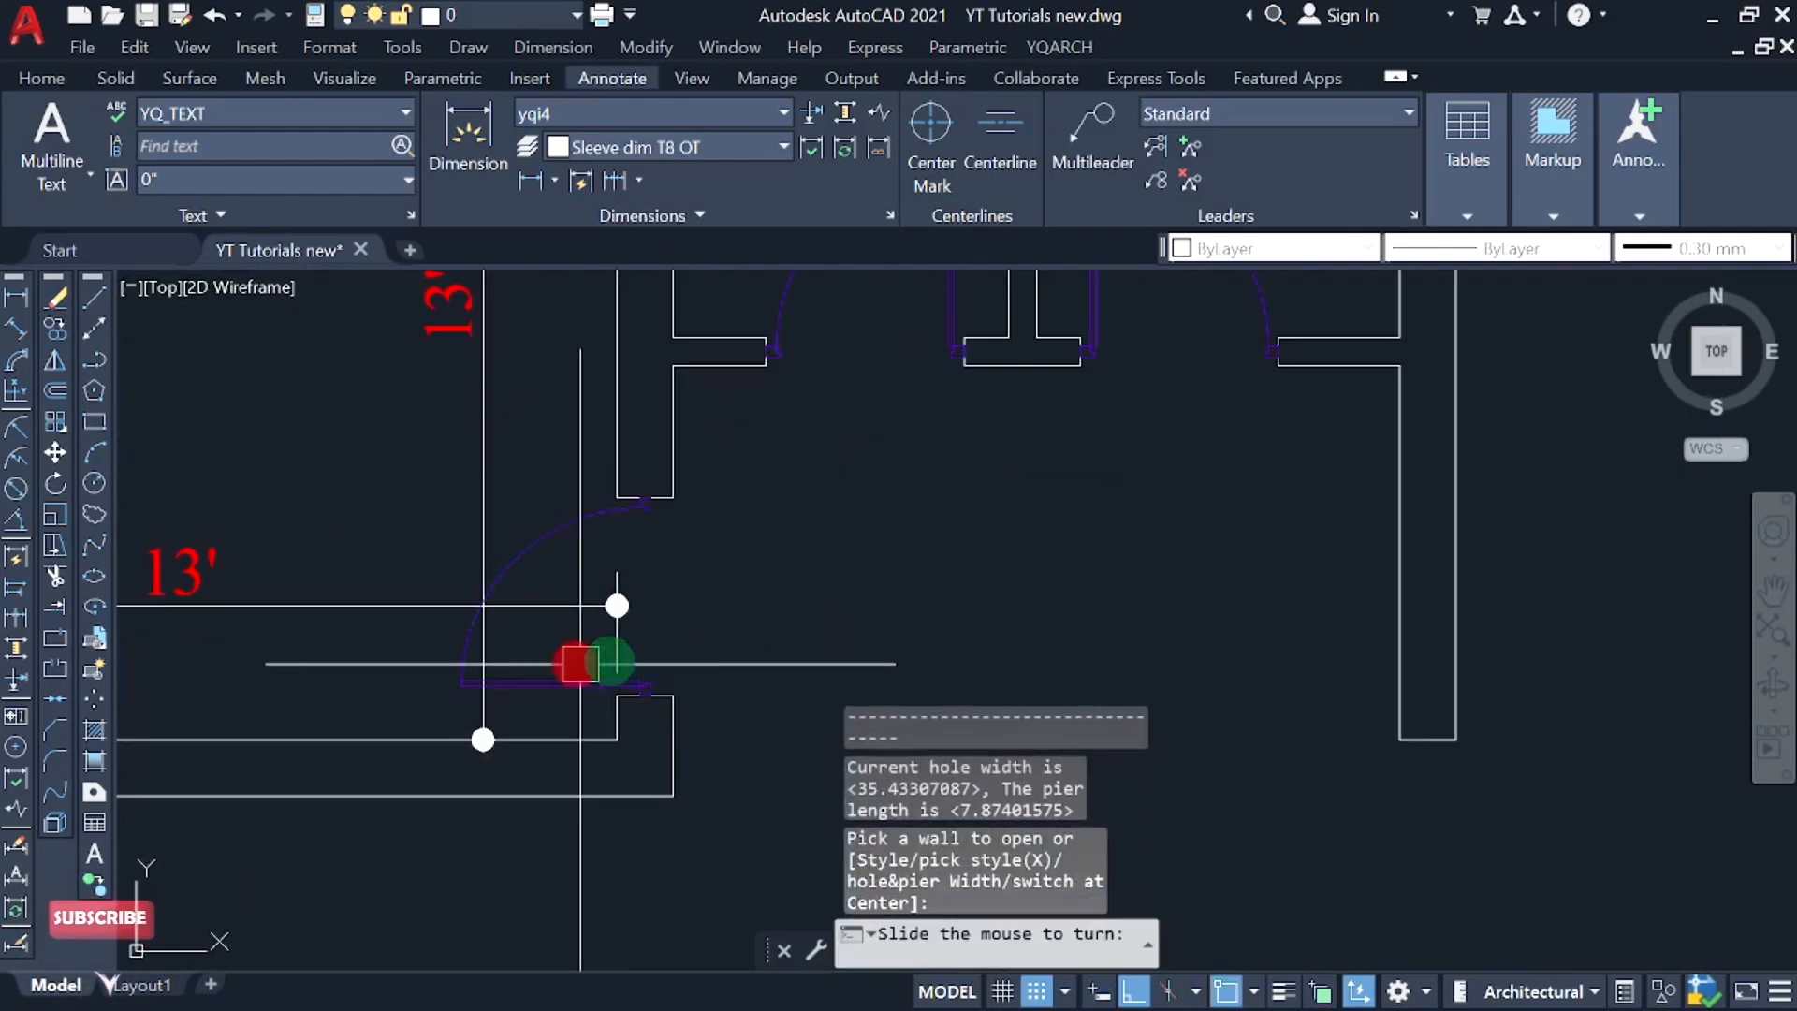
pyautogui.scroll(-2, 530, 655)
pyautogui.click(418, 661)
pyautogui.press('Return')
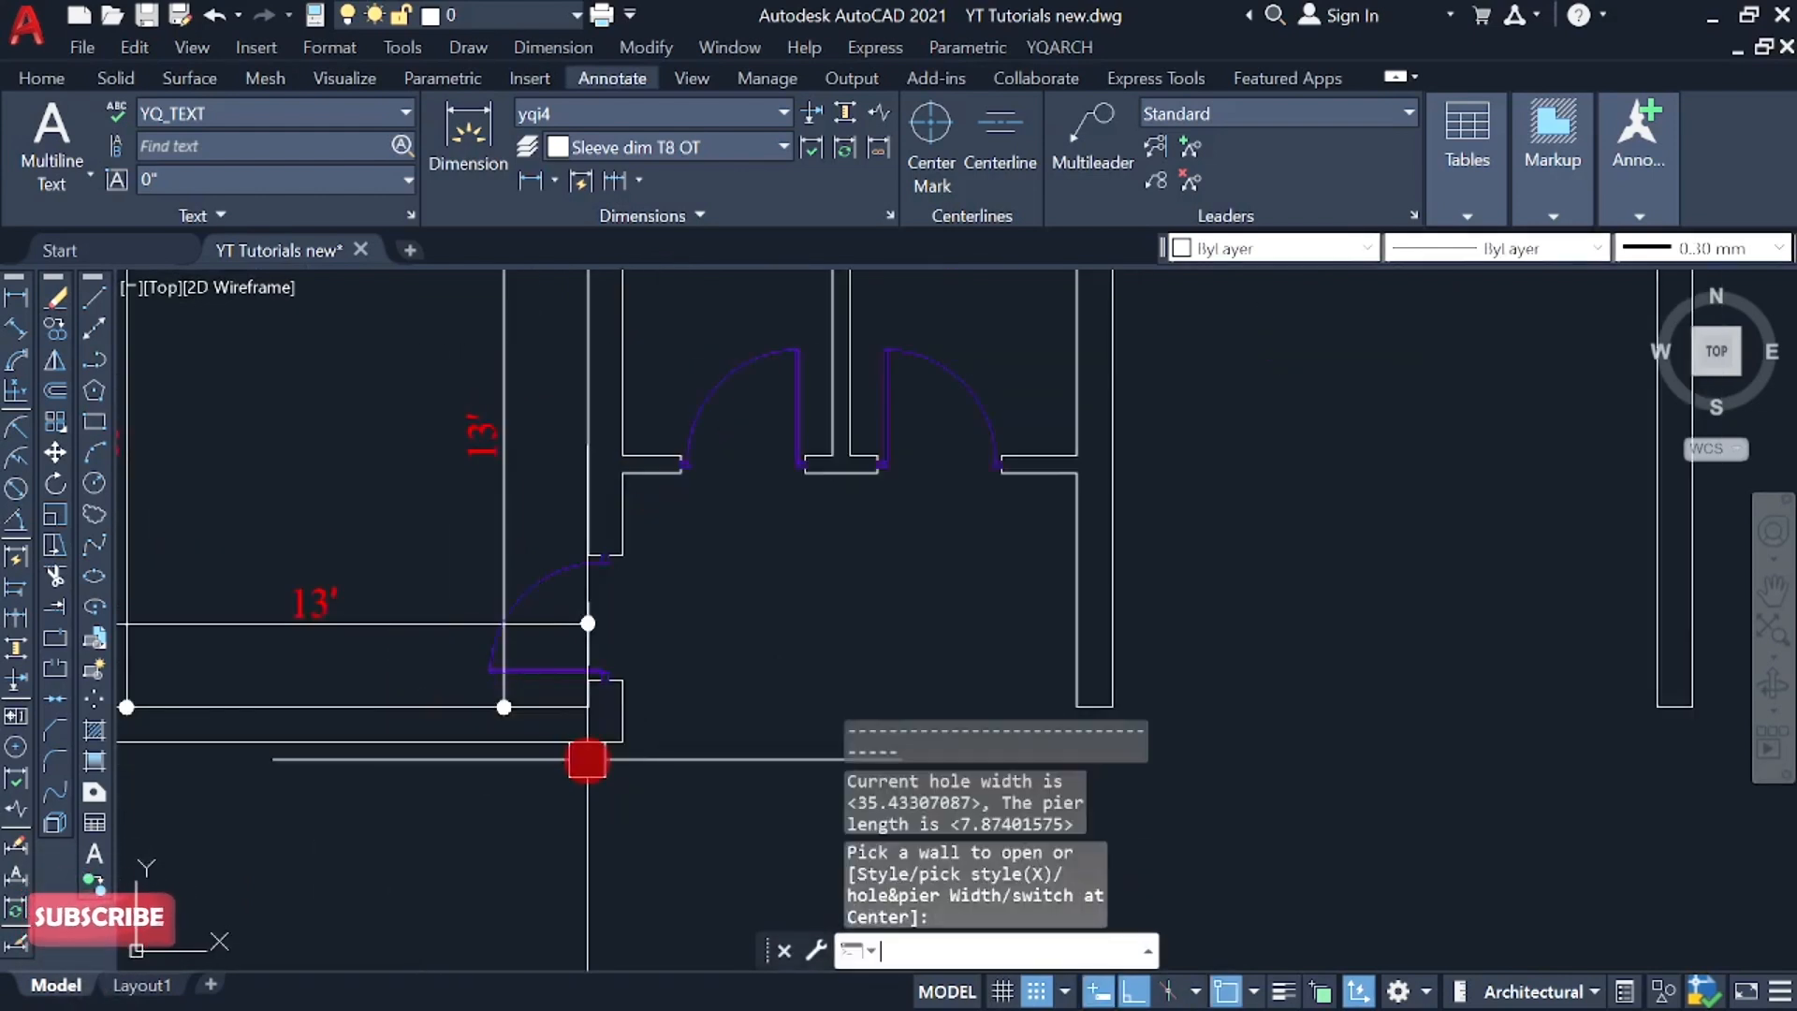
pyautogui.scroll(-2, 608, 695)
pyautogui.moveTo(696, 655)
pyautogui.mouseDown(button='middle')
pyautogui.moveTo(668, 709)
pyautogui.moveTo(683, 602)
pyautogui.moveTo(687, 645)
pyautogui.mouseUp(button='middle')
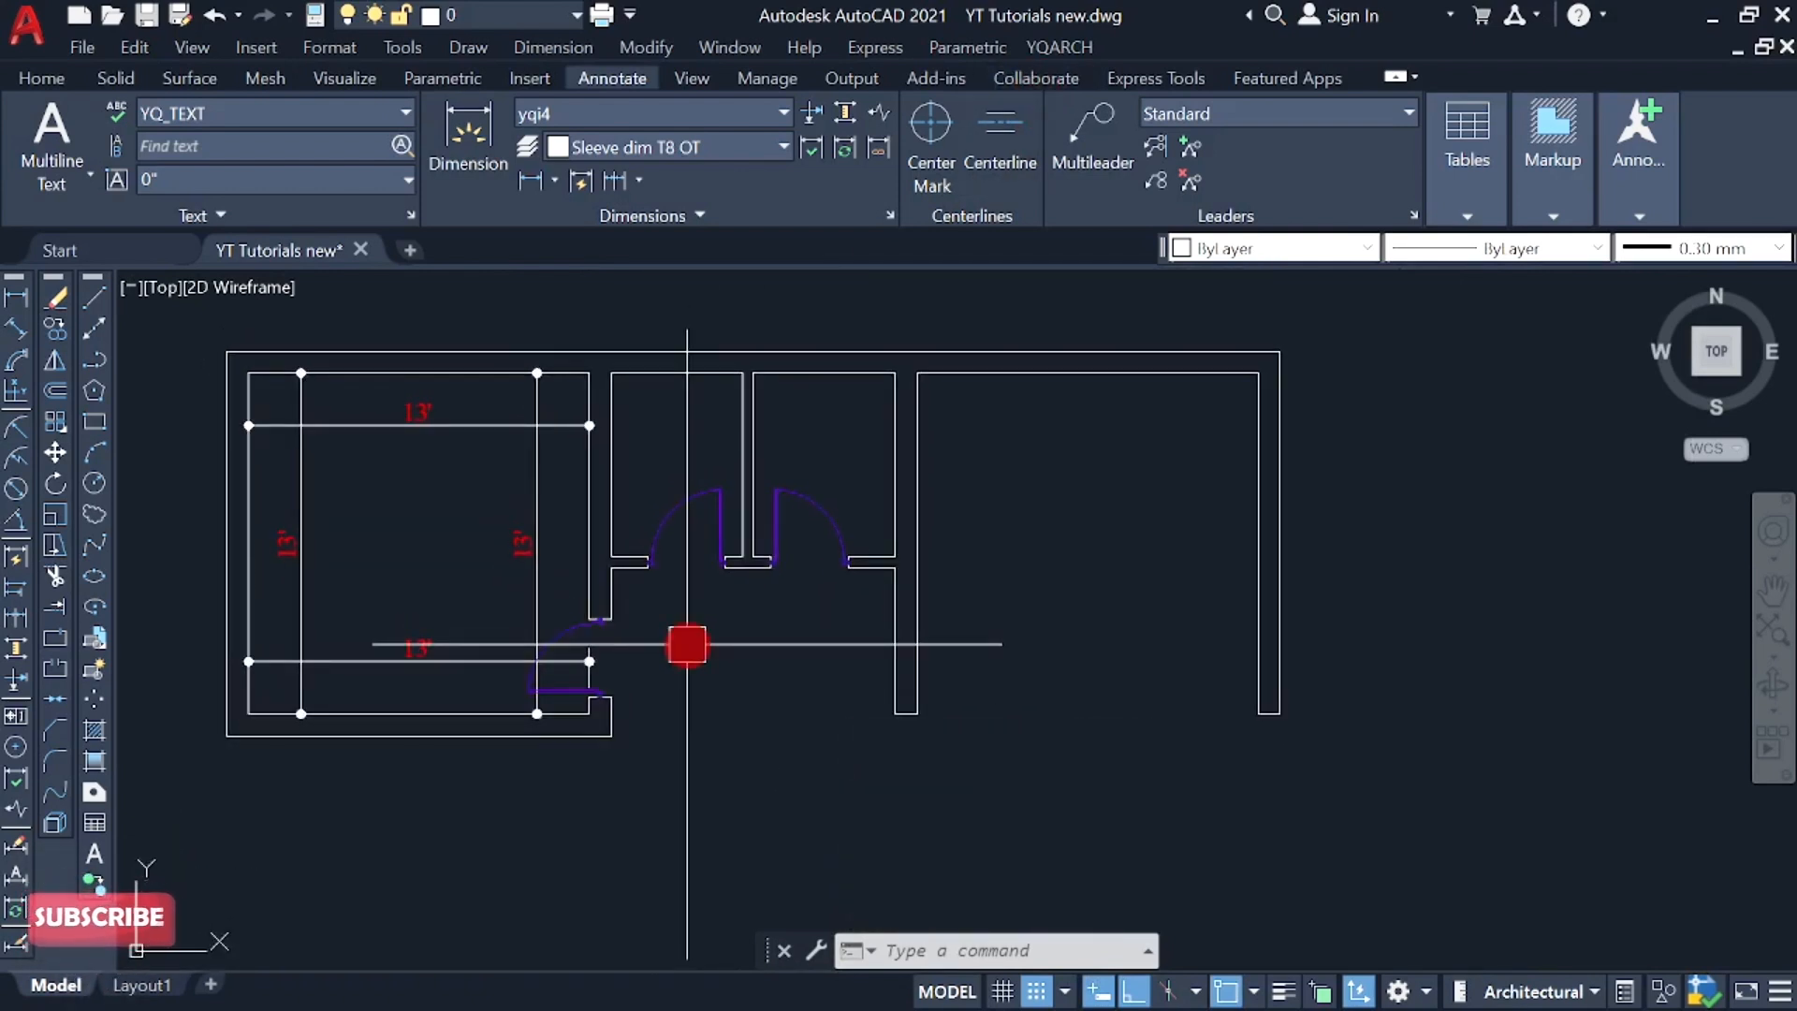